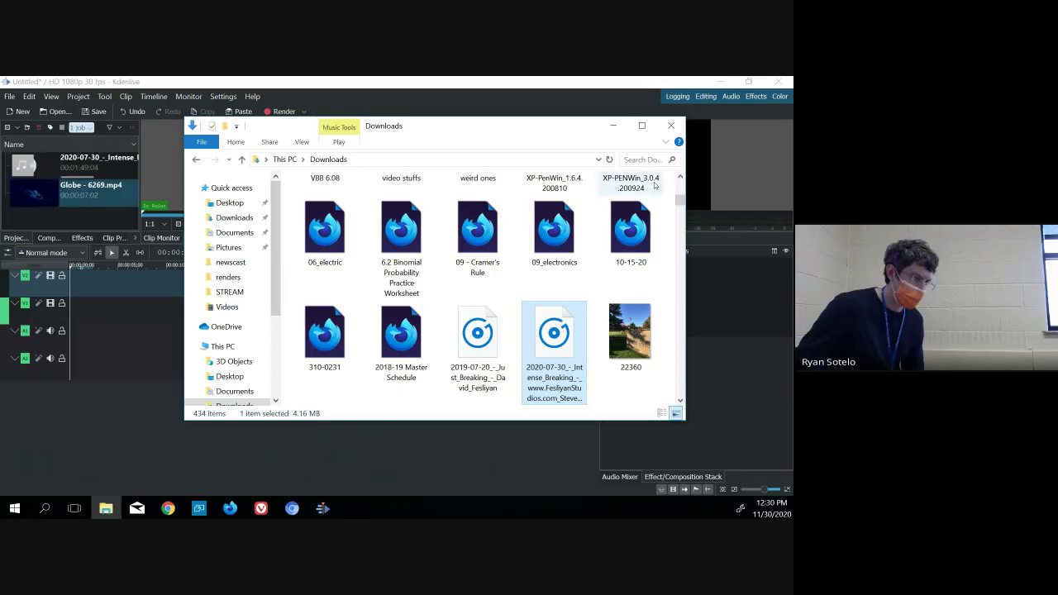
# - Switch to Firefox and look through the Computers FA20 class stream for the shared music and video files
pyautogui.click(613, 125)
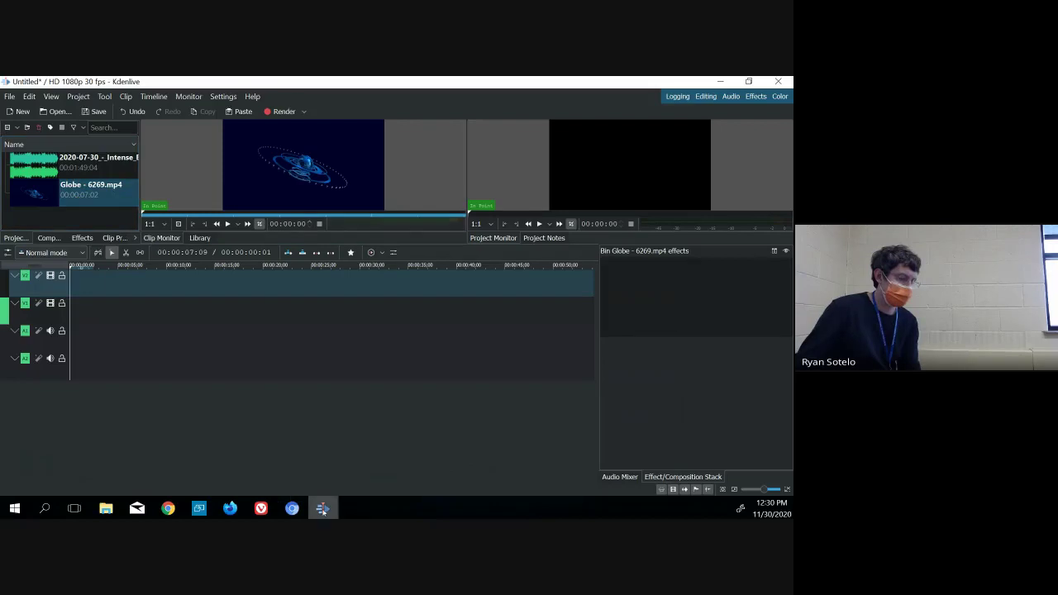
pyautogui.moveTo(230, 512)
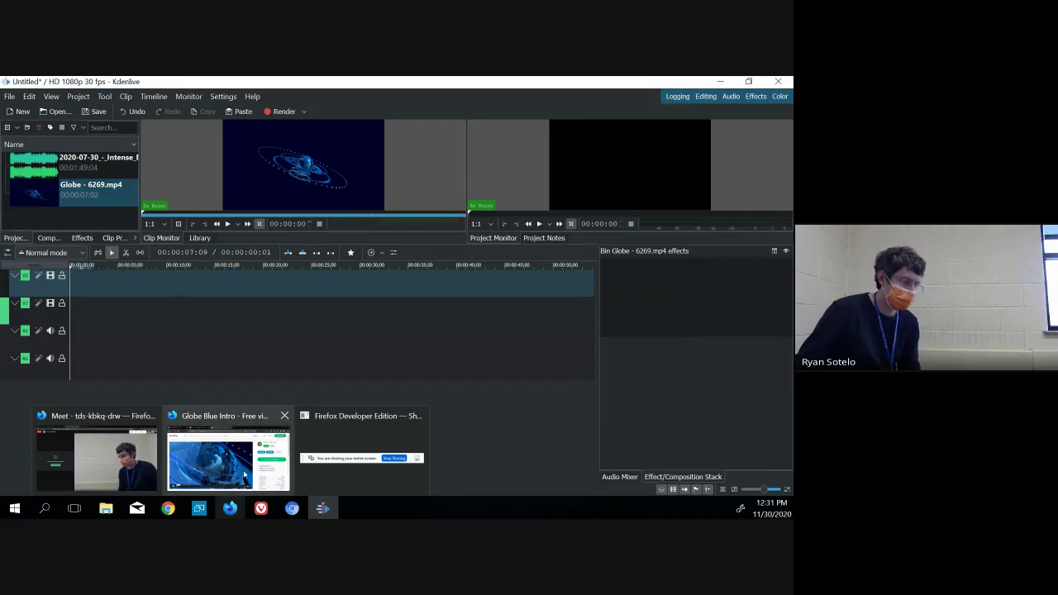
pyautogui.click(245, 475)
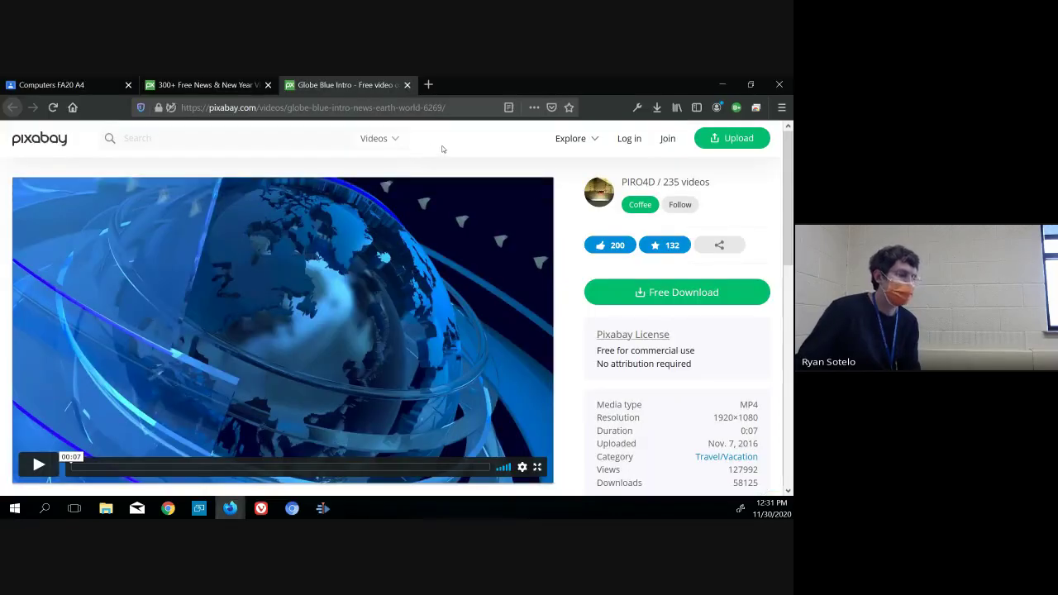
pyautogui.click(82, 85)
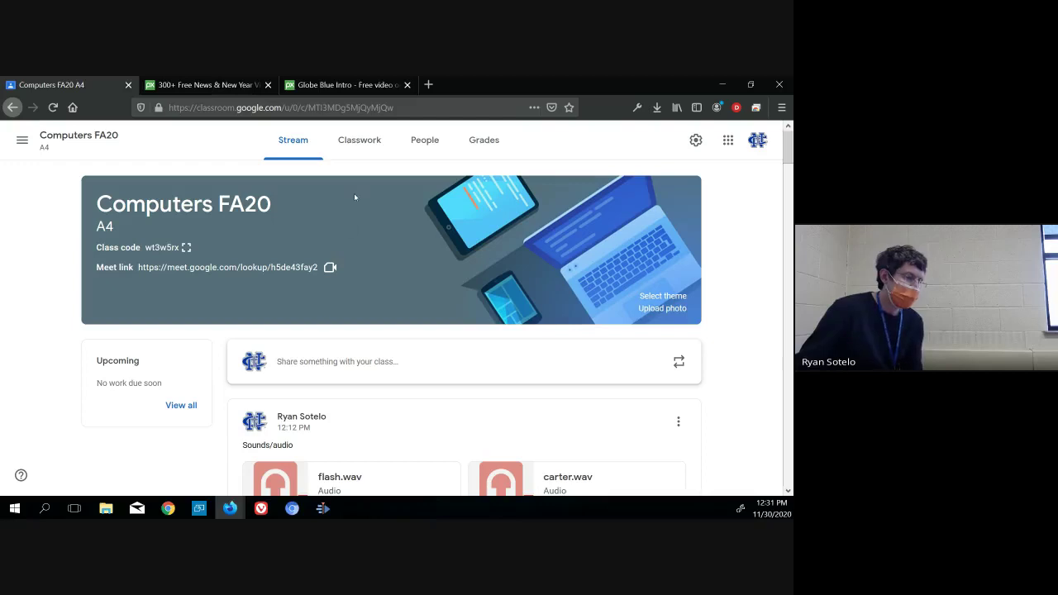
pyautogui.scroll(-2, 348, 365)
pyautogui.scroll(-1, 348, 365)
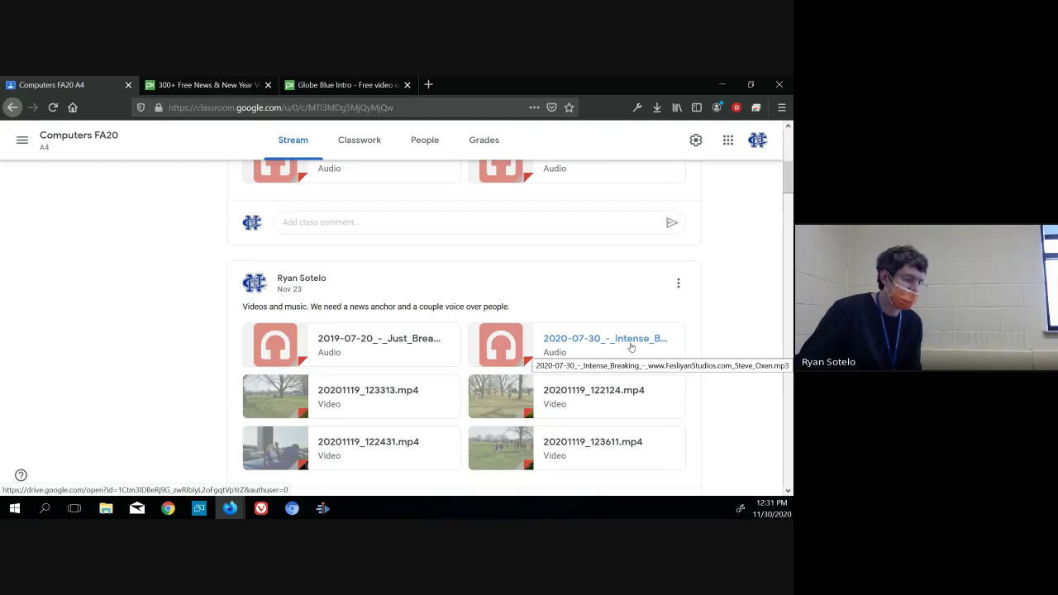
pyautogui.scroll(-1, 631, 347)
pyautogui.scroll(4, 608, 251)
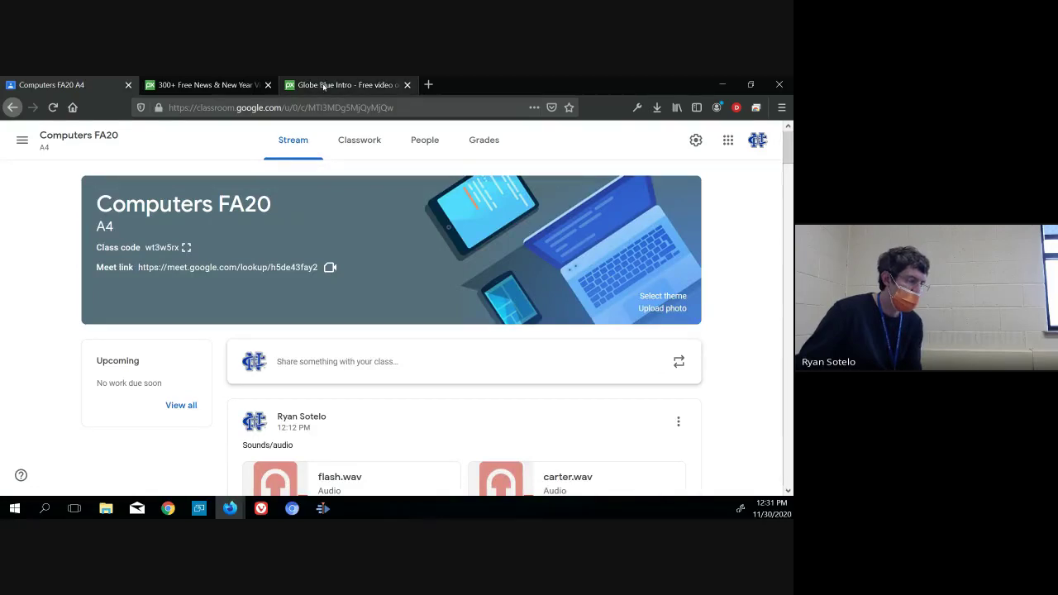
# - Copy the Pixabay Globe Blue Intro video's web address and post it to all students in the Computers FA20 class stream
pyautogui.click(324, 86)
pyautogui.click(261, 109)
pyautogui.hotkey('ctrl', 'c')
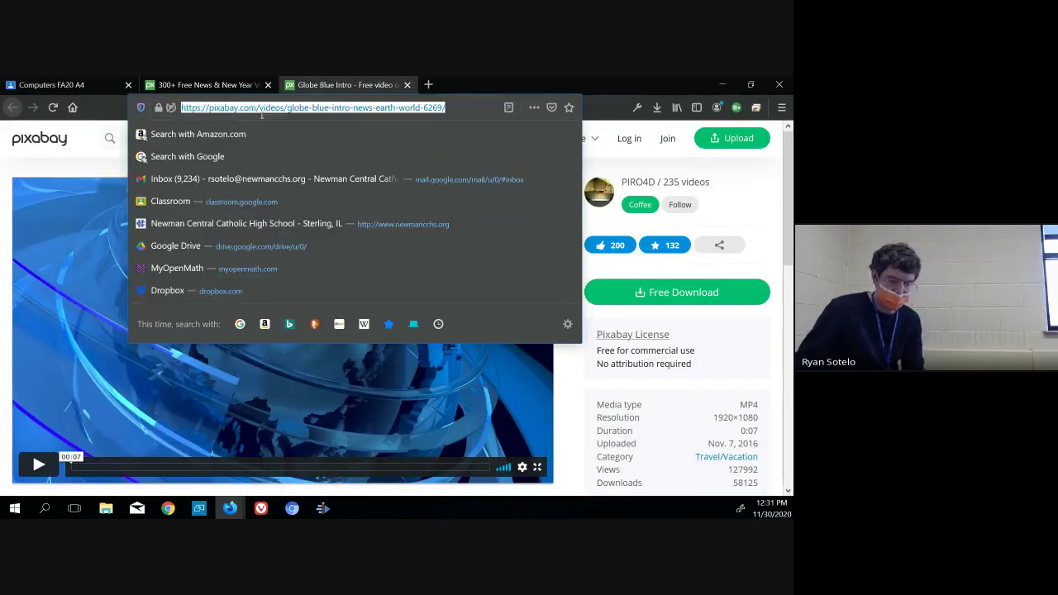
pyautogui.click(66, 85)
pyautogui.click(351, 360)
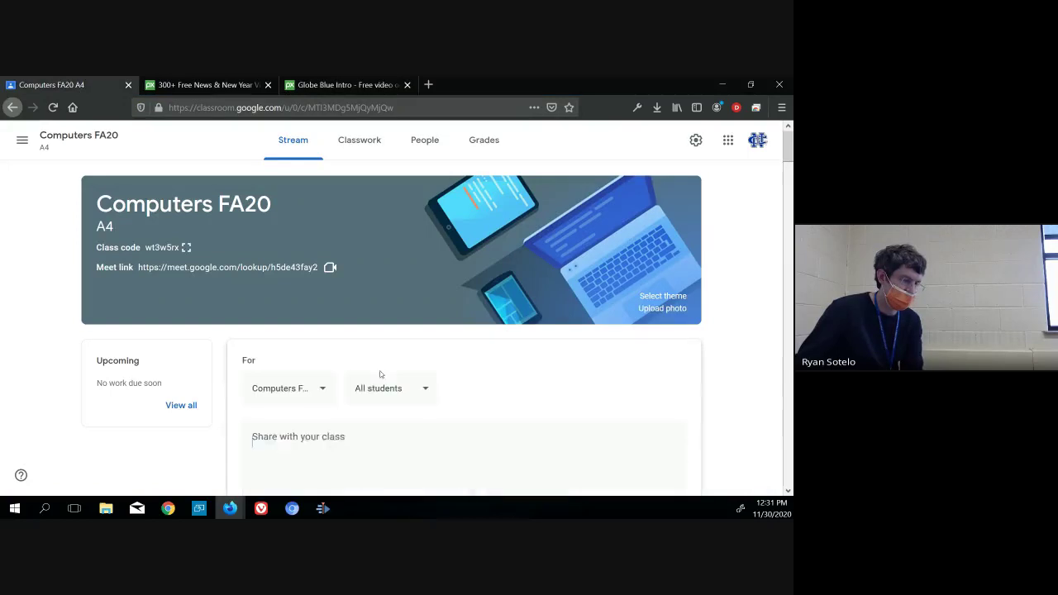
pyautogui.hotkey('ctrl', 'v')
pyautogui.scroll(-3, 570, 331)
pyautogui.click(630, 267)
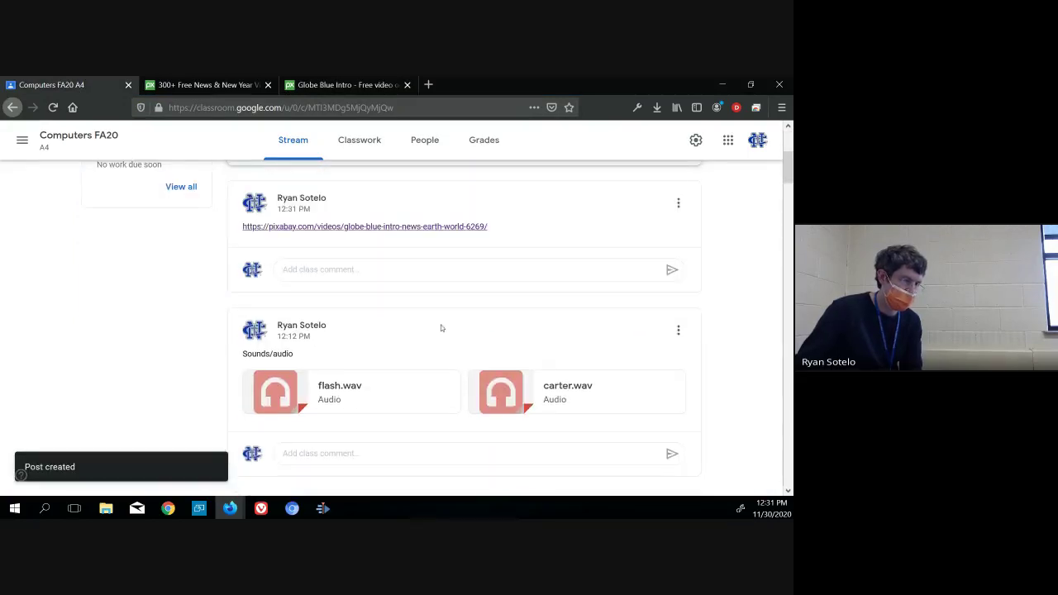
pyautogui.scroll(5, 435, 329)
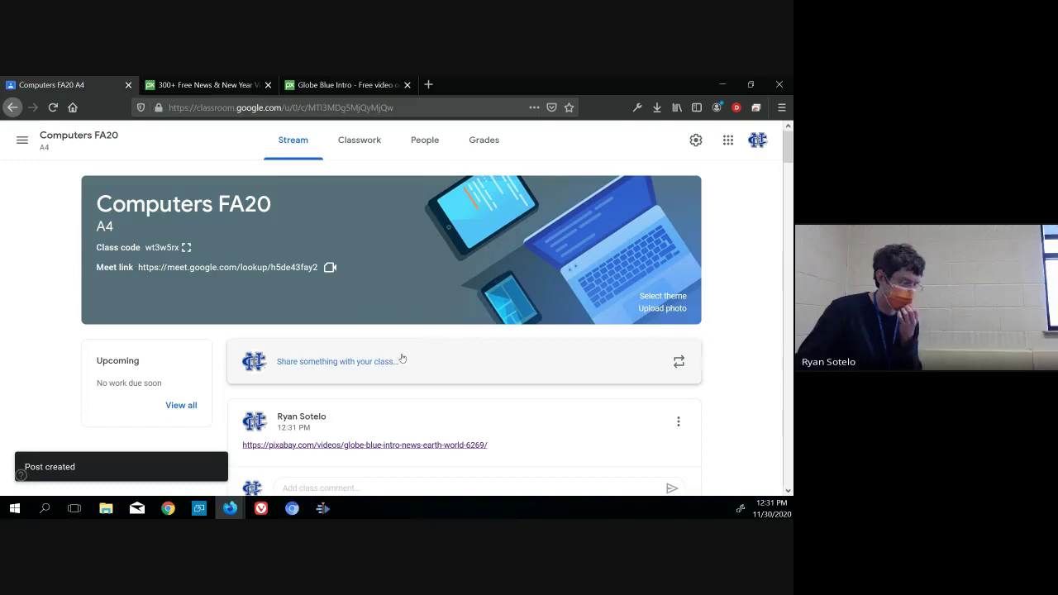
# - Switch to Kdenlive, place the Intense Breaking music on the lowest audio track from the start and Globe - 6269.mp4 on the lower video track at about 4 seconds
pyautogui.click(323, 508)
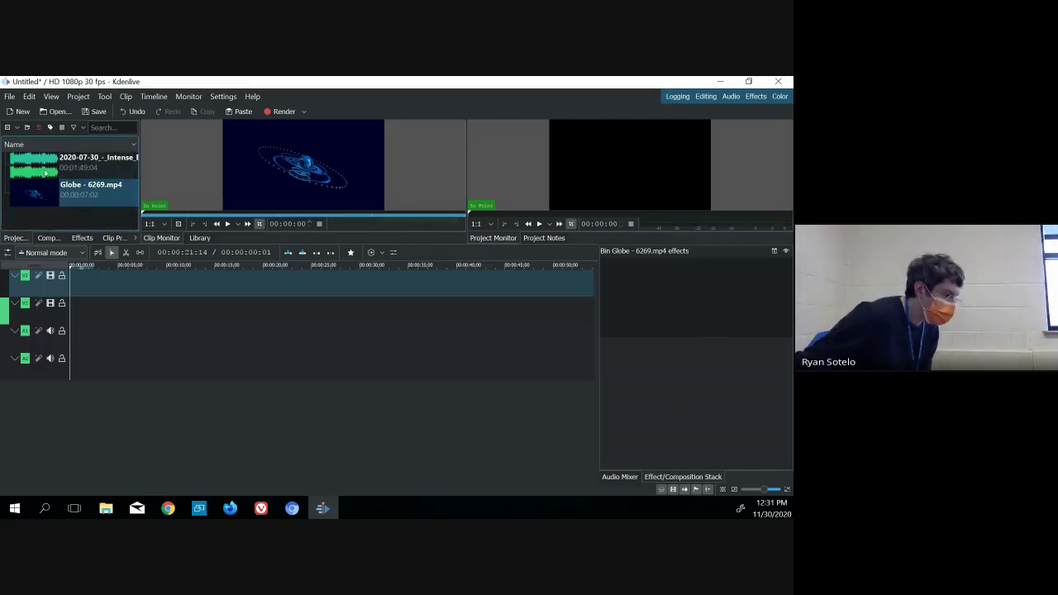
pyautogui.moveTo(46, 172); pyautogui.dragTo(71, 366)
pyautogui.click(139, 442)
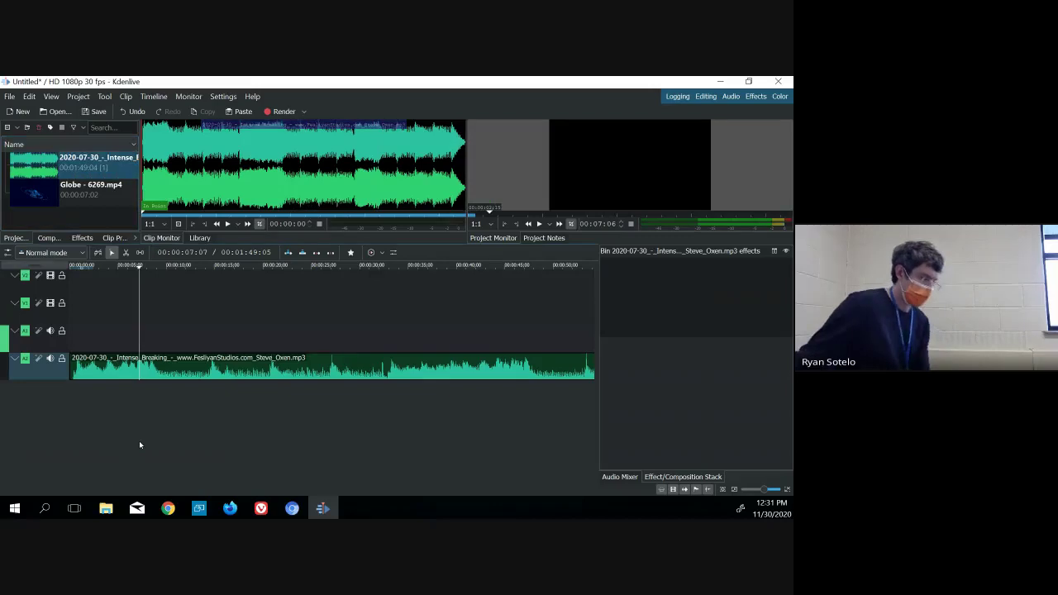
pyautogui.click(39, 205)
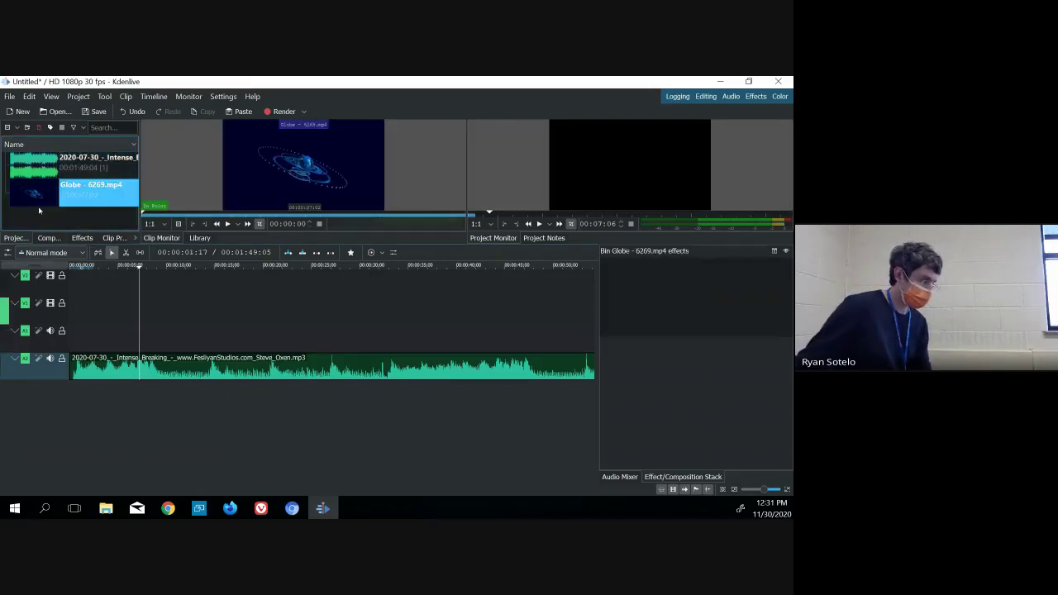
pyautogui.moveTo(38, 211); pyautogui.dragTo(107, 313)
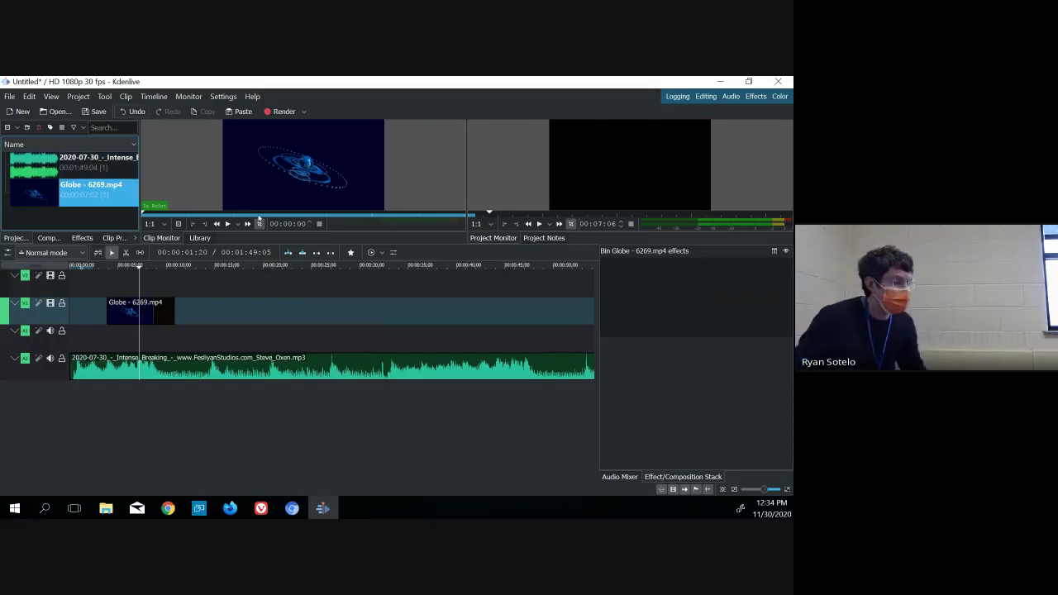
# - View the globe and music clips in the clip monitor, and play the opening seconds of the project from its start
pyautogui.click(69, 220)
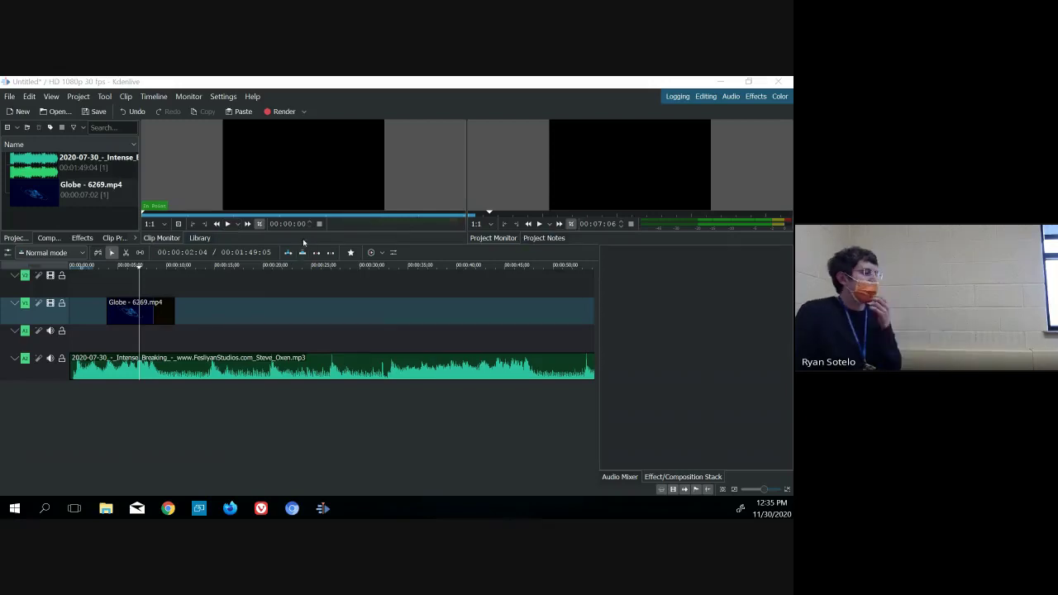
pyautogui.click(80, 191)
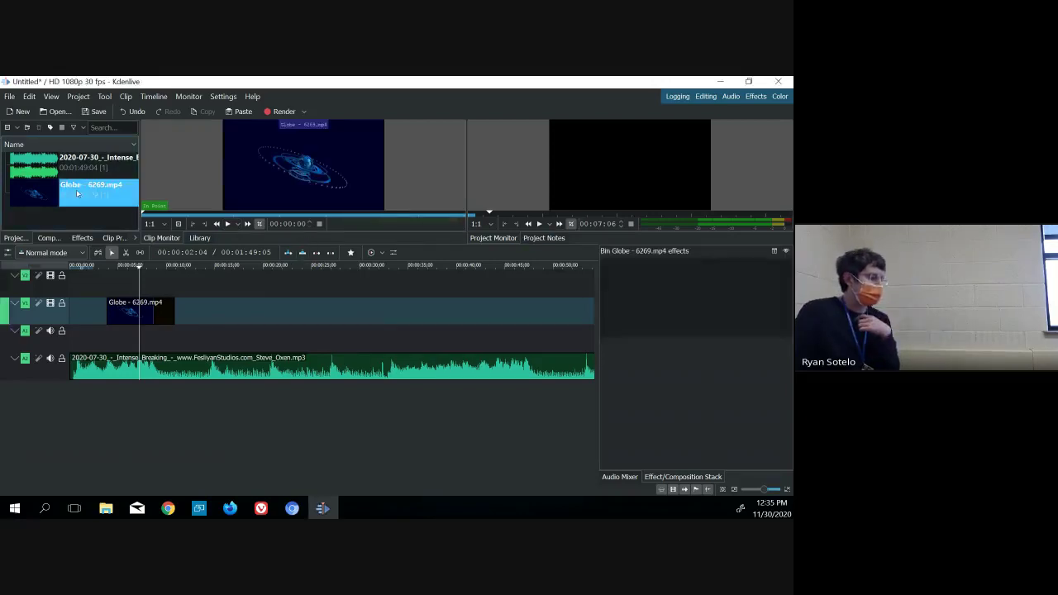
pyautogui.click(53, 174)
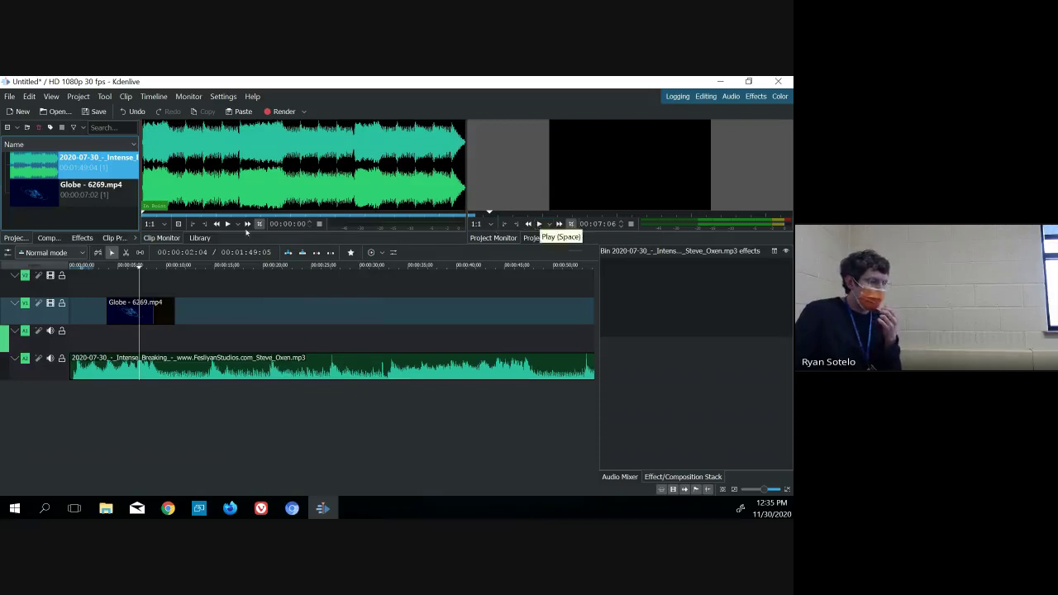
pyautogui.press('Home')
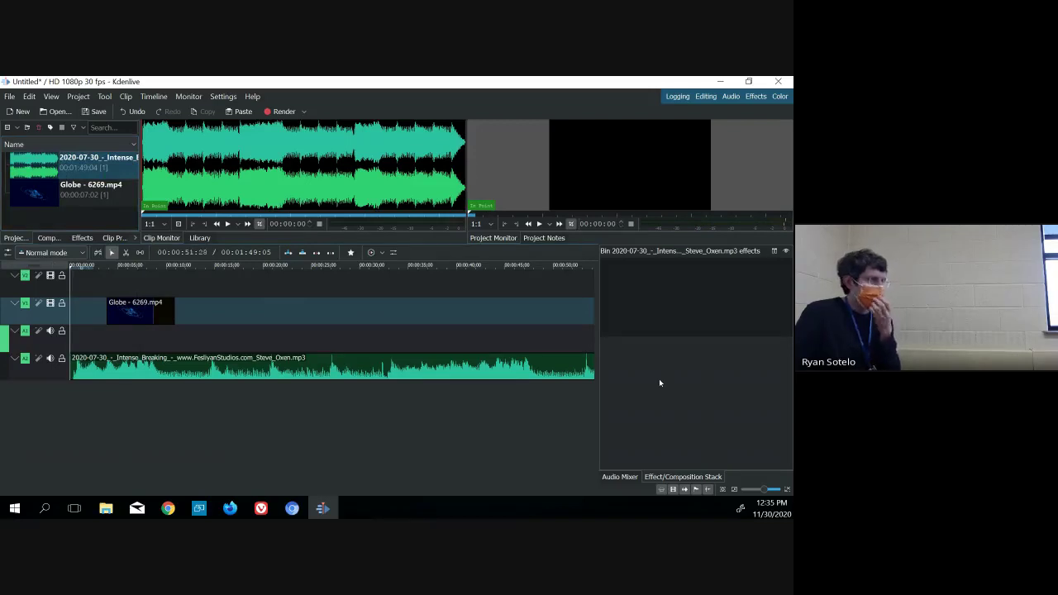
pyautogui.click(539, 224)
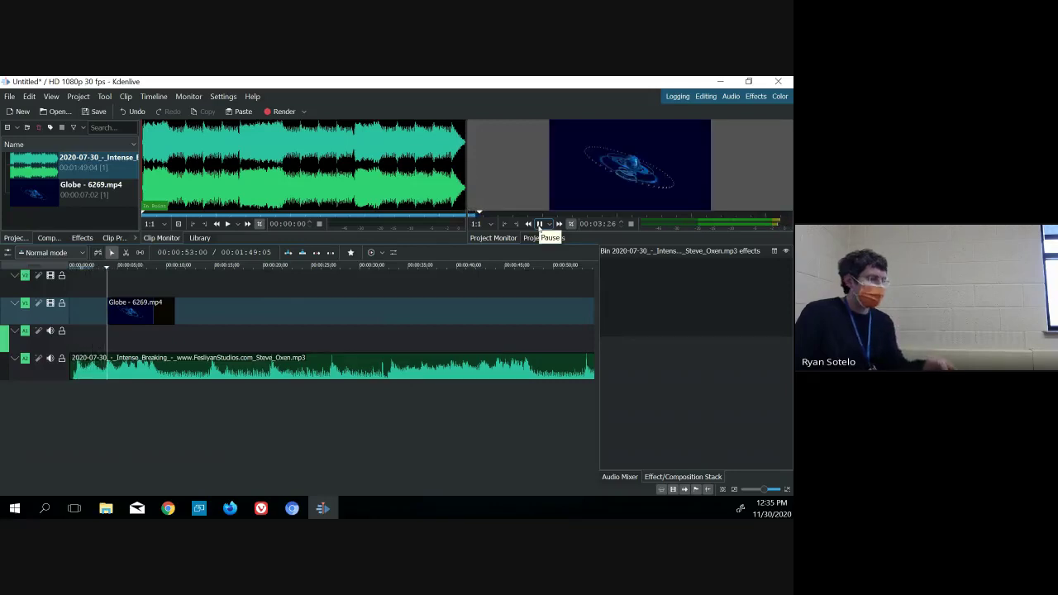
pyautogui.click(539, 224)
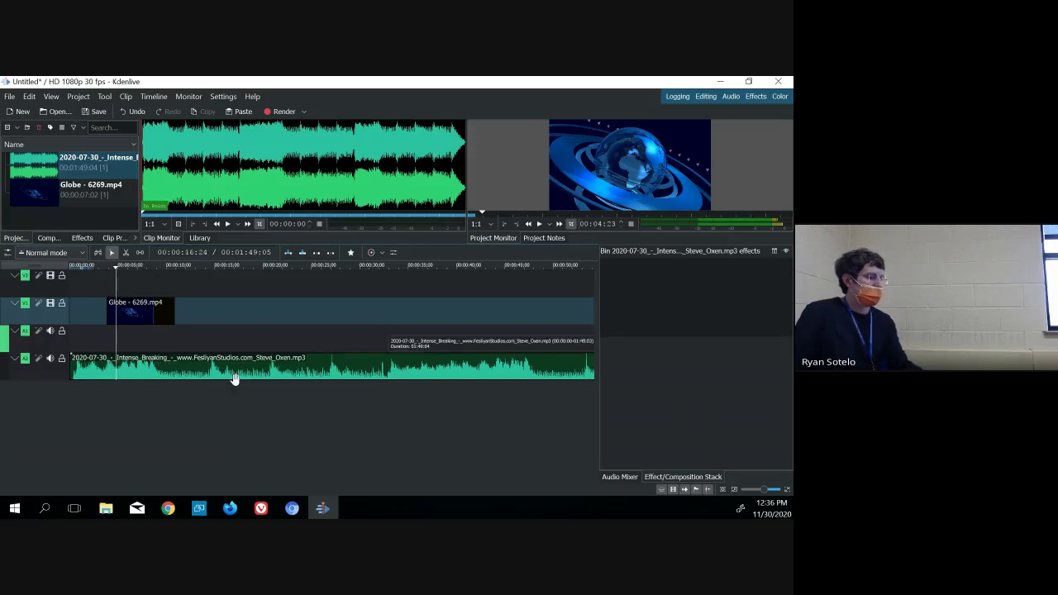
# - Examine the music's waveform and the globe clip's placement along the whole timeline, both in close detail and in overview
pyautogui.hscroll(10, 234, 378)
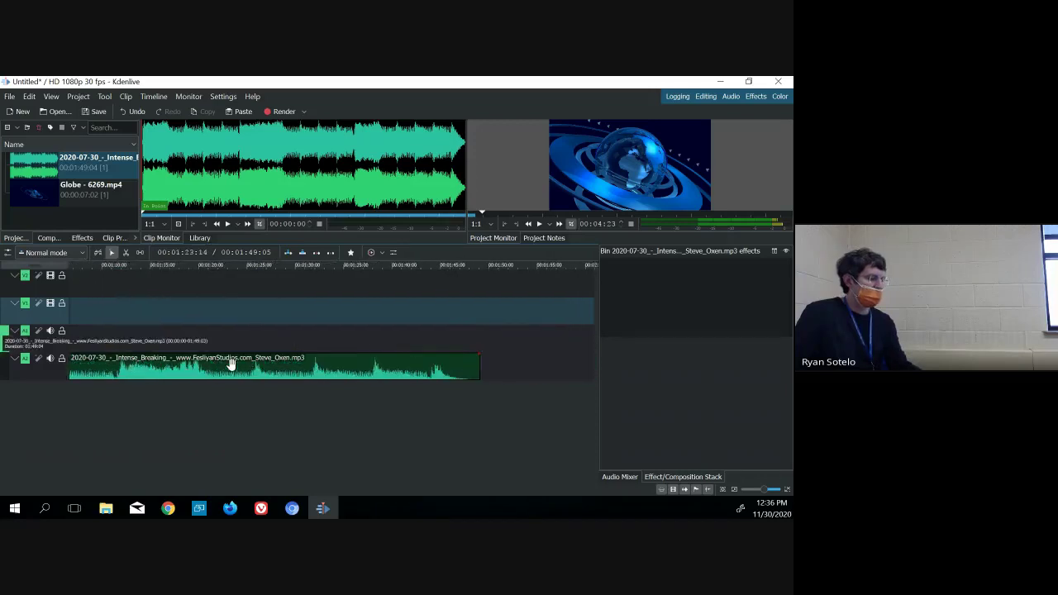
pyautogui.hscroll(-10, 231, 363)
pyautogui.scroll(-3, 231, 365)
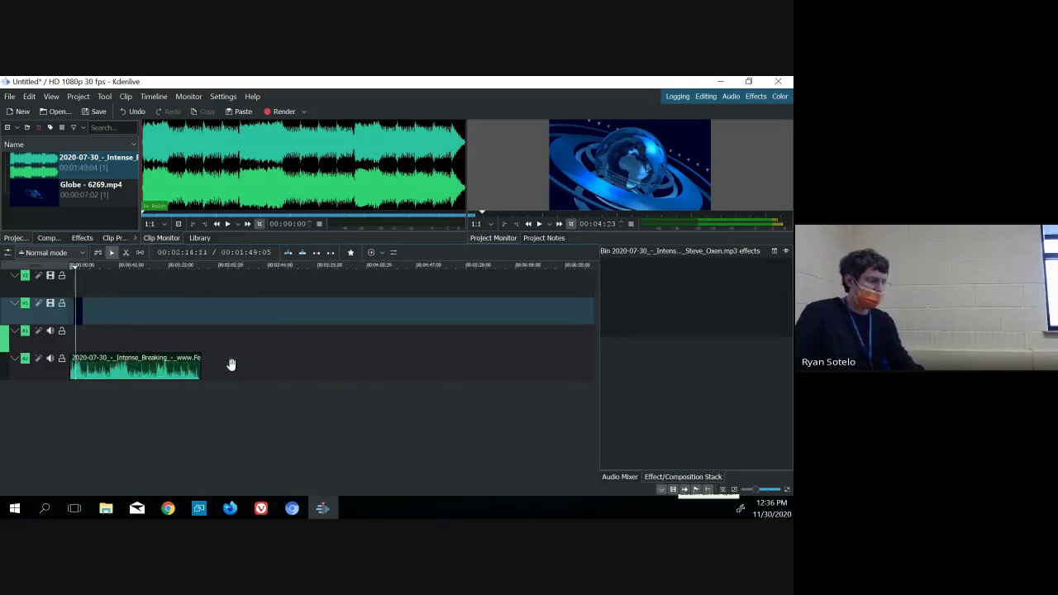
pyautogui.scroll(8, 232, 365)
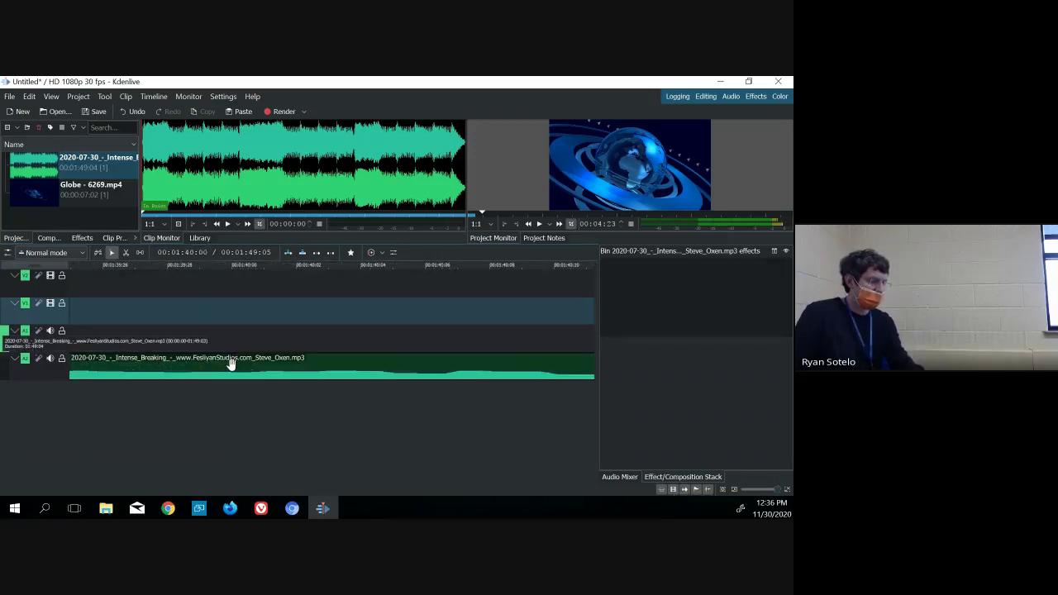
pyautogui.scroll(-2, 232, 365)
pyautogui.scroll(1, 232, 364)
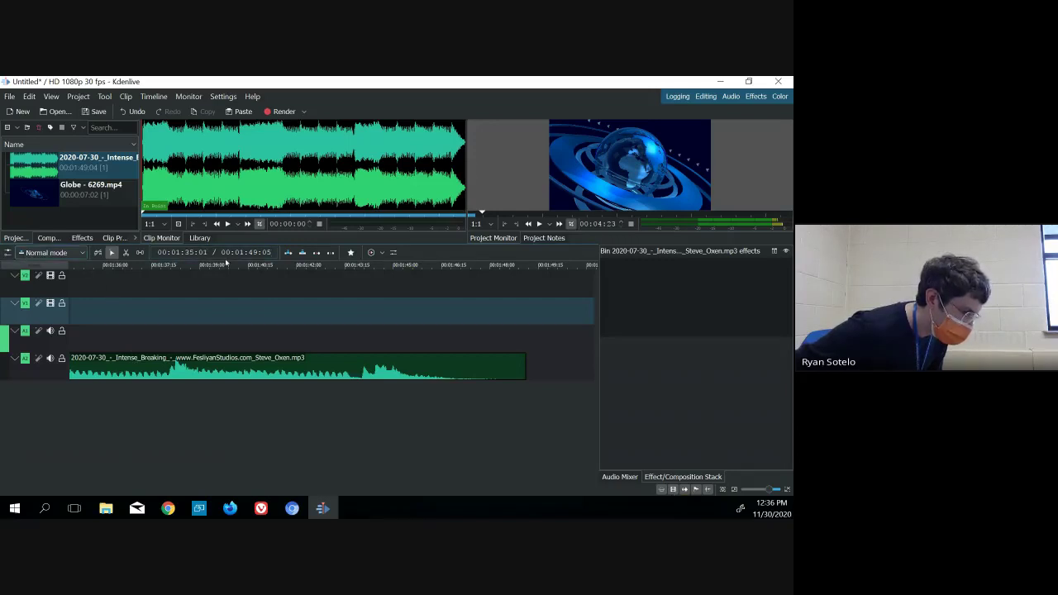
pyautogui.scroll(3, 250, 313)
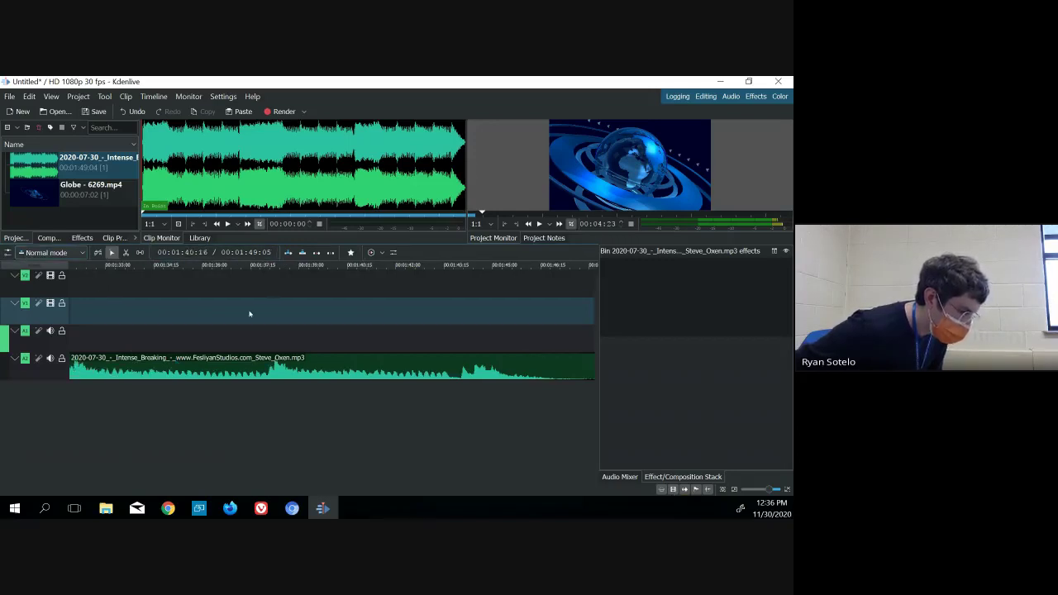
pyautogui.scroll(2, 250, 314)
pyautogui.scroll(-1, 249, 316)
pyautogui.scroll(20, 133, 369)
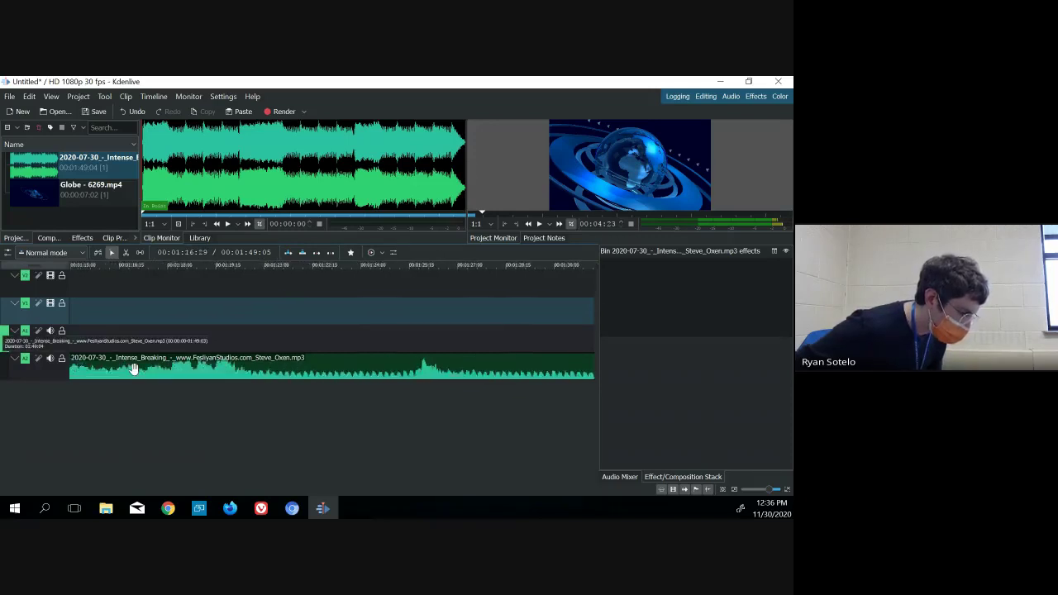
pyautogui.scroll(-20, 133, 369)
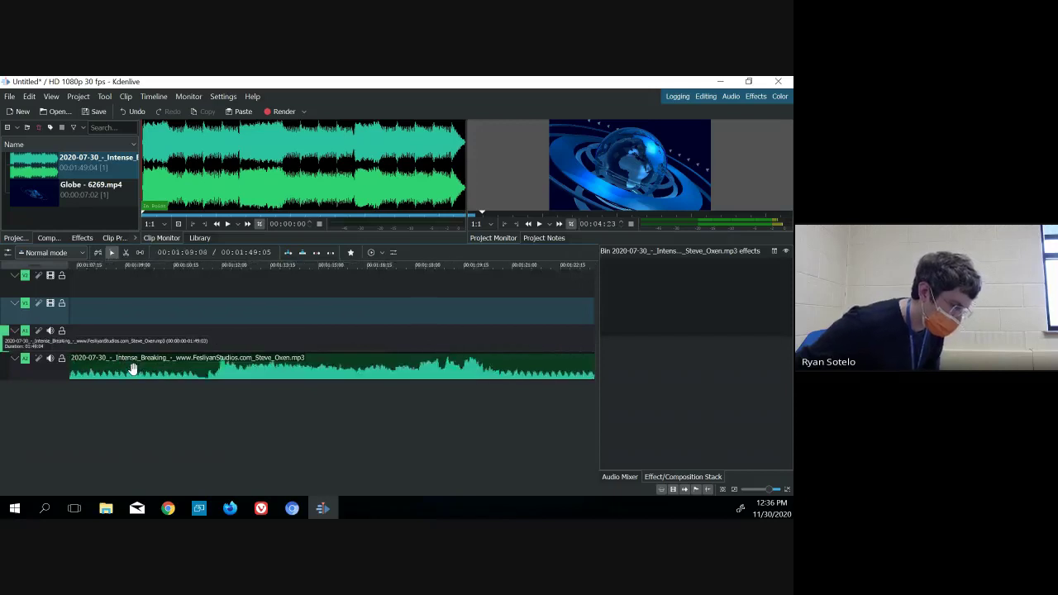
pyautogui.scroll(-8, 132, 368)
pyautogui.scroll(17, 135, 348)
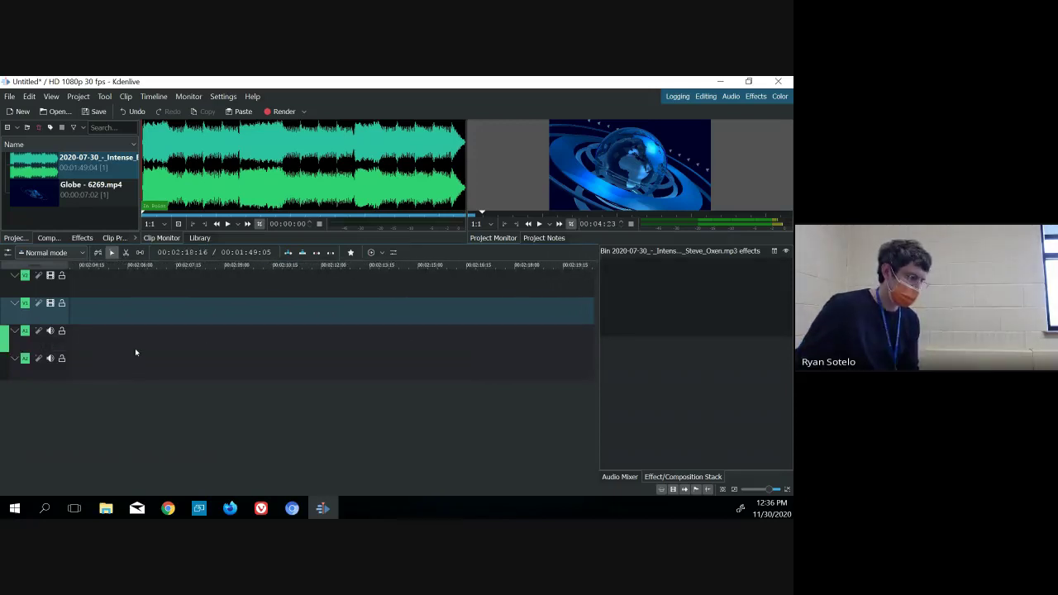
pyautogui.scroll(20, 135, 348)
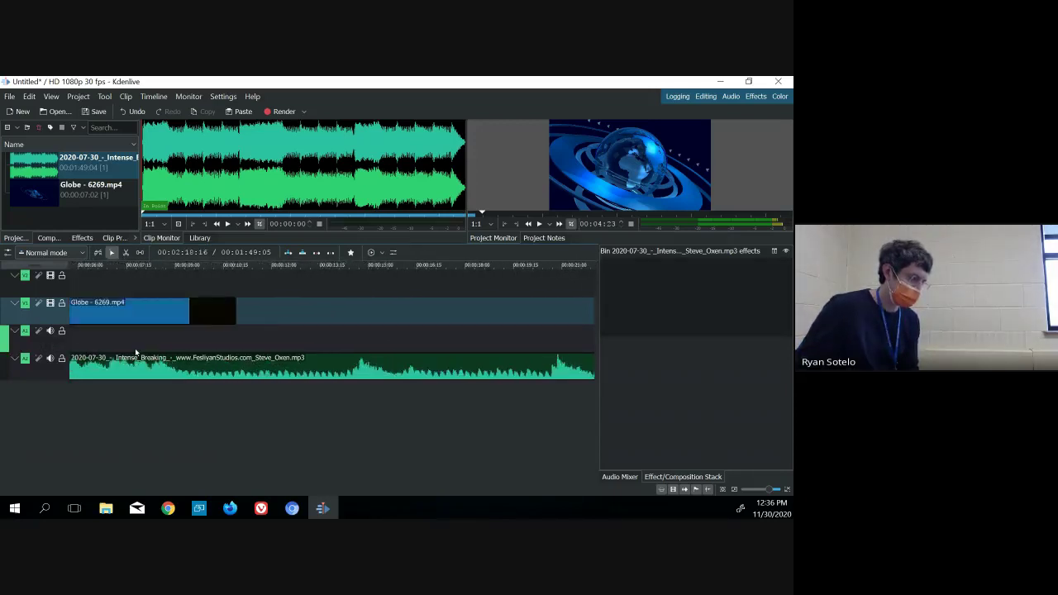
pyautogui.scroll(1, 134, 348)
pyautogui.scroll(-3, 134, 351)
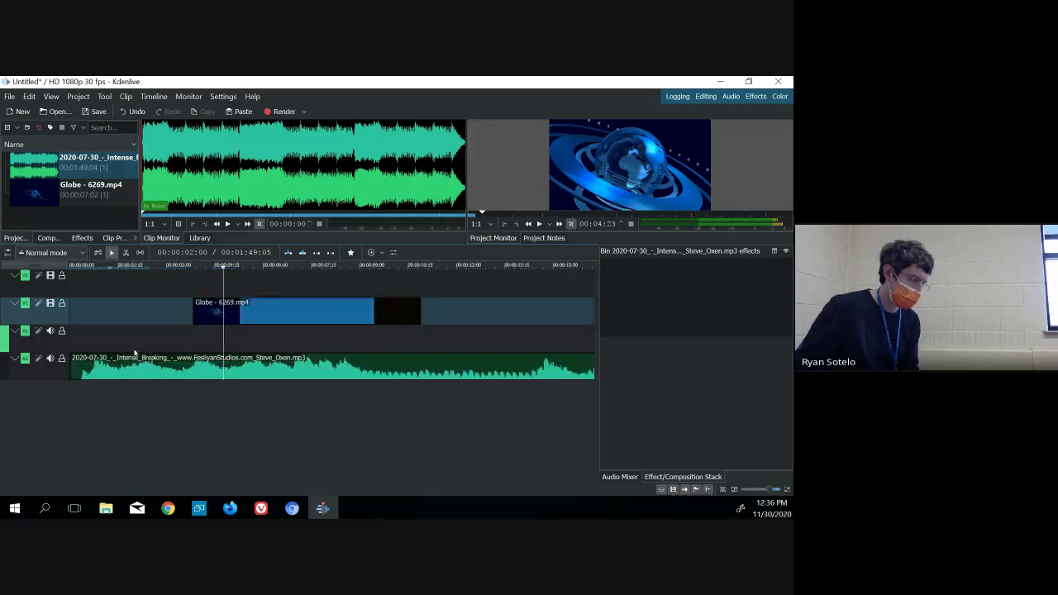
pyautogui.scroll(-4, 133, 353)
pyautogui.scroll(2, 132, 353)
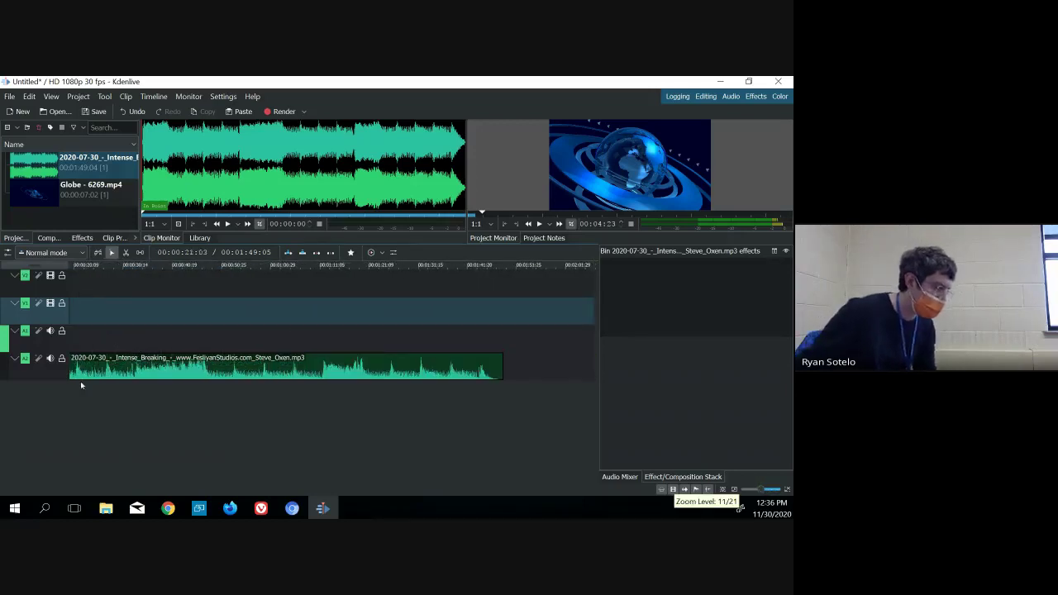
pyautogui.scroll(3, 124, 362)
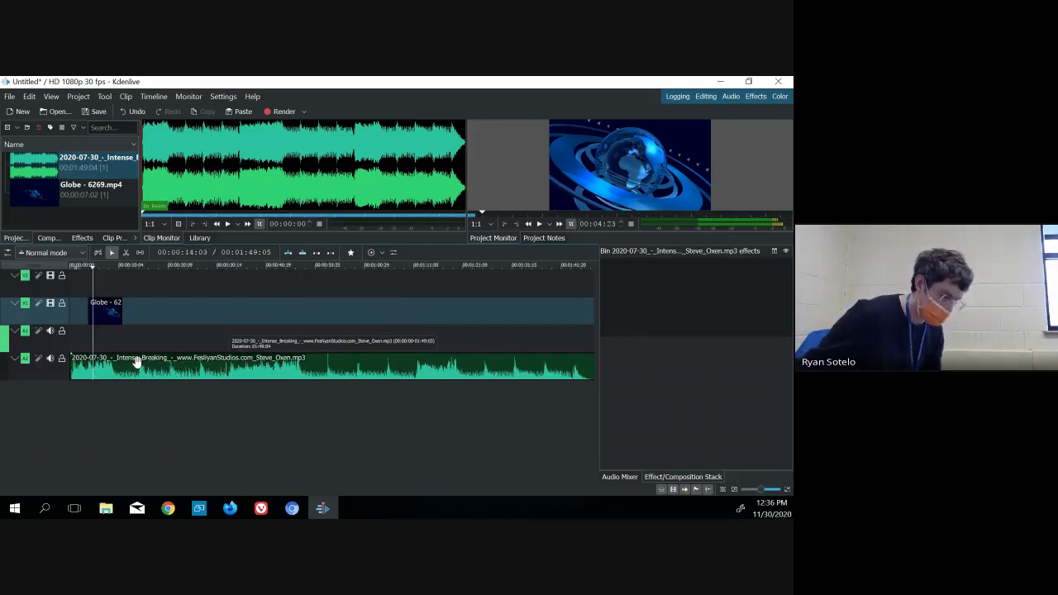
pyautogui.scroll(2, 108, 358)
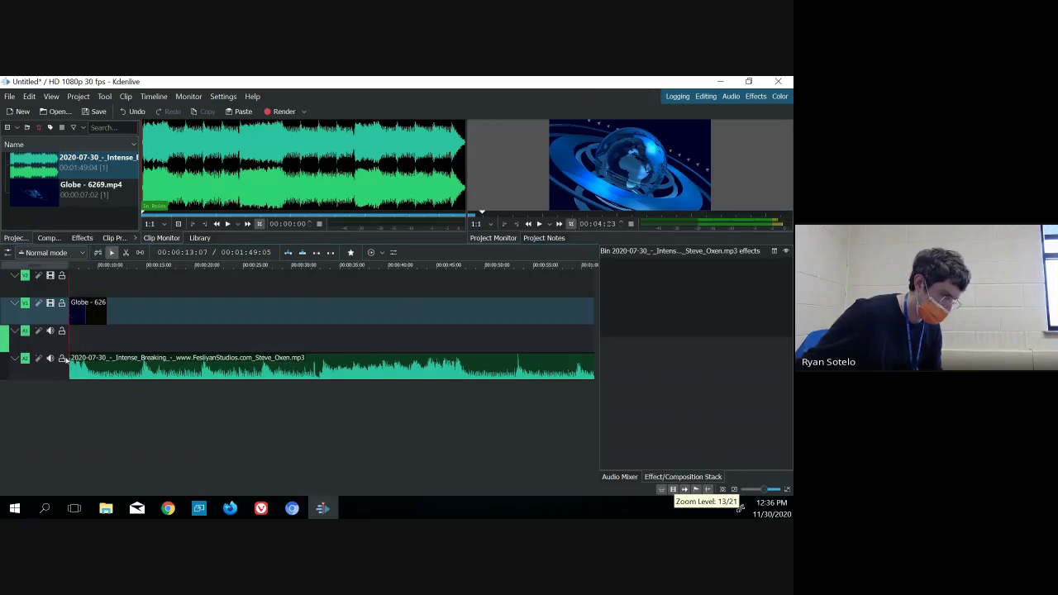
pyautogui.scroll(3, 83, 353)
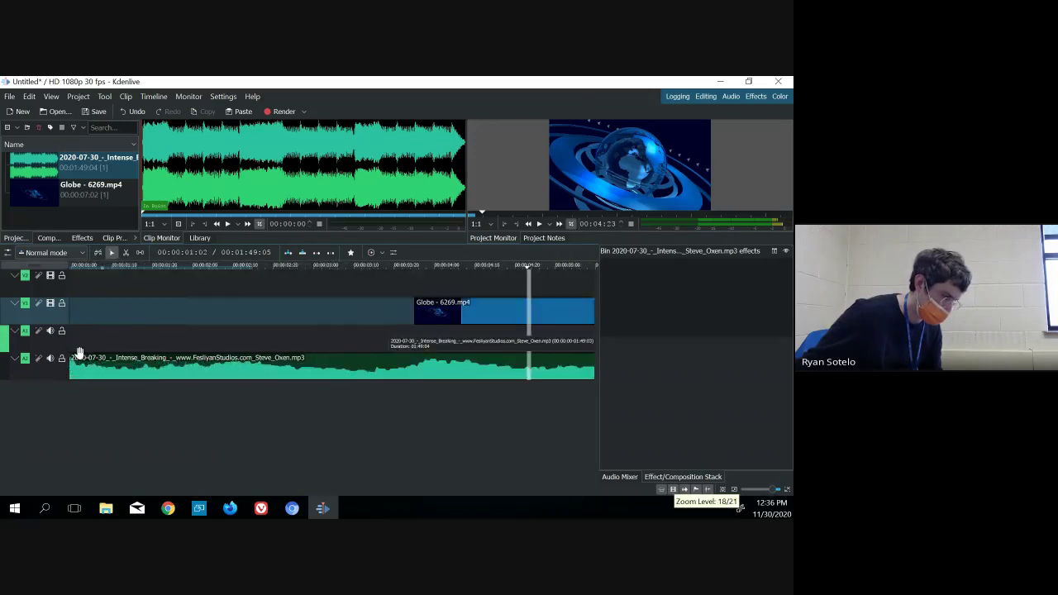
pyautogui.scroll(-2, 80, 354)
pyautogui.scroll(-3, 79, 353)
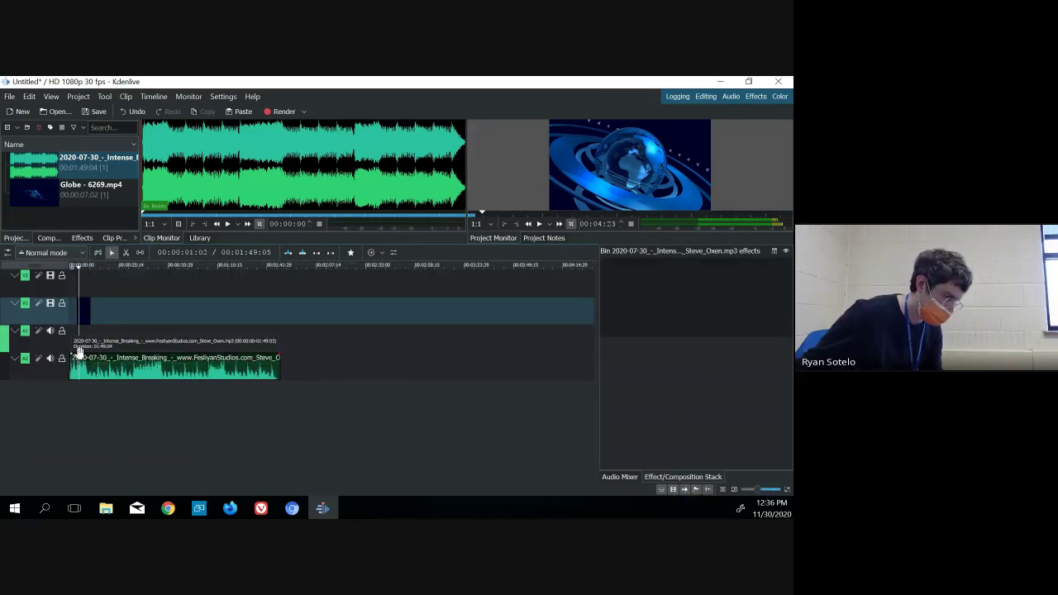
# - Move the Globe clip to about 31 seconds on its video track and play the project from about 26 seconds
pyautogui.scroll(1, 79, 354)
pyautogui.scroll(1, 80, 354)
pyautogui.scroll(1, 83, 354)
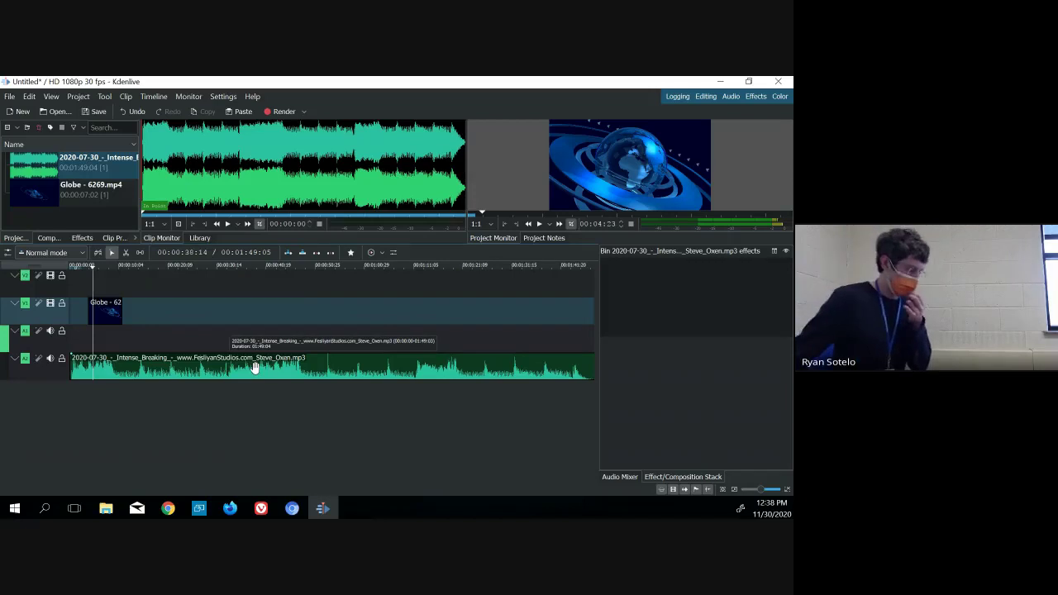
pyautogui.moveTo(105, 309); pyautogui.dragTo(236, 317)
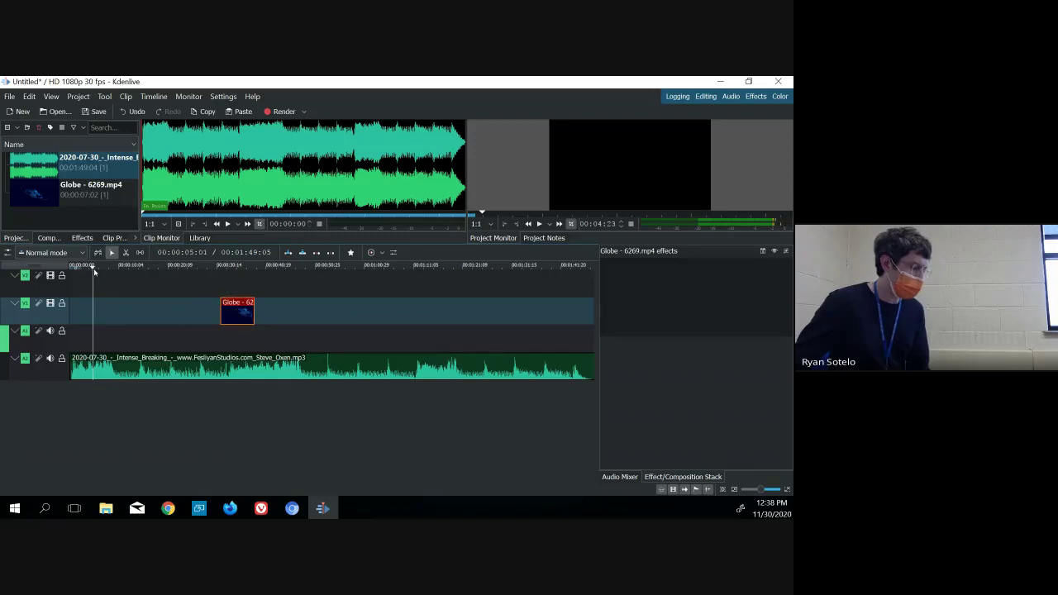
pyautogui.moveTo(93, 273); pyautogui.dragTo(196, 282)
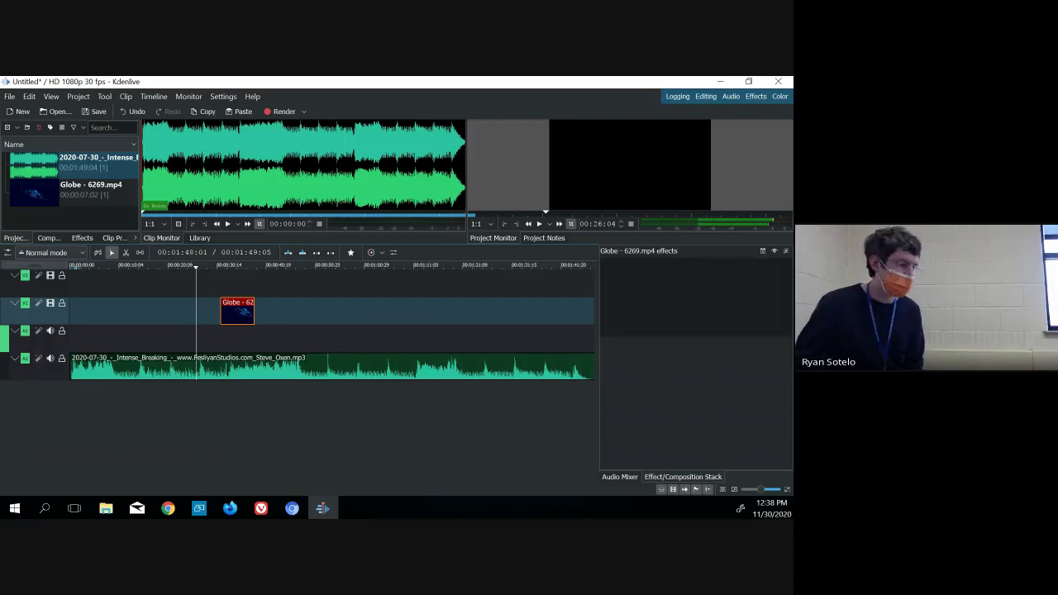
pyautogui.click(539, 224)
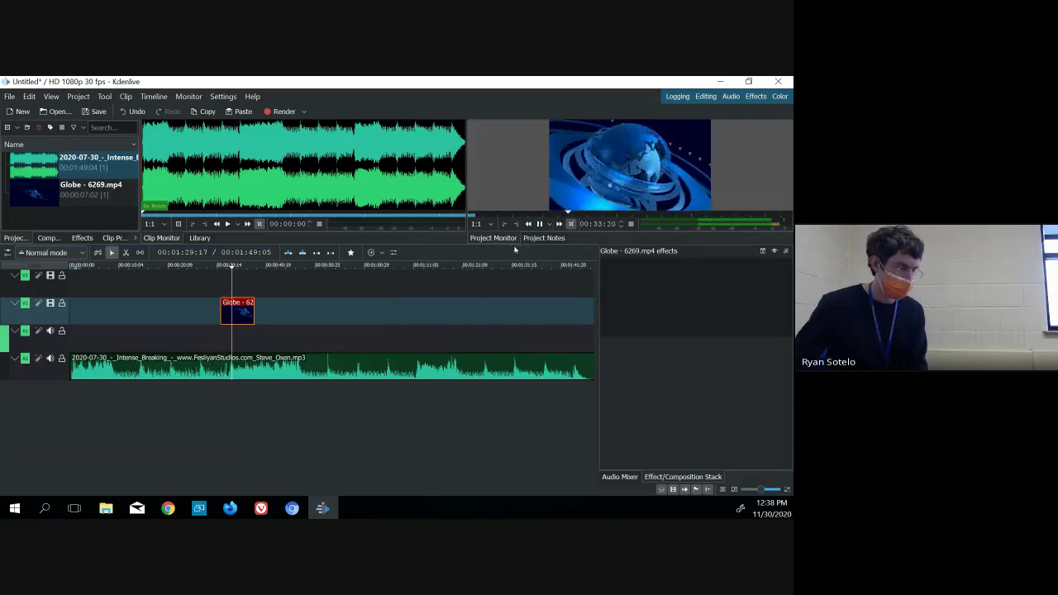
pyautogui.press('space')
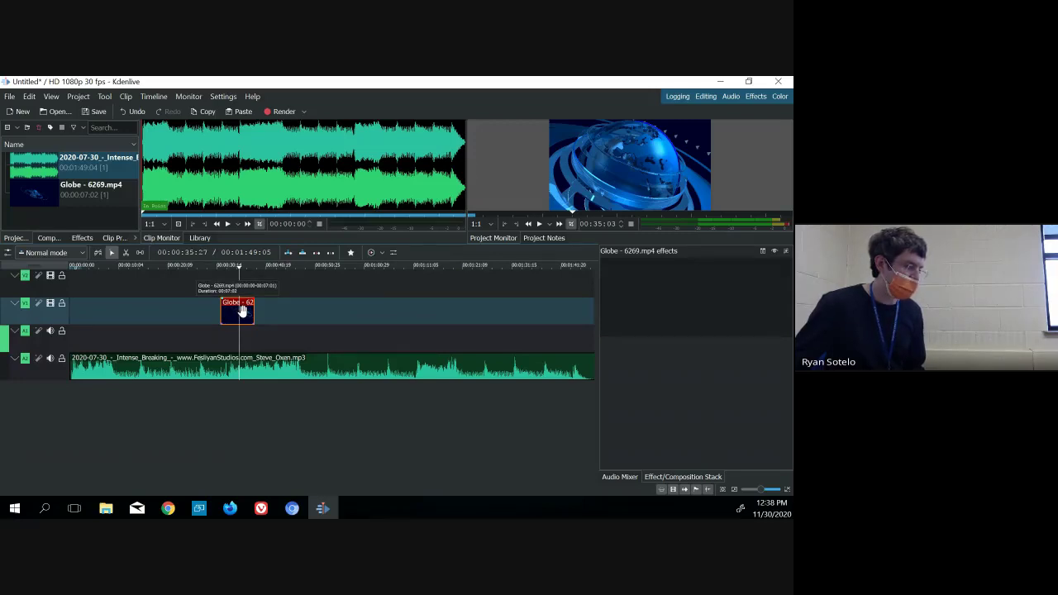
# - Move the Globe clip to about 41 seconds and play the project from about 34 seconds in an enlarged project monitor
pyautogui.moveTo(242, 310); pyautogui.dragTo(290, 314)
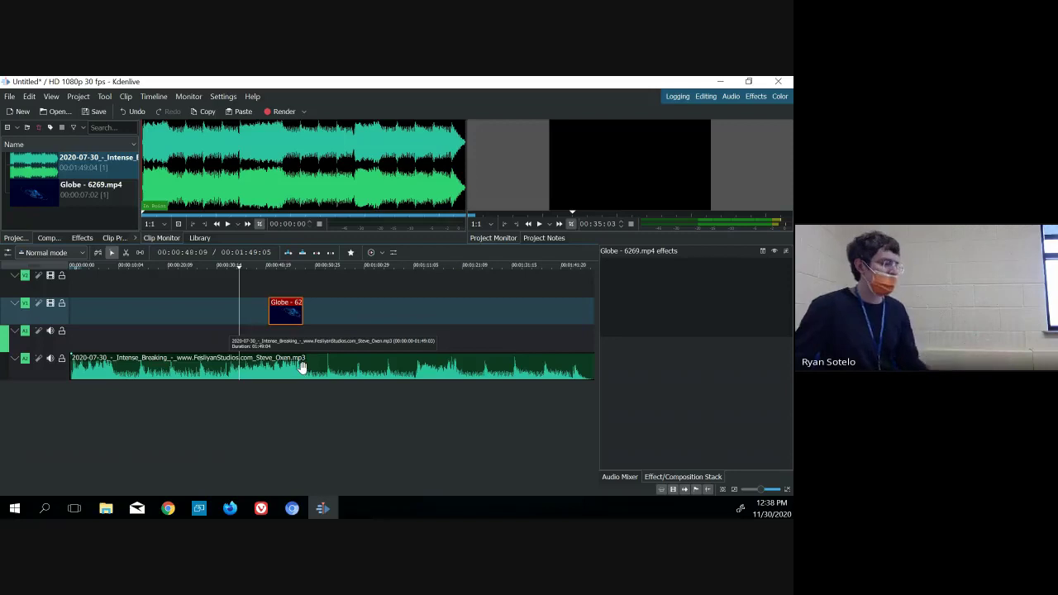
pyautogui.click(231, 308)
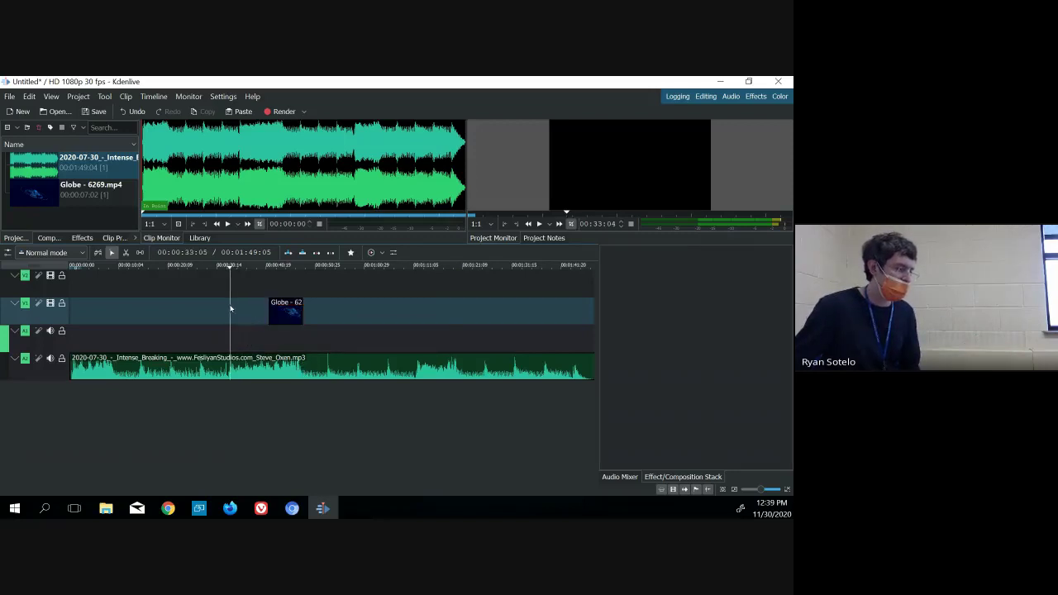
pyautogui.click(239, 307)
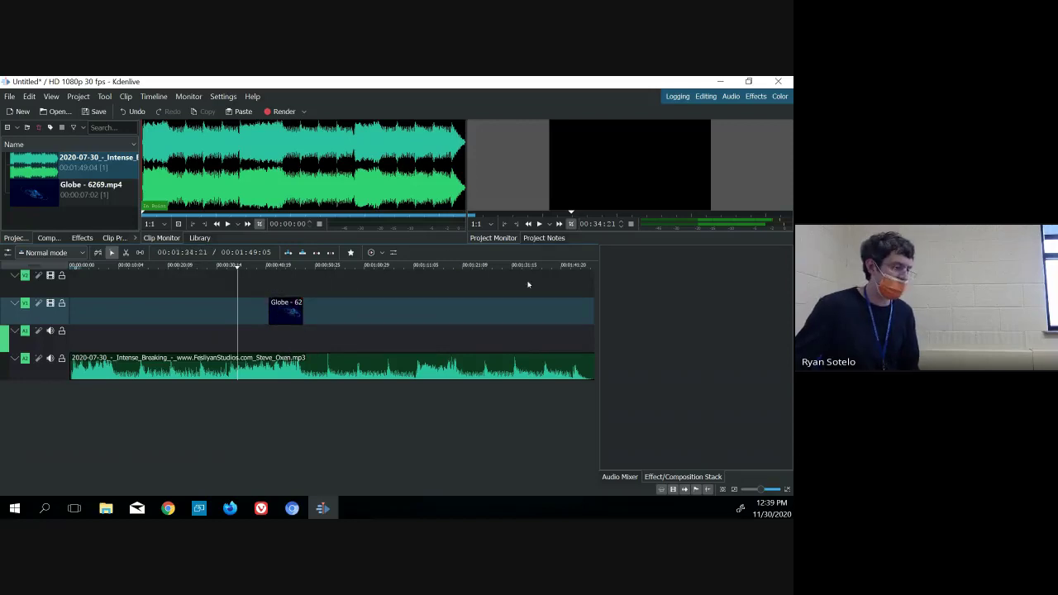
pyautogui.click(539, 224)
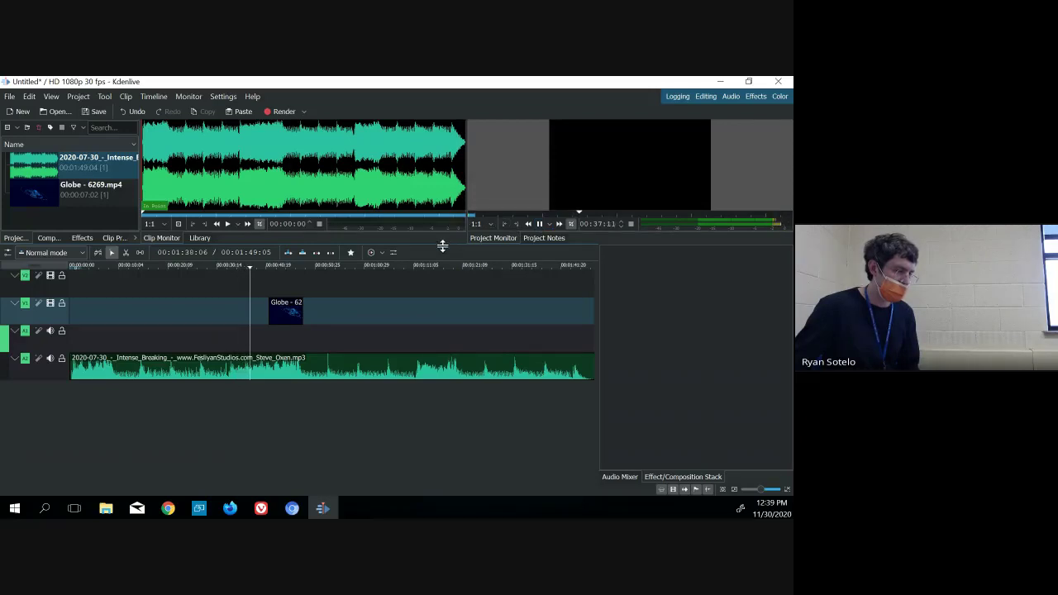
pyautogui.moveTo(442, 246); pyautogui.dragTo(436, 320)
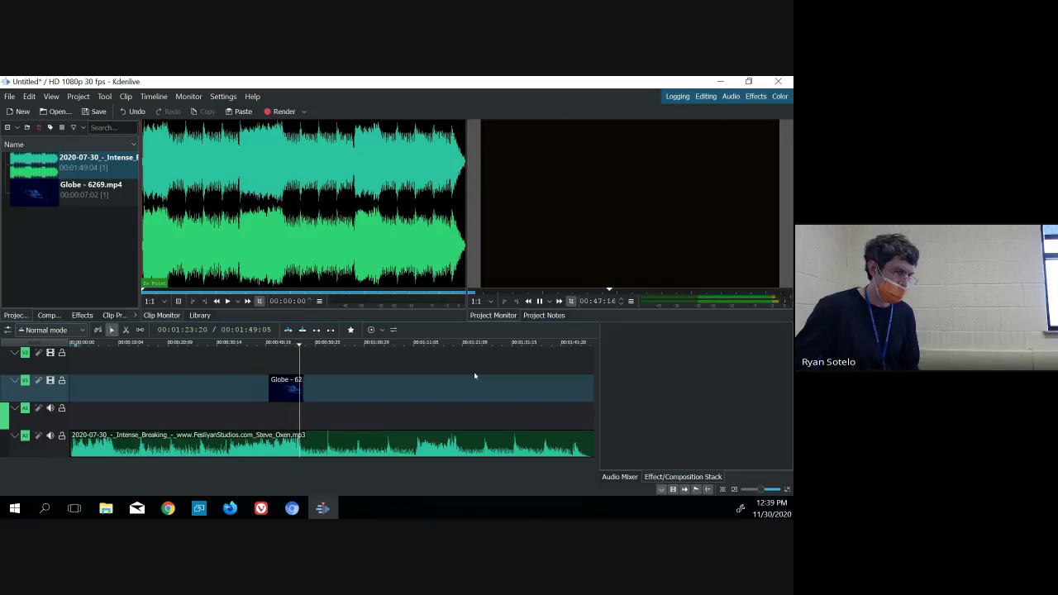
pyautogui.click(539, 301)
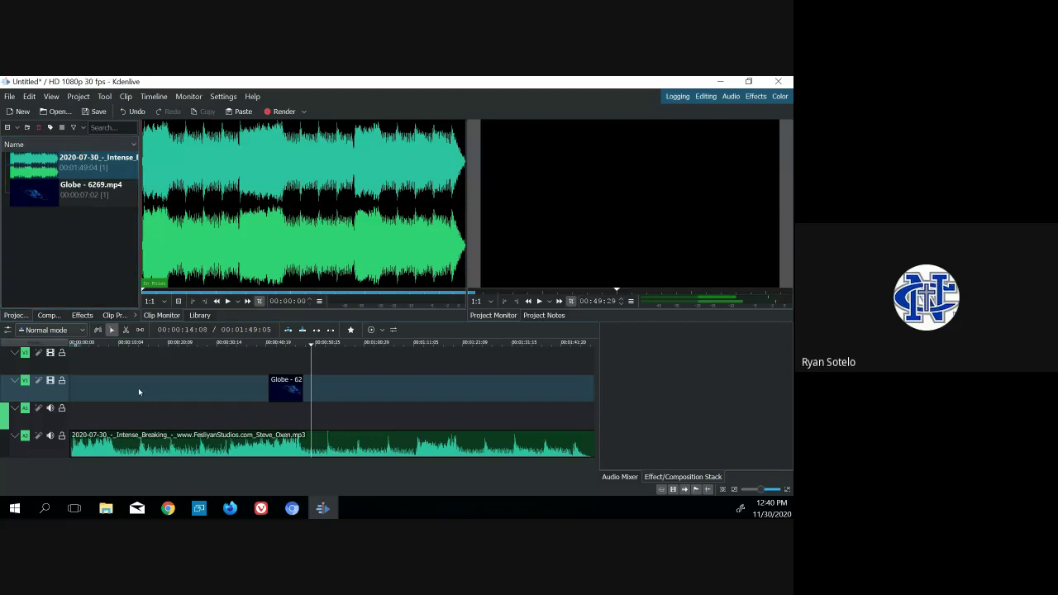
# - Switch to the Computers FA20 class stream in Firefox and play the flash.wav attachment from the Sounds/audio post
pyautogui.moveTo(230, 508)
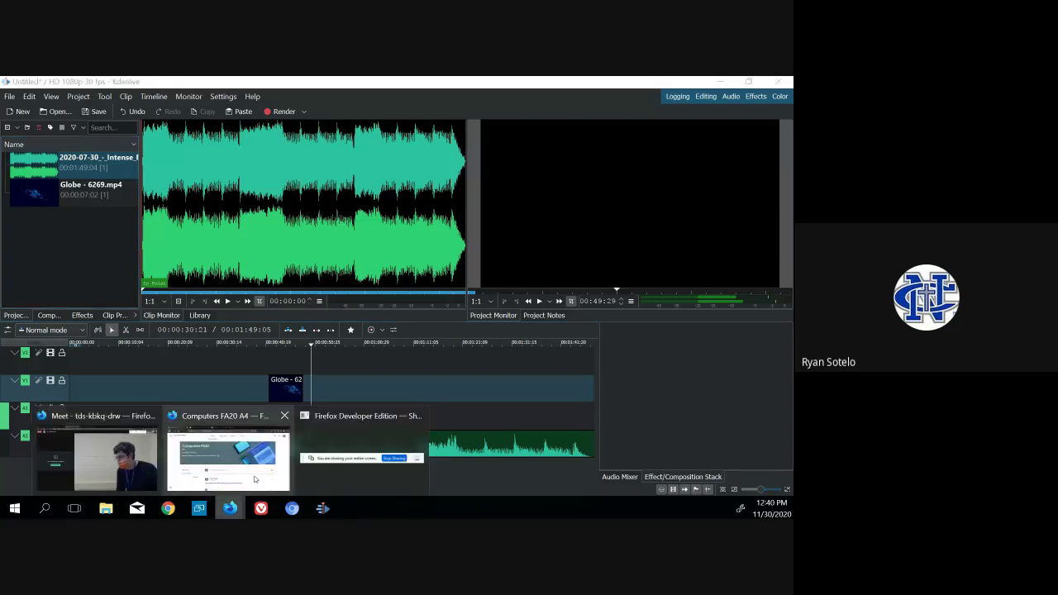
pyautogui.click(254, 479)
pyautogui.scroll(-3, 331, 354)
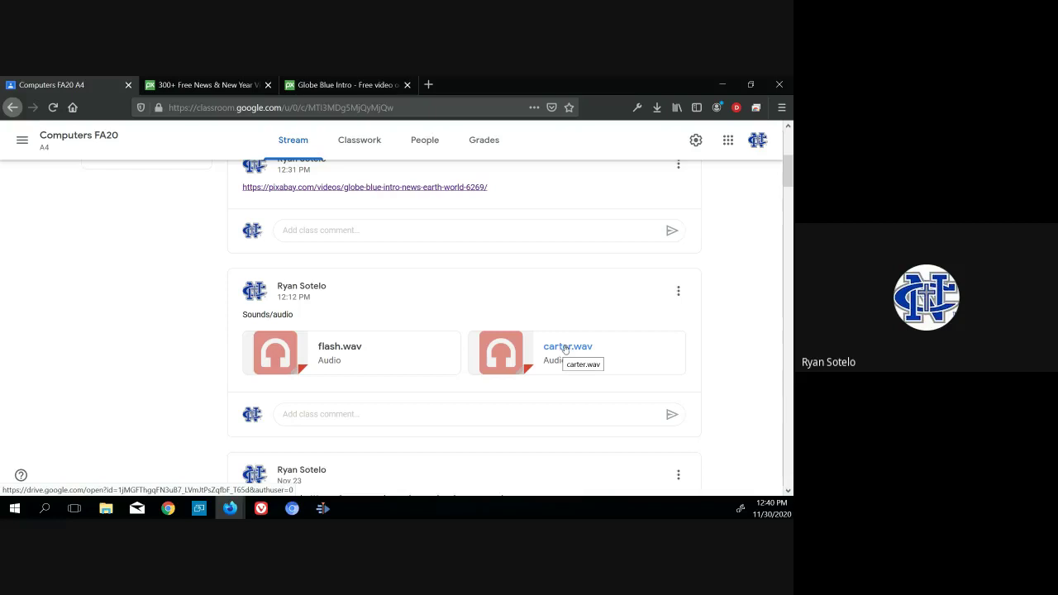
pyautogui.click(352, 350)
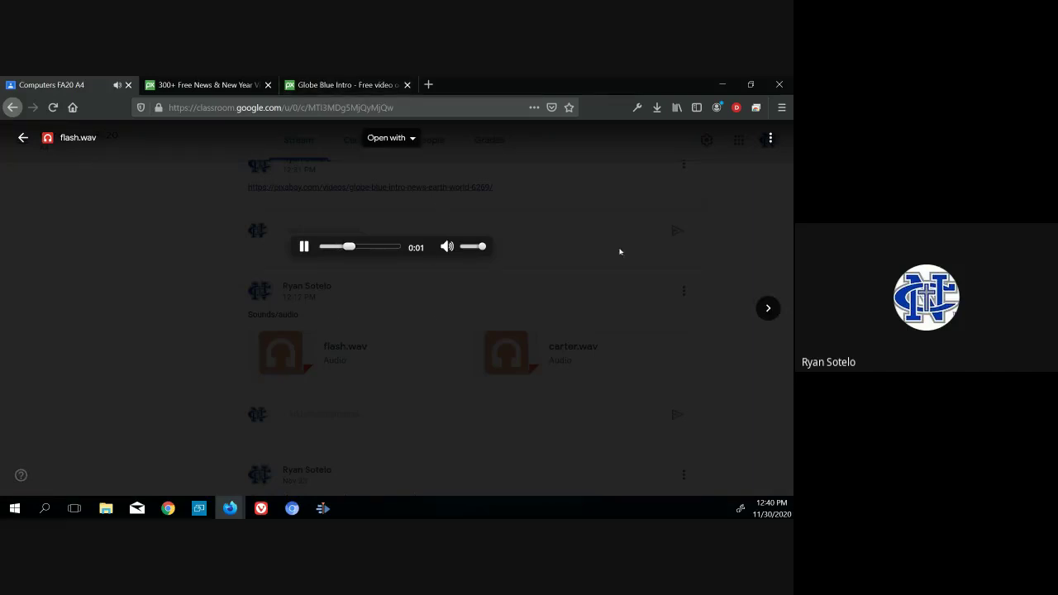
# - Open flash.wav in its own Google Drive page, save the file to the computer, and close that page
pyautogui.click(768, 140)
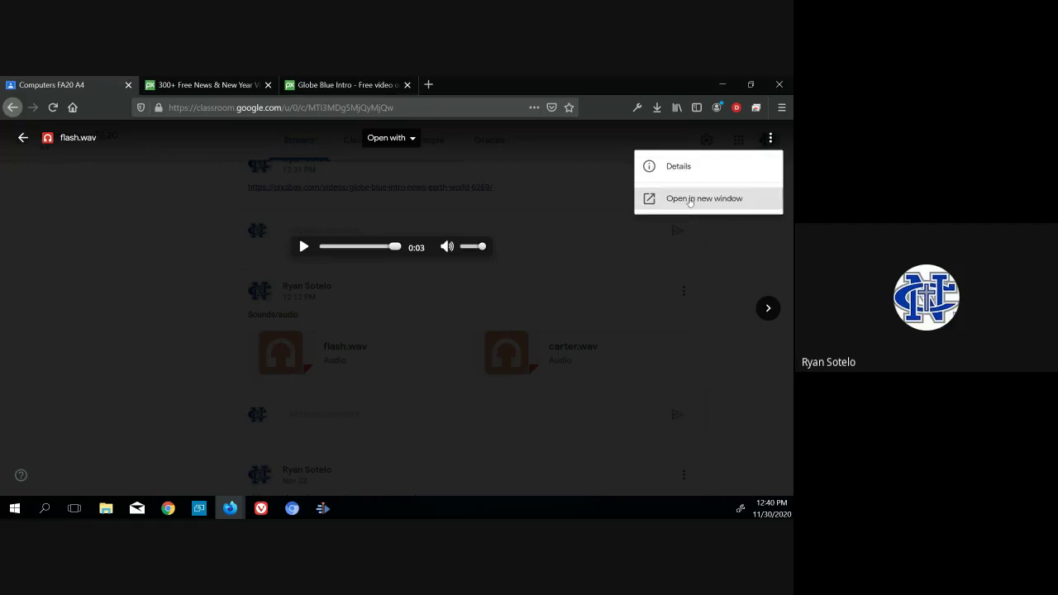
pyautogui.click(567, 274)
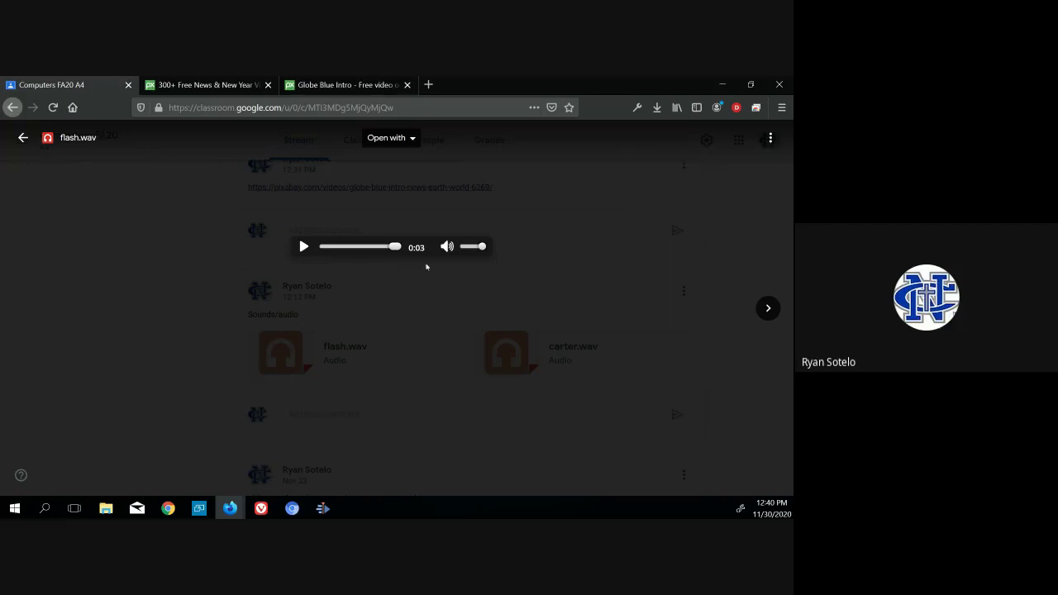
pyautogui.click(770, 139)
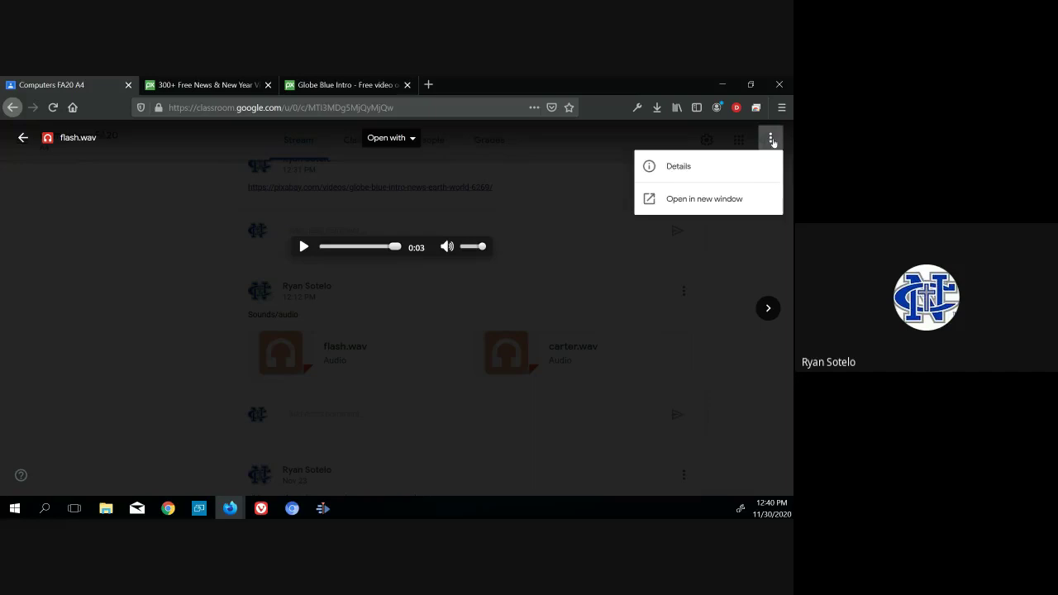
pyautogui.click(704, 199)
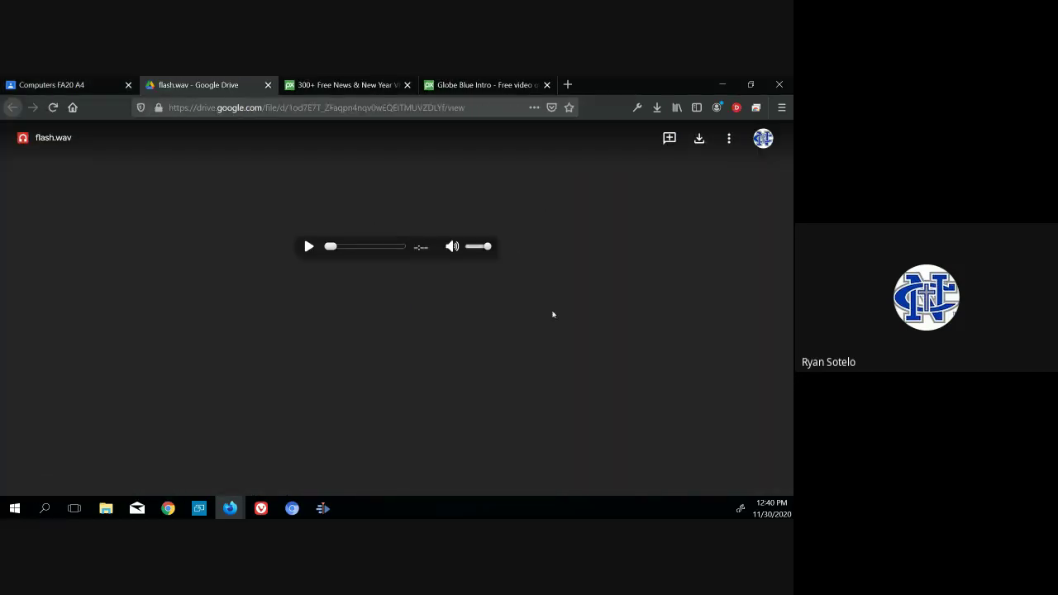
pyautogui.click(699, 138)
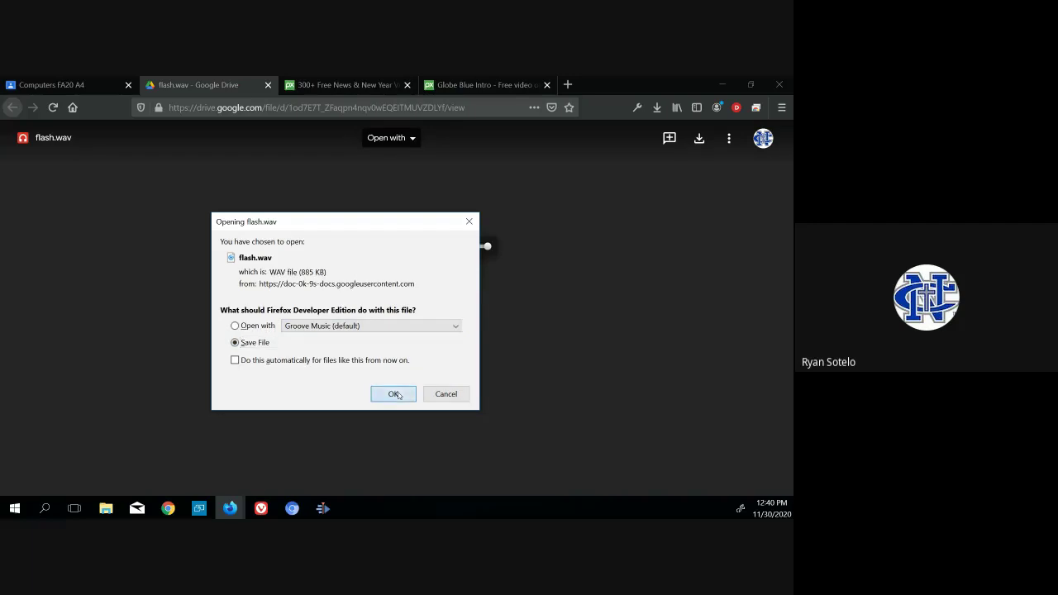
pyautogui.click(399, 396)
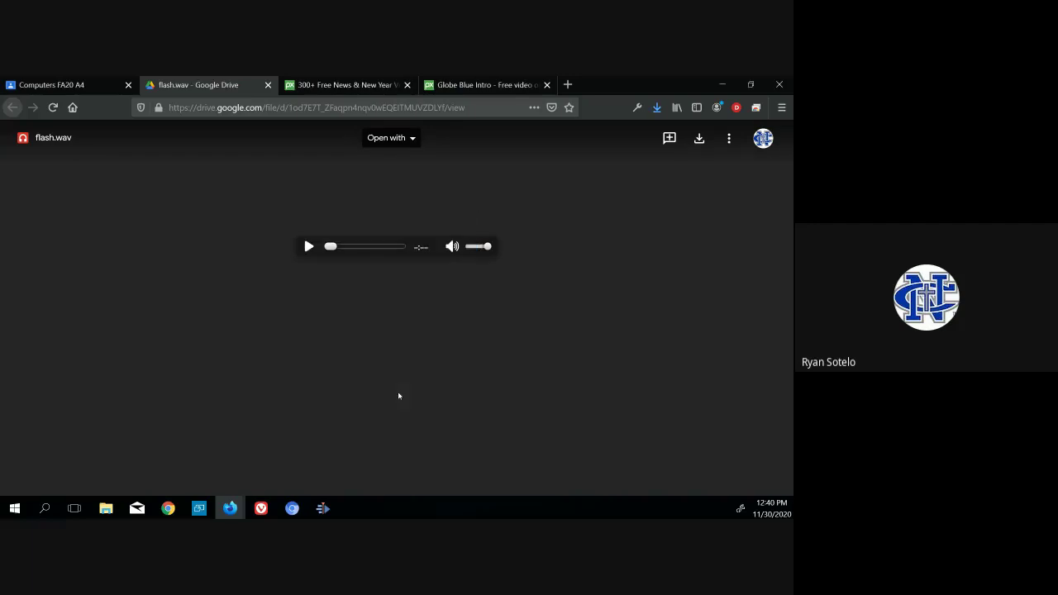
pyautogui.click(269, 86)
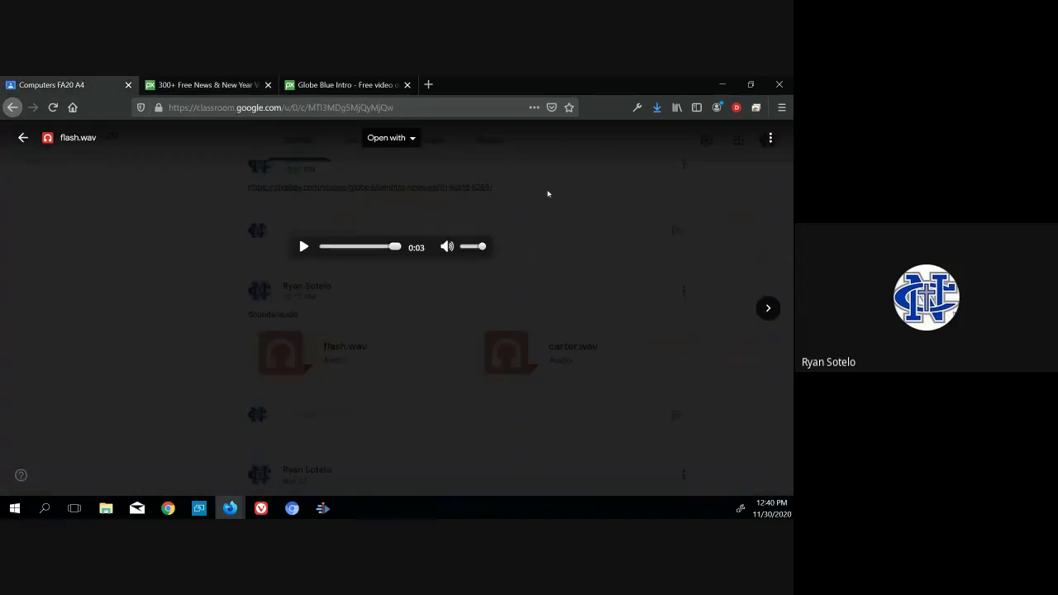
# - Save the carter.wav attachment from the Sounds/audio post through its Google Drive page, and return to the class stream
pyautogui.click(581, 284)
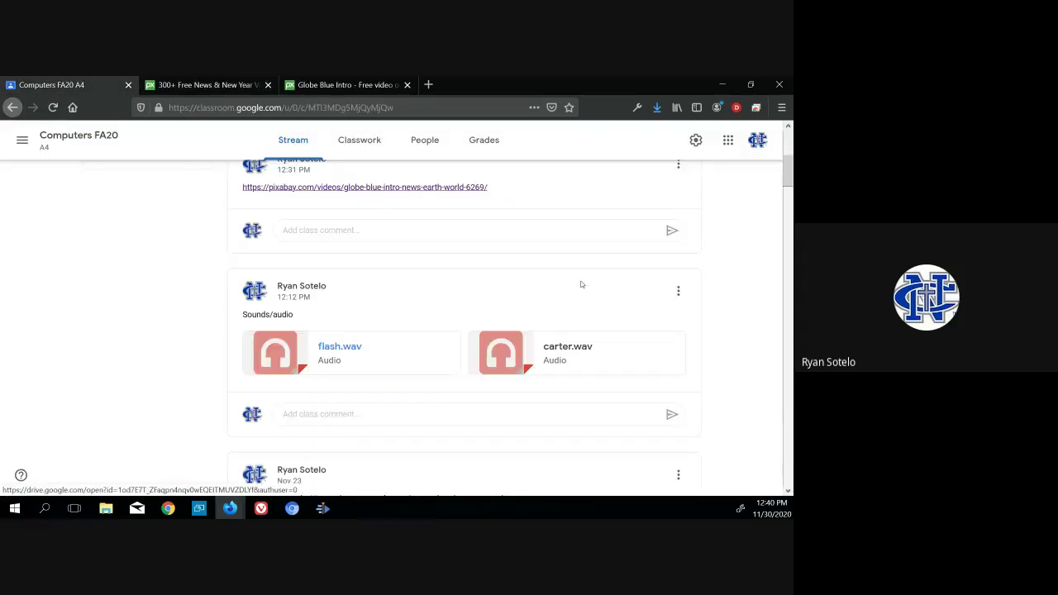
pyautogui.click(576, 349)
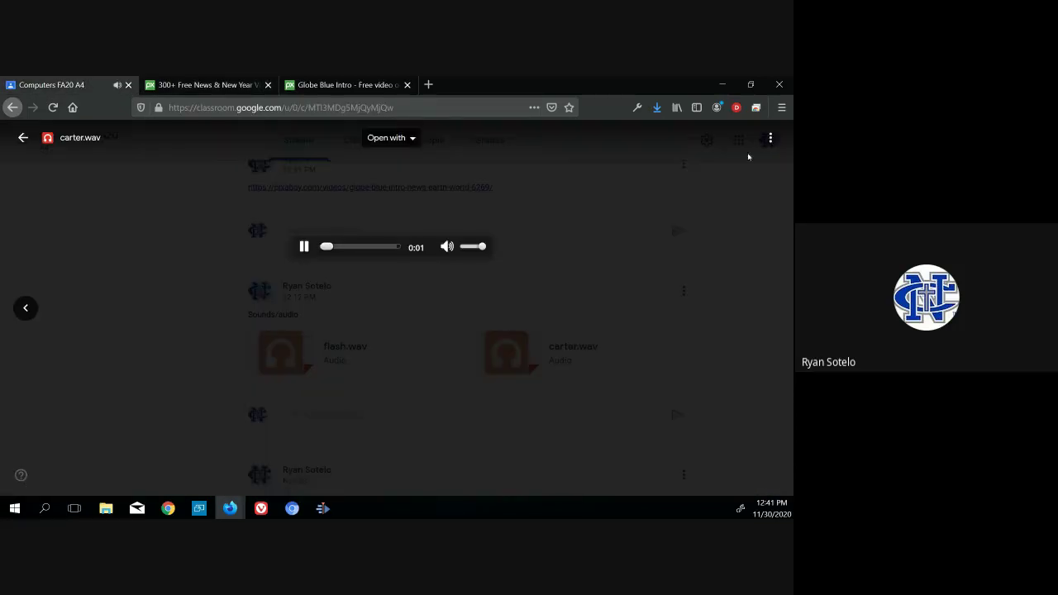
pyautogui.click(771, 138)
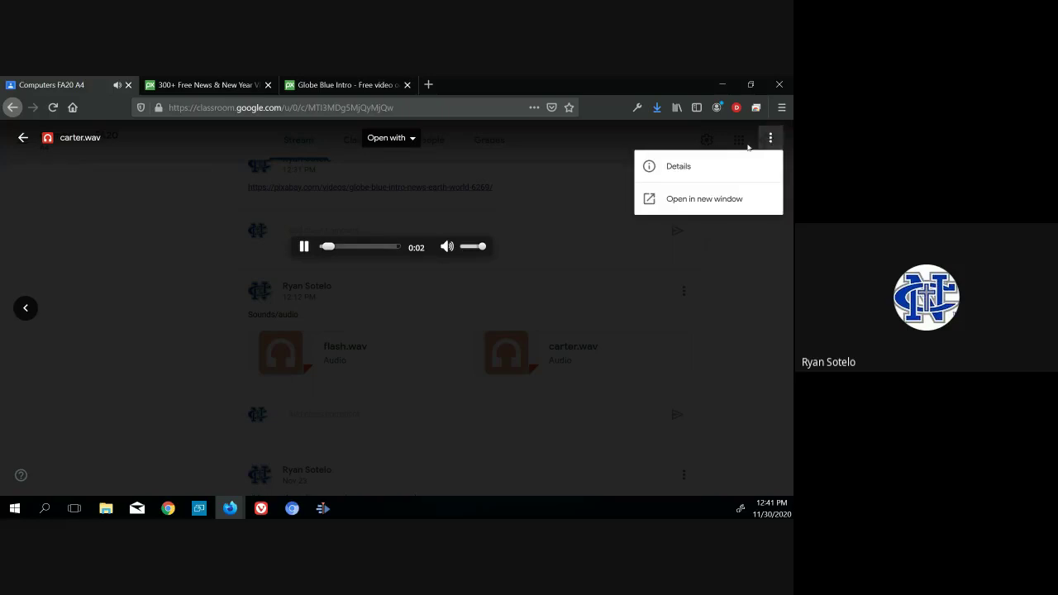
pyautogui.click(701, 199)
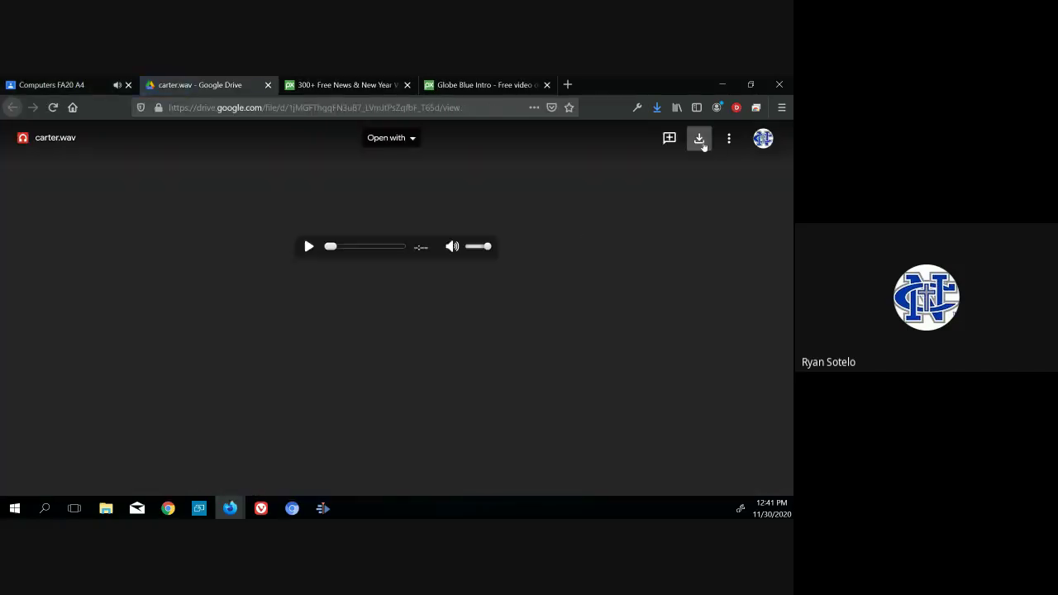
pyautogui.click(699, 141)
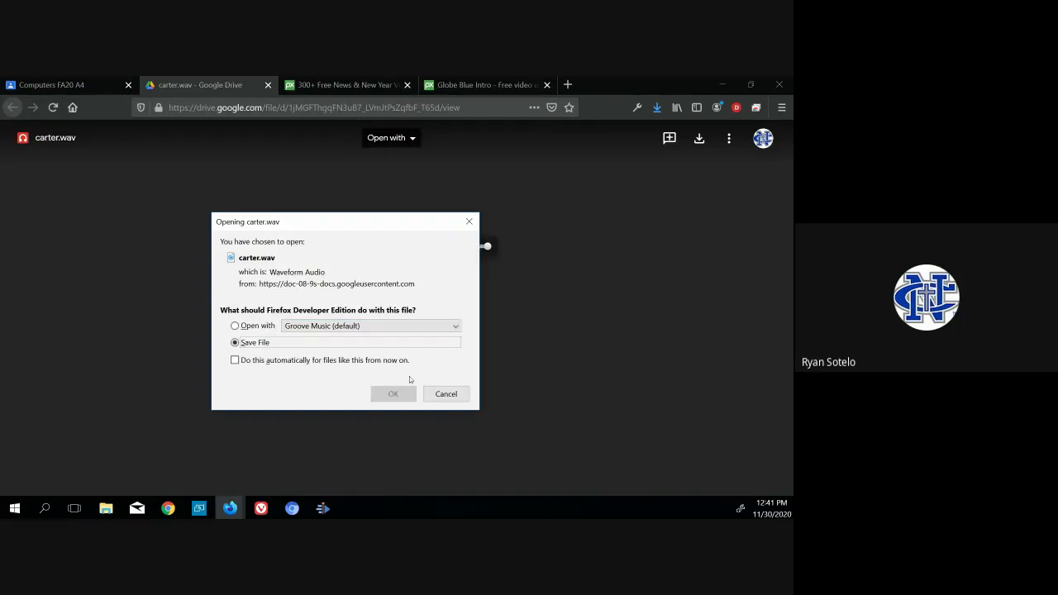
pyautogui.click(395, 393)
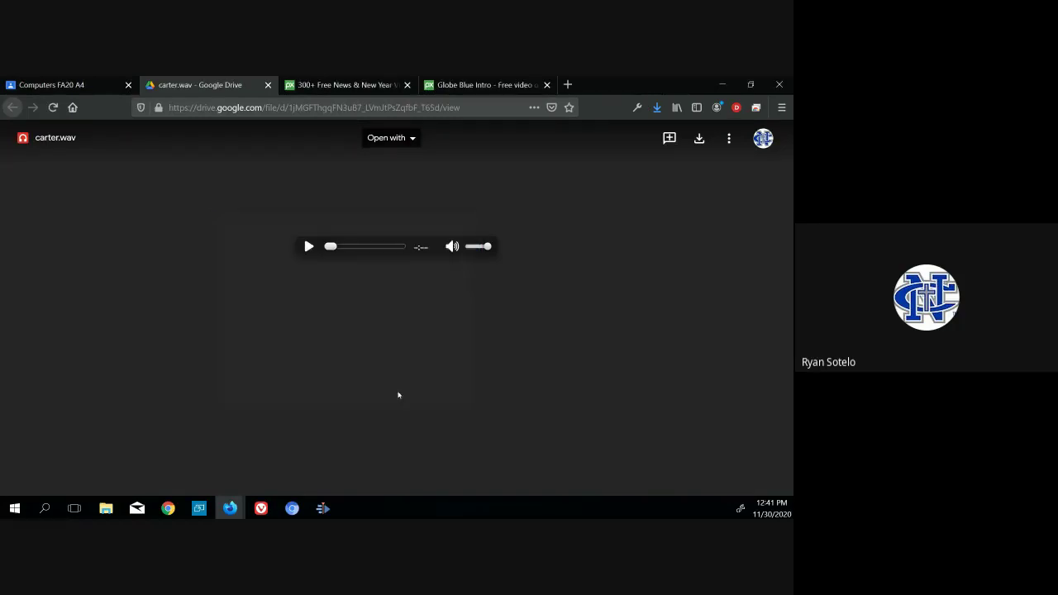
pyautogui.click(269, 85)
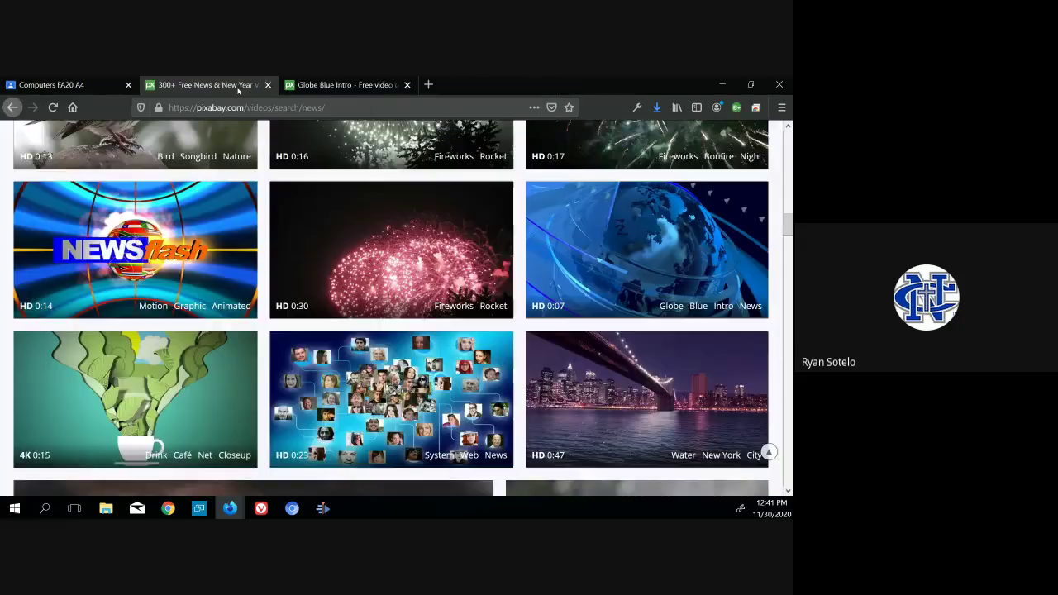
pyautogui.click(82, 86)
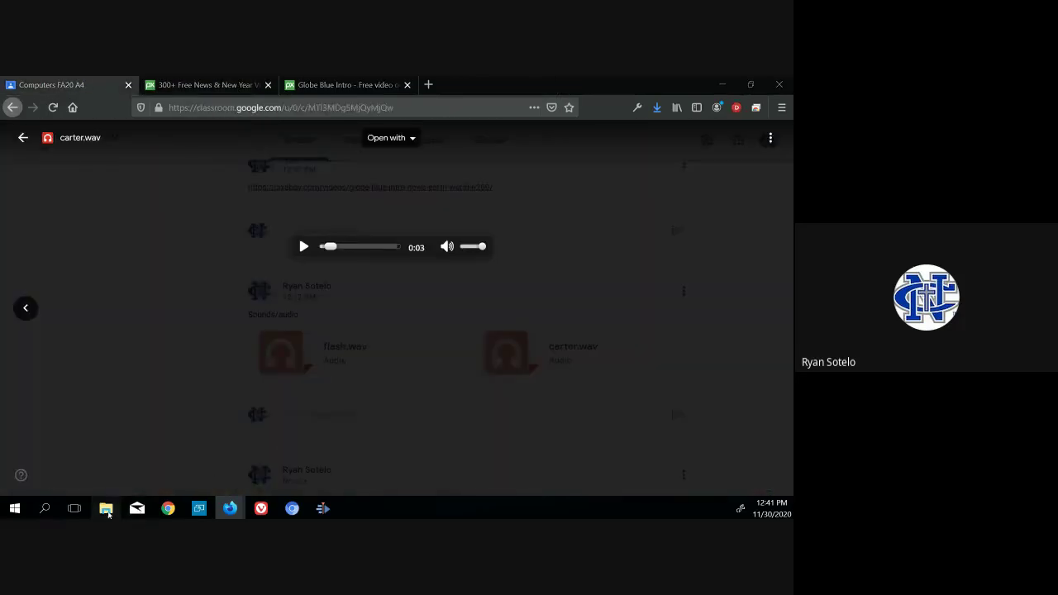
# - Switch to Kdenlive and bring the newscast folder window with the carter and flash audio files in front of it
pyautogui.click(106, 508)
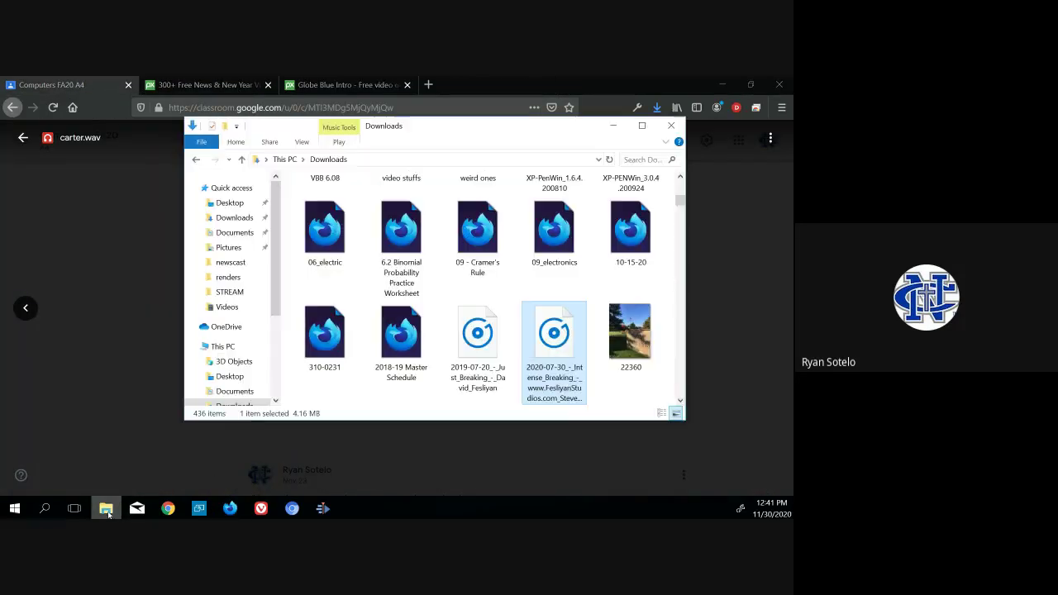
pyautogui.click(521, 287)
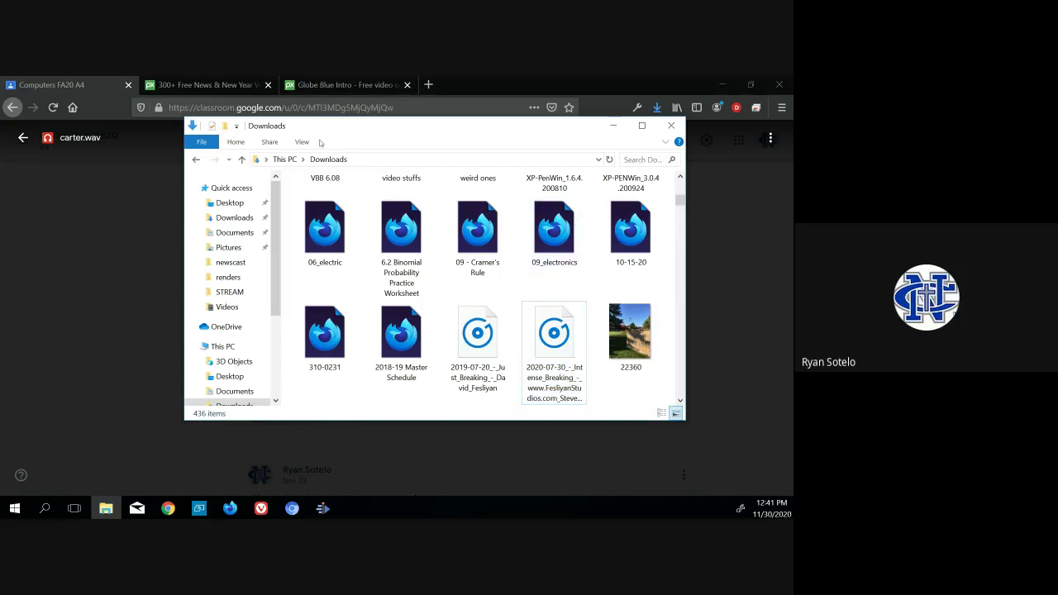
pyautogui.click(322, 507)
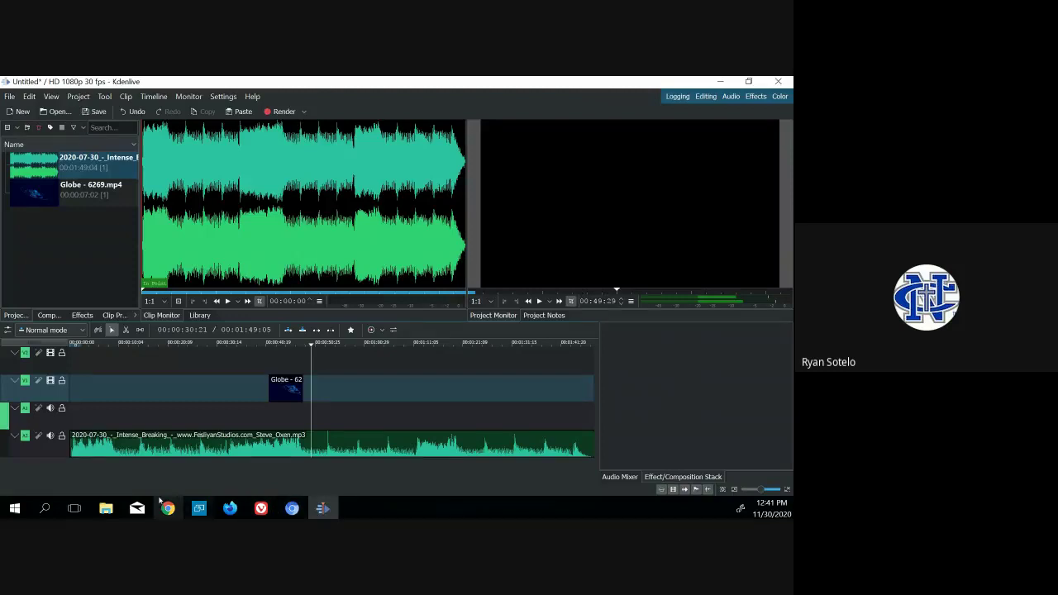
pyautogui.moveTo(108, 510)
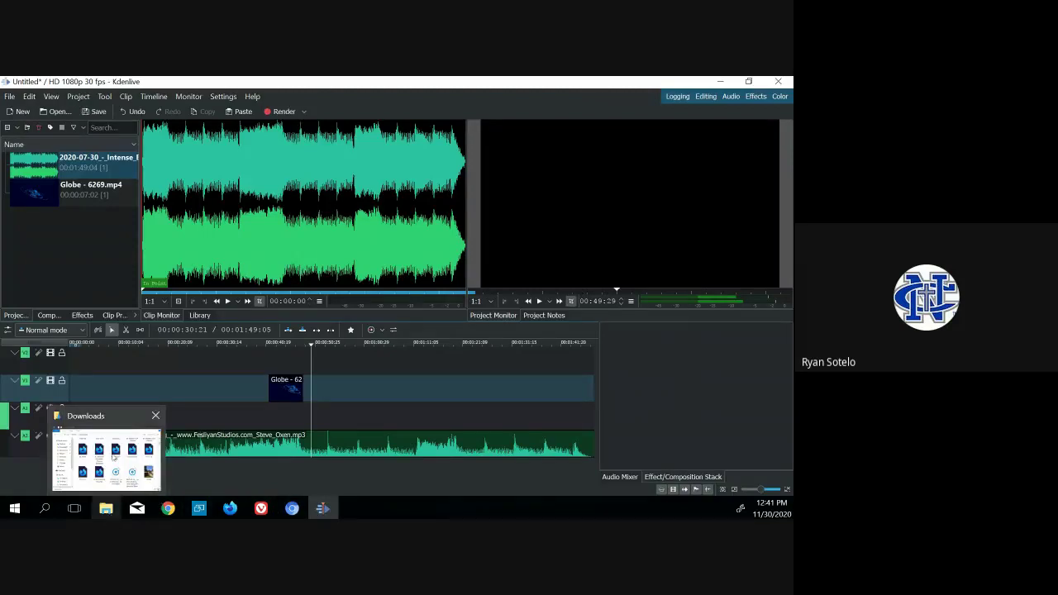
pyautogui.click(111, 457)
pyautogui.moveTo(406, 133); pyautogui.dragTo(951, 116)
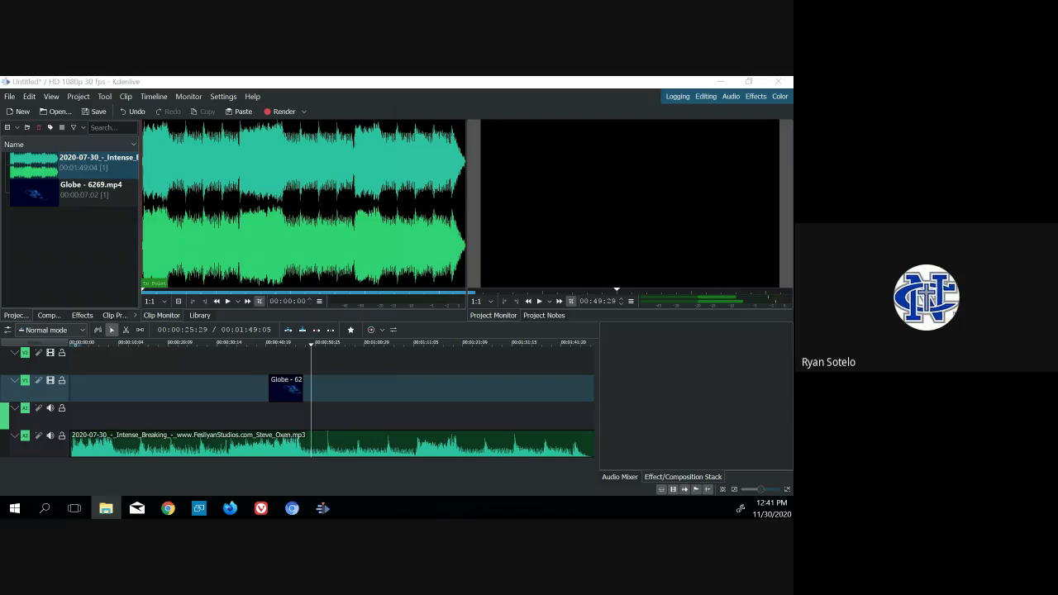
pyautogui.moveTo(792, 221); pyautogui.dragTo(463, 142)
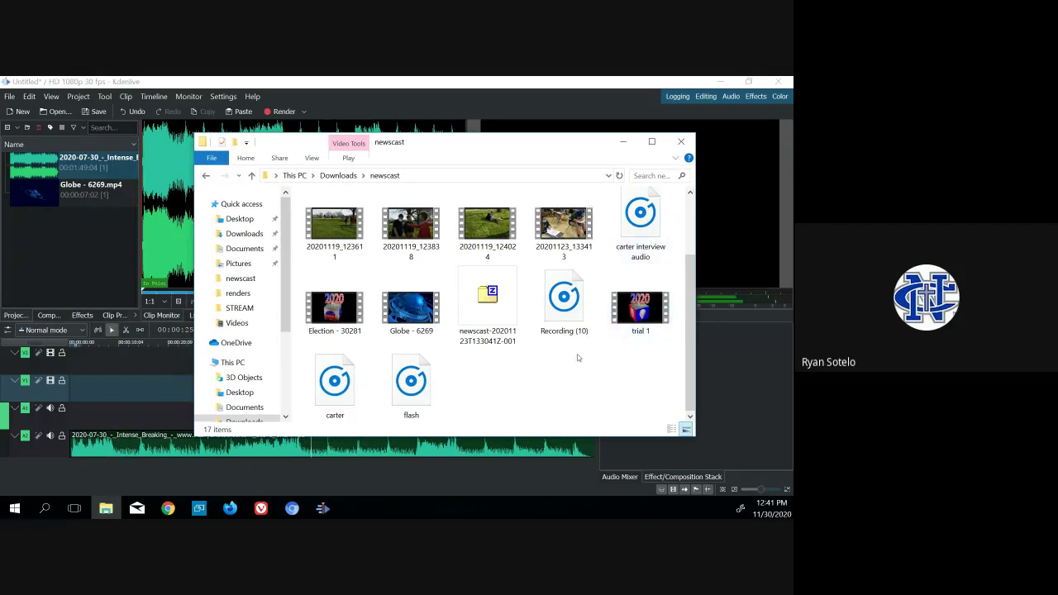
# - Import the carter and flash audio files from the newscast folder into the project bin and minimize the folder window
pyautogui.moveTo(487, 352); pyautogui.dragTo(306, 417)
pyautogui.moveTo(347, 385); pyautogui.dragTo(56, 247)
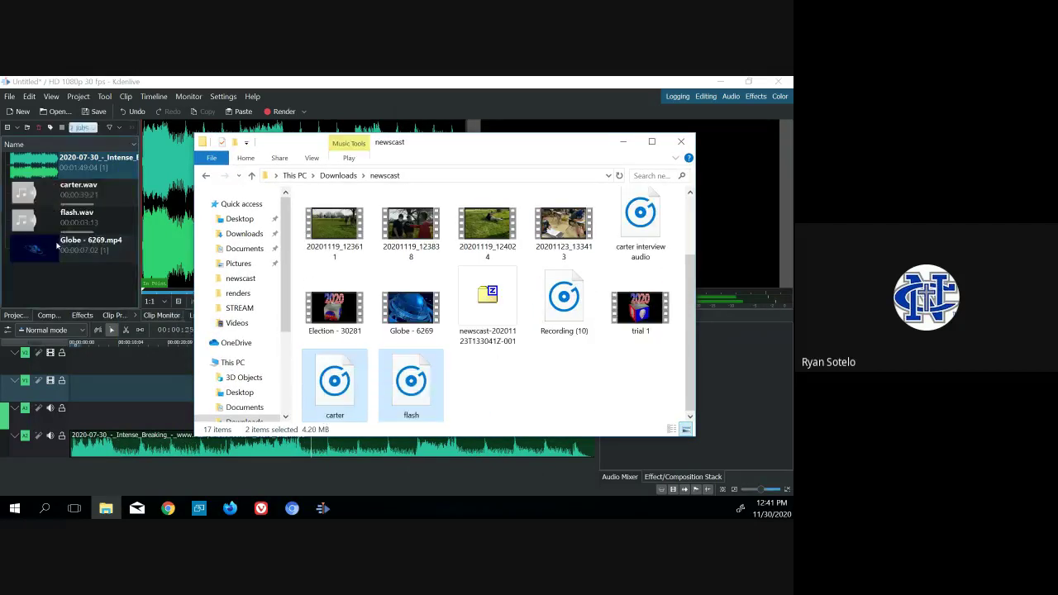
pyautogui.click(534, 392)
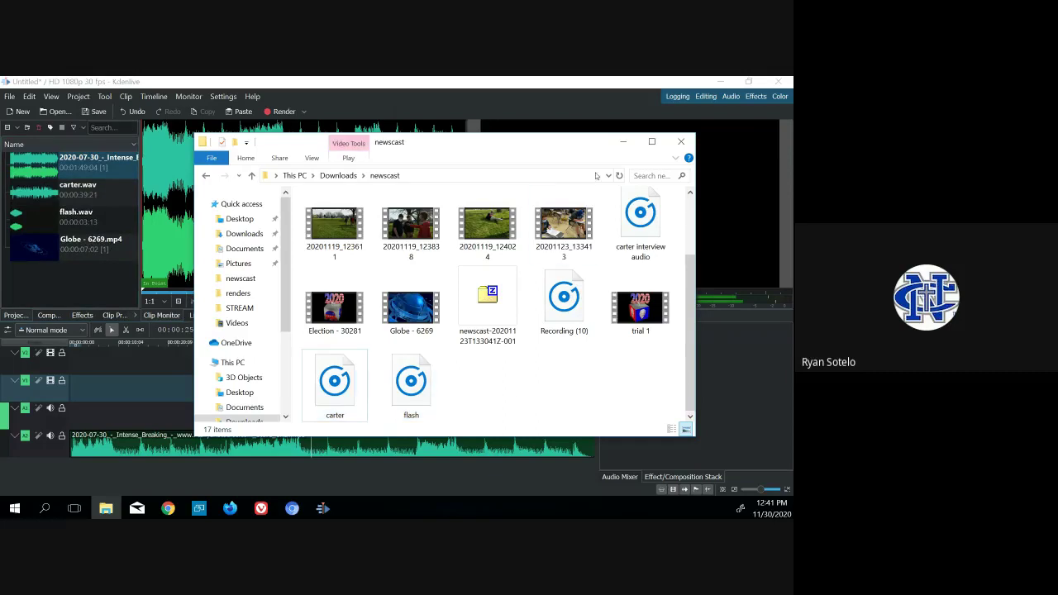
pyautogui.click(624, 140)
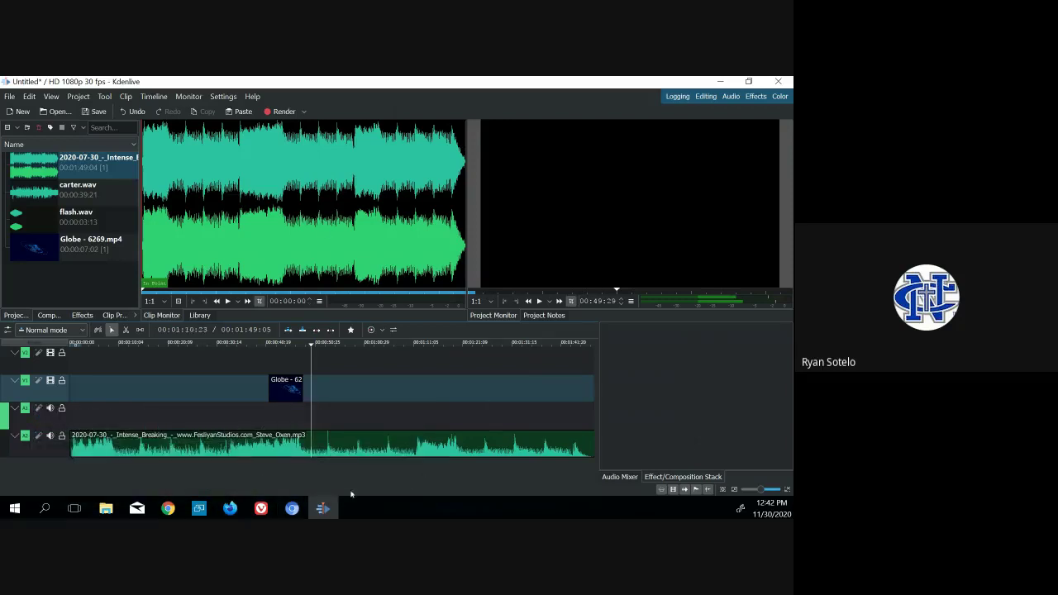
# - Switch to the Pixabay video search page in Firefox and search its videos for "election"
pyautogui.moveTo(109, 511)
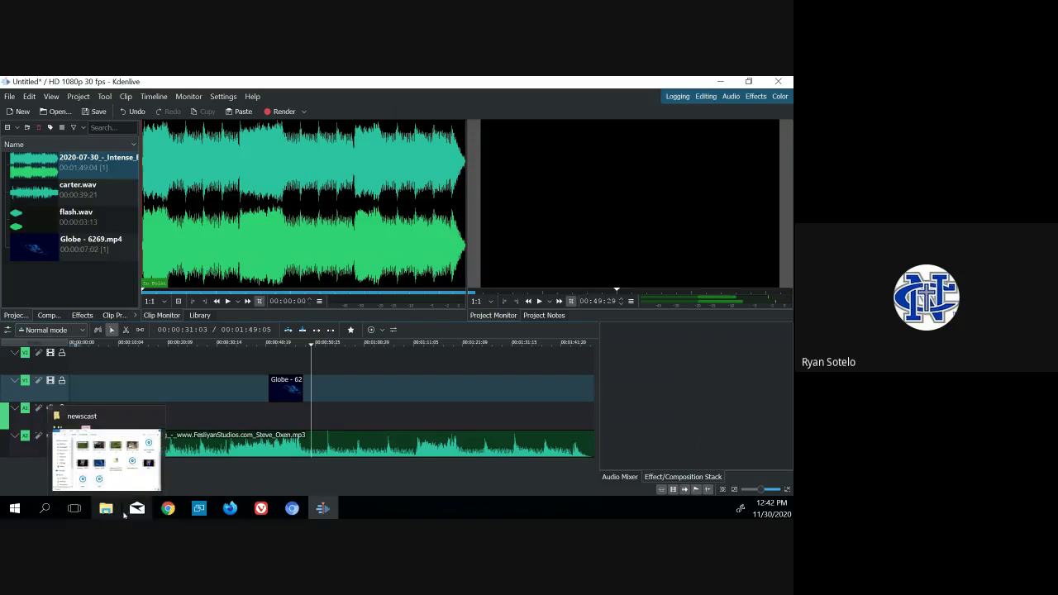
pyautogui.moveTo(230, 511)
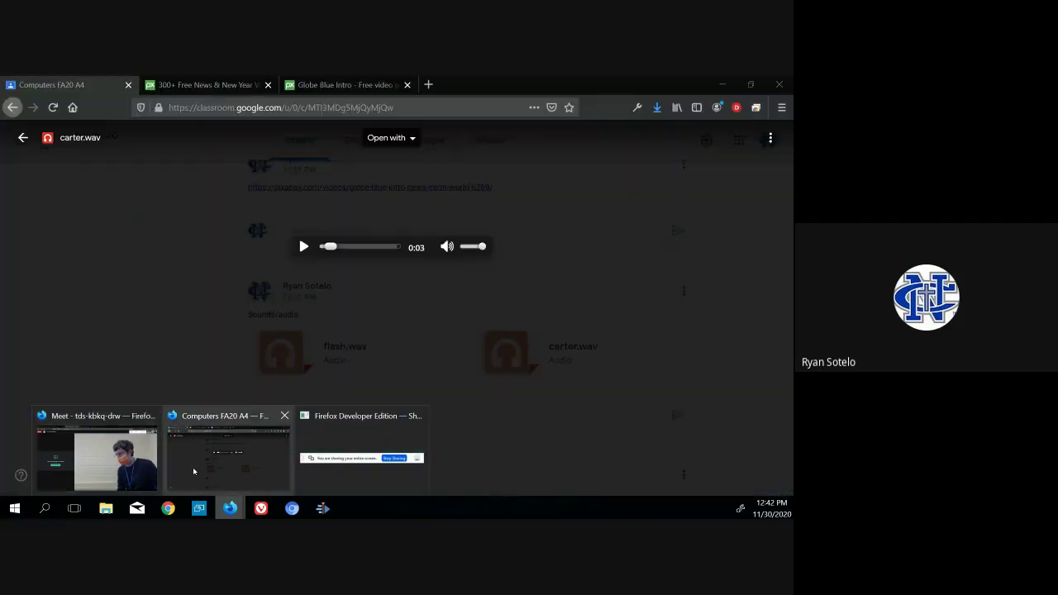
pyautogui.click(193, 467)
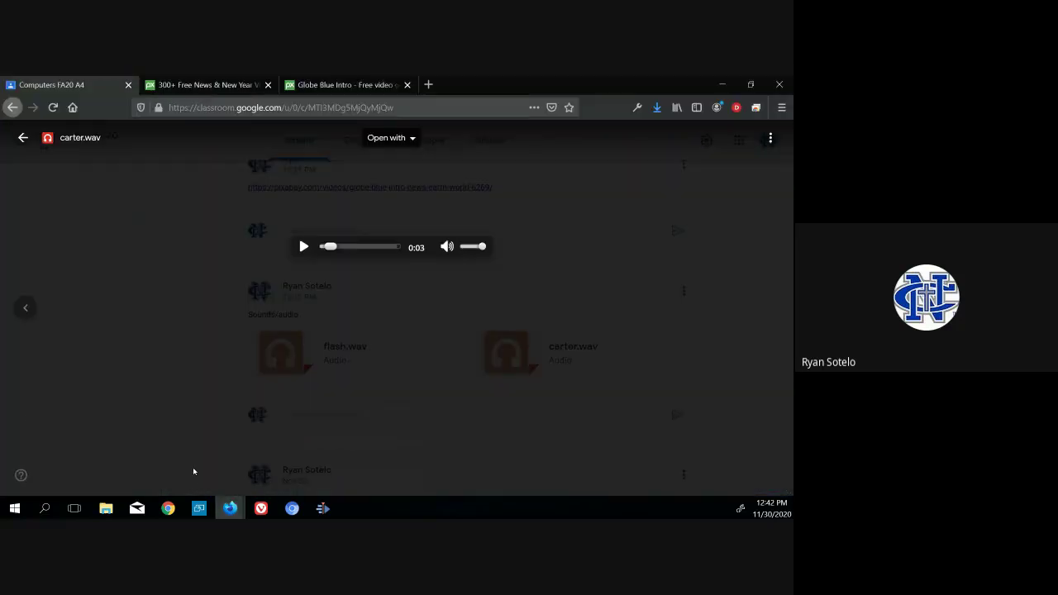
pyautogui.click(223, 86)
pyautogui.scroll(10, 215, 248)
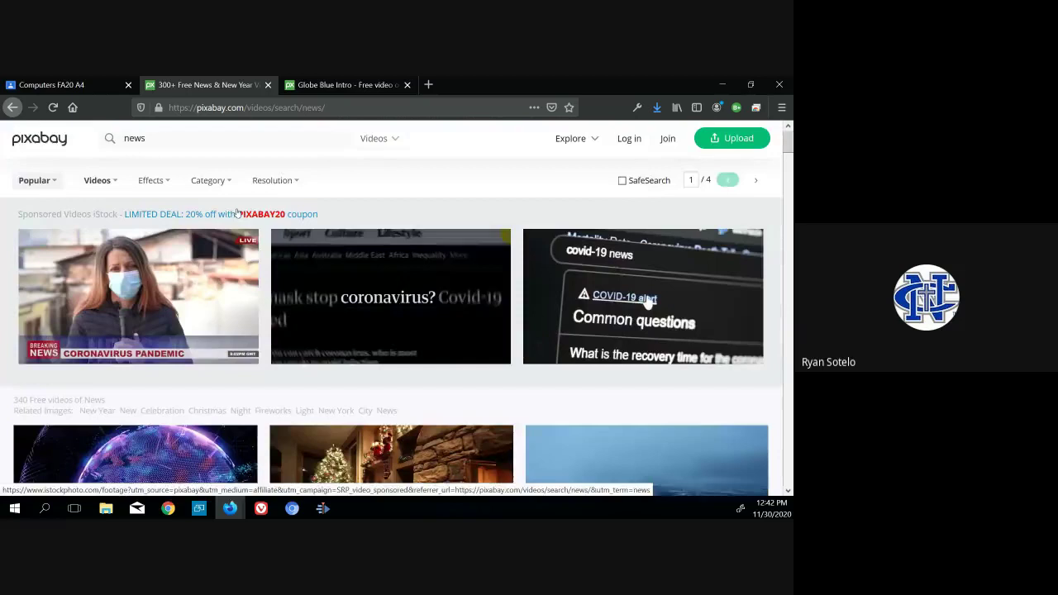
pyautogui.click(212, 140)
pyautogui.write('election')
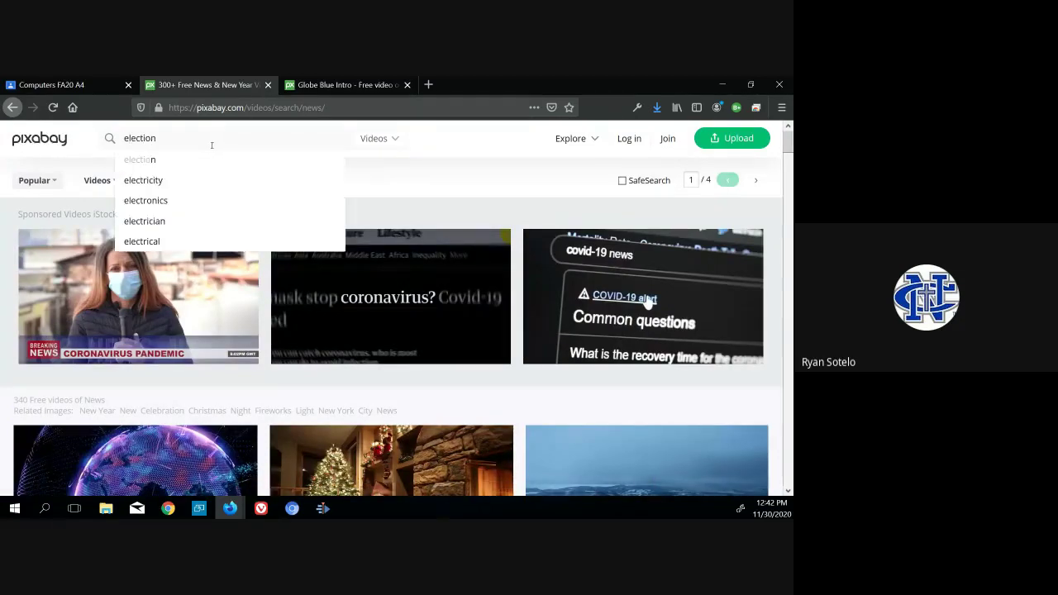
pyautogui.press('Return')
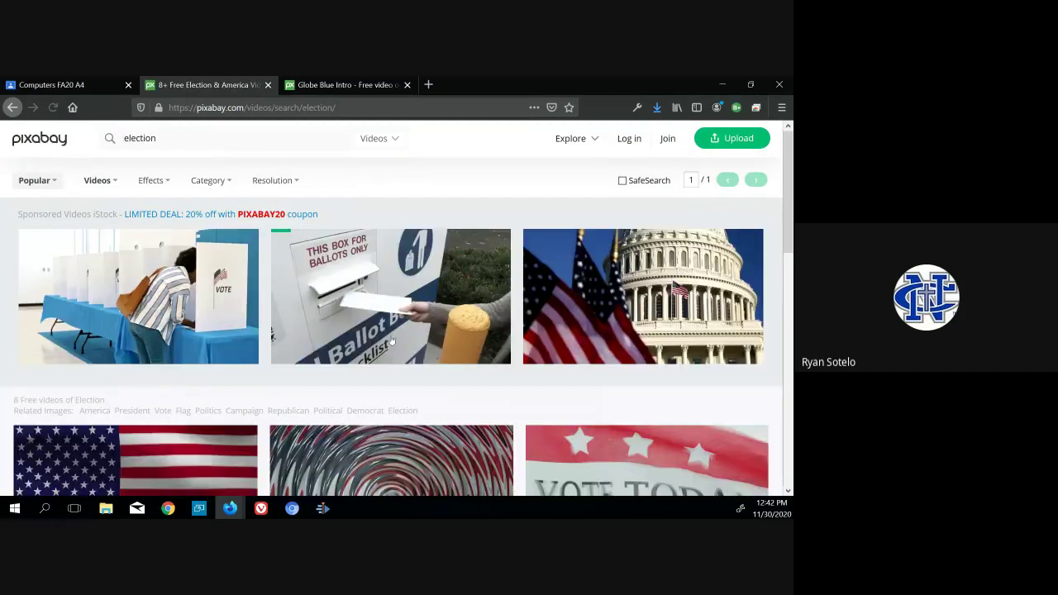
# - Open the page of the 23-second Election Republican video with the 2020 ballot box and show its download size options
pyautogui.scroll(-3, 405, 353)
pyautogui.scroll(-2, 397, 344)
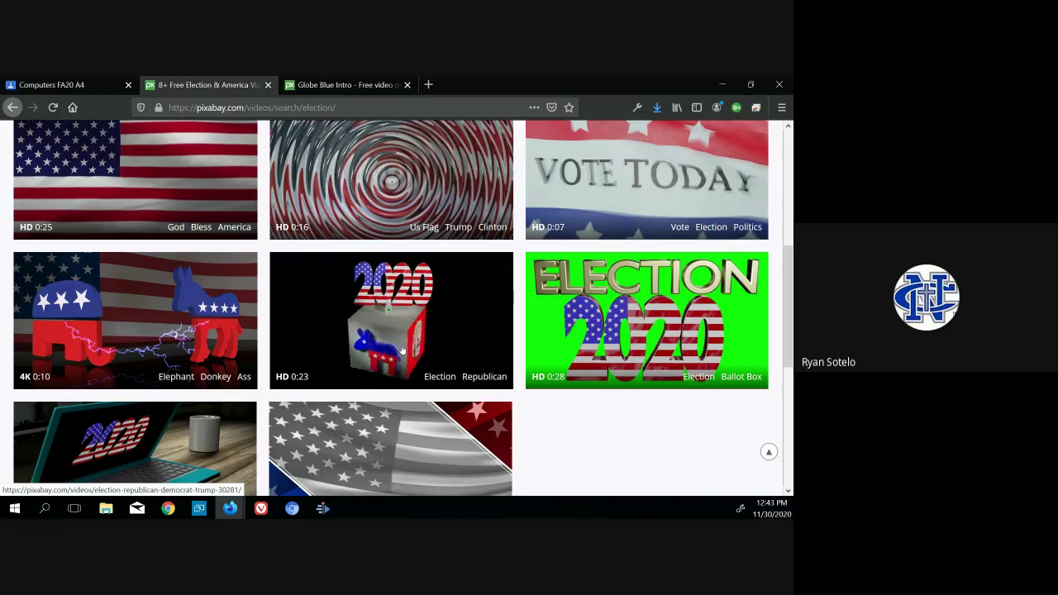
pyautogui.click(401, 310)
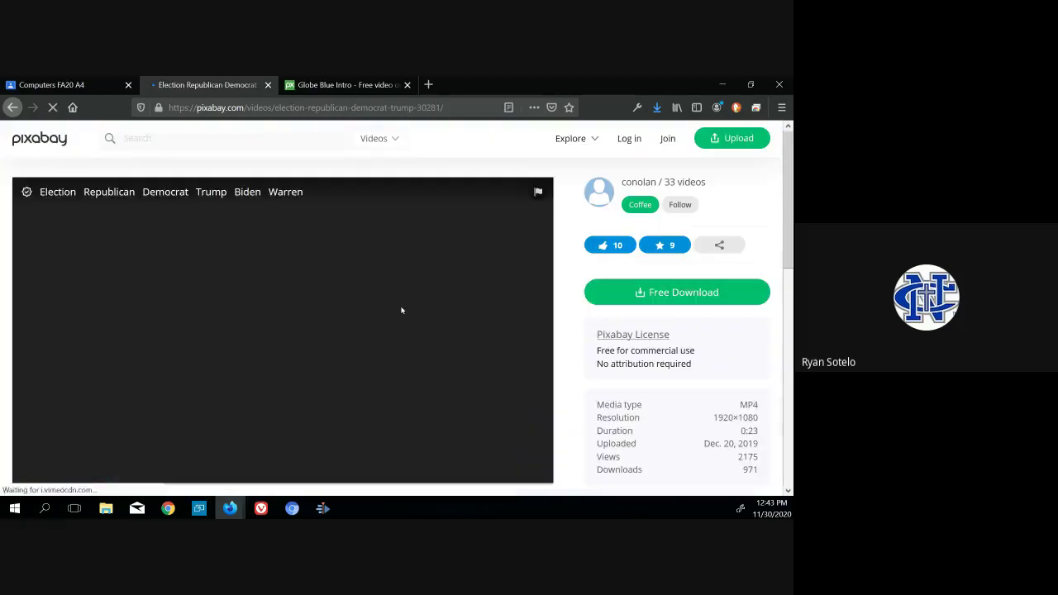
pyautogui.click(641, 375)
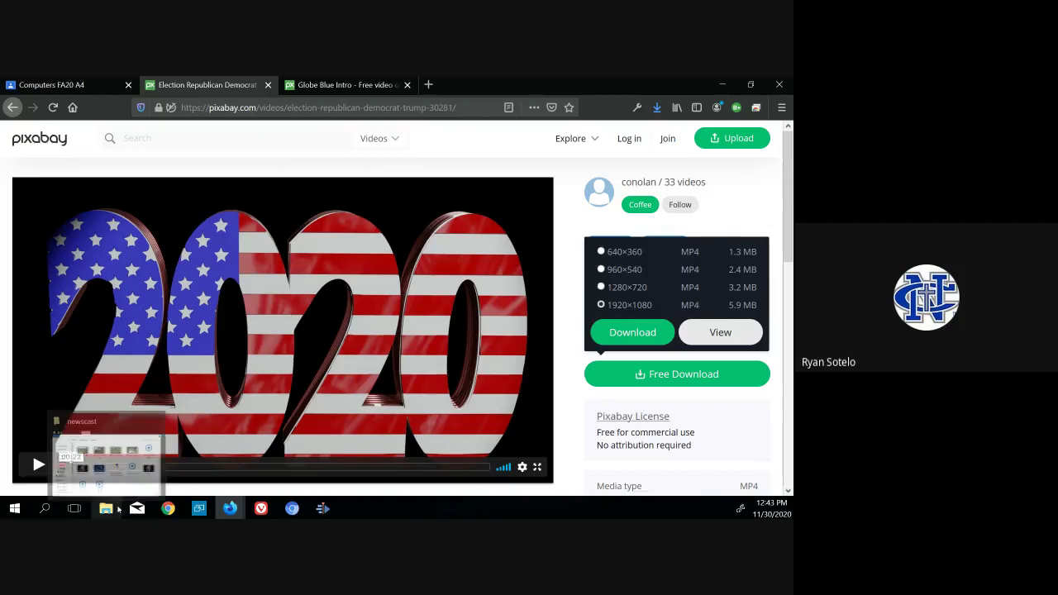
# - Switch to Kdenlive and import Election - 30281 from the newscast folder into the project bin, minimizing the folder window
pyautogui.click(99, 84)
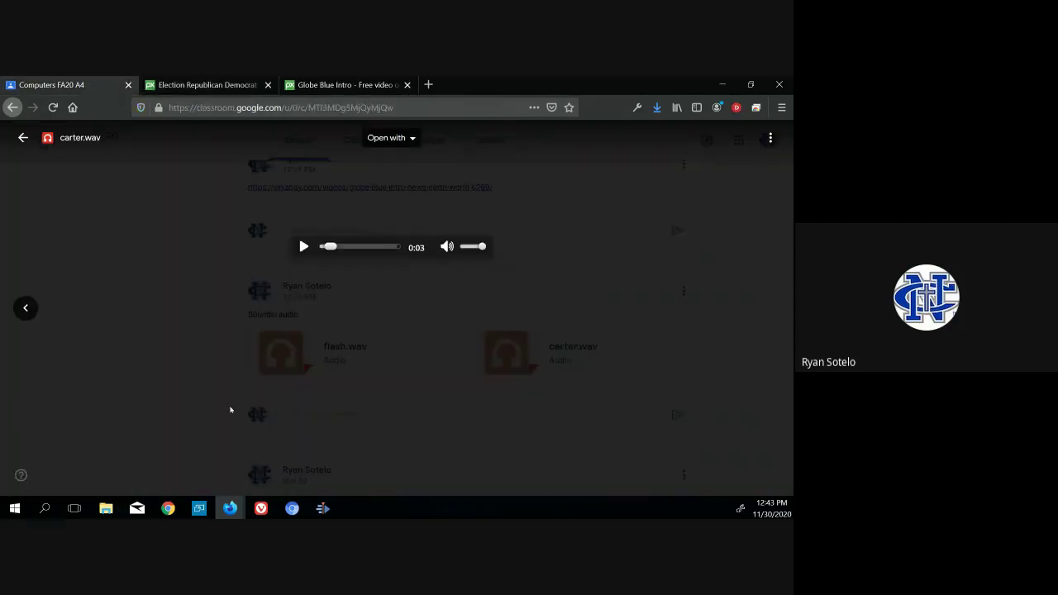
pyautogui.click(106, 508)
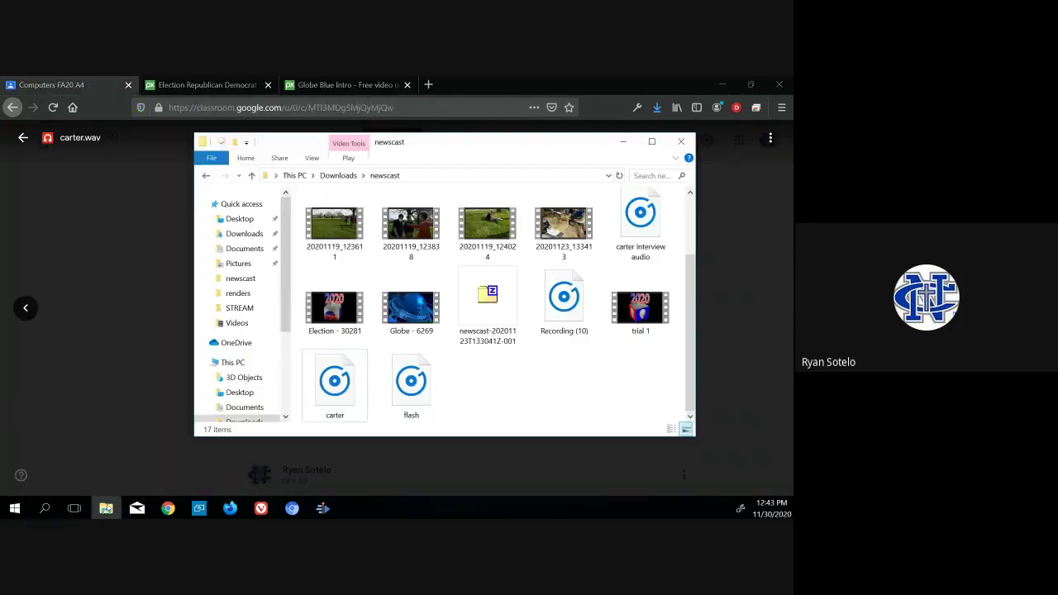
pyautogui.click(339, 319)
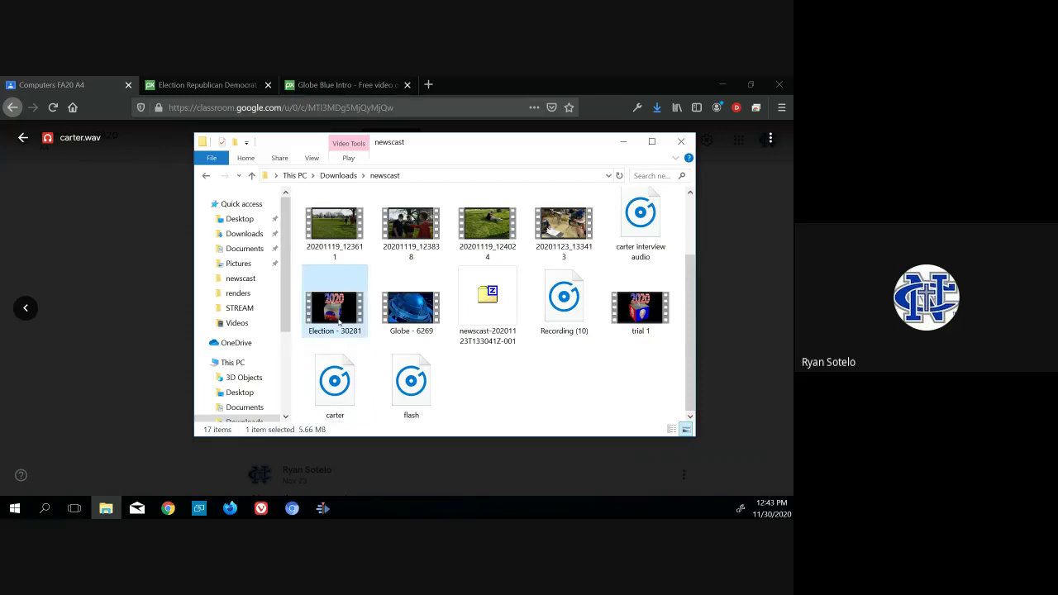
pyautogui.scroll(1, 455, 347)
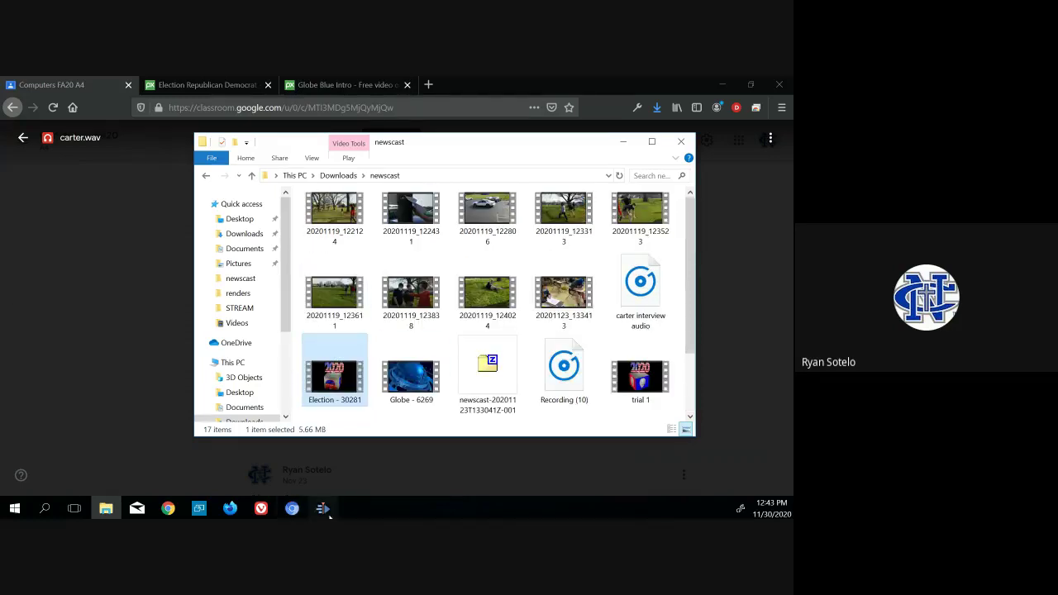
pyautogui.click(322, 509)
pyautogui.click(106, 509)
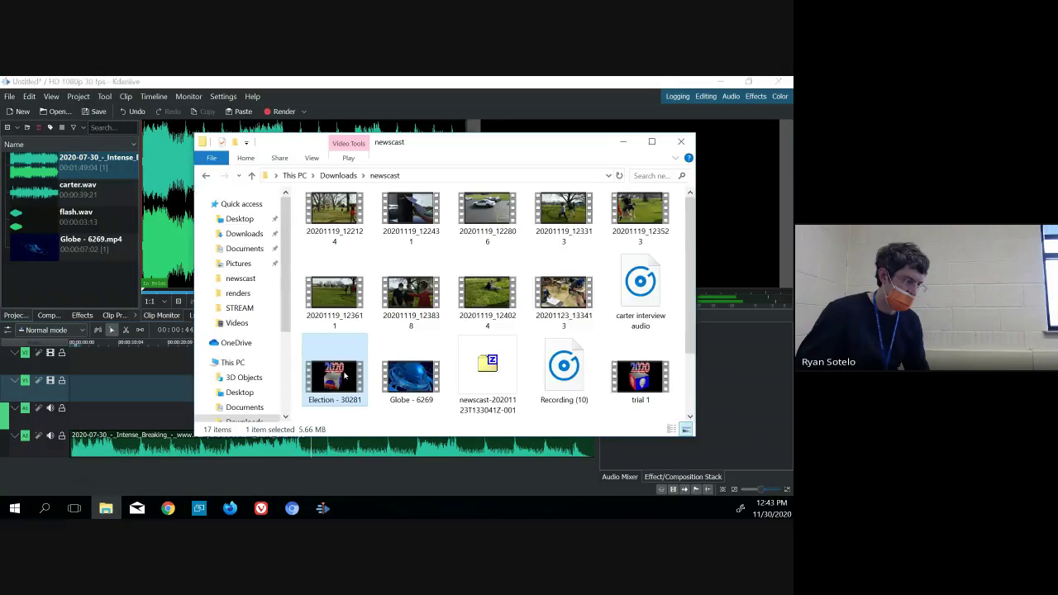
pyautogui.moveTo(346, 376); pyautogui.dragTo(91, 295)
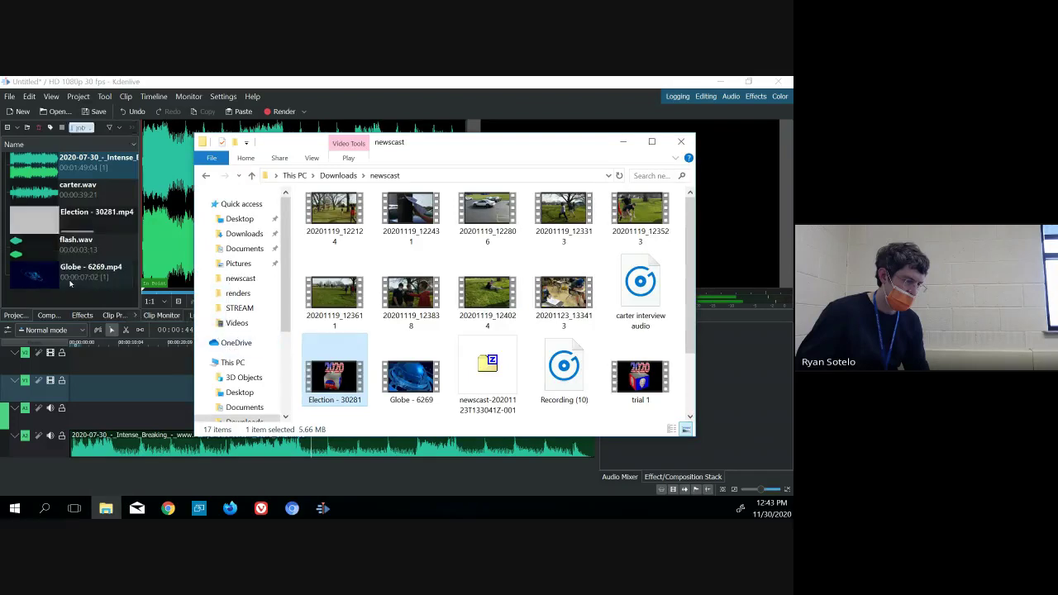
pyautogui.click(623, 141)
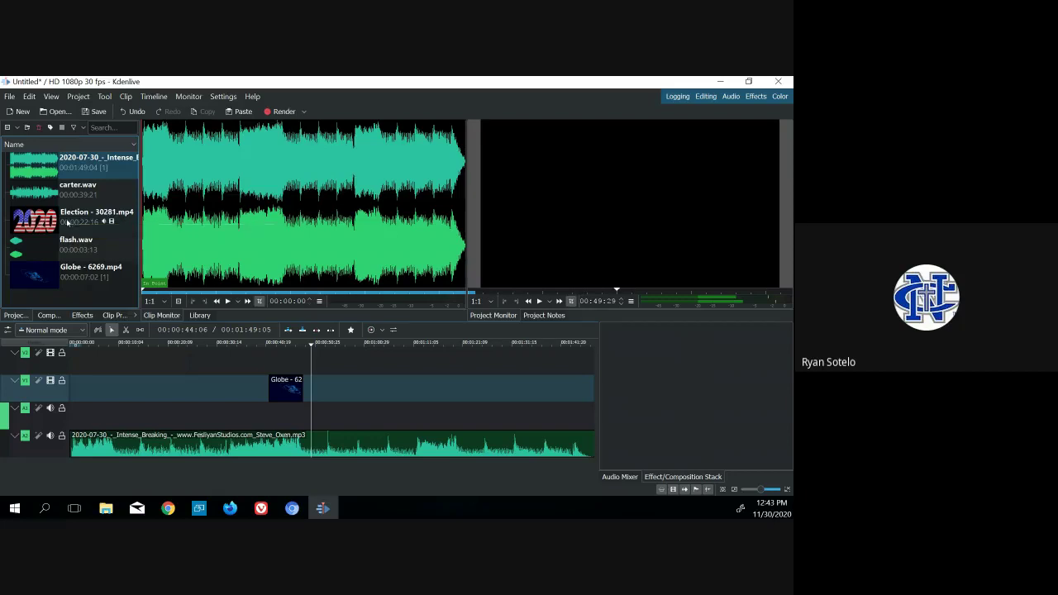
# - Place the Election - 30281.mp4 clip at the start of track V1, and mute and unmute audio track A1
pyautogui.moveTo(68, 222); pyautogui.dragTo(71, 392)
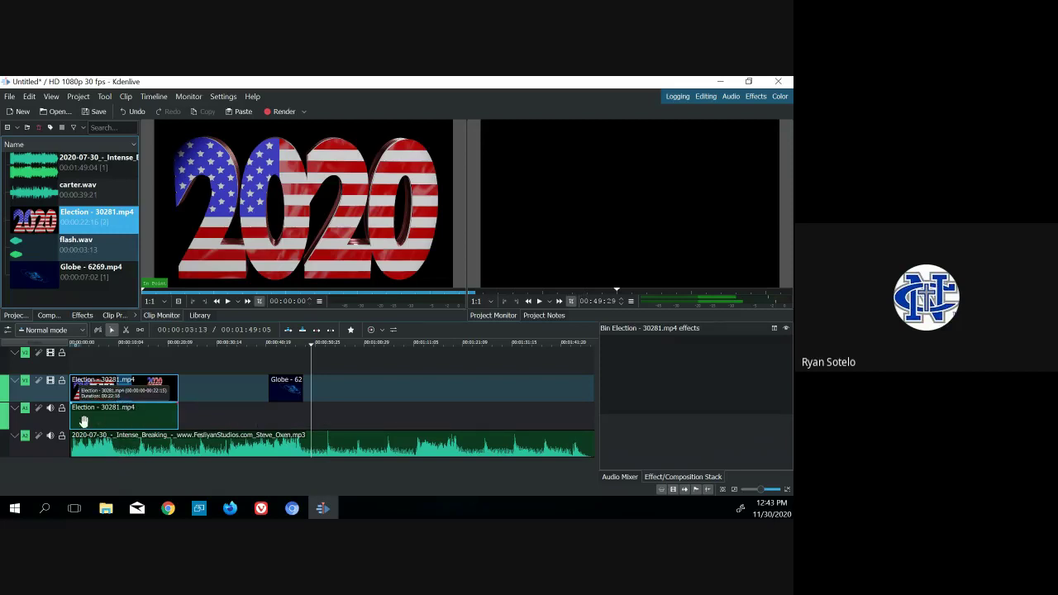
pyautogui.click(50, 409)
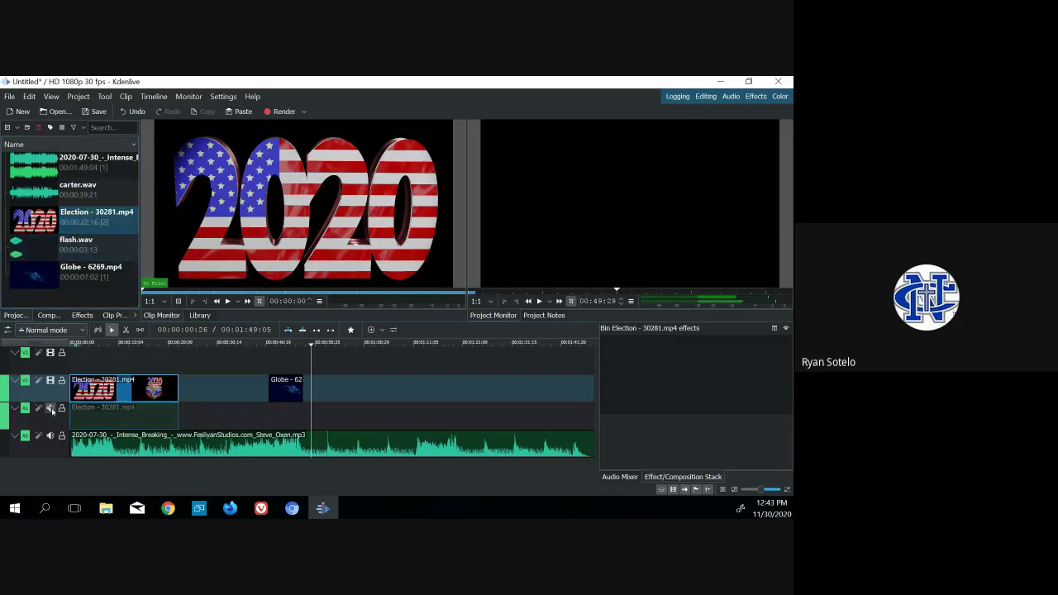
pyautogui.click(51, 409)
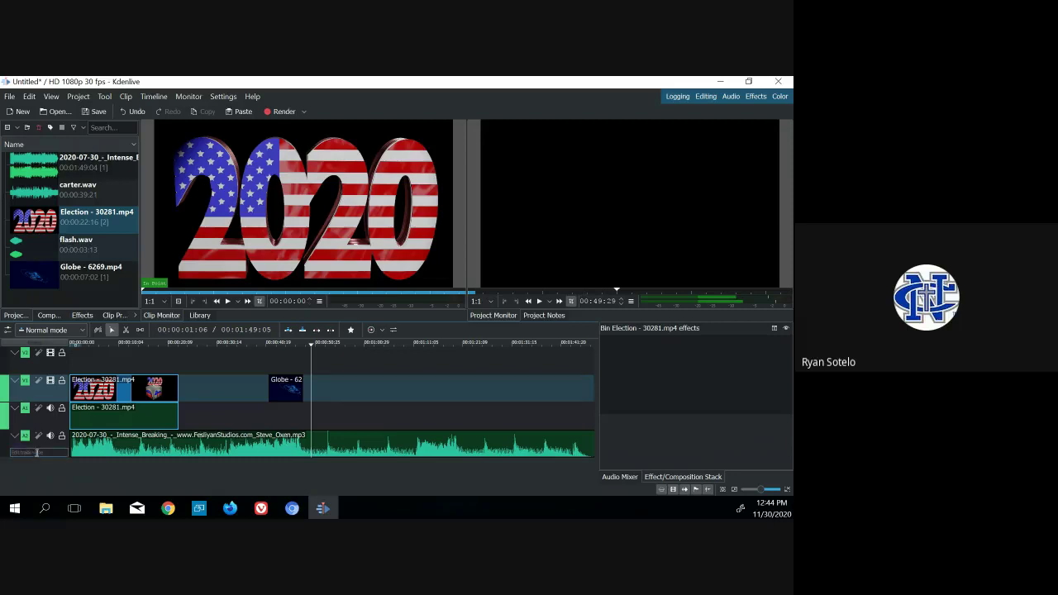
# - Insert one audio track named "voice over" under track A2
pyautogui.rightClick(36, 452)
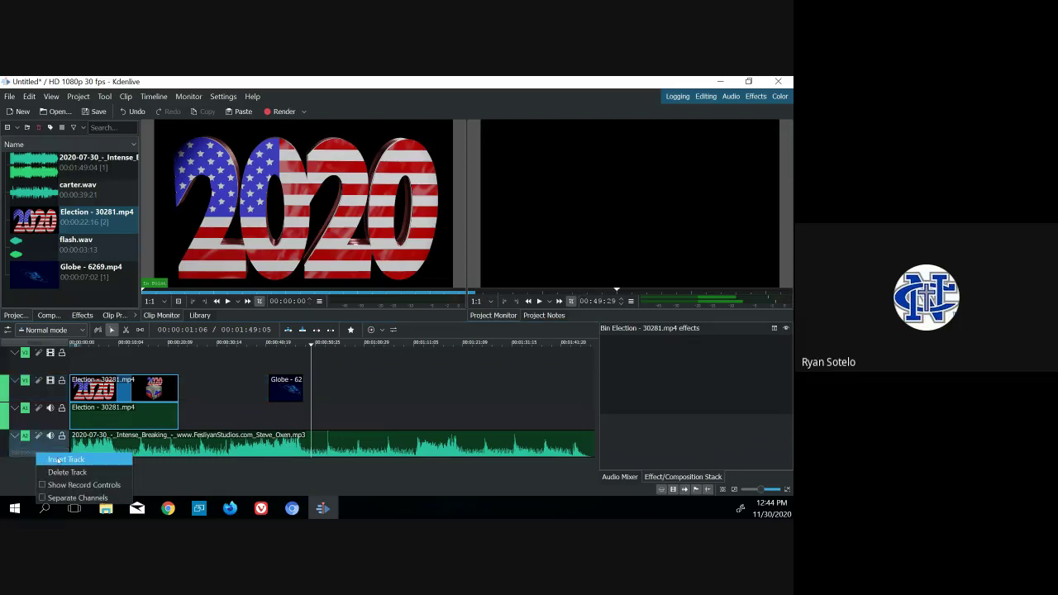
pyautogui.click(56, 460)
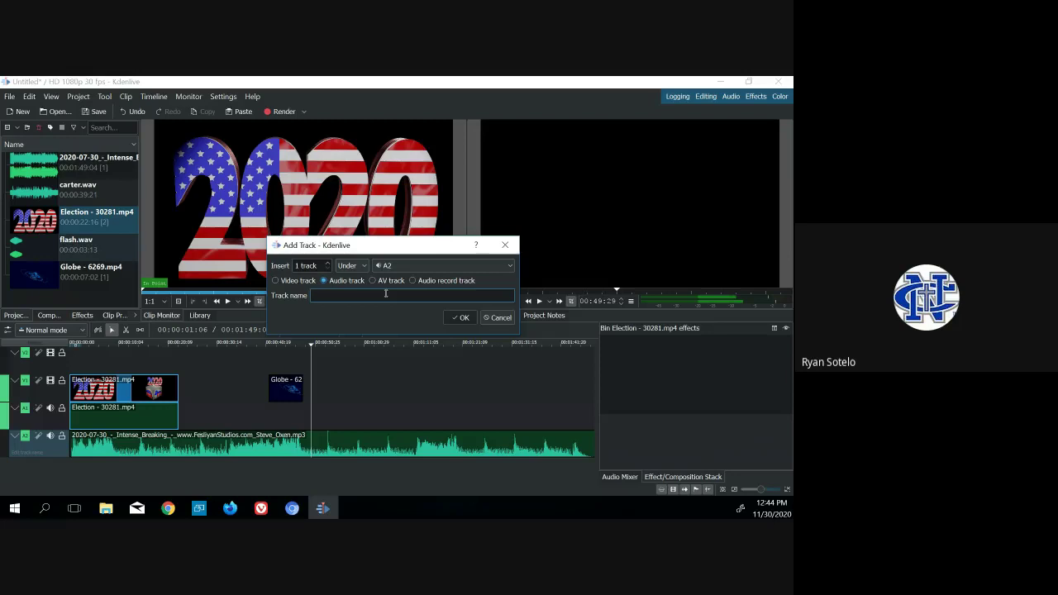
pyautogui.write('voice over')
pyautogui.press('Return')
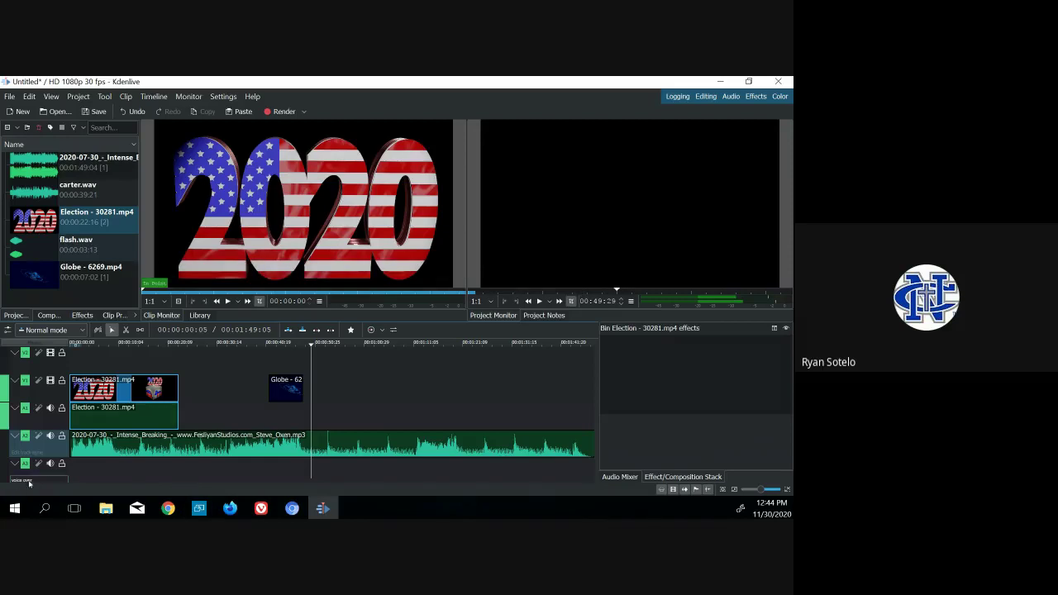
# - Place the carter.wav clip at the start of the voice over track
pyautogui.scroll(-2, 77, 472)
pyautogui.scroll(2, 77, 472)
pyautogui.scroll(-1, 39, 479)
pyautogui.rightClick(39, 477)
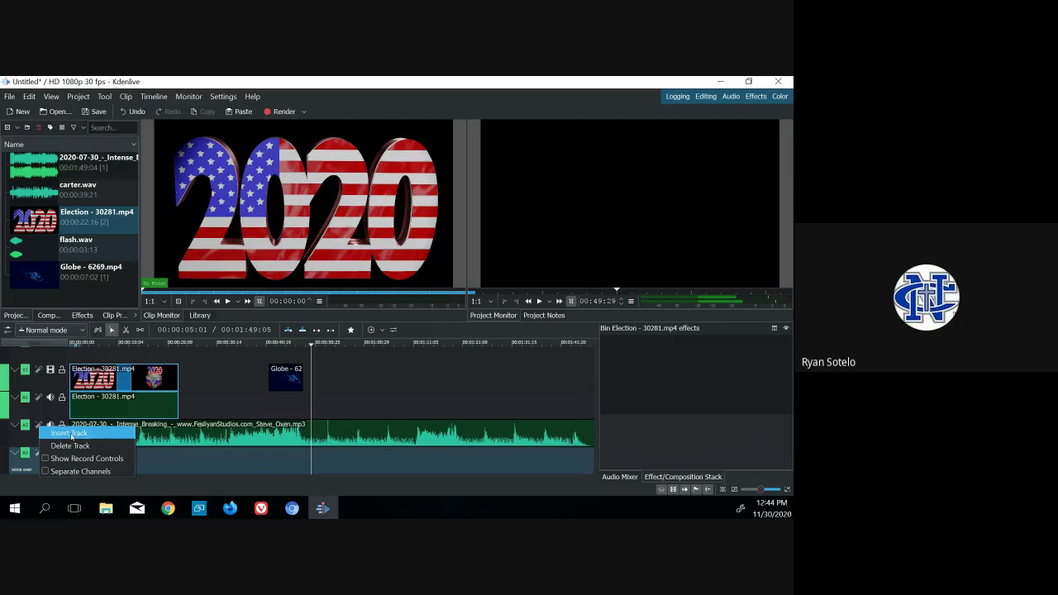
pyautogui.click(39, 437)
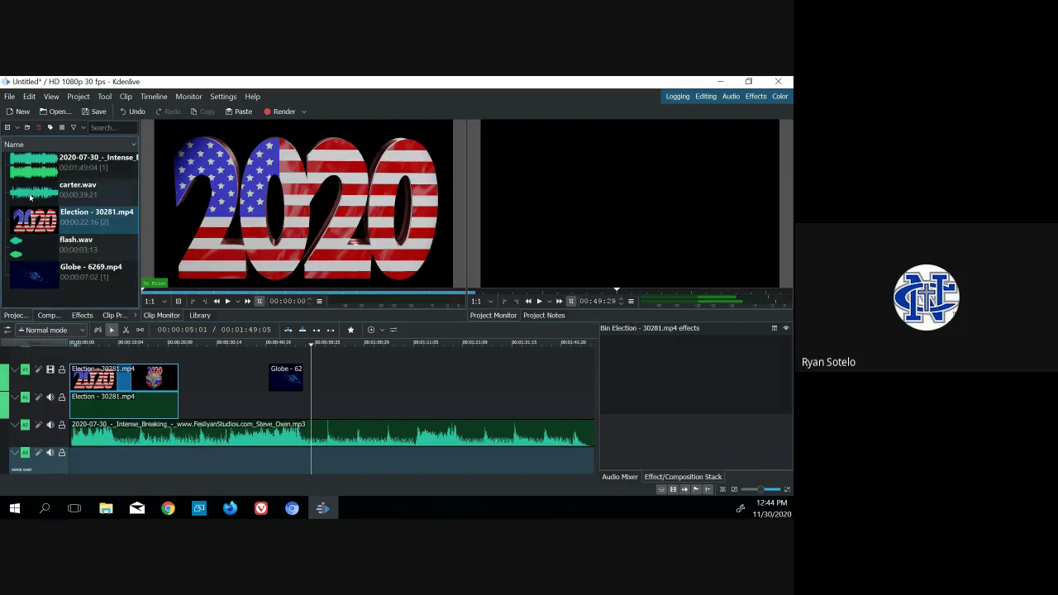
pyautogui.moveTo(31, 197); pyautogui.dragTo(72, 477)
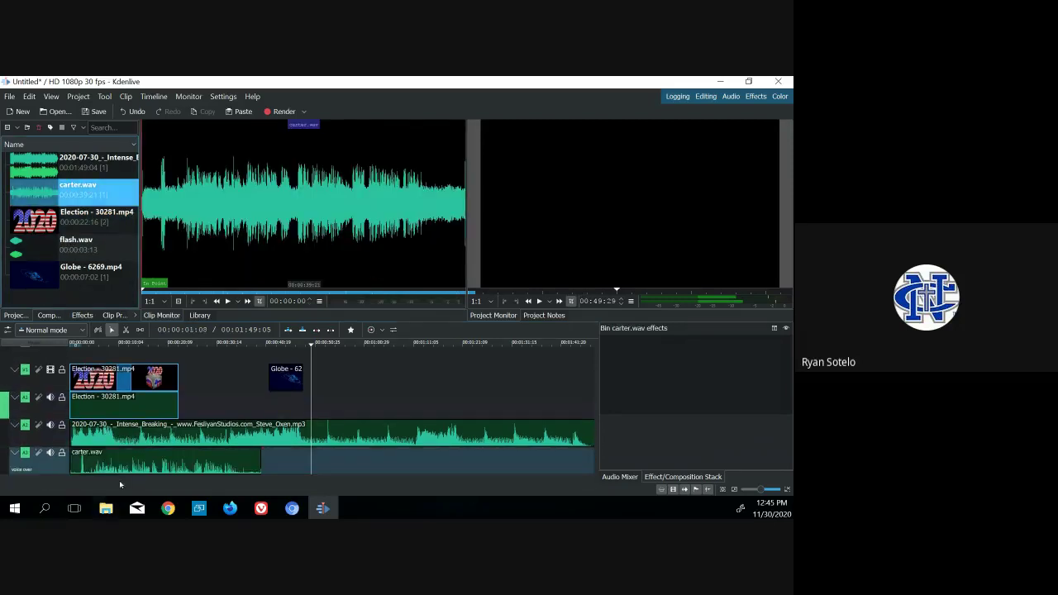
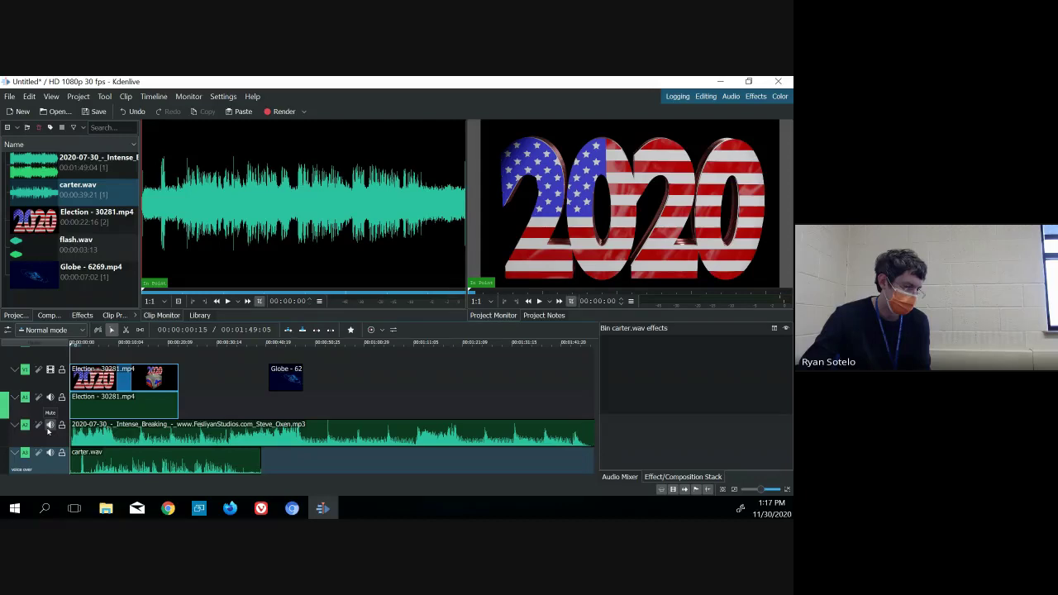
pyautogui.click(126, 411)
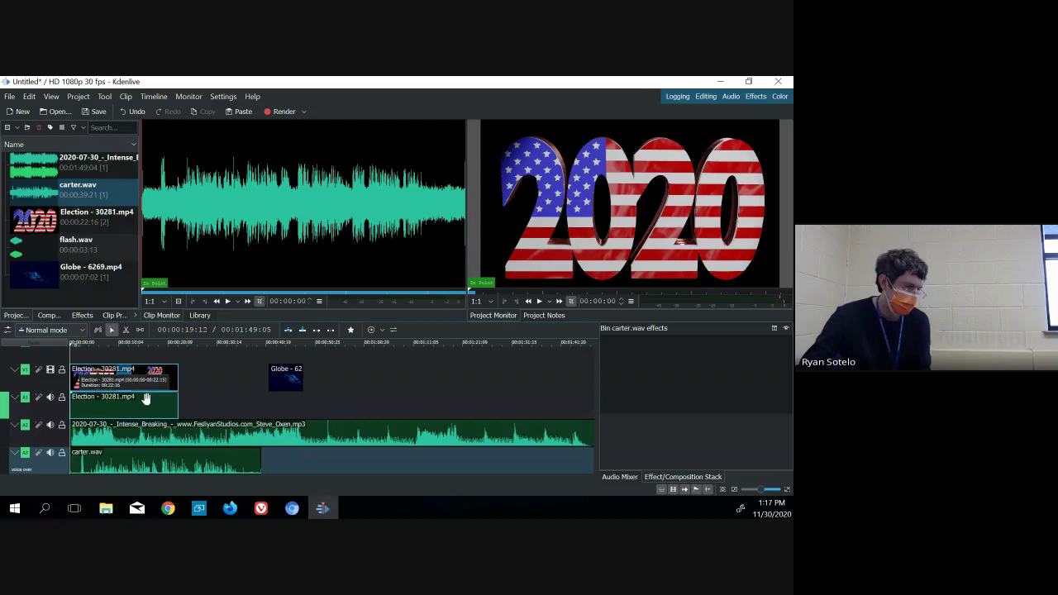
pyautogui.click(249, 363)
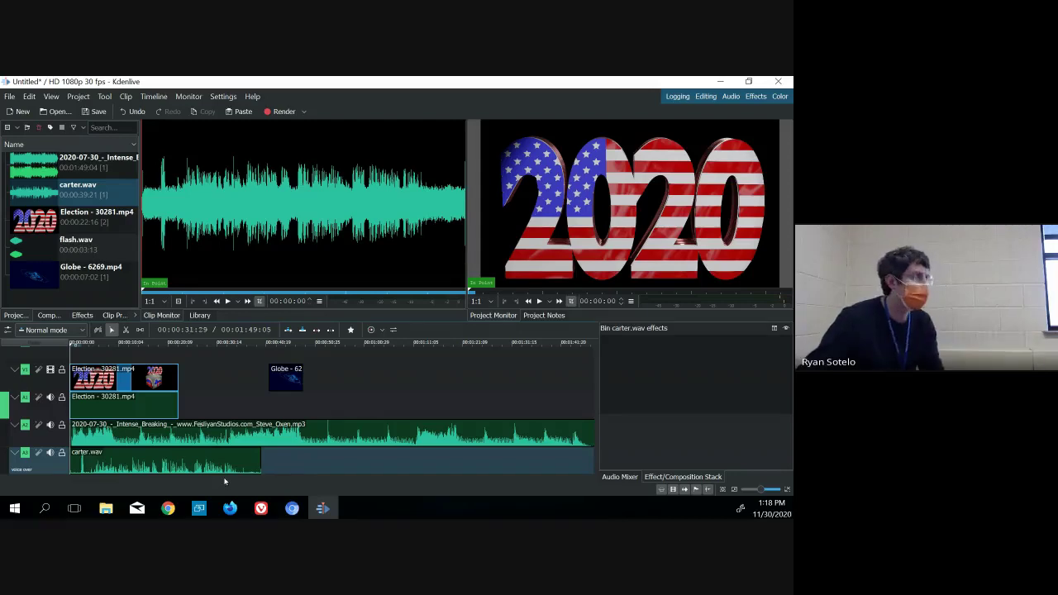
pyautogui.moveTo(226, 513)
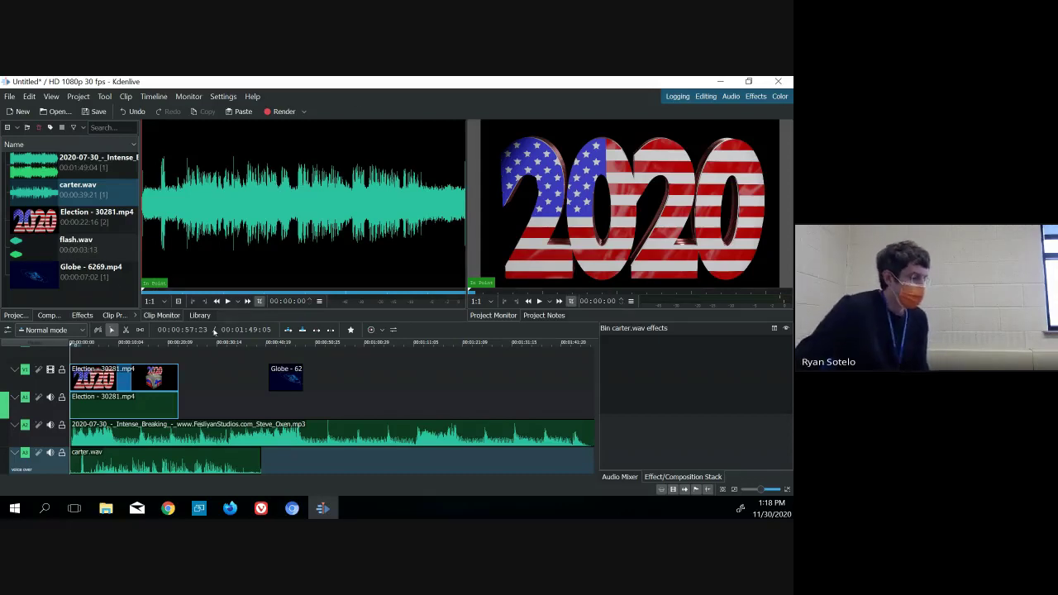
pyautogui.click(153, 342)
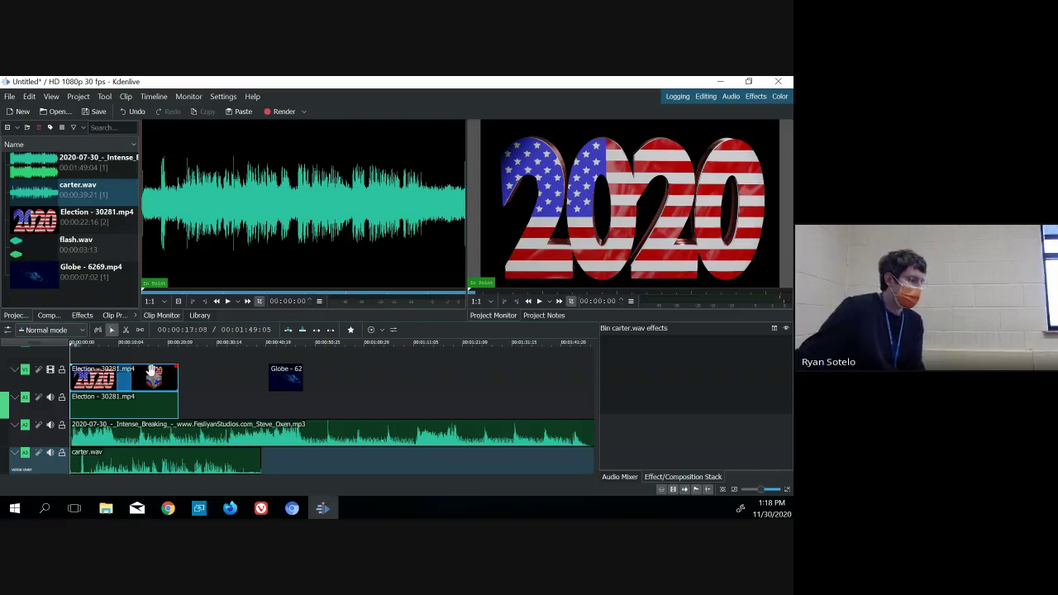
pyautogui.click(154, 371)
pyautogui.click(162, 380)
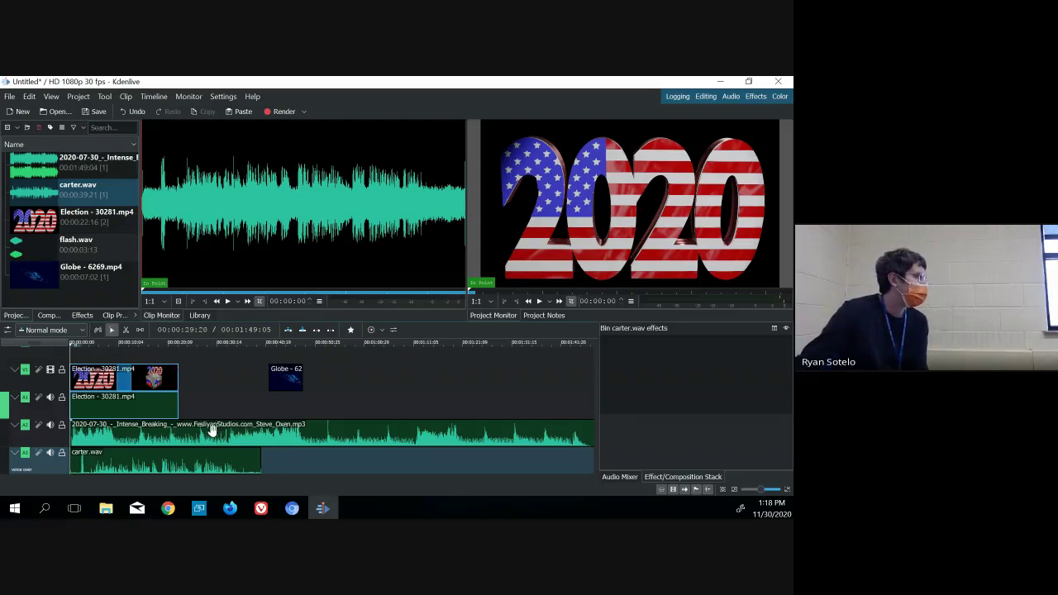
pyautogui.click(210, 433)
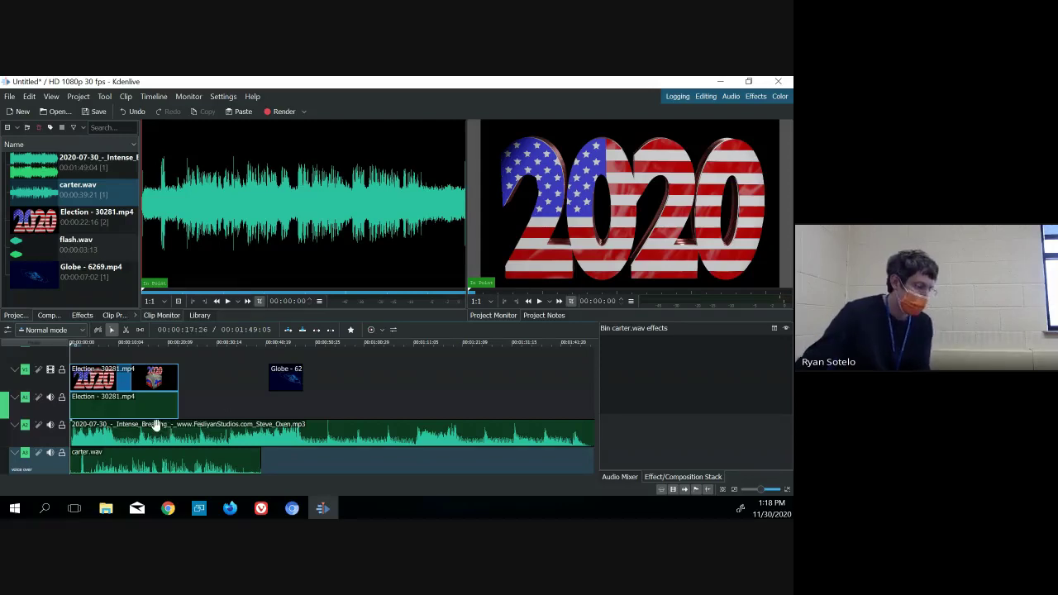
pyautogui.click(101, 454)
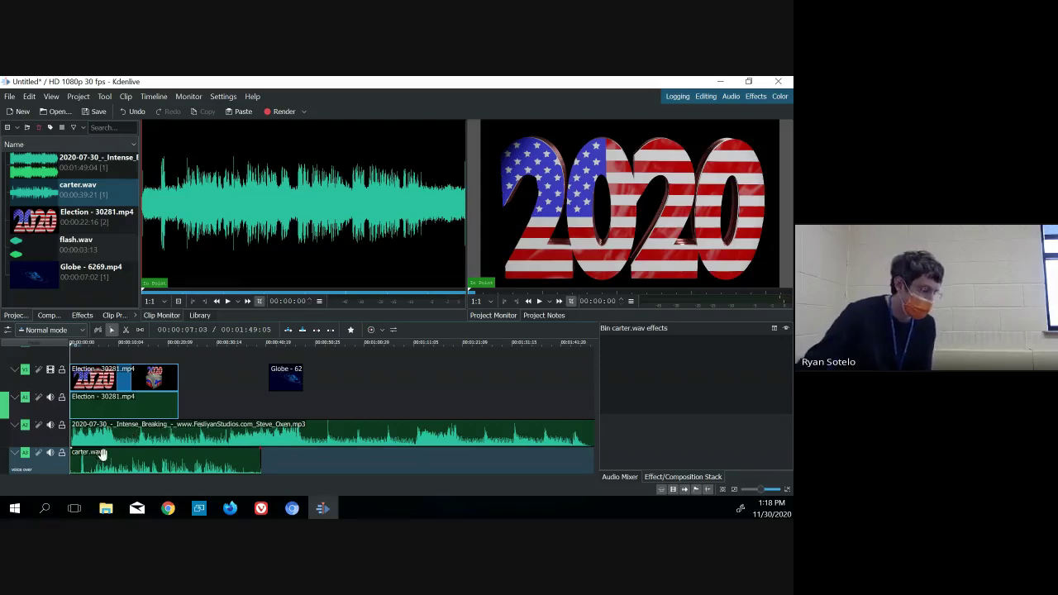
pyautogui.click(73, 459)
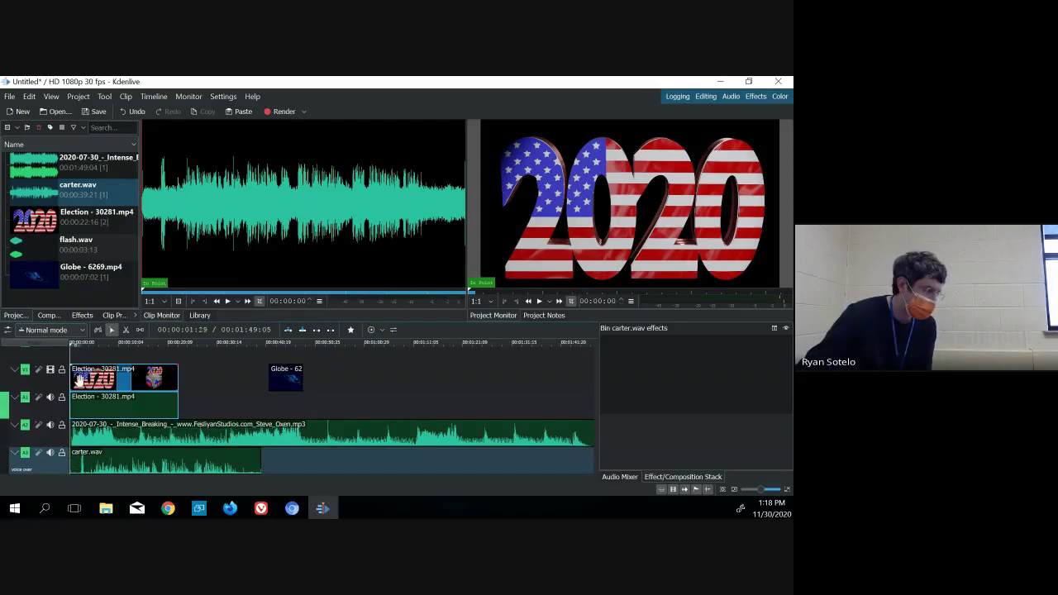
pyautogui.click(83, 382)
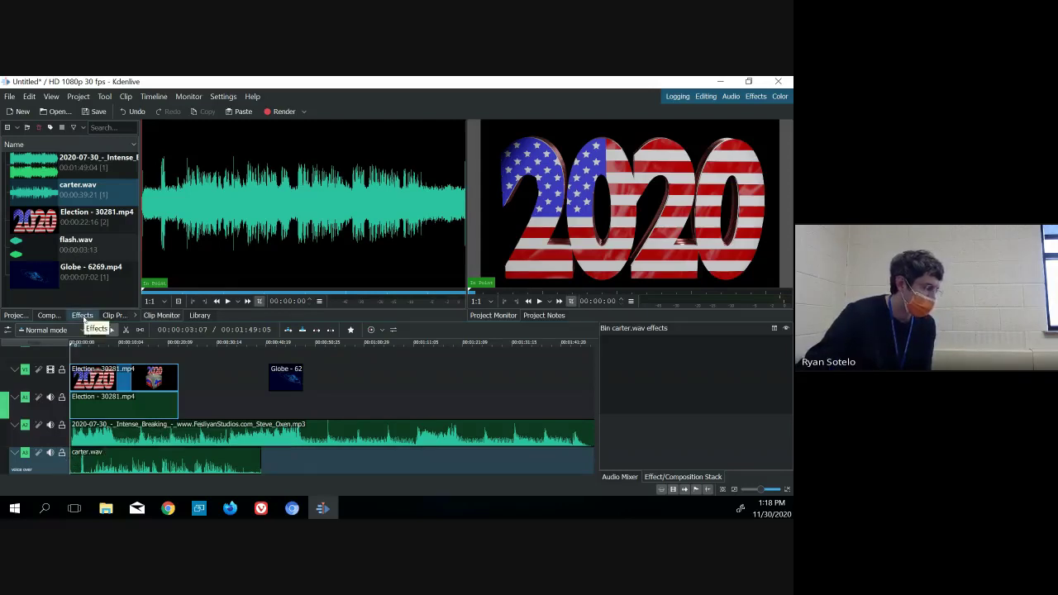
# - Apply the Gain effect from the Audio correction effects to the breaking-news music clip on track A2
pyautogui.click(83, 316)
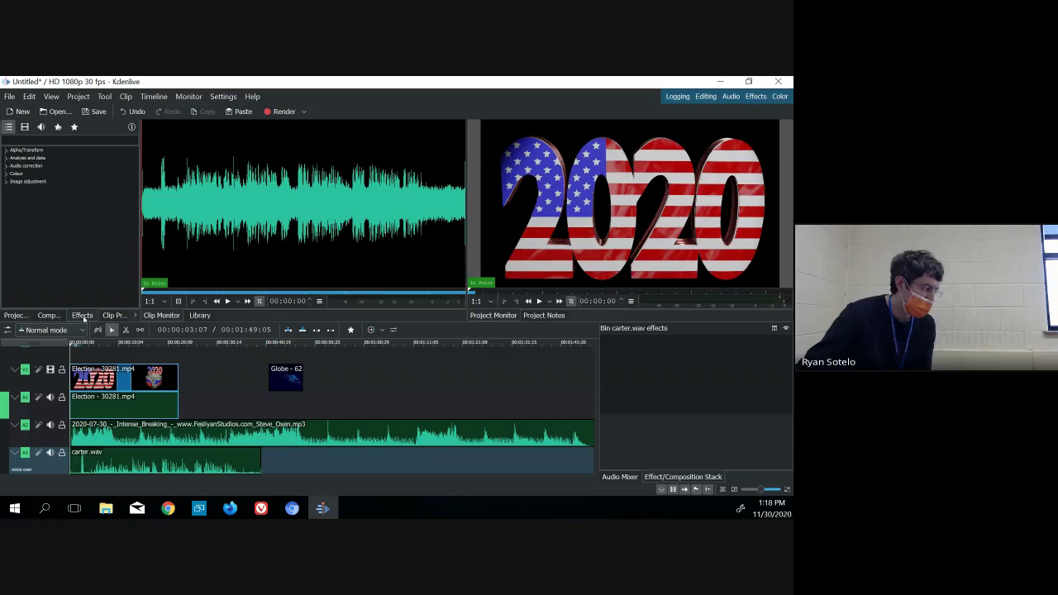
pyautogui.click(35, 167)
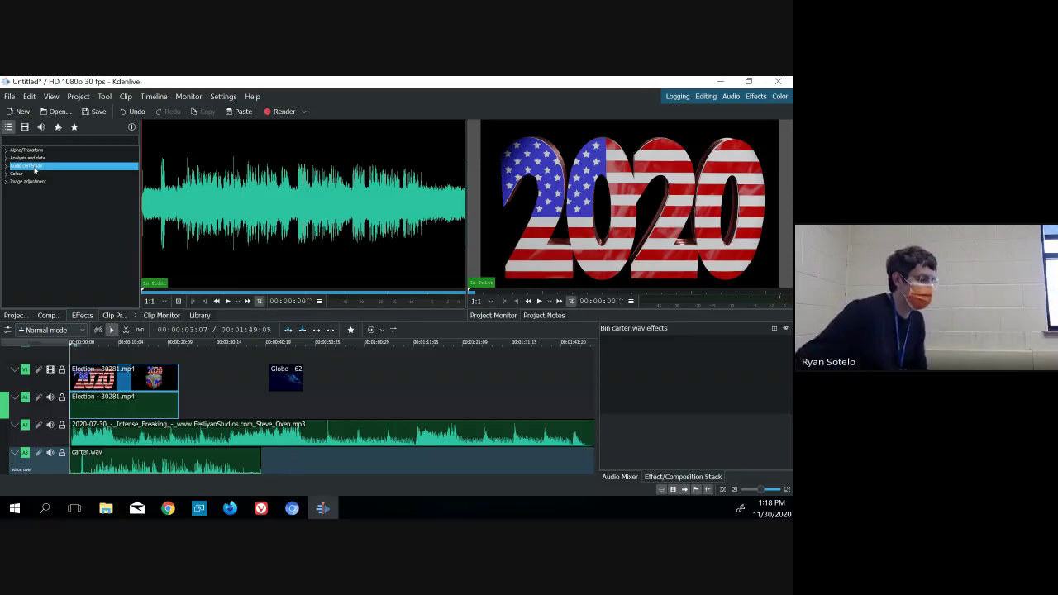
pyautogui.click(27, 200)
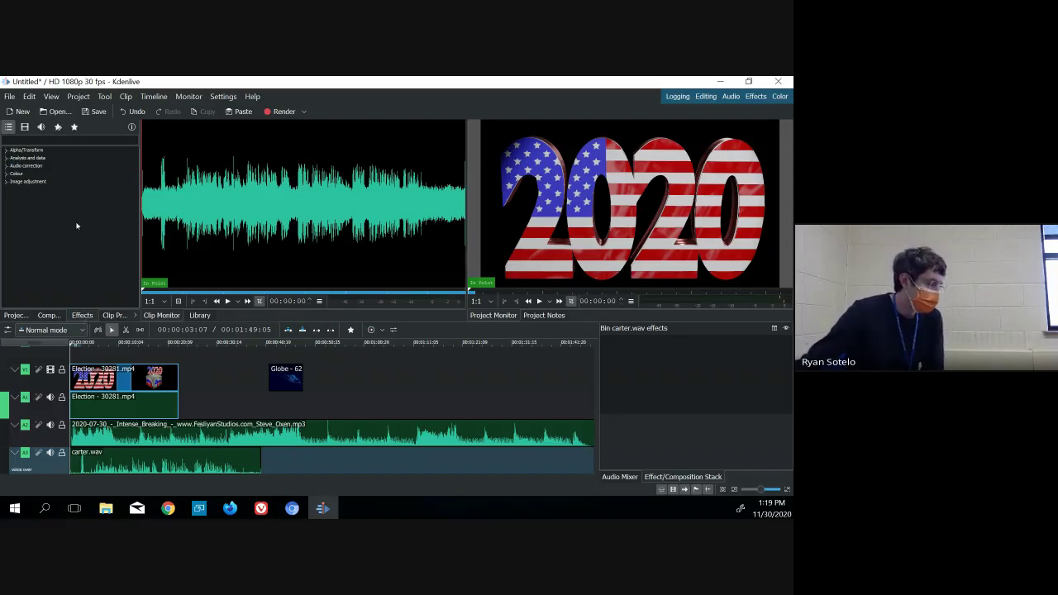
pyautogui.doubleClick(45, 167)
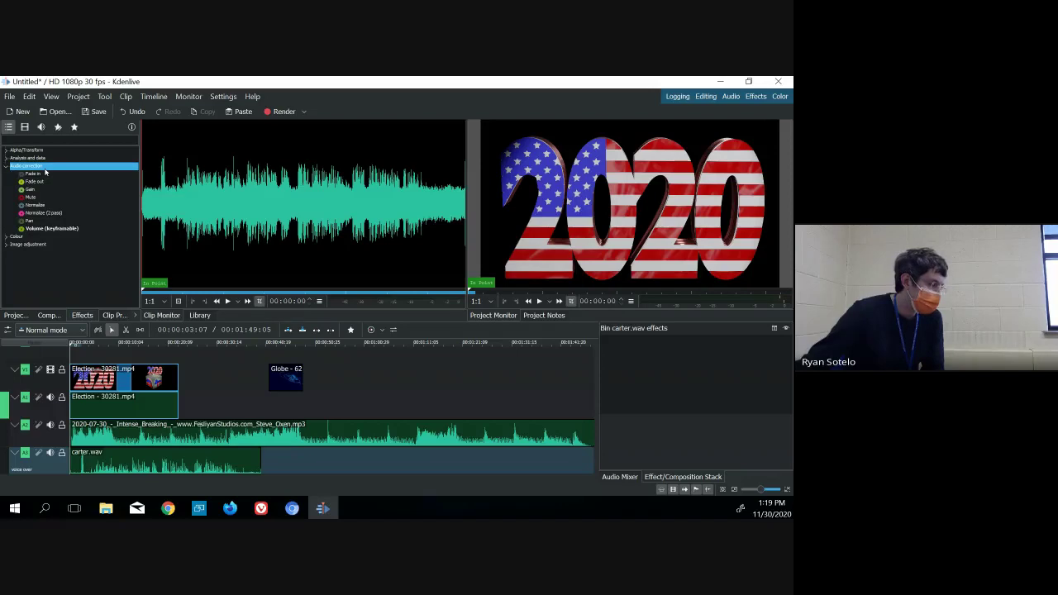
pyautogui.moveTo(45, 172); pyautogui.dragTo(45, 194)
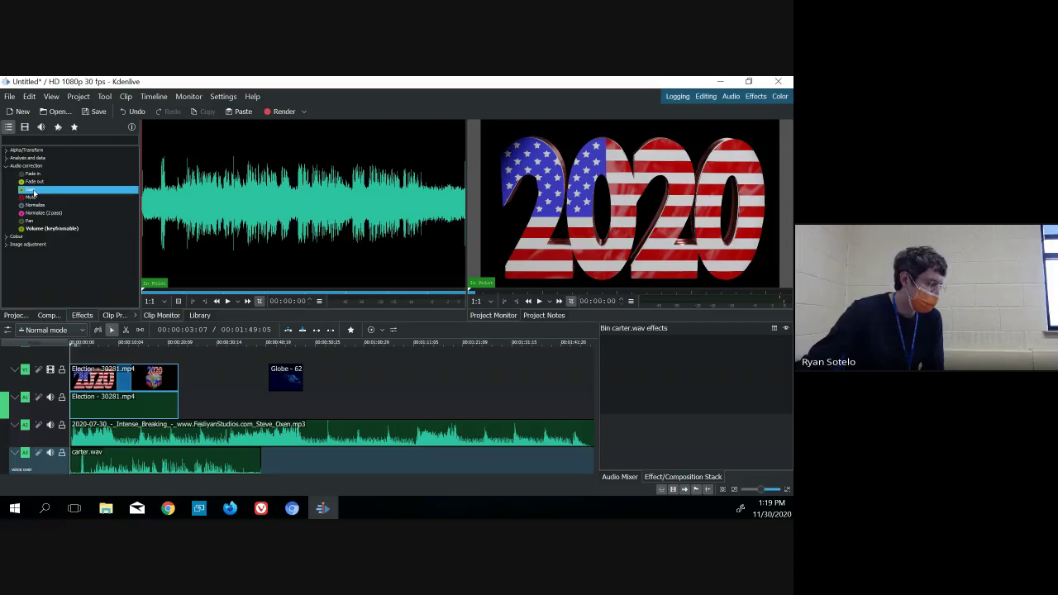
pyautogui.moveTo(33, 192); pyautogui.dragTo(79, 431)
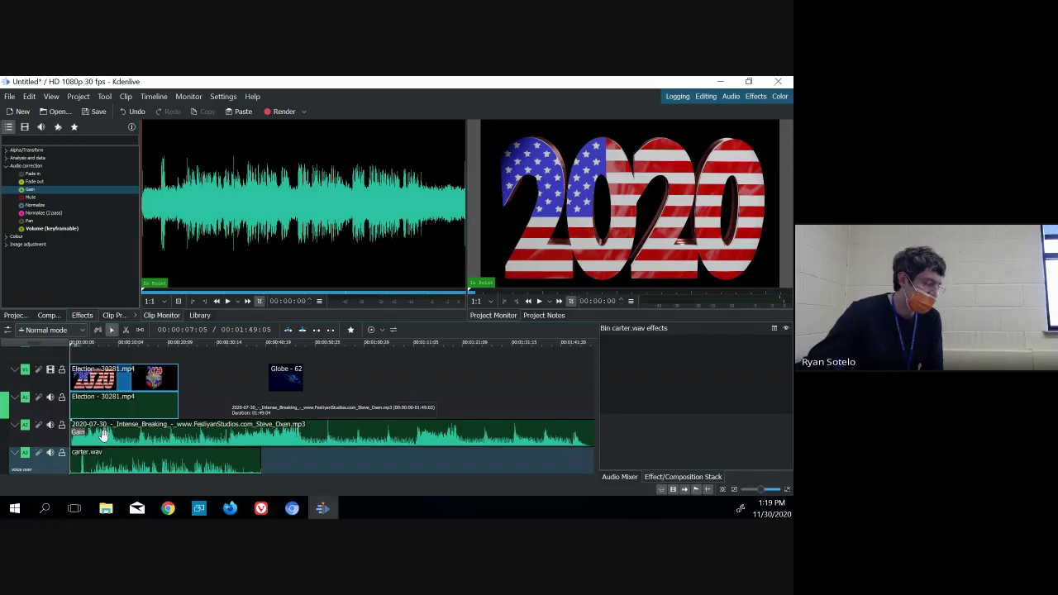
# - Set the music clip's gain to 30% and play the project from the start to check the balance
pyautogui.click(103, 436)
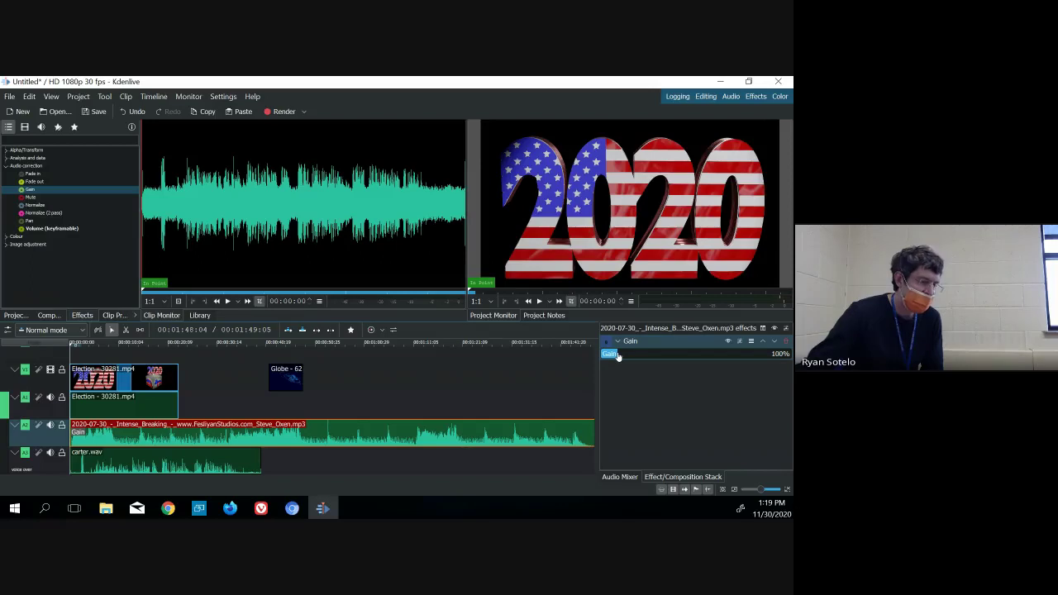
pyautogui.moveTo(618, 355); pyautogui.dragTo(611, 356)
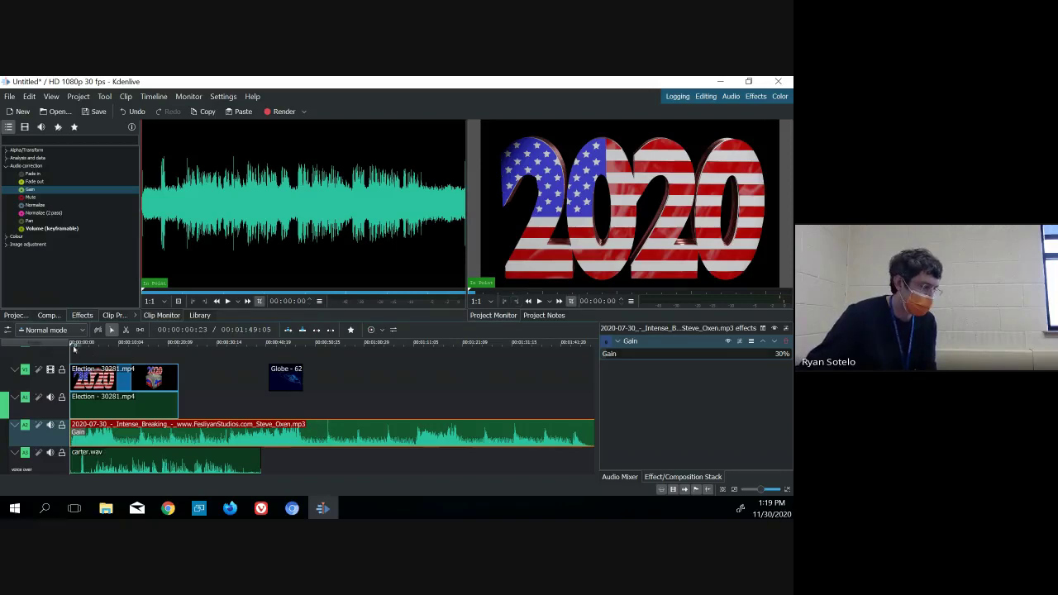
pyautogui.moveTo(72, 347); pyautogui.dragTo(80, 348)
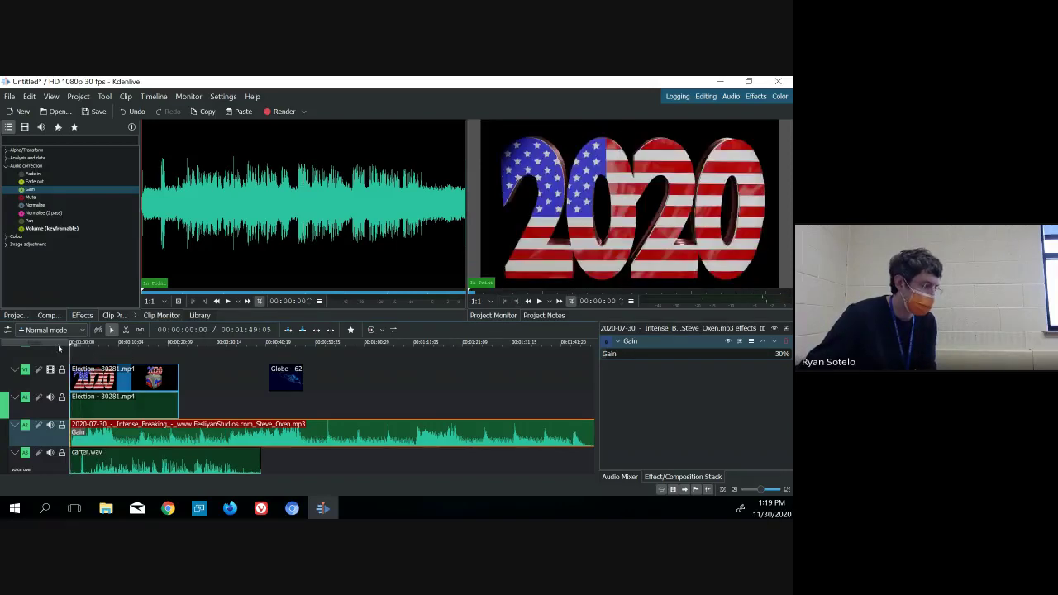
pyautogui.click(540, 303)
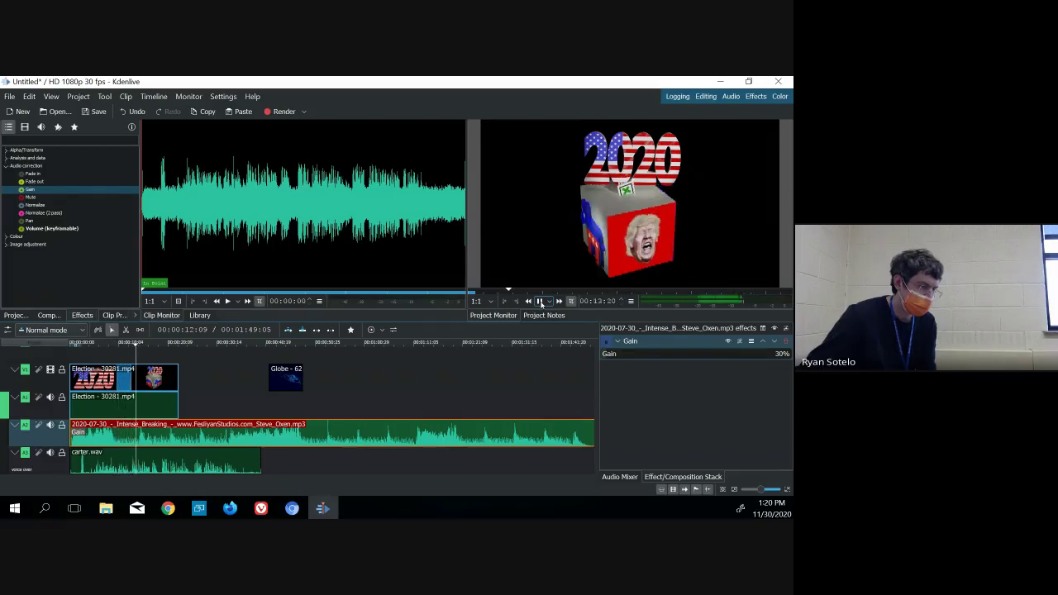
pyautogui.click(540, 302)
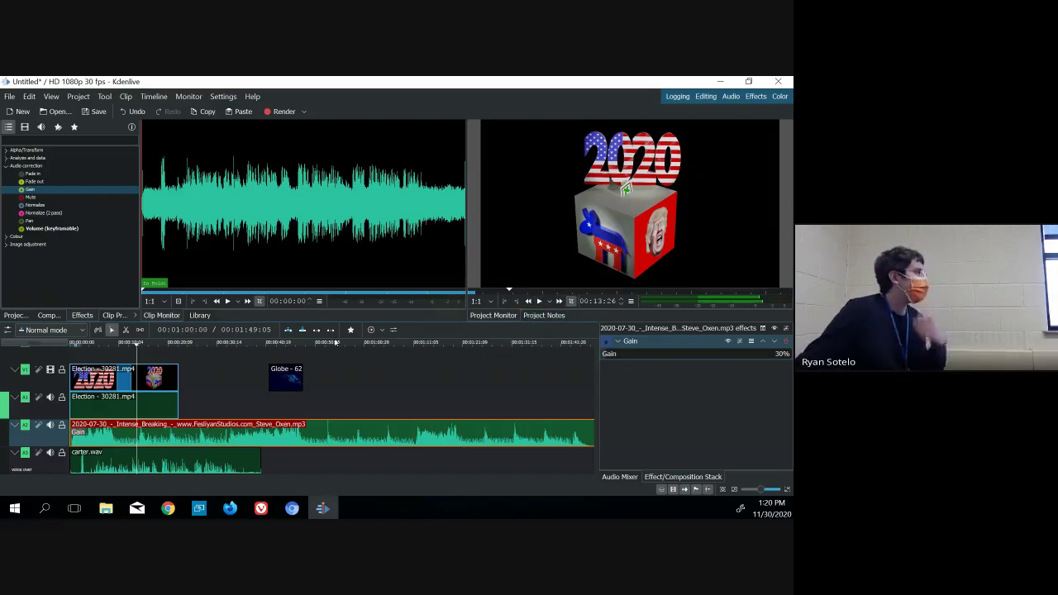
# - Apply the Gain effect to the carter.wav clip, set it to 304%, and play the project to check it
pyautogui.click(87, 245)
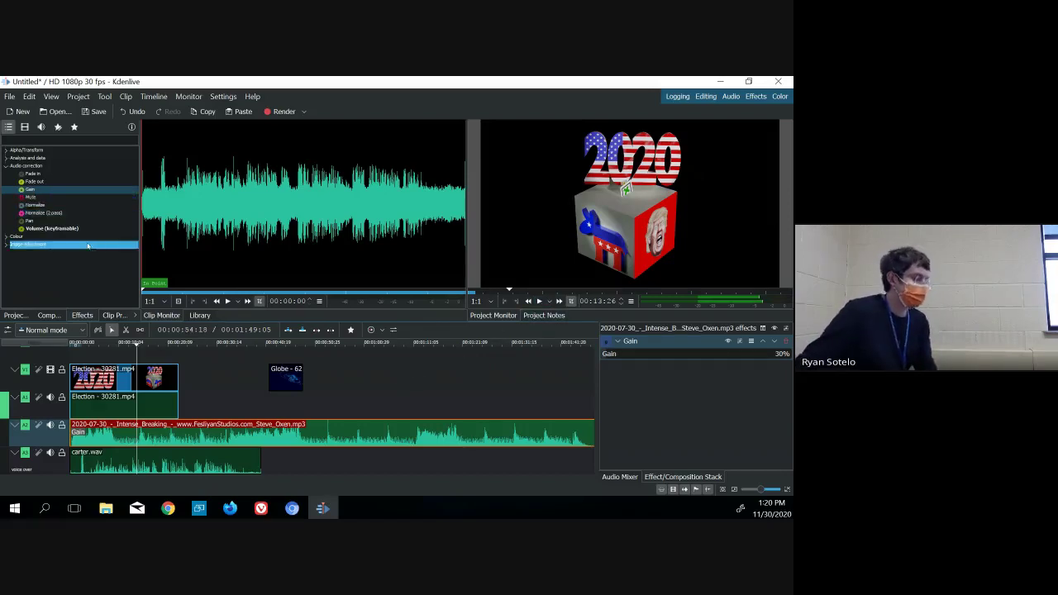
pyautogui.click(28, 190)
pyautogui.moveTo(31, 194); pyautogui.dragTo(78, 464)
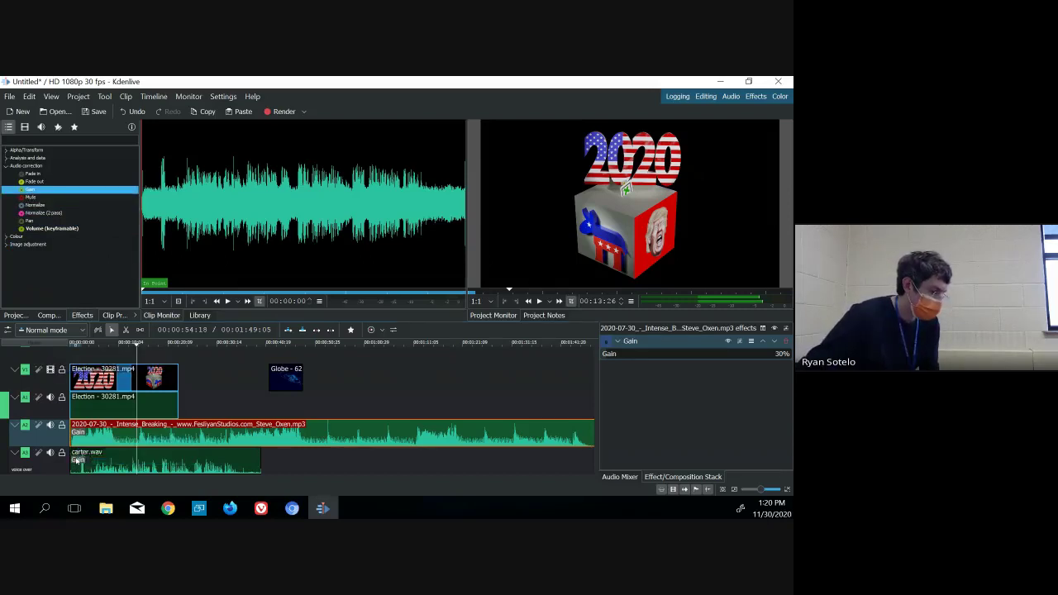
pyautogui.click(93, 463)
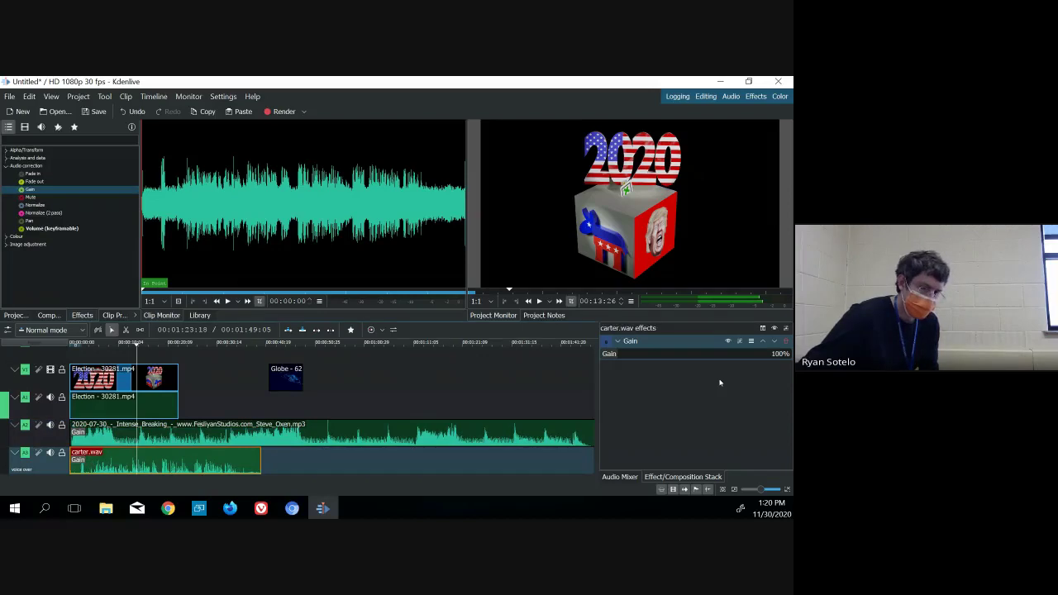
pyautogui.moveTo(620, 355); pyautogui.dragTo(652, 357)
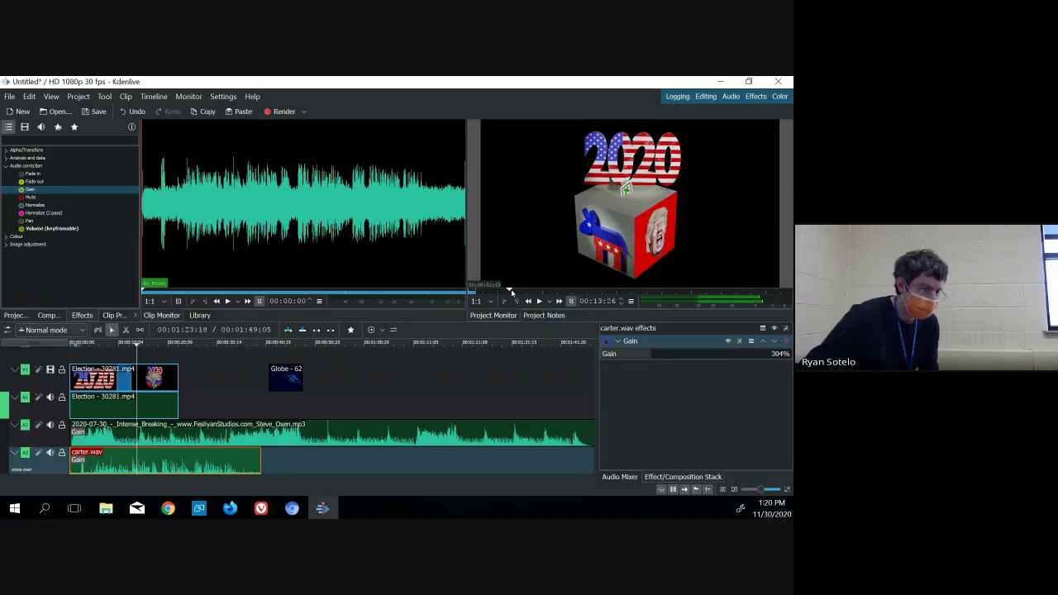
pyautogui.click(540, 302)
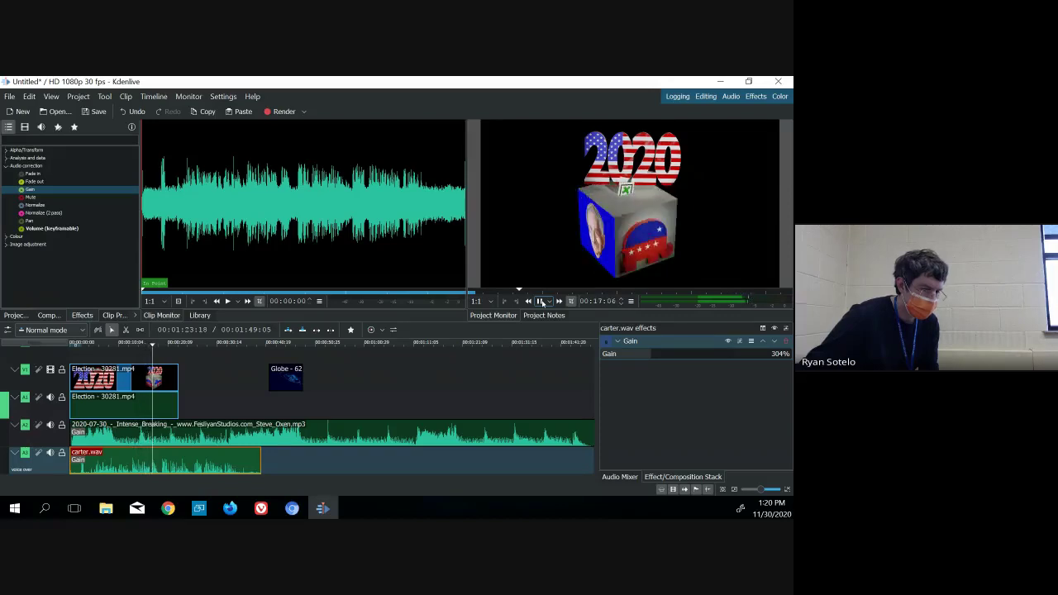
pyautogui.click(542, 302)
# - Raise the carter.wav clip's gain first to 404% and finally to 454%, playing the project after each change
pyautogui.moveTo(651, 357); pyautogui.dragTo(669, 357)
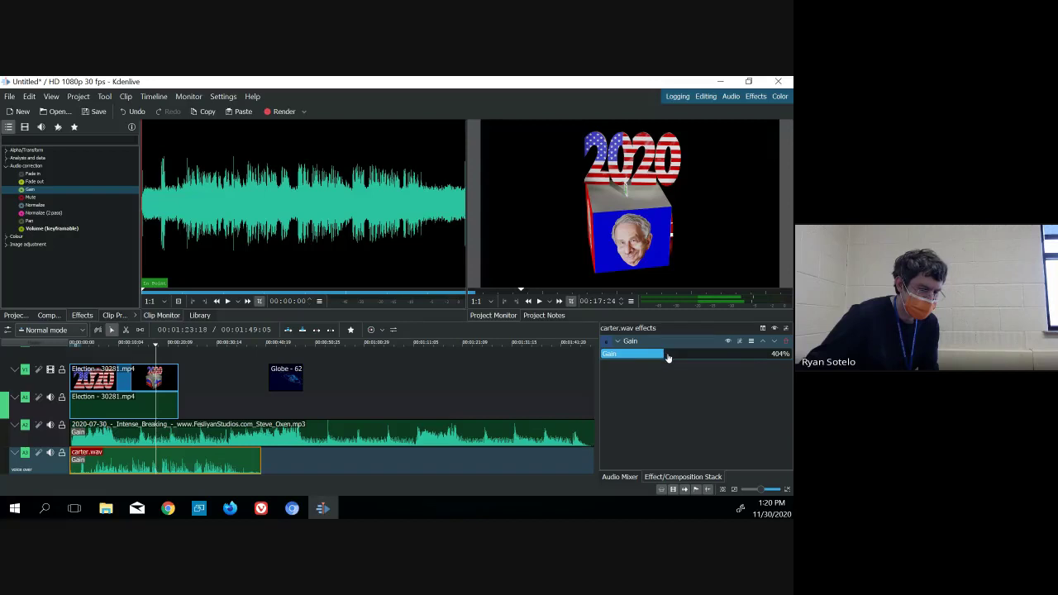
pyautogui.click(540, 303)
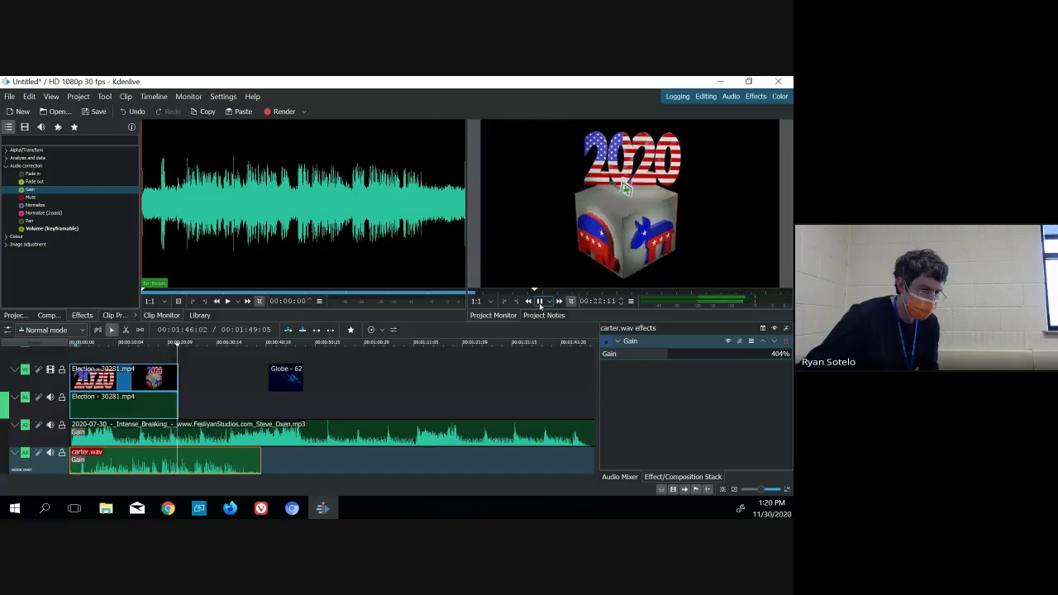
pyautogui.click(539, 303)
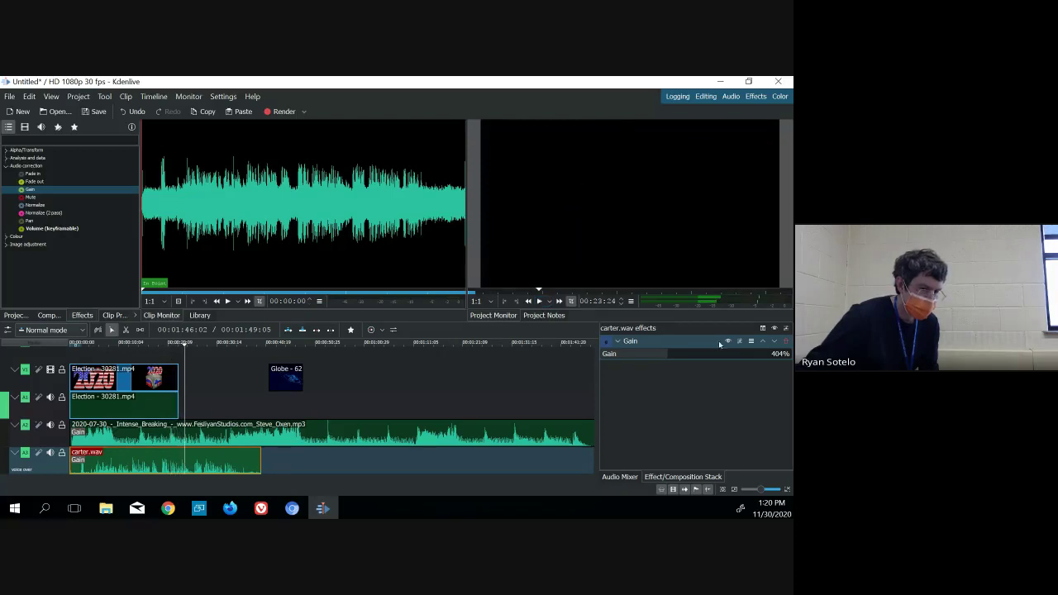
pyautogui.moveTo(669, 356); pyautogui.dragTo(676, 354)
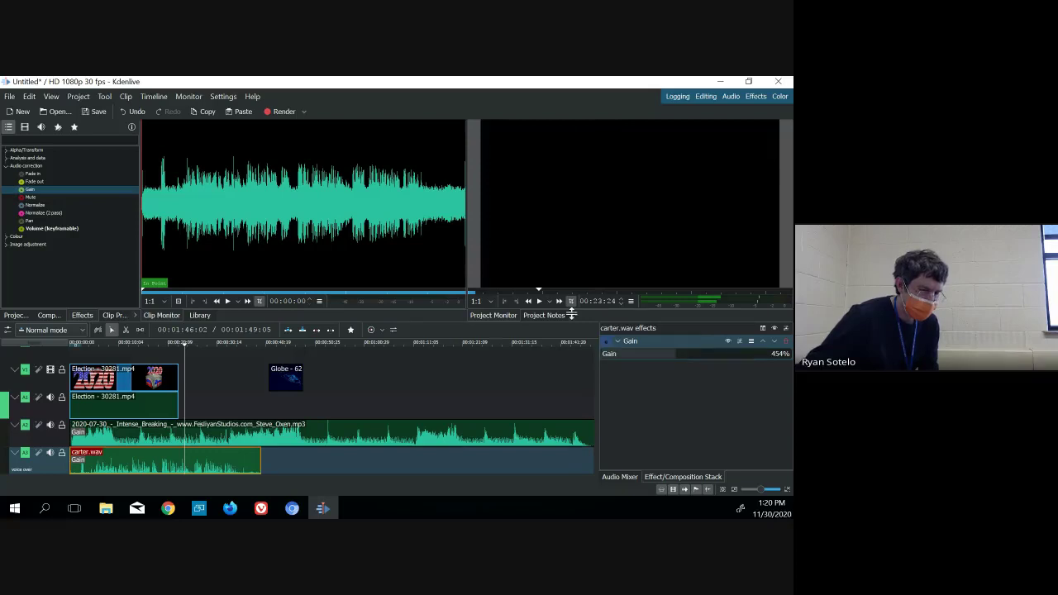
pyautogui.click(540, 303)
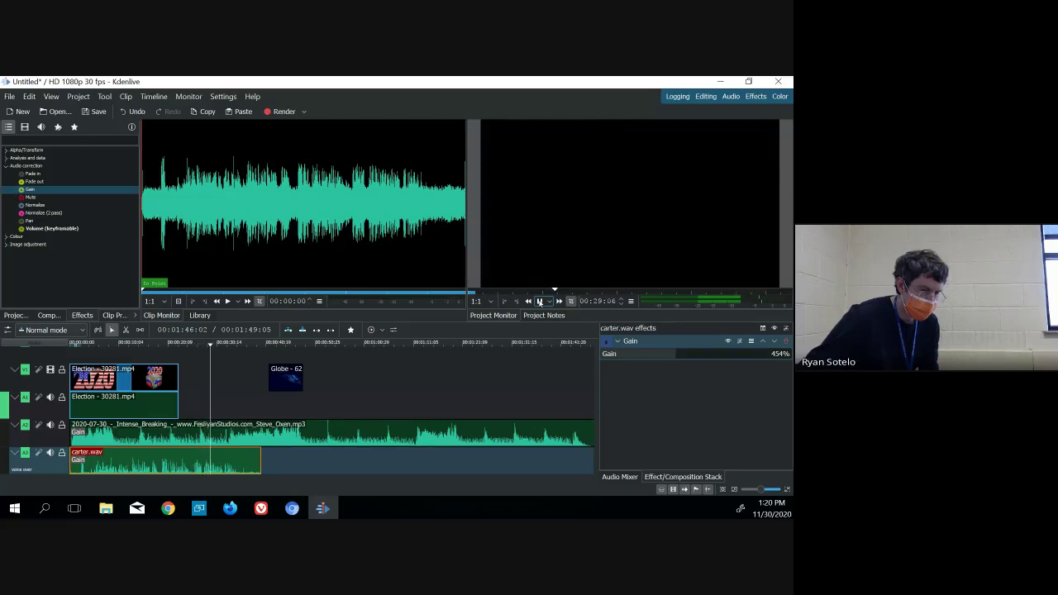
pyautogui.click(540, 302)
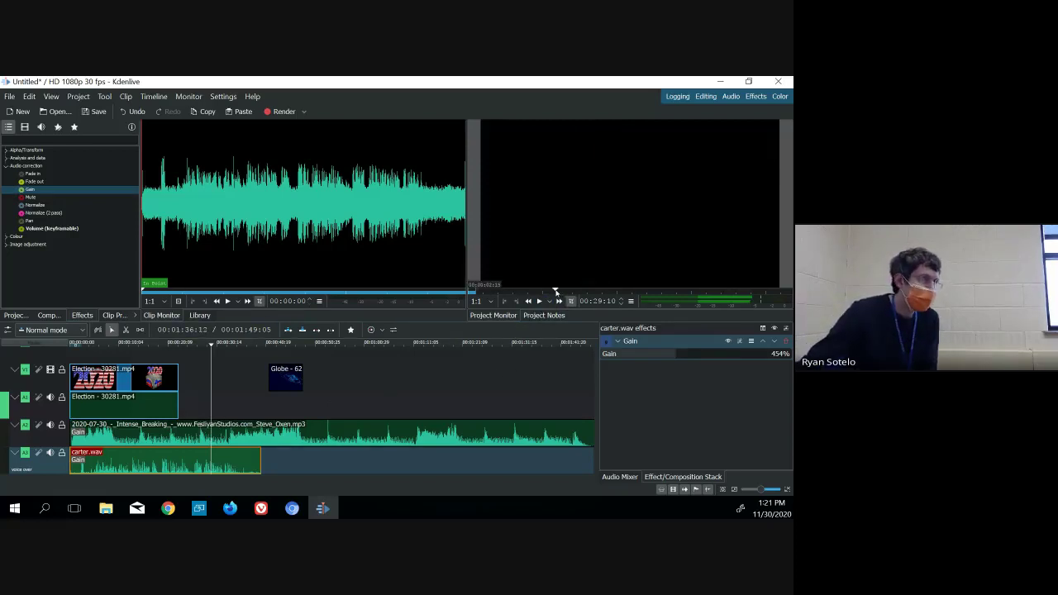
# - Return the playhead to the start of the project and play the opening seconds to check the audio mix
pyautogui.click(552, 293)
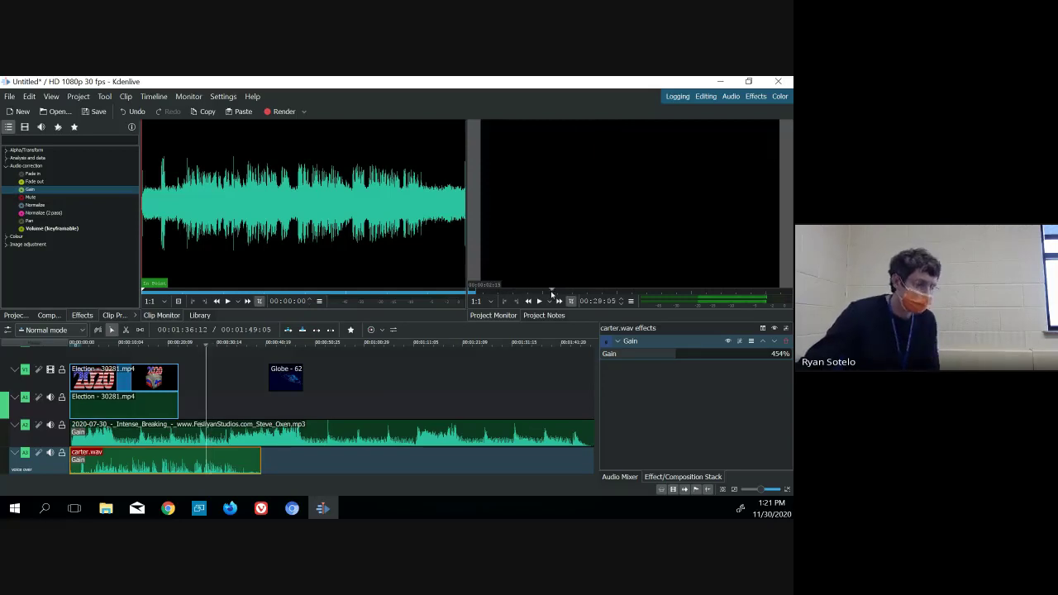
pyautogui.moveTo(552, 294); pyautogui.dragTo(473, 295)
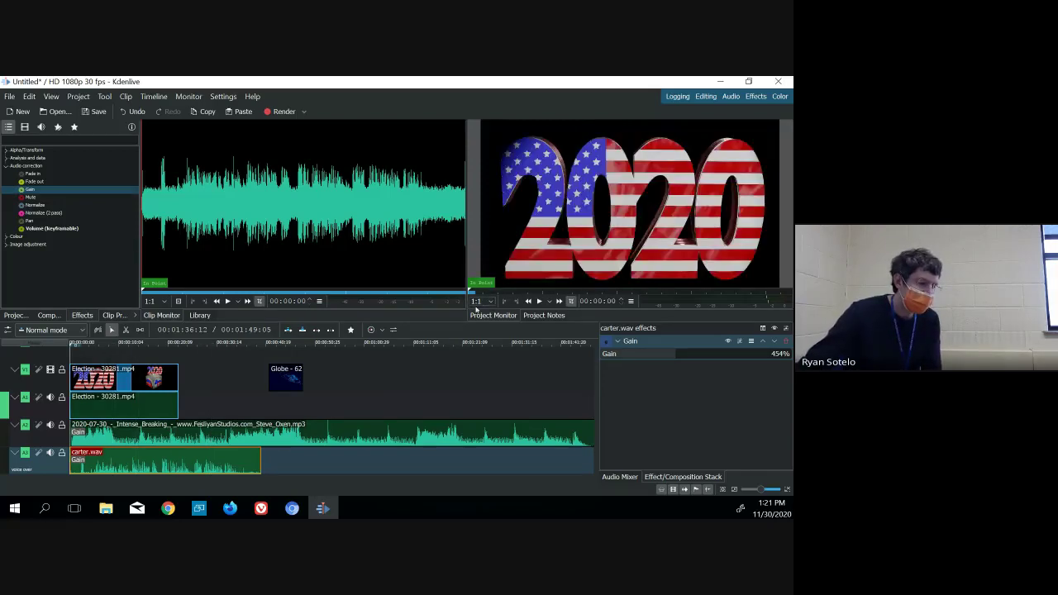
pyautogui.click(539, 302)
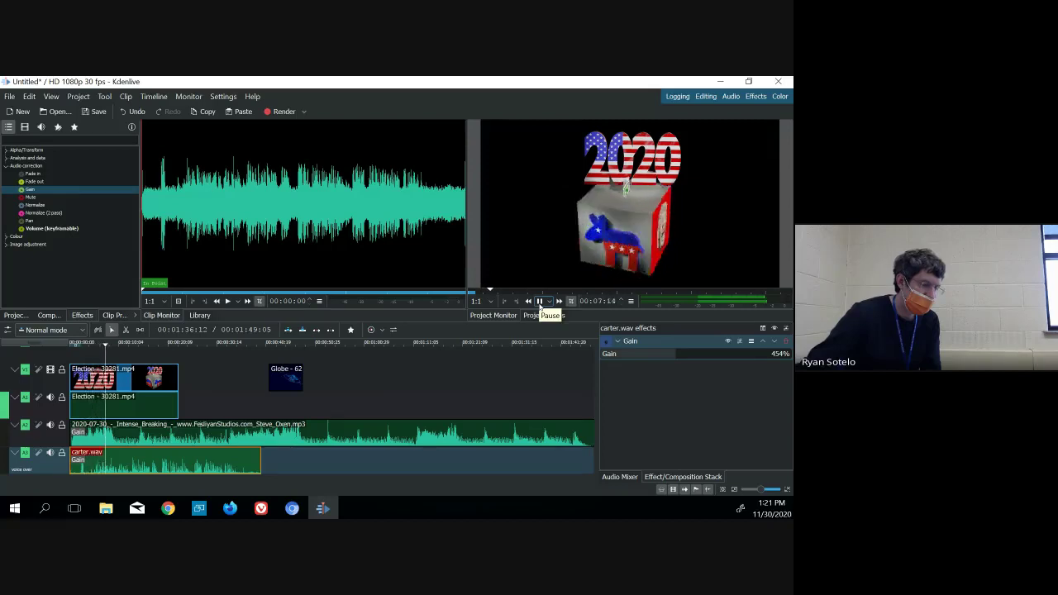
pyautogui.click(539, 301)
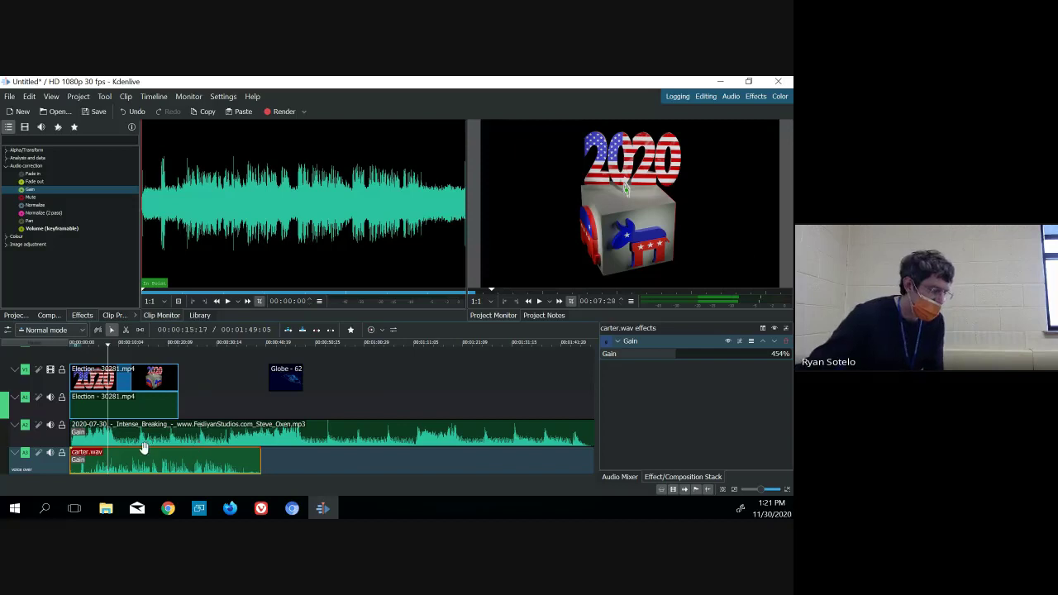
# - Mute music track A2 and play the voice over from the start of the timeline
pyautogui.click(51, 427)
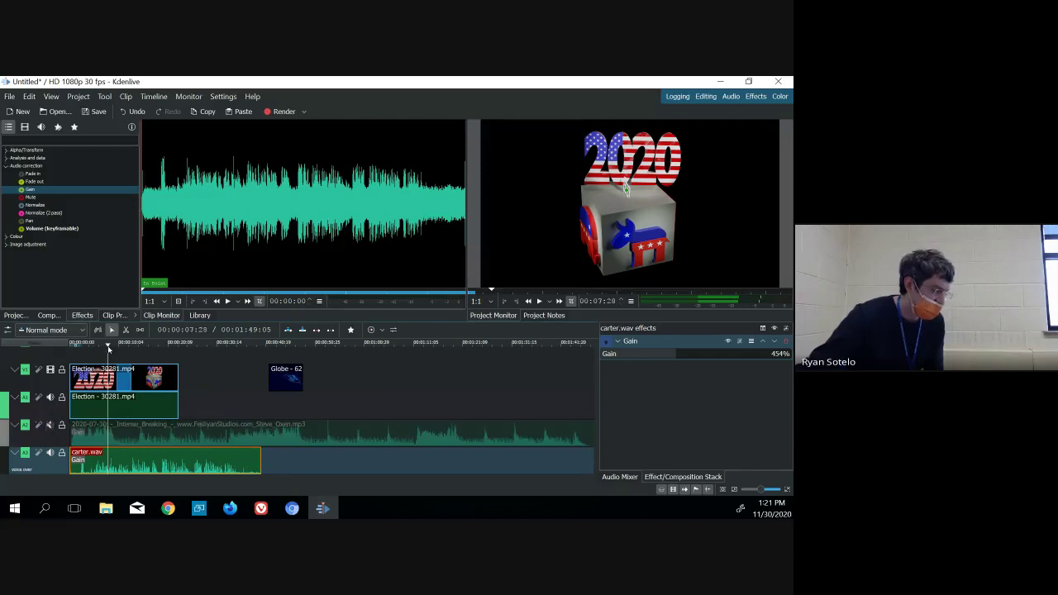
pyautogui.click(457, 359)
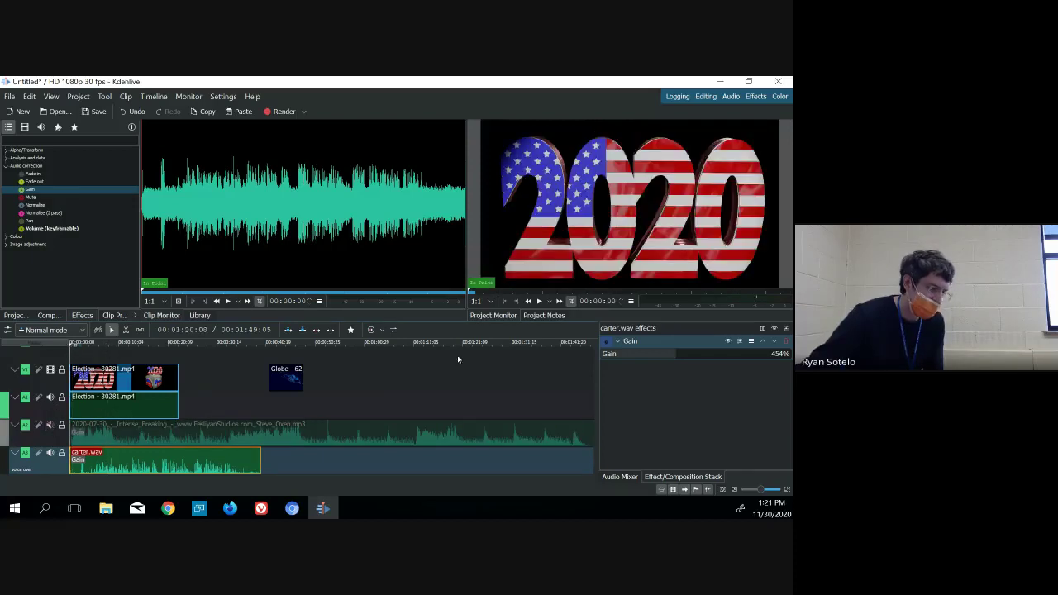
pyautogui.click(539, 301)
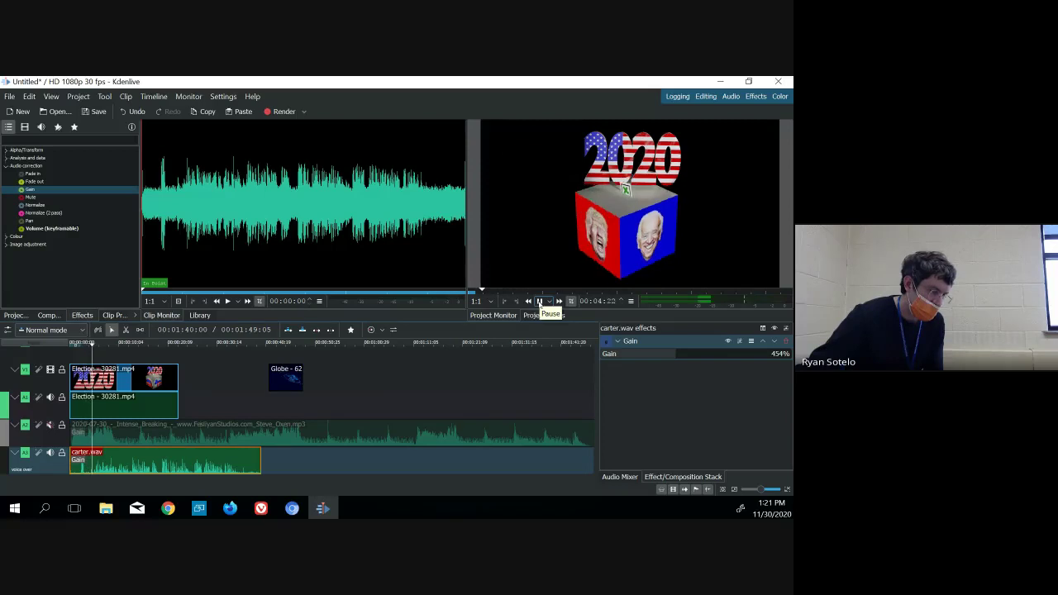
pyautogui.click(539, 300)
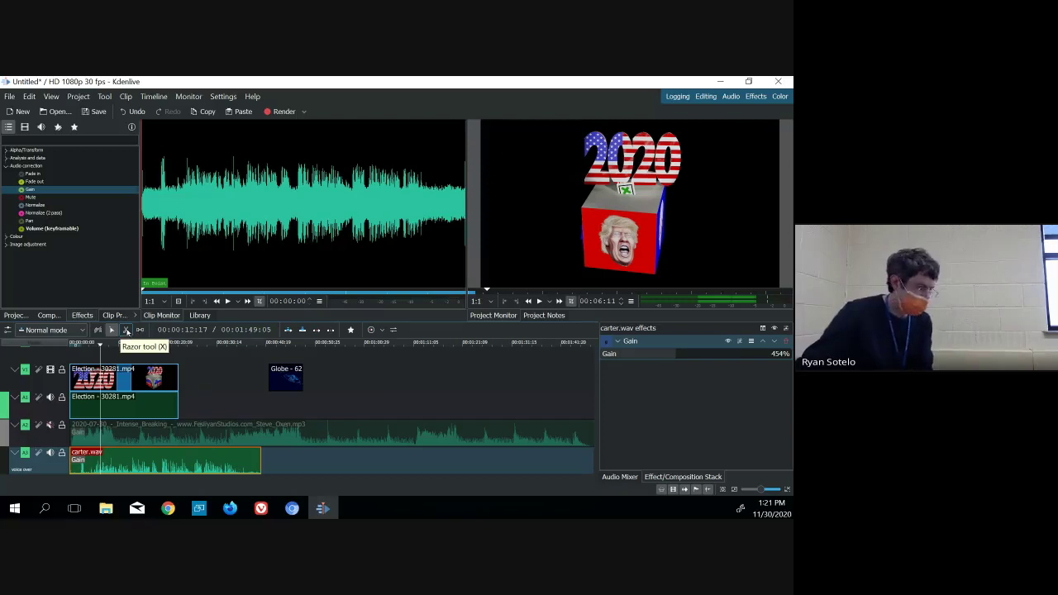
# - Try the Razor tool over the carter.wav clip and return to the Selection tool
pyautogui.click(127, 332)
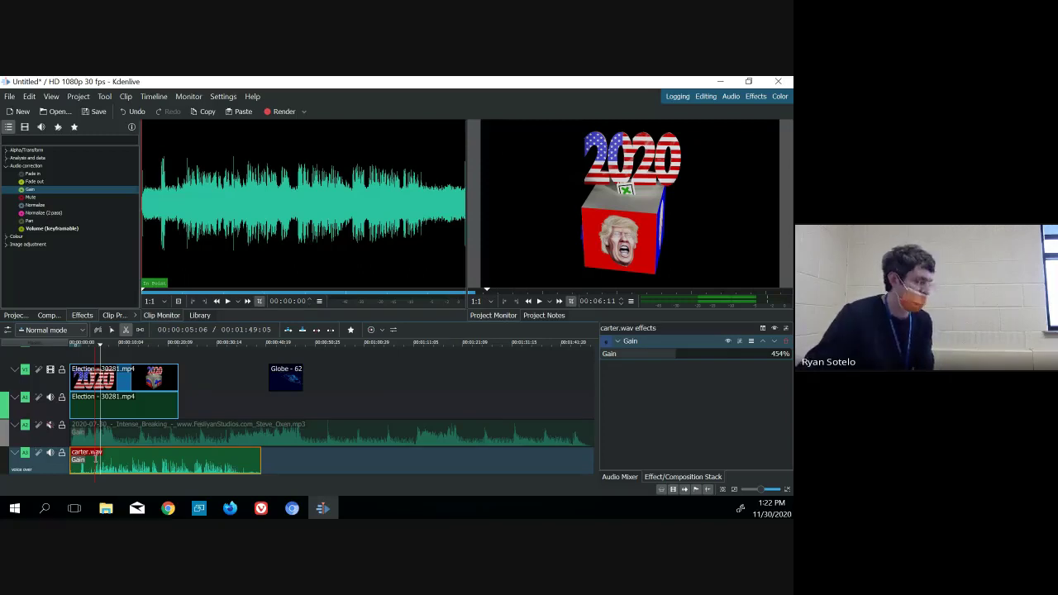
pyautogui.press('s')
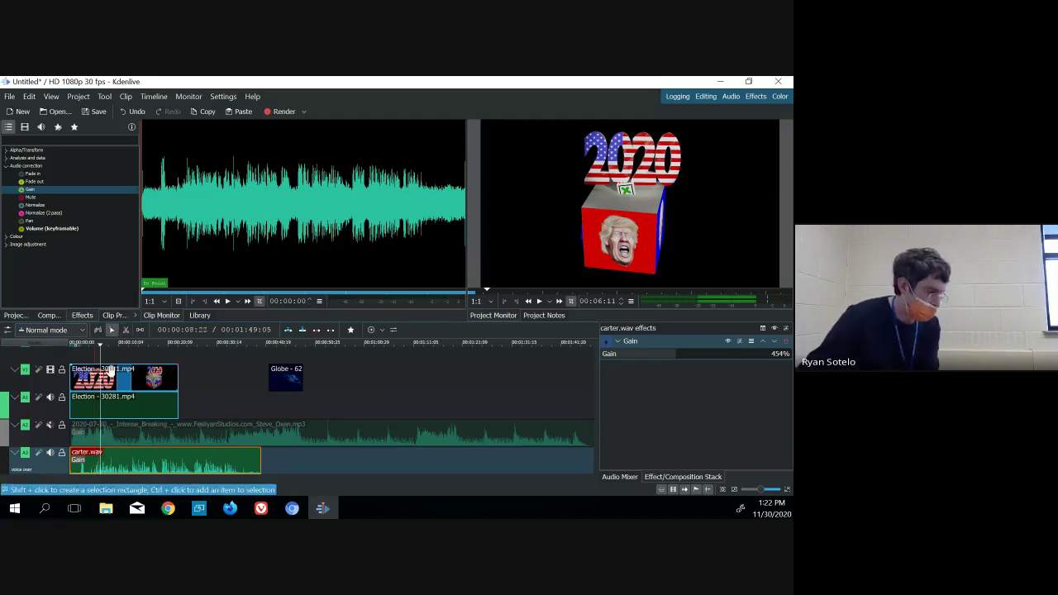
# - Replay the voice over from about 00:00:05:01 to locate where the unwanted opening ends
pyautogui.moveTo(101, 349); pyautogui.dragTo(94, 353)
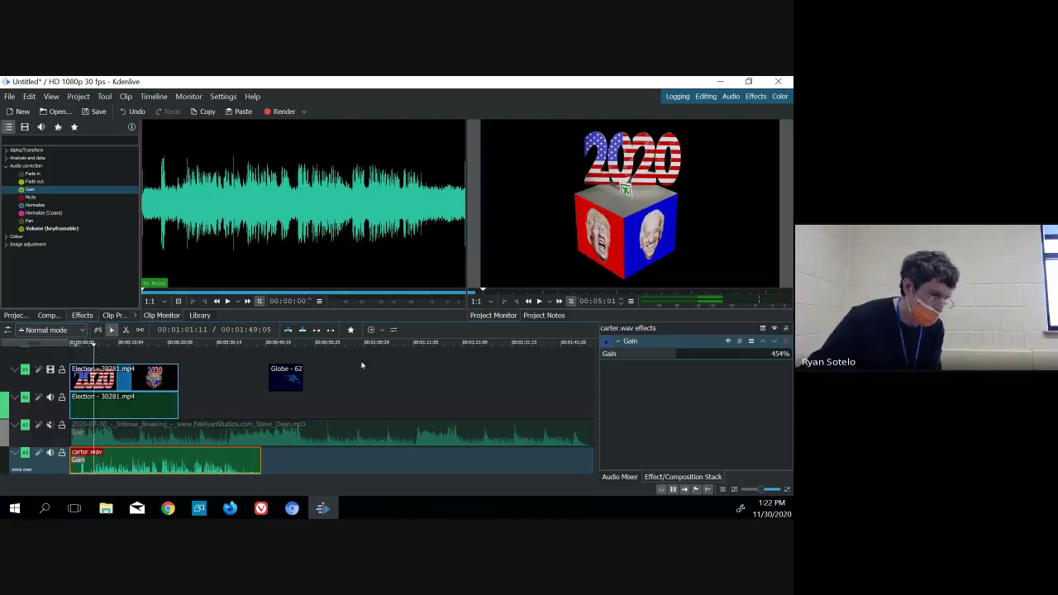
pyautogui.click(539, 301)
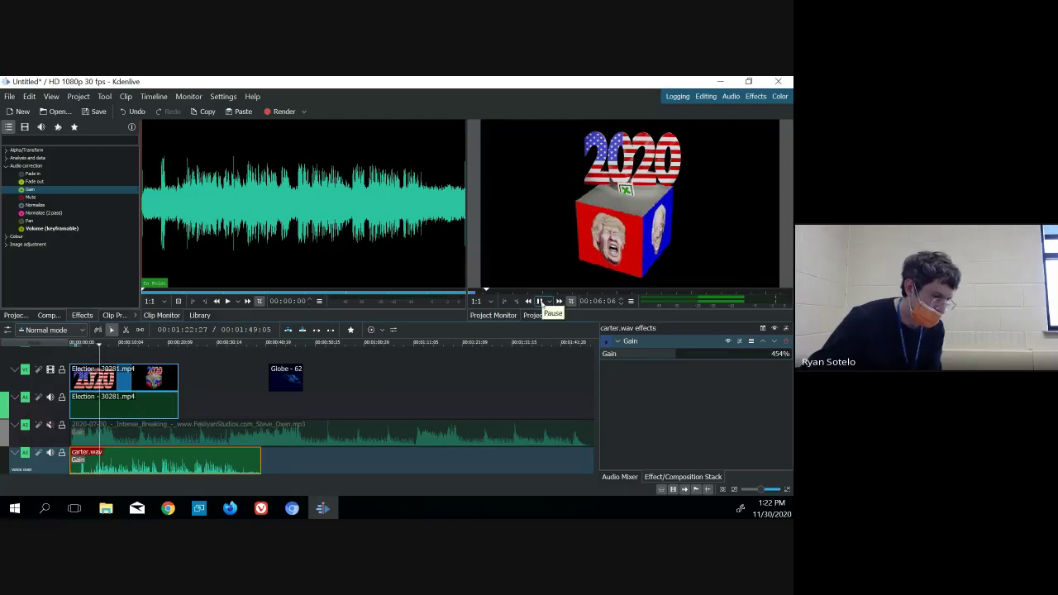
pyautogui.click(539, 301)
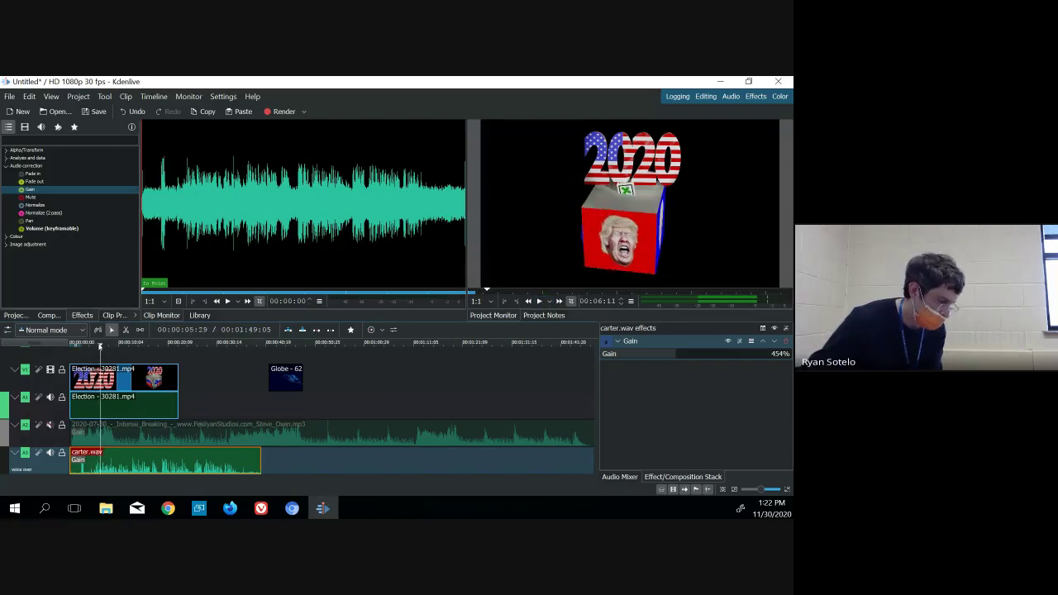
# - Split the carter.wav clip on track A3 at about 00:00:04:28 with the Razor tool and return to the Selection tool
pyautogui.moveTo(100, 346); pyautogui.dragTo(92, 355)
pyautogui.press('x')
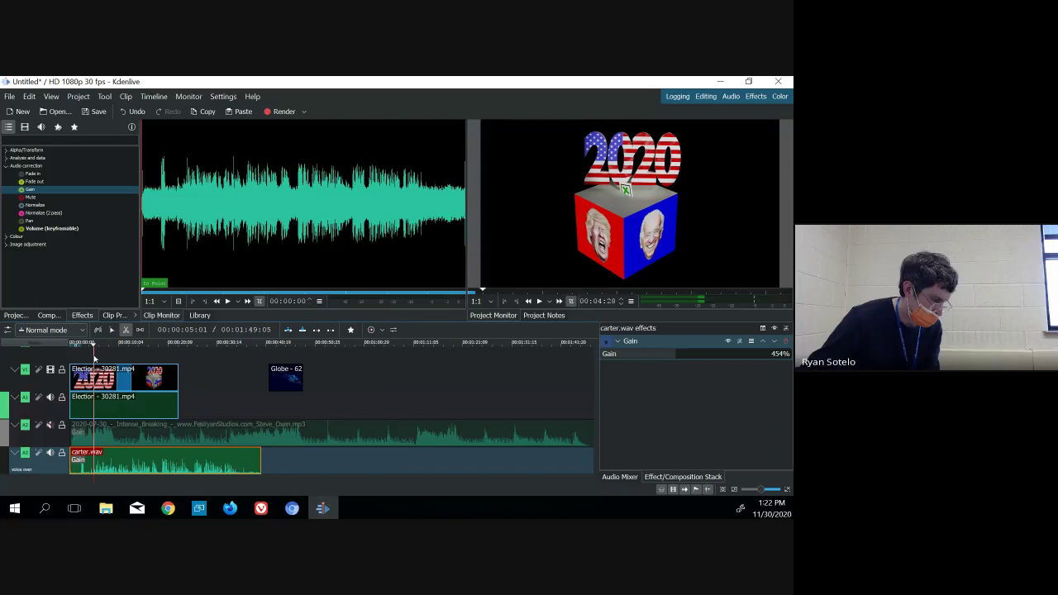
pyautogui.click(93, 357)
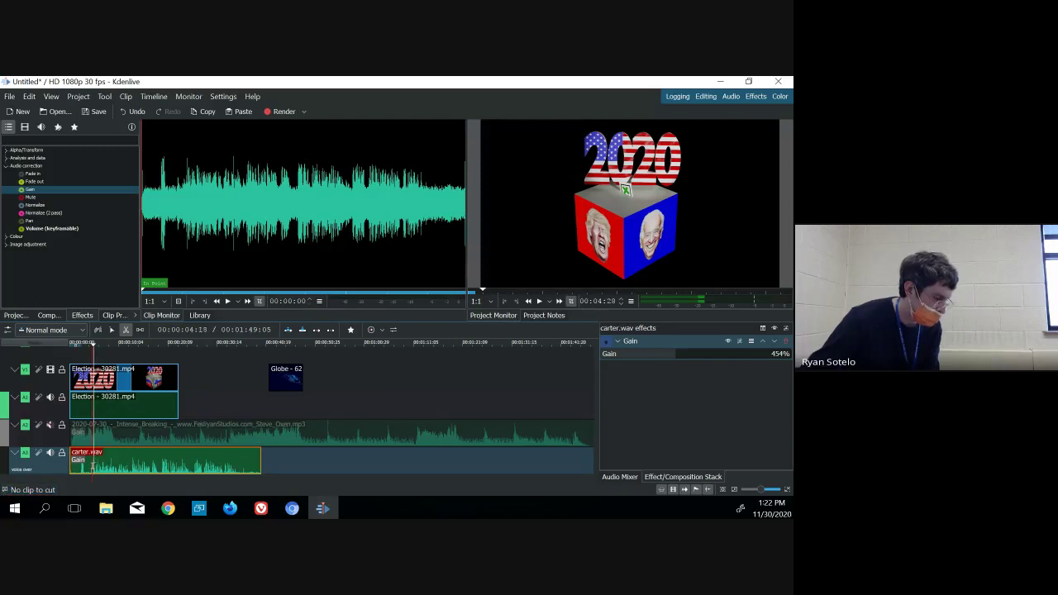
pyautogui.click(95, 469)
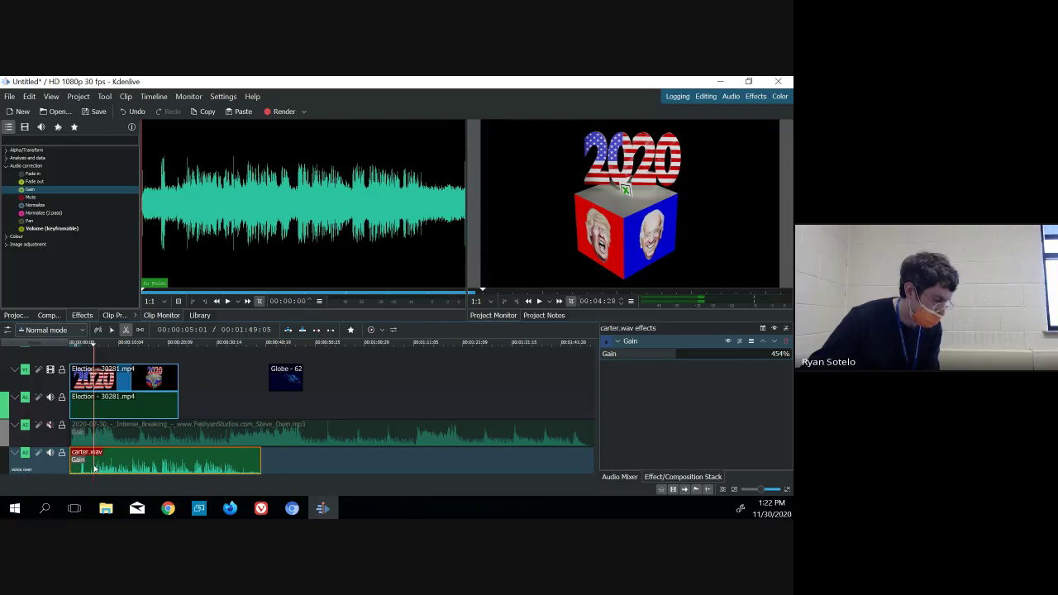
pyautogui.click(94, 469)
pyautogui.click(93, 469)
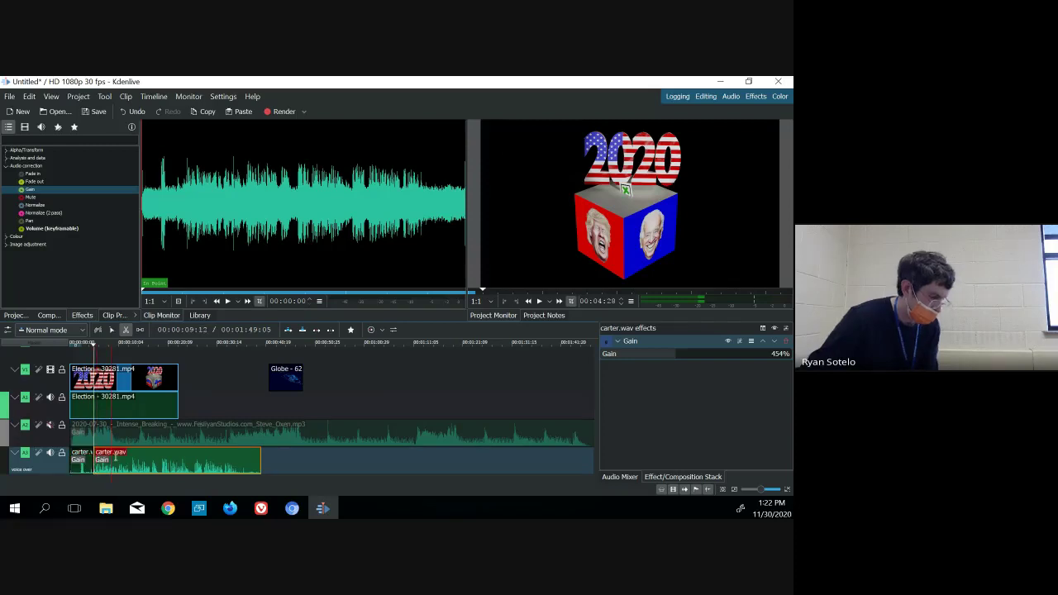
pyautogui.press('s')
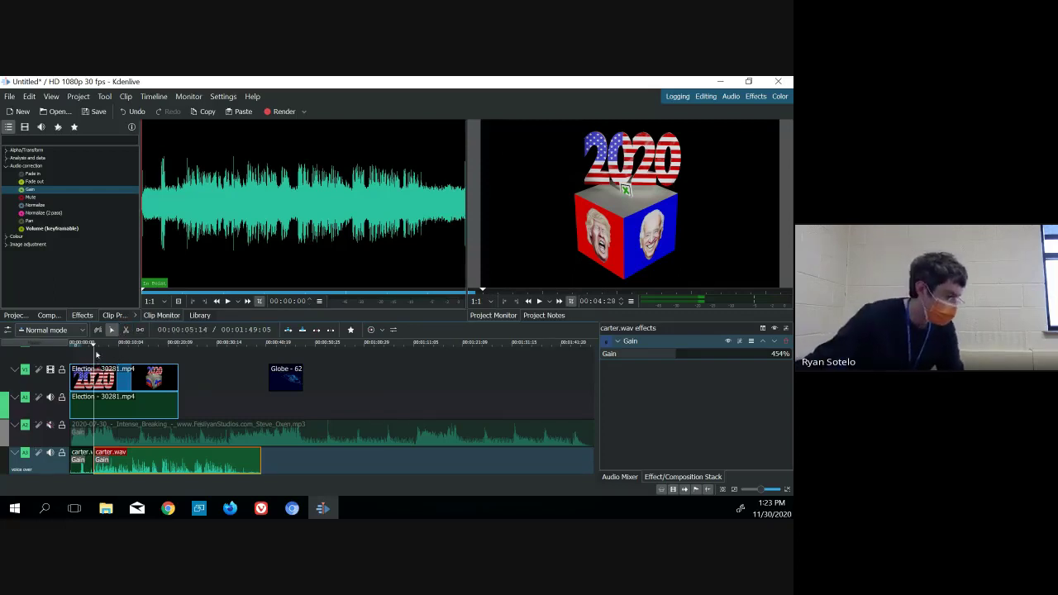
# - Delete the short opening piece of carter.wav and move the remaining clip to the start of track A3
pyautogui.click(79, 468)
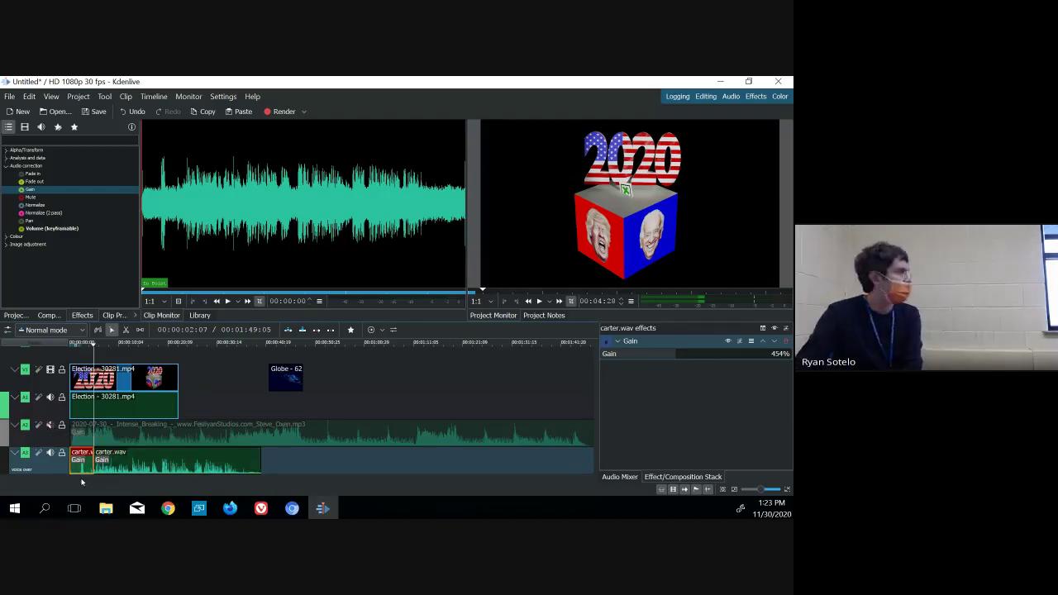
pyautogui.press('Delete')
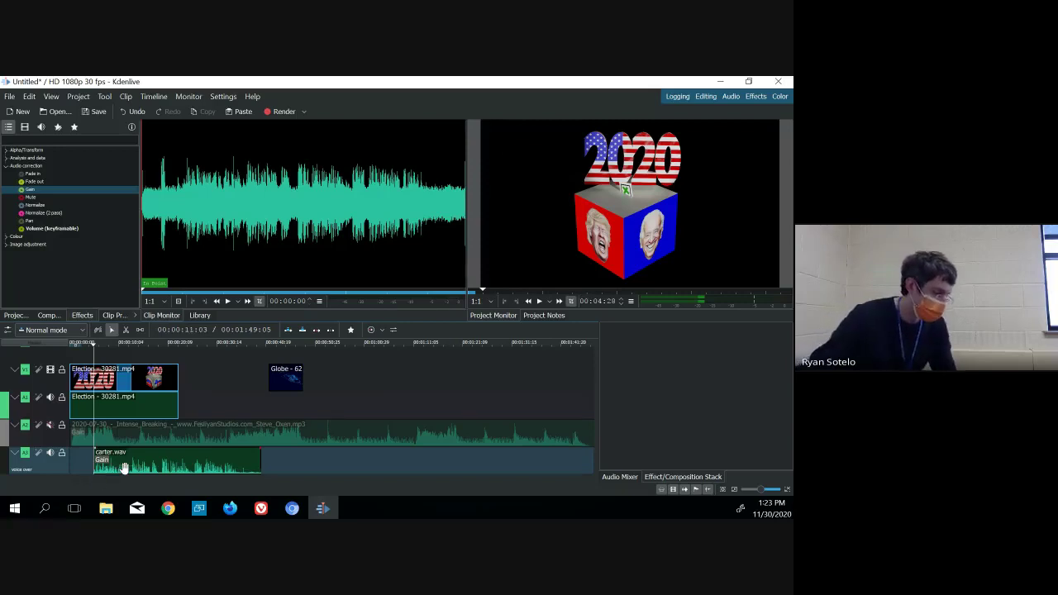
pyautogui.moveTo(124, 470); pyautogui.dragTo(100, 470)
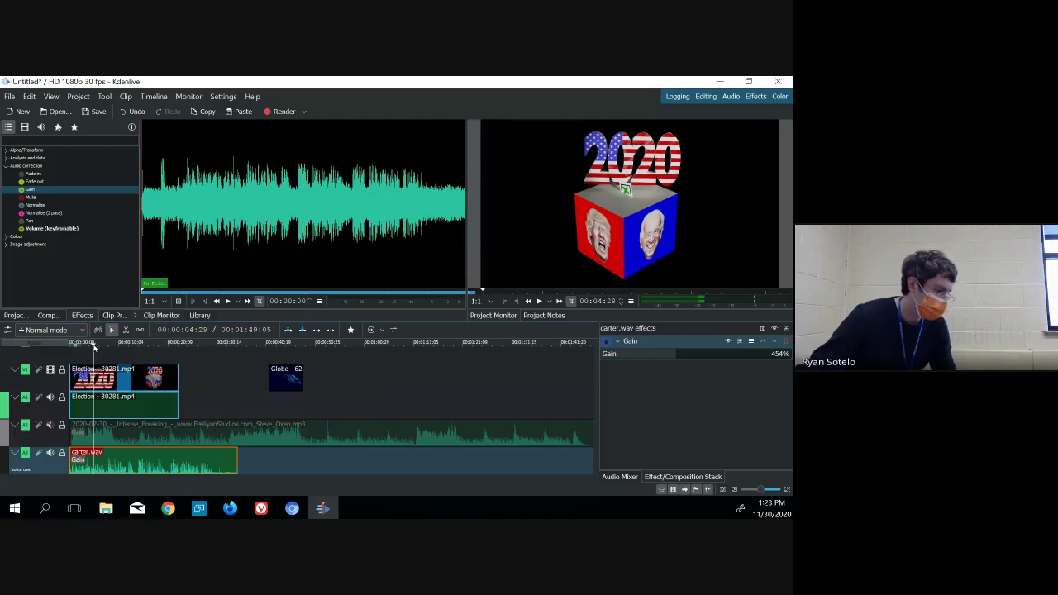
# - Play the trimmed voice over from the start of the project and pause at about 00:00:13:28
pyautogui.press('Home')
pyautogui.click(539, 301)
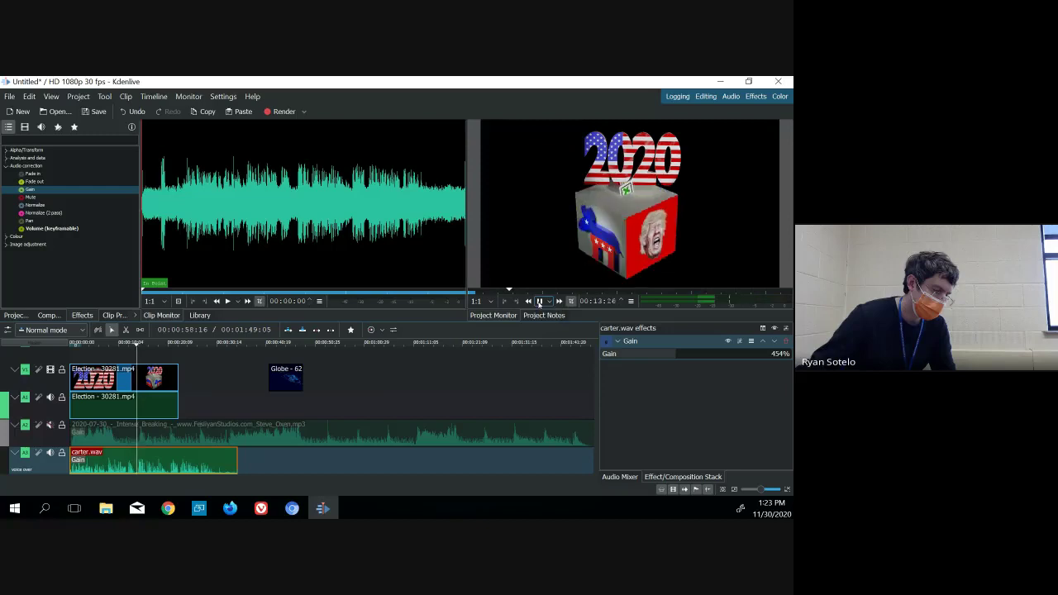
pyautogui.click(540, 303)
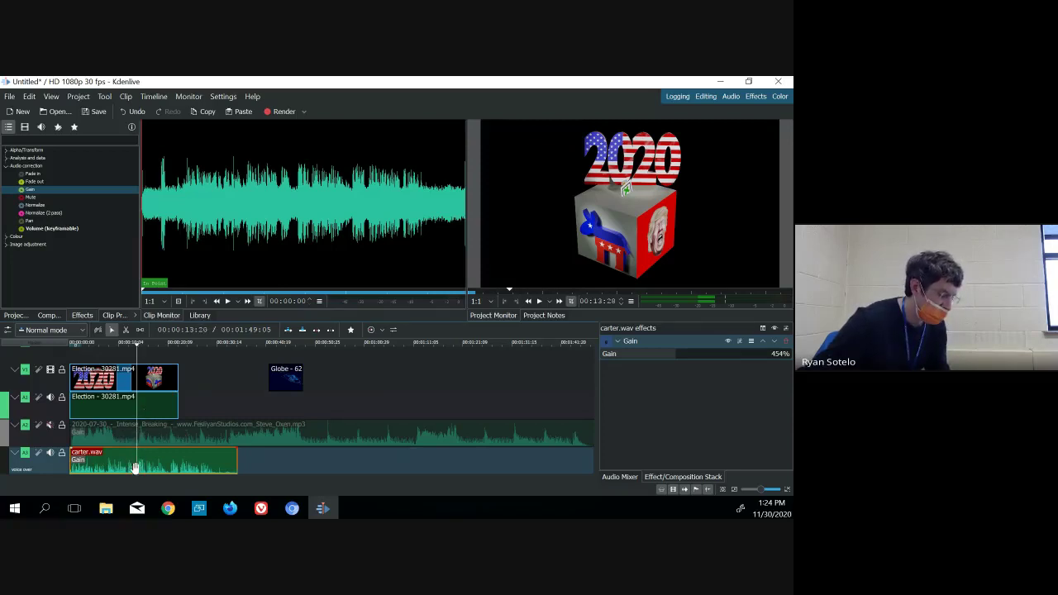
# - Split carter.wav at the playhead and move its second part to start where the Election clip ends
pyautogui.press('x')
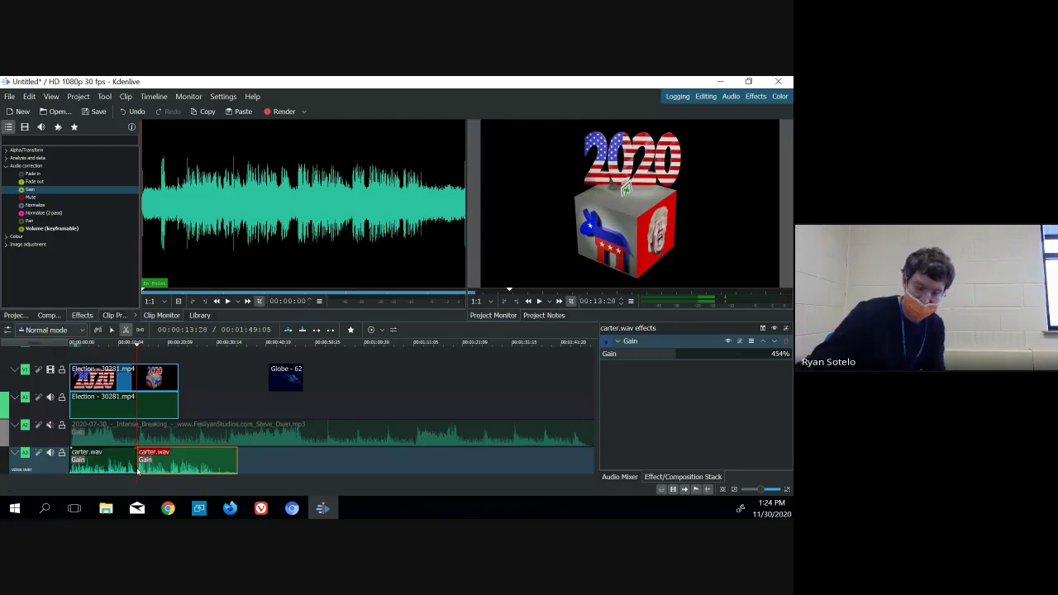
pyautogui.press('s')
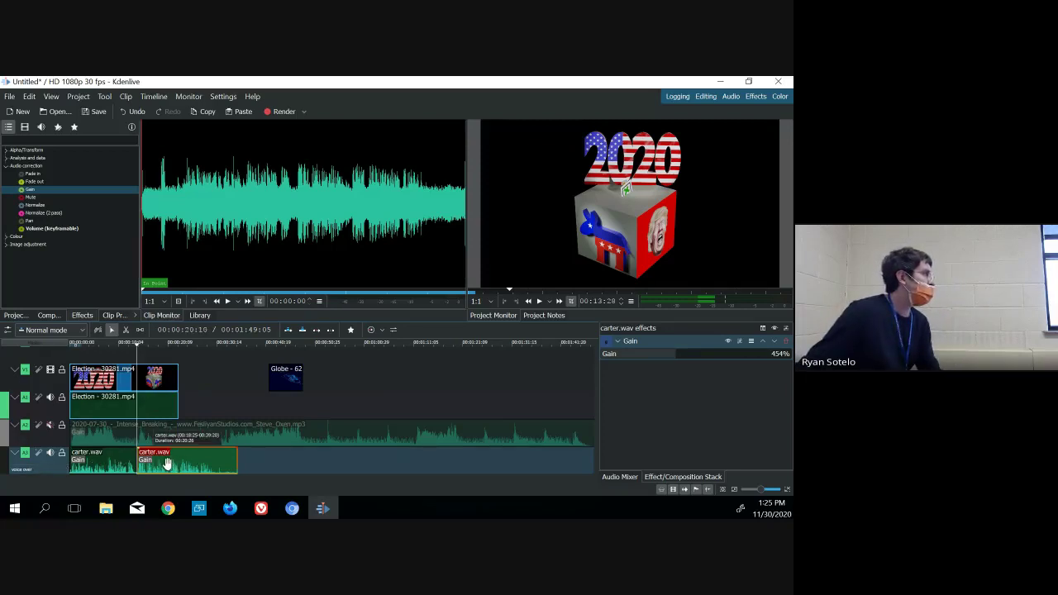
pyautogui.moveTo(165, 463); pyautogui.dragTo(209, 464)
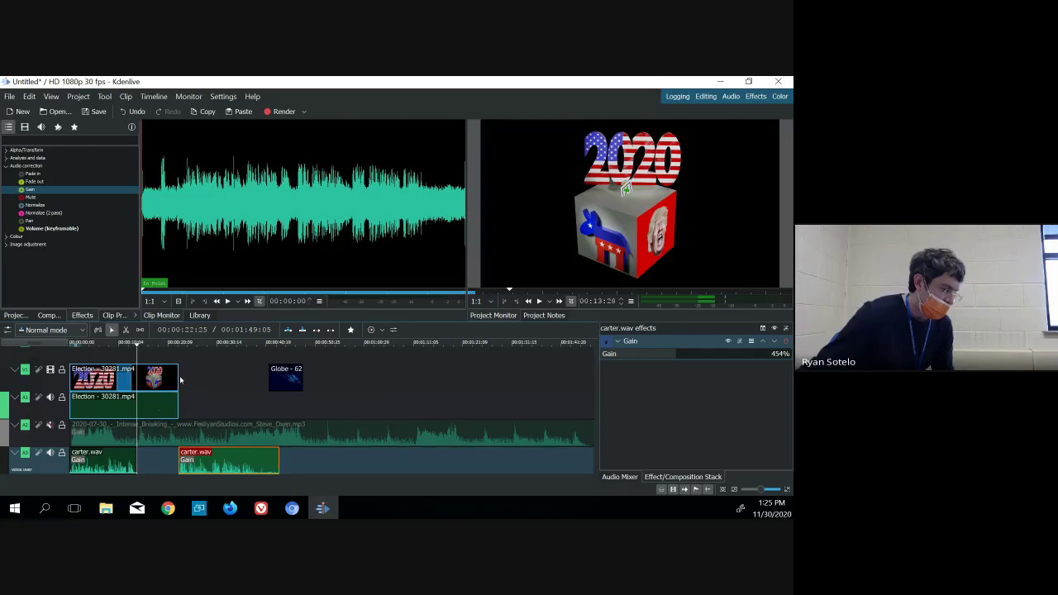
# - Display the project bin, then switch to File Explorer and select the 20201123_133413 video in the newscast folder
pyautogui.scroll(-3, 195, 379)
pyautogui.scroll(3, 196, 379)
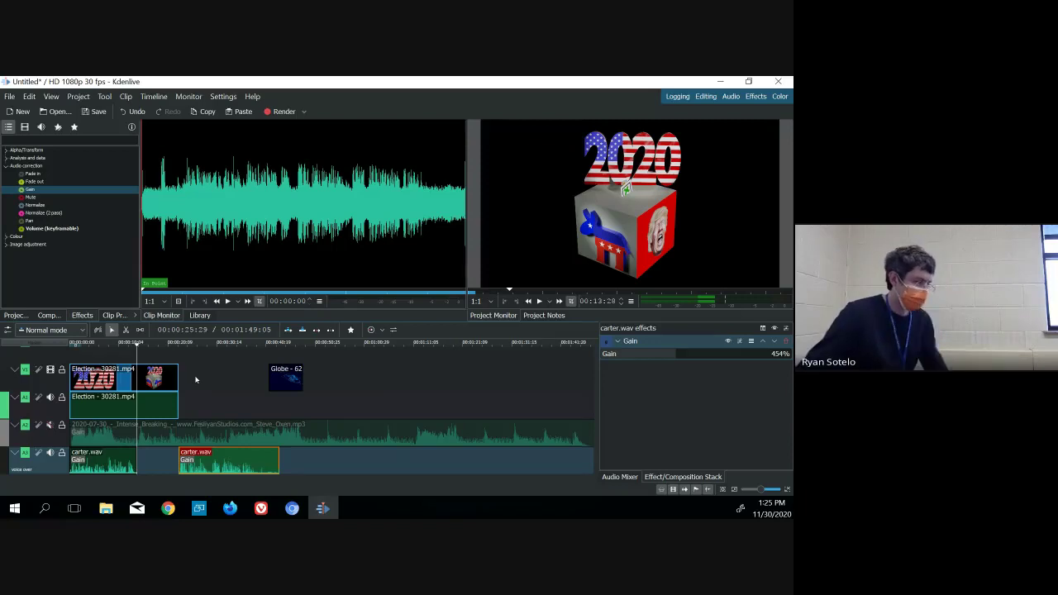
pyautogui.click(13, 315)
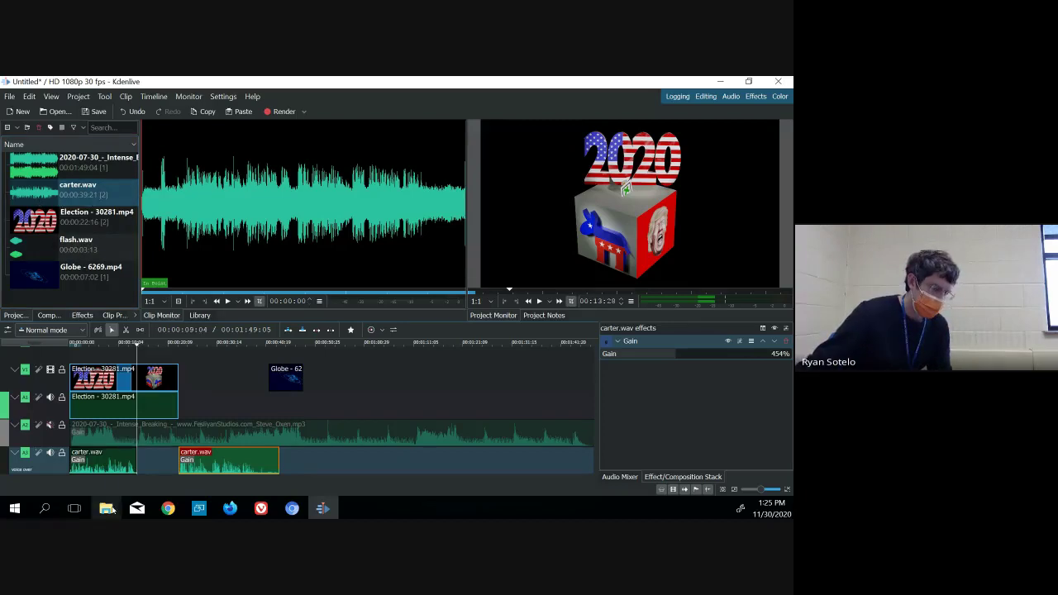
pyautogui.moveTo(113, 509)
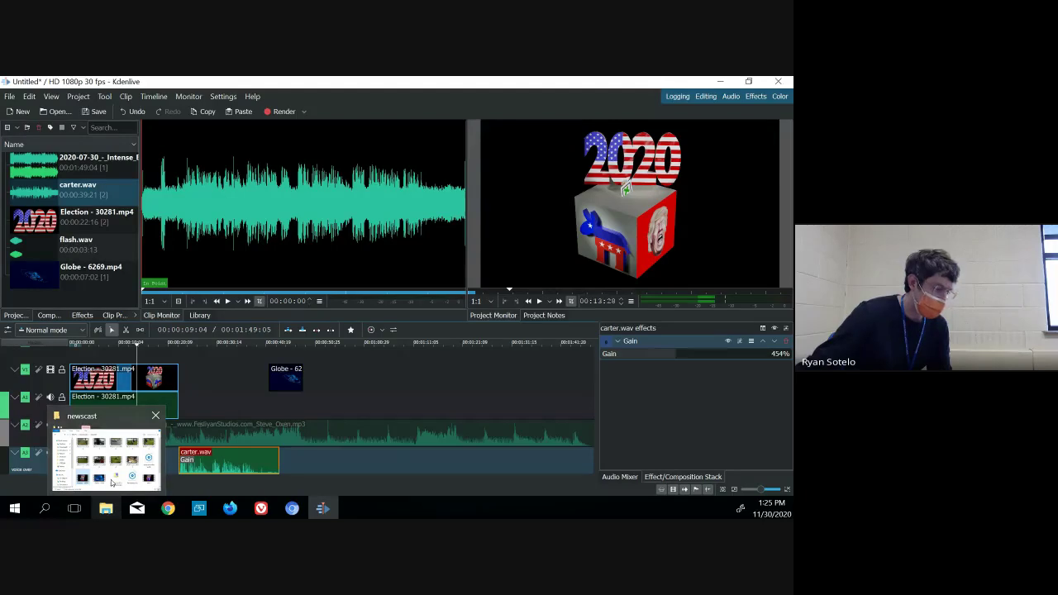
pyautogui.moveTo(112, 482)
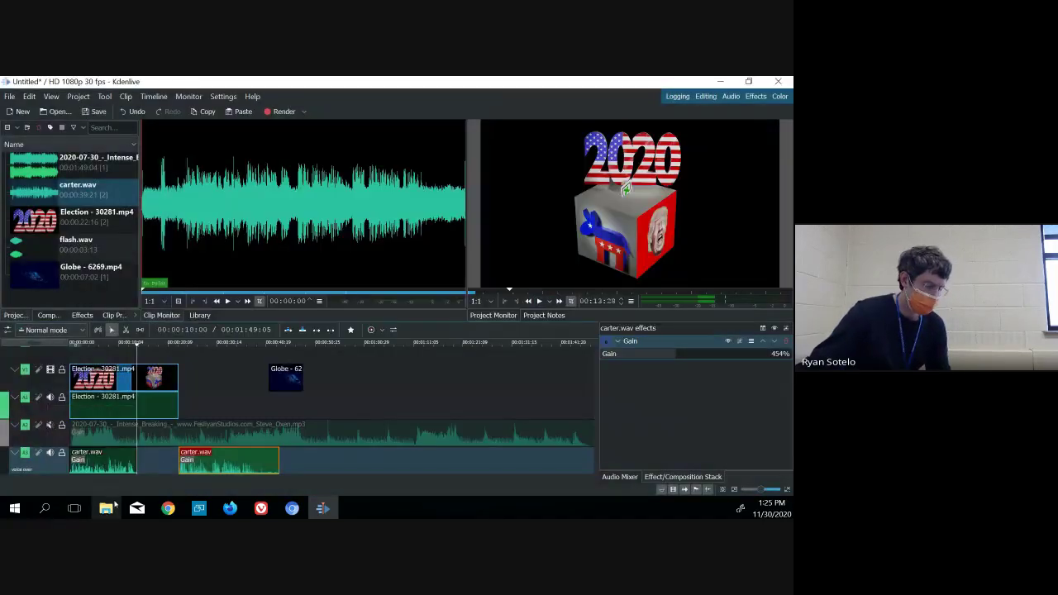
pyautogui.click(112, 509)
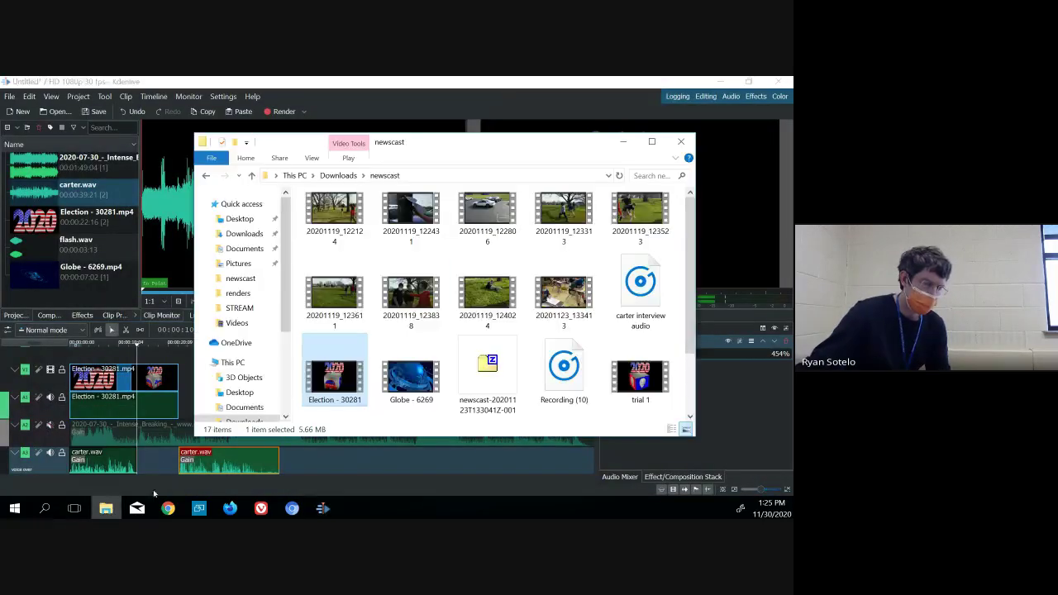
pyautogui.click(564, 296)
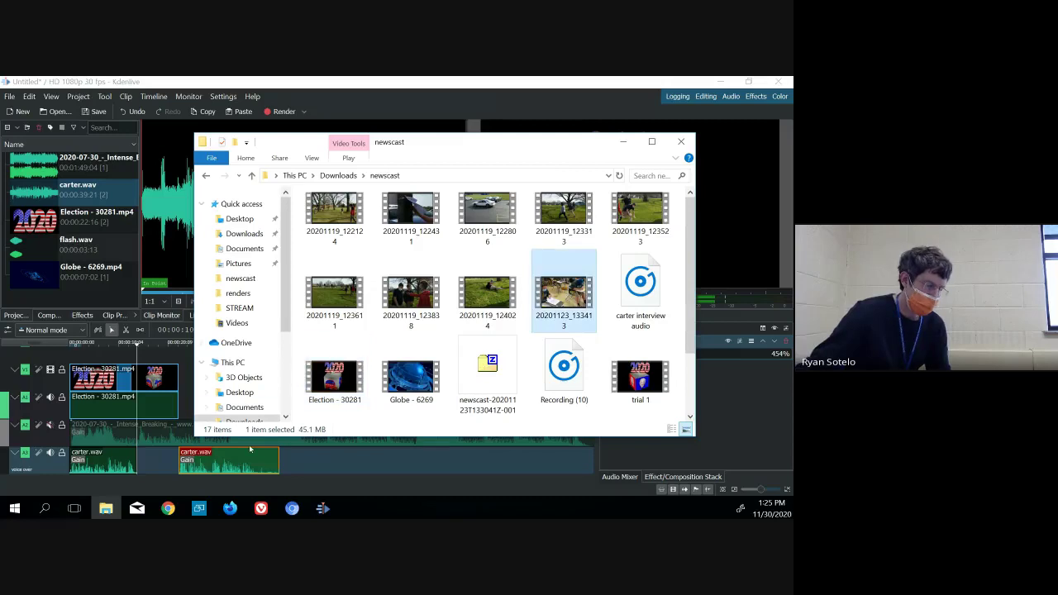
# - Switch to Google Classroom in Firefox, close the carter.wav preview and check the files posted in the class stream
pyautogui.moveTo(237, 513)
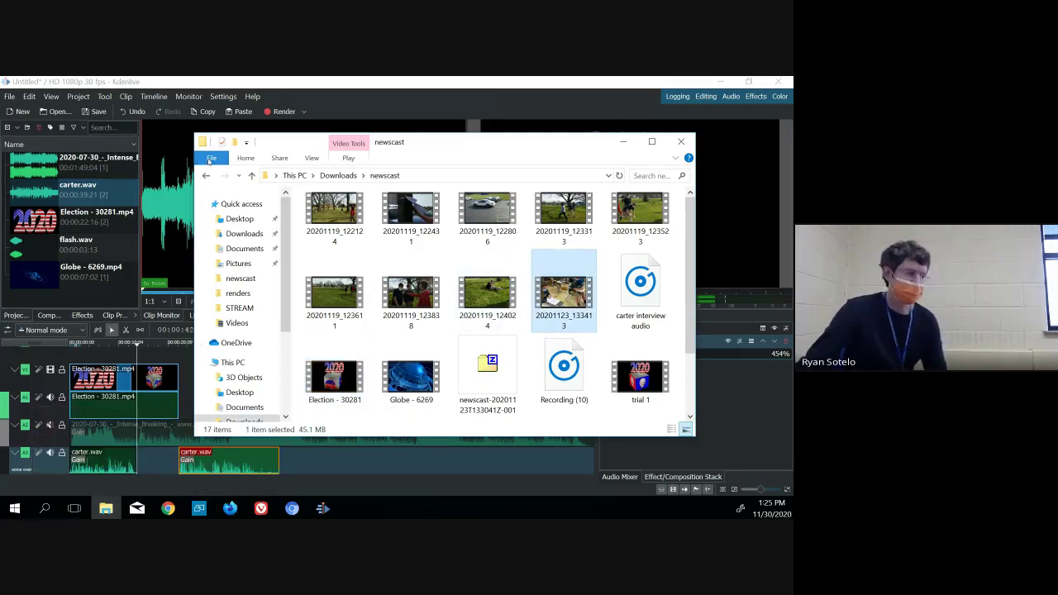
pyautogui.click(238, 511)
pyautogui.click(228, 451)
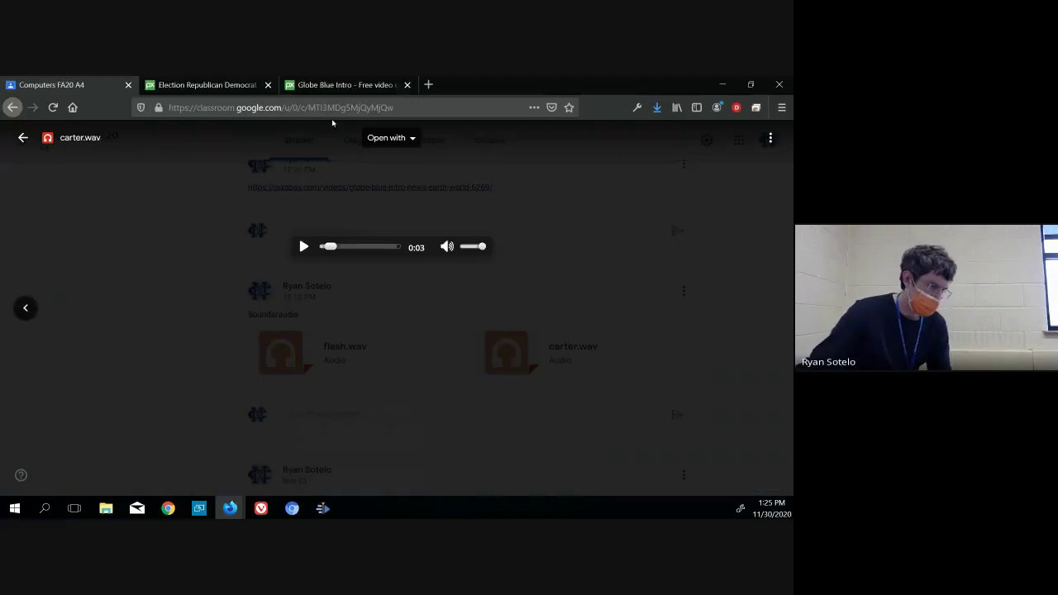
pyautogui.click(99, 198)
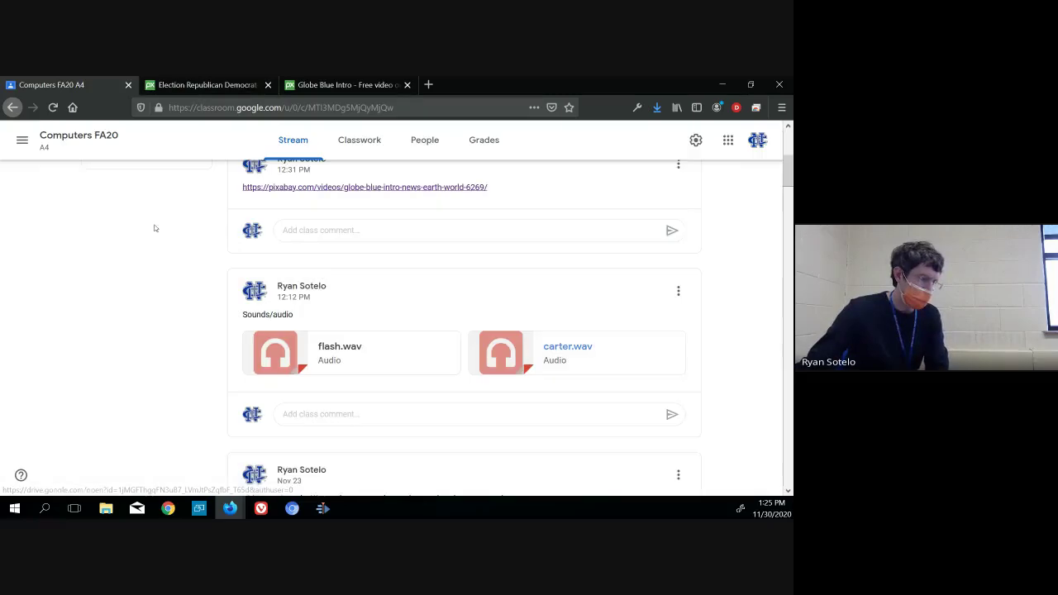
pyautogui.scroll(-5, 328, 287)
pyautogui.scroll(5, 327, 287)
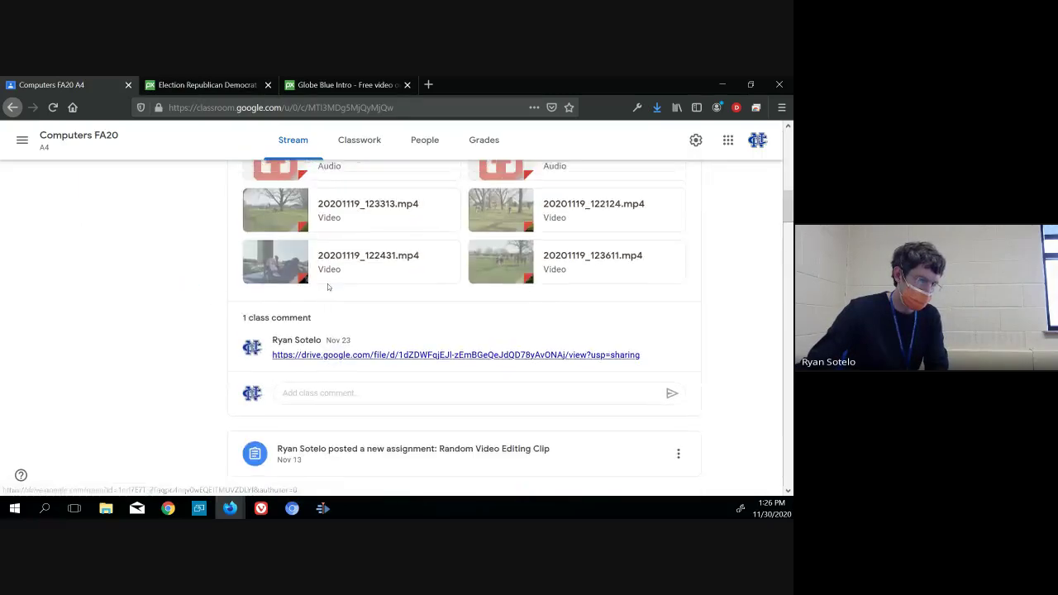
pyautogui.scroll(5, 381, 290)
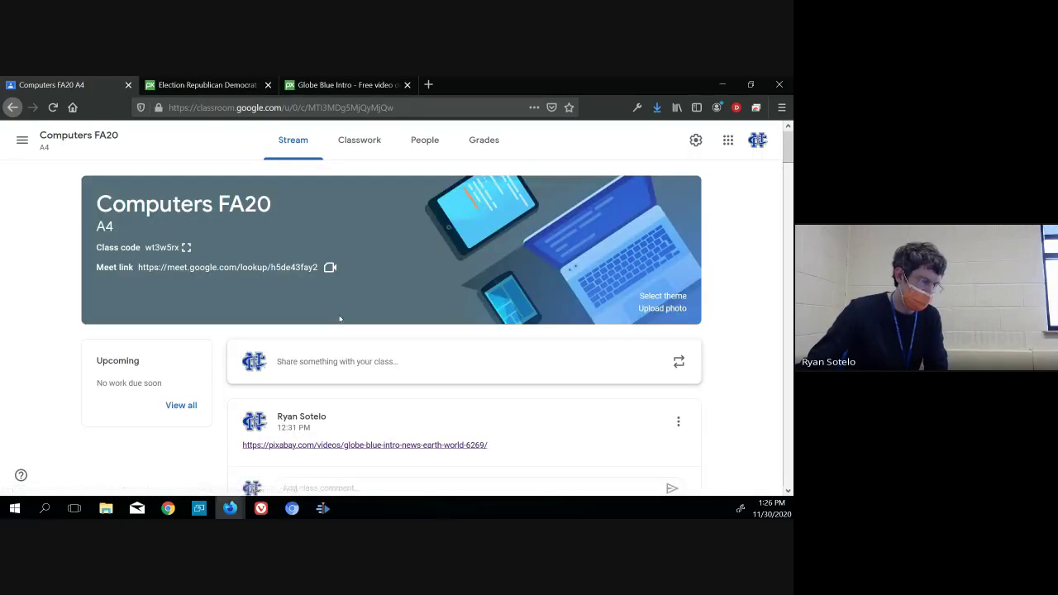
pyautogui.scroll(-2, 378, 240)
# - Start a class announcement and attach the video 20201123_133413.mp4 from the newscast folder
pyautogui.click(380, 238)
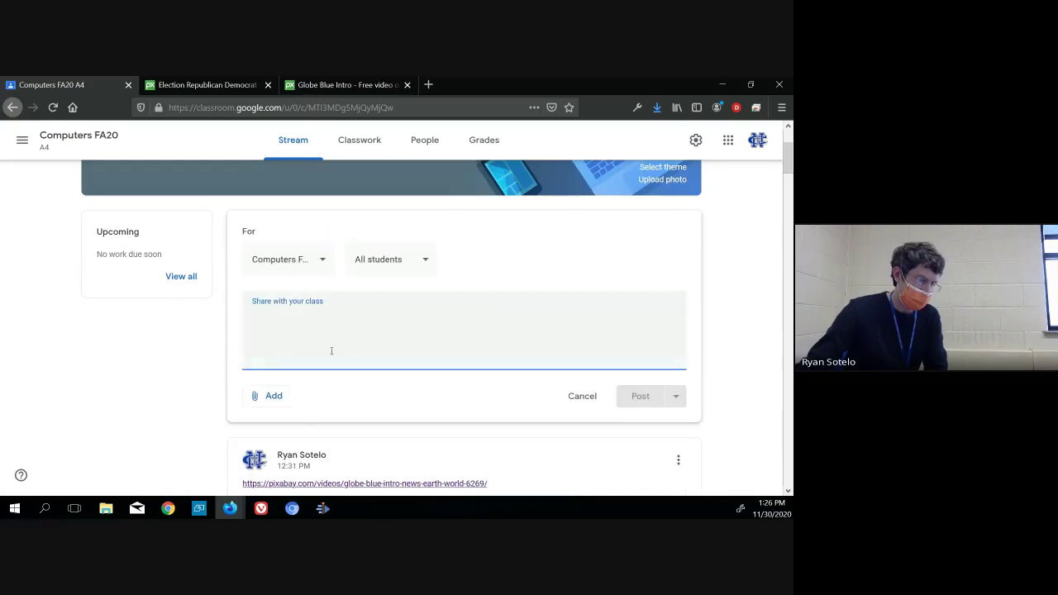
pyautogui.click(256, 395)
pyautogui.click(288, 453)
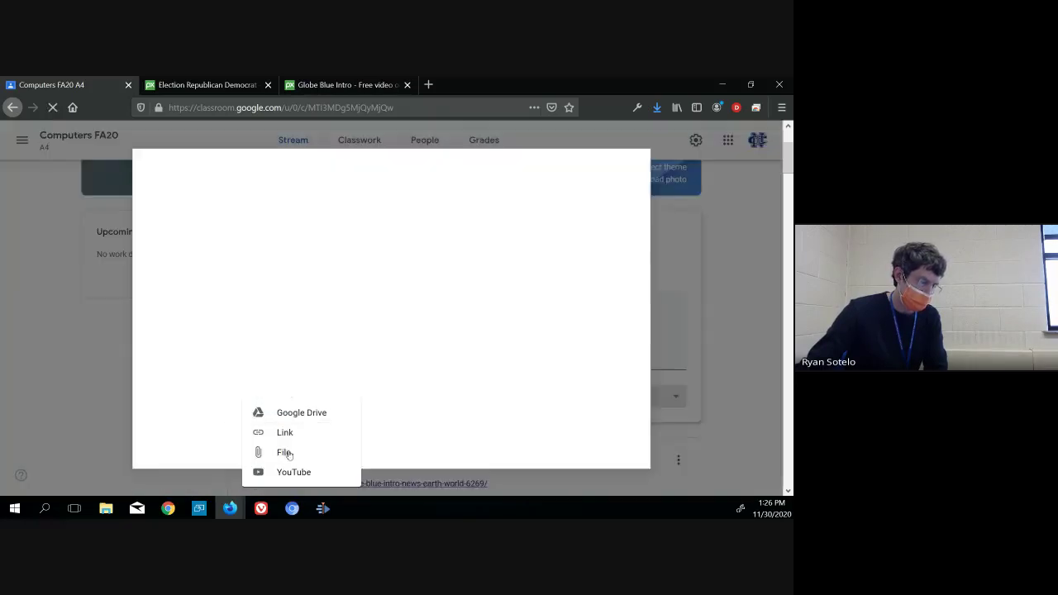
pyautogui.click(392, 383)
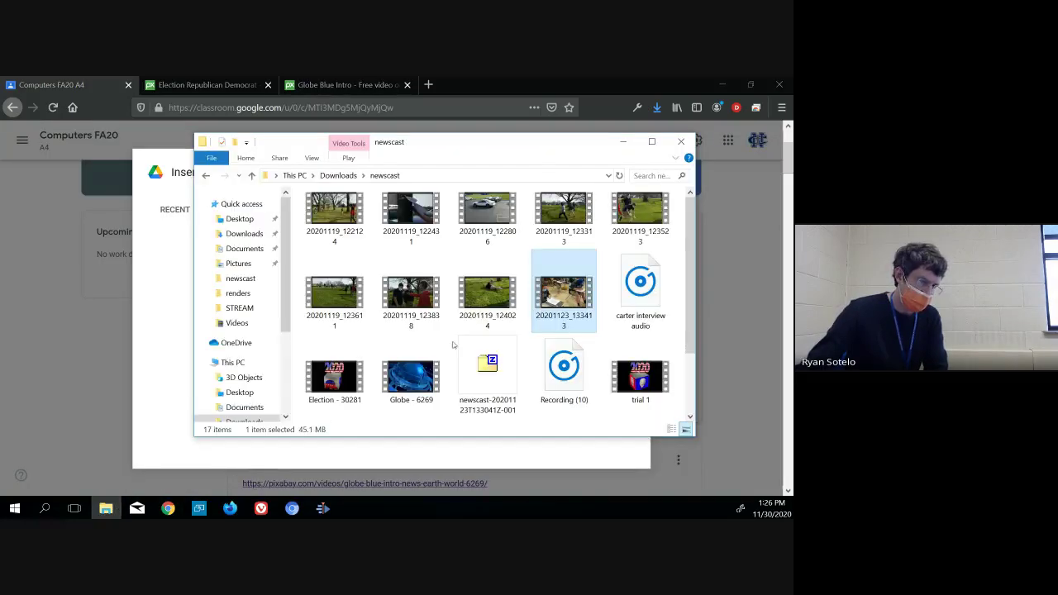
pyautogui.moveTo(559, 300); pyautogui.dragTo(454, 337)
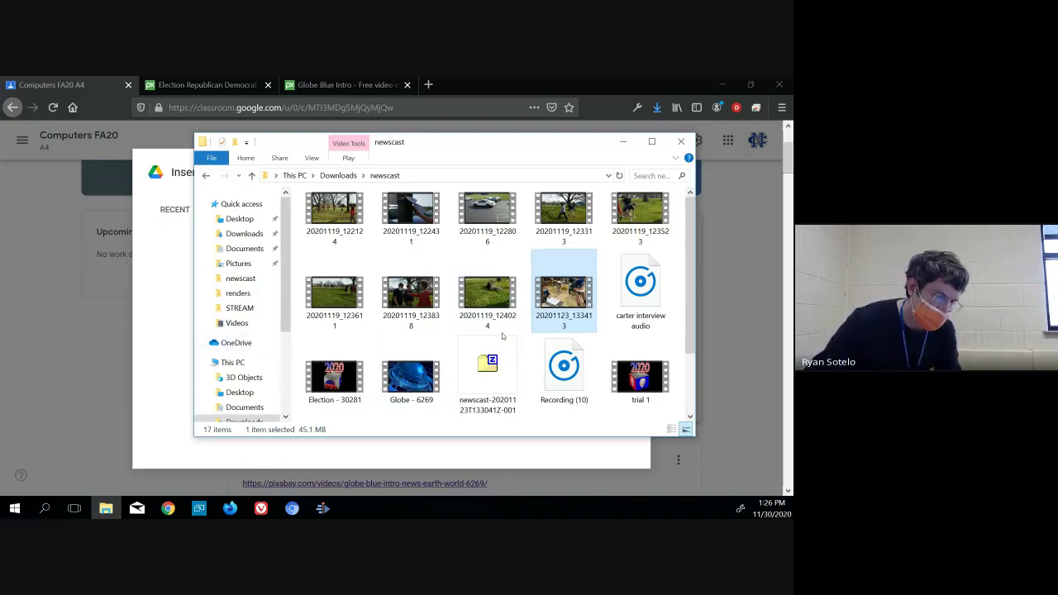
pyautogui.scroll(-1, 501, 337)
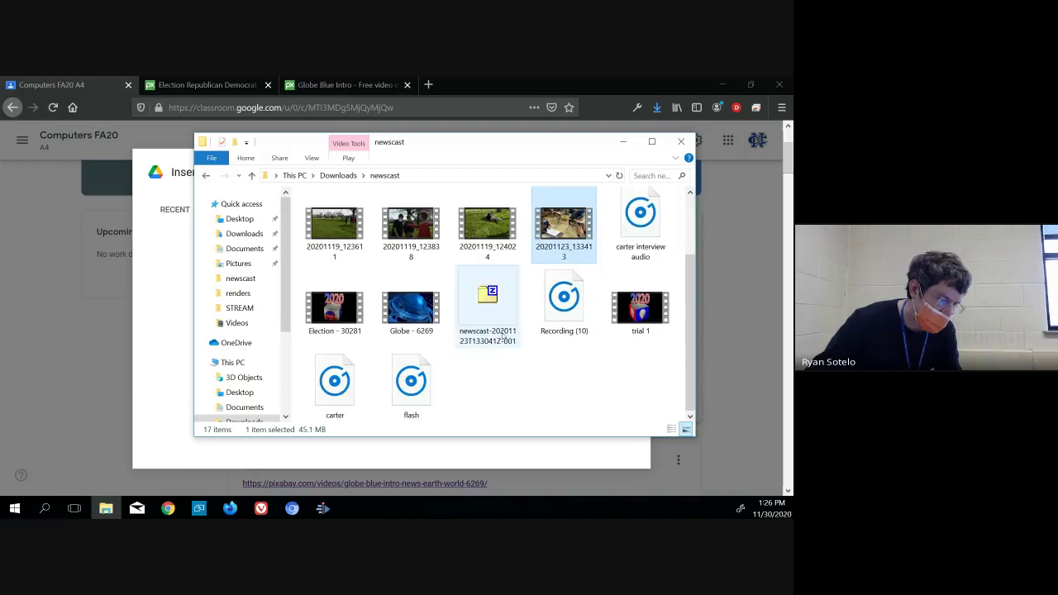
pyautogui.scroll(1, 502, 336)
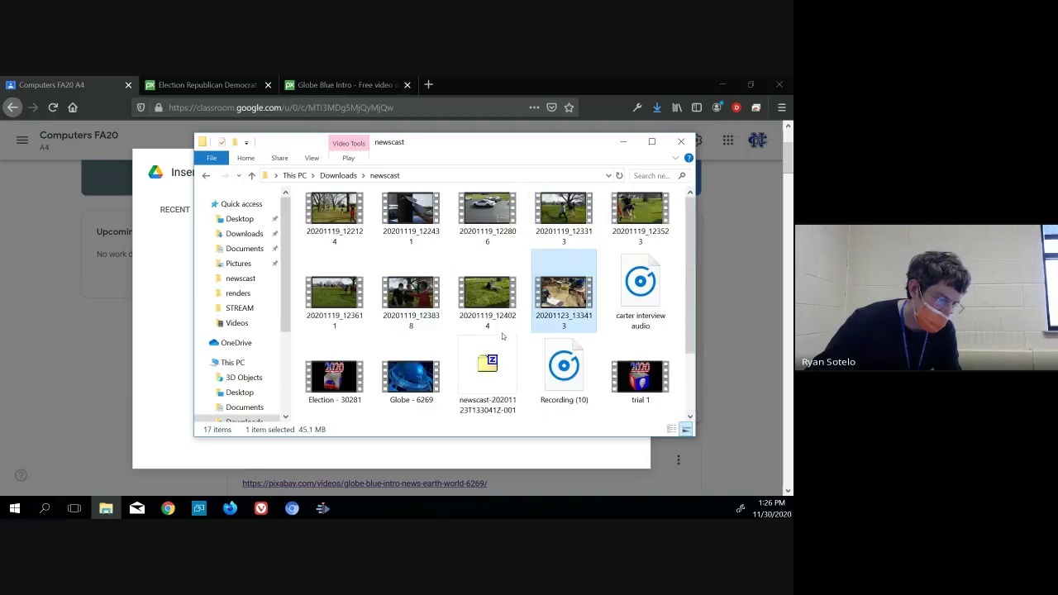
pyautogui.click(624, 142)
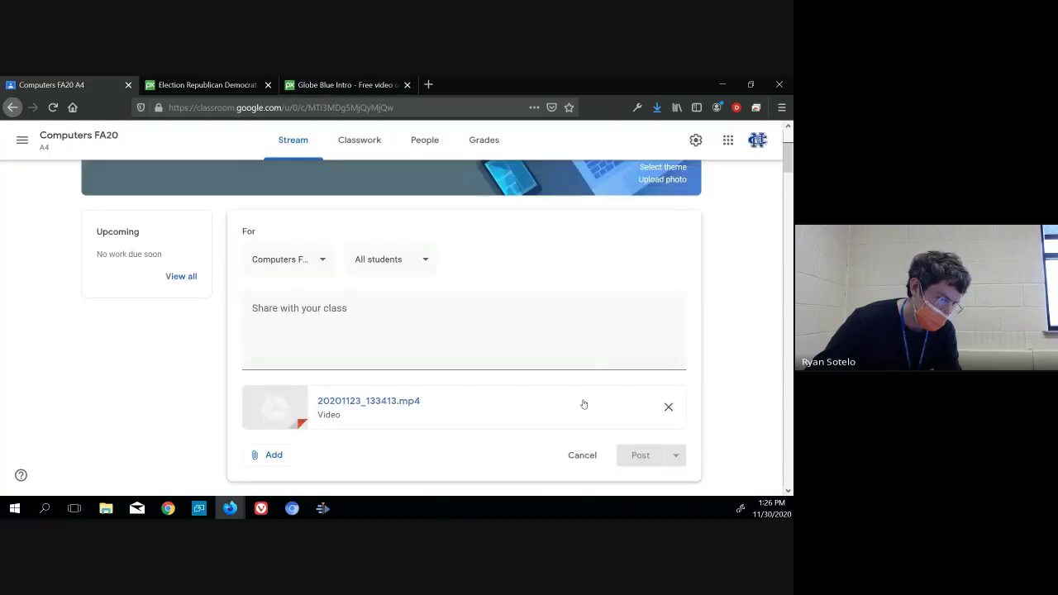
# - Write "election cheating" as the announcement message and post it to all students in the class
pyautogui.click(469, 330)
pyautogui.write('ele')
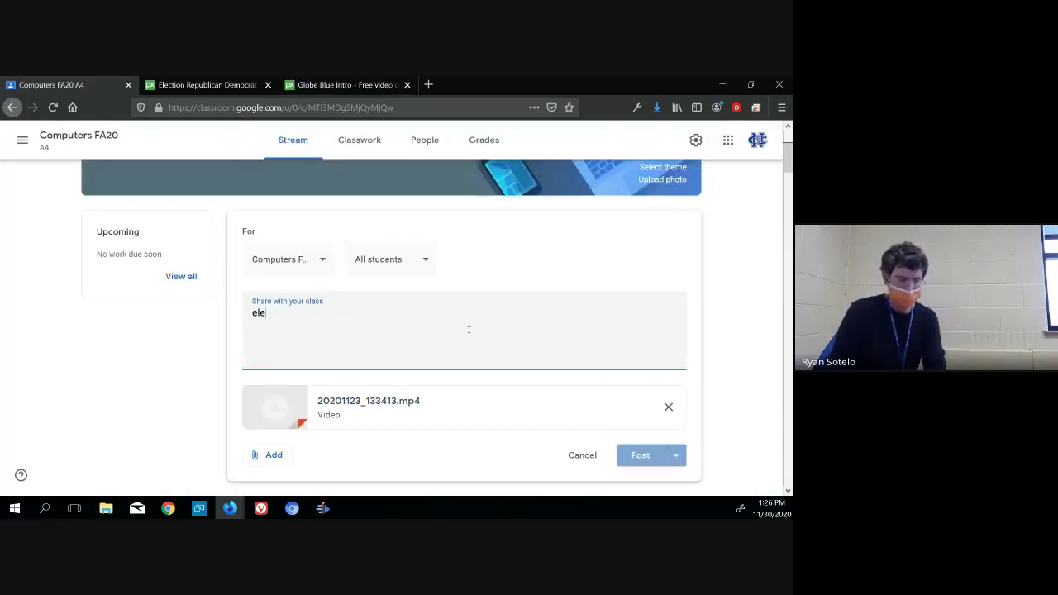
pyautogui.write('ction cheating')
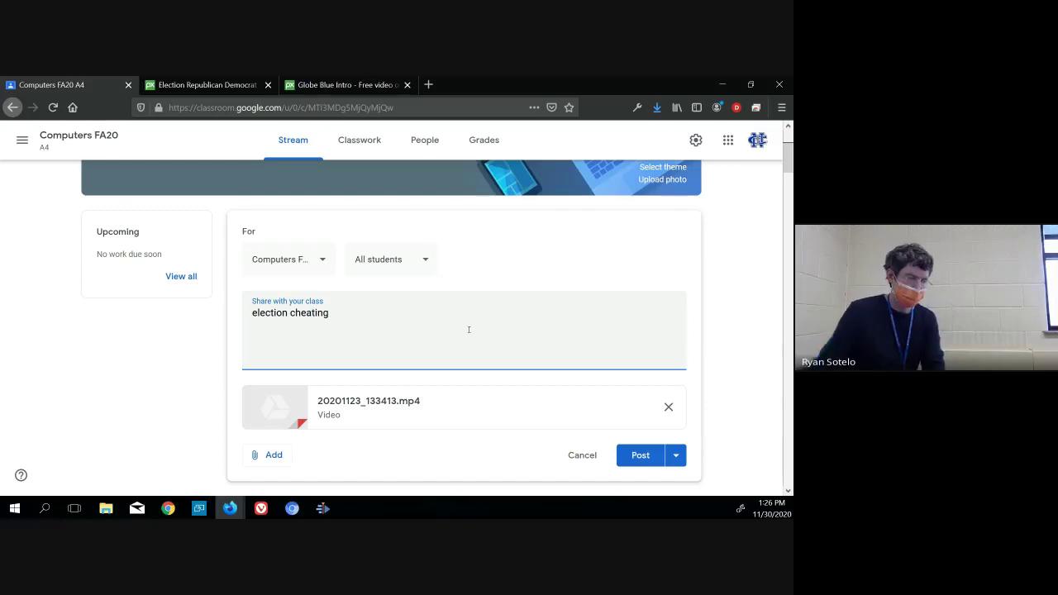
pyautogui.click(641, 457)
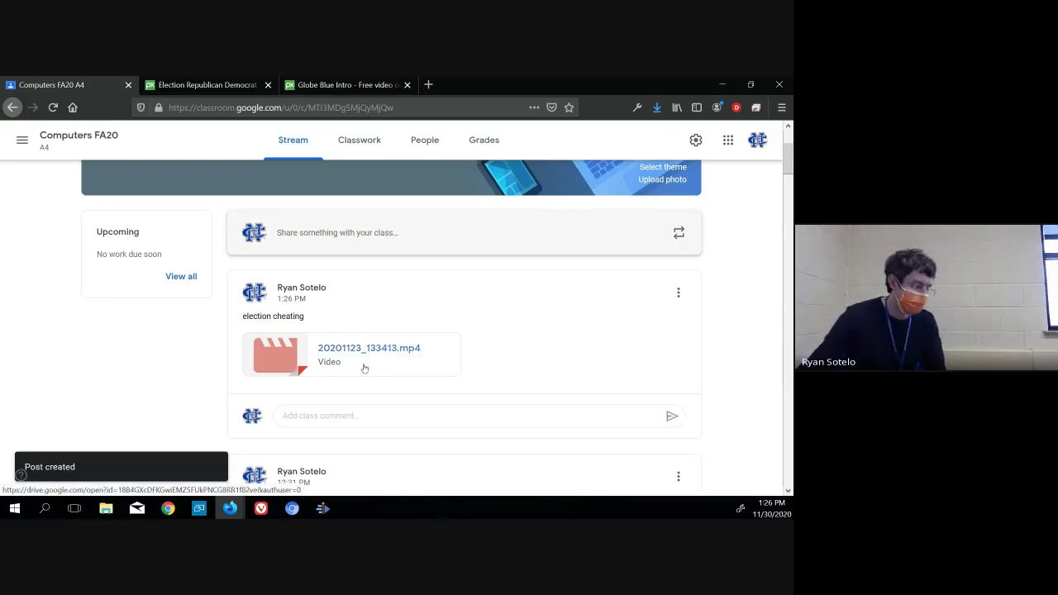
# - Import the 20201123_133413 video from the newscast folder in File Explorer into the Kdenlive project bin
pyautogui.click(105, 509)
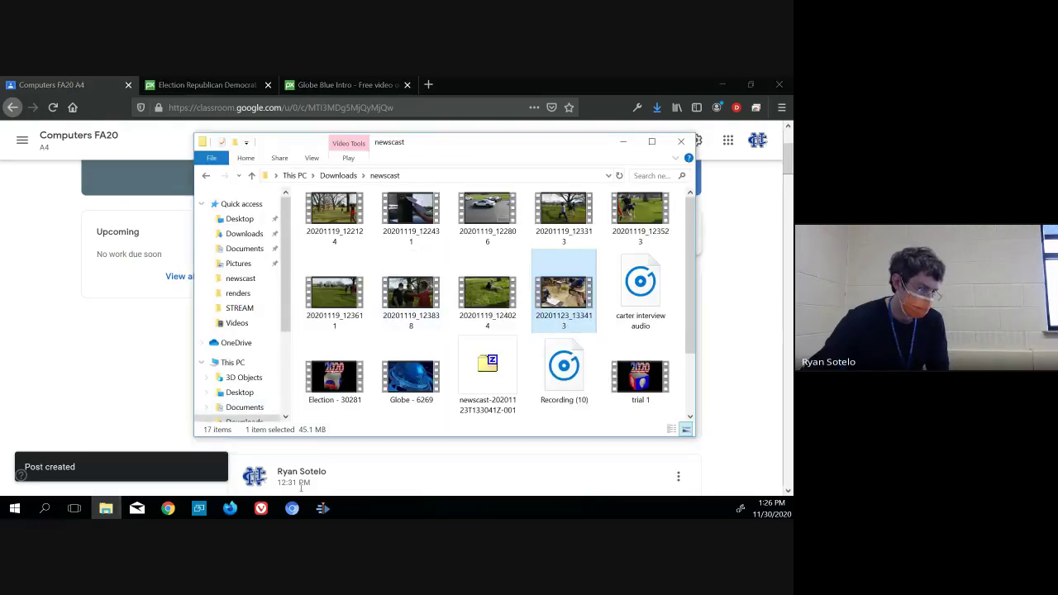
pyautogui.click(323, 509)
pyautogui.click(106, 508)
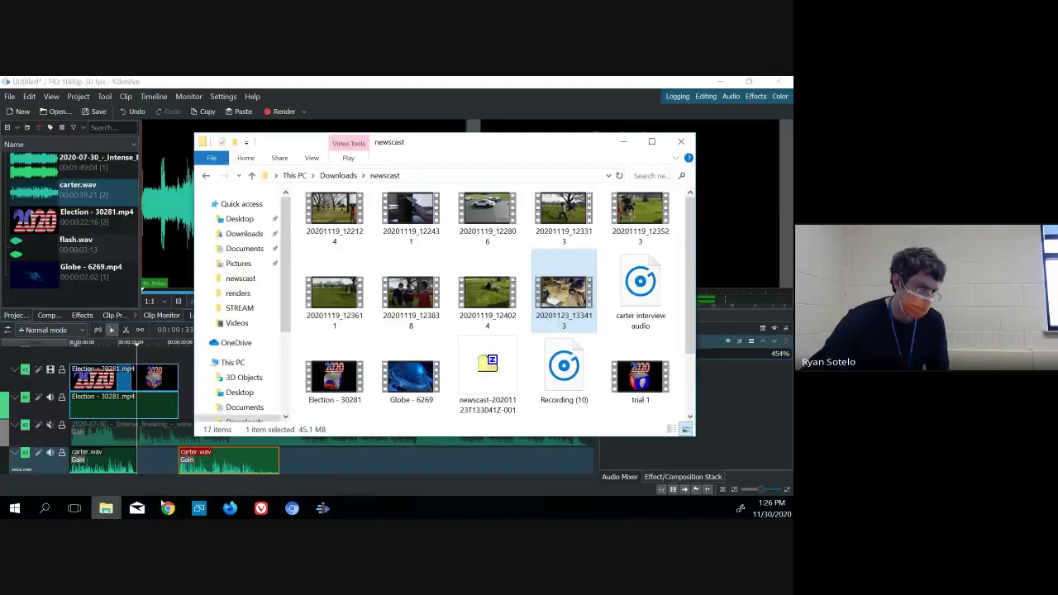
pyautogui.moveTo(449, 136); pyautogui.dragTo(568, 120)
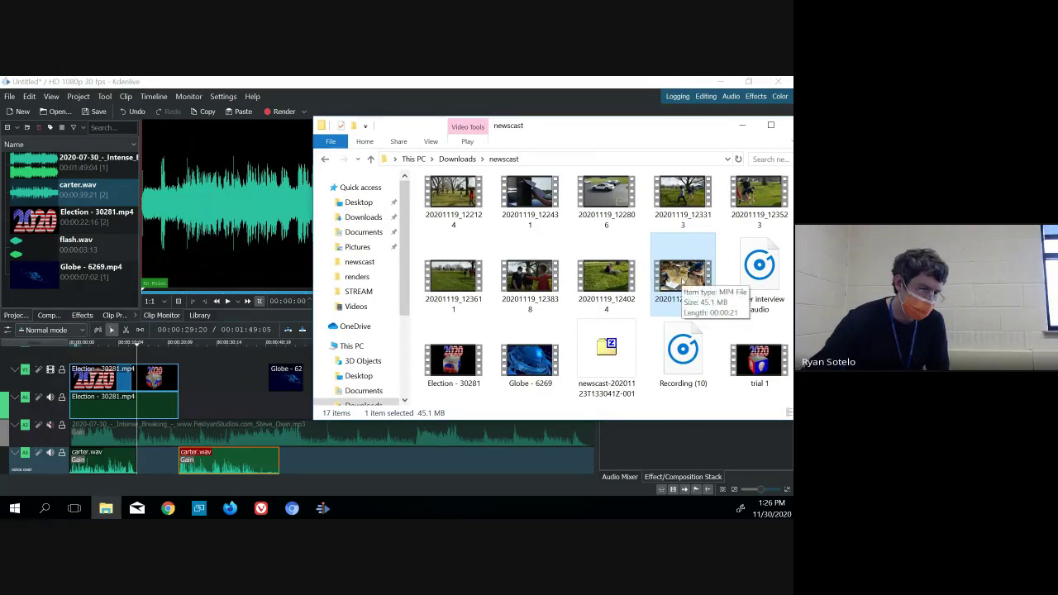
pyautogui.moveTo(683, 280); pyautogui.dragTo(71, 299)
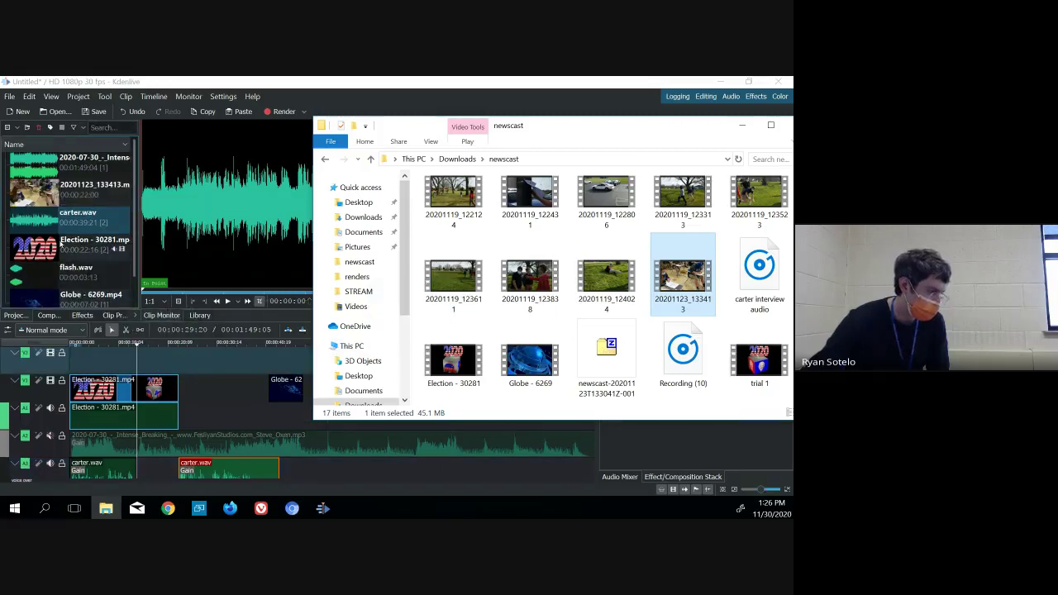
# - Try to place the 20201123_133413.mp4 clip on the timeline above the Election clip
pyautogui.click(36, 193)
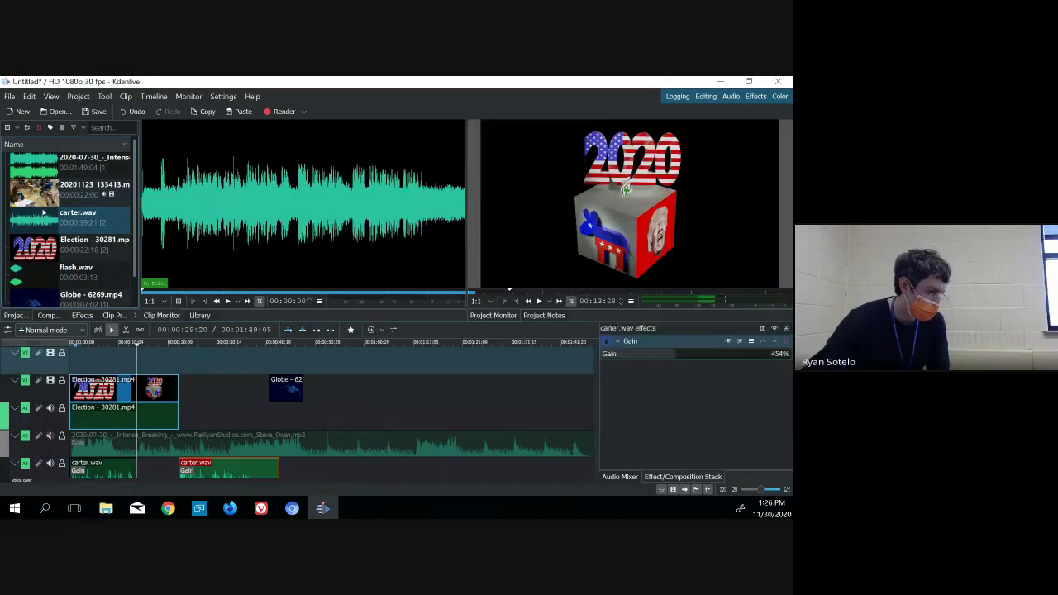
pyautogui.moveTo(36, 192); pyautogui.dragTo(139, 364)
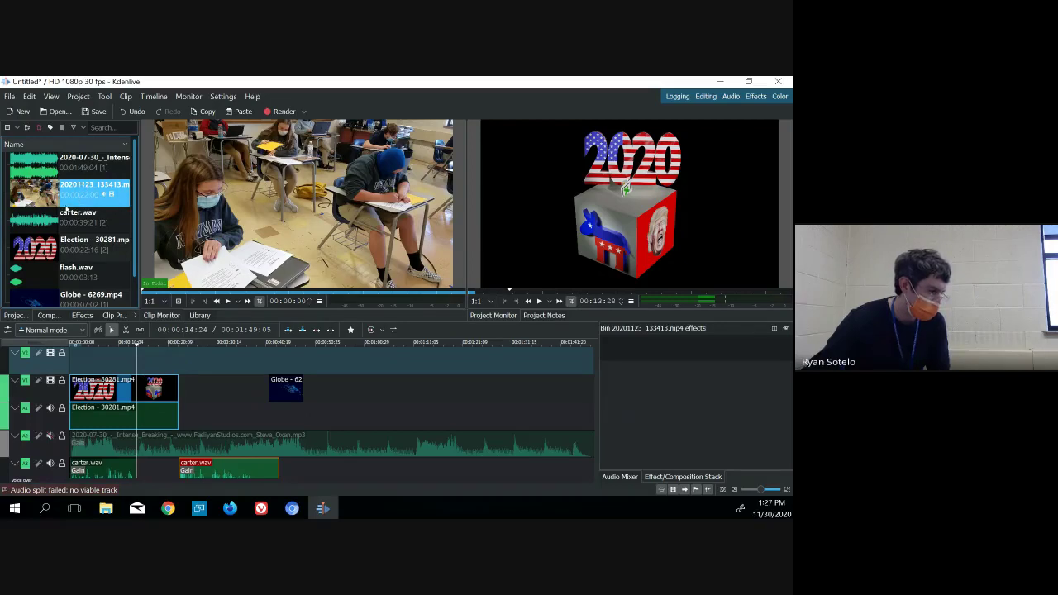
pyautogui.click(212, 405)
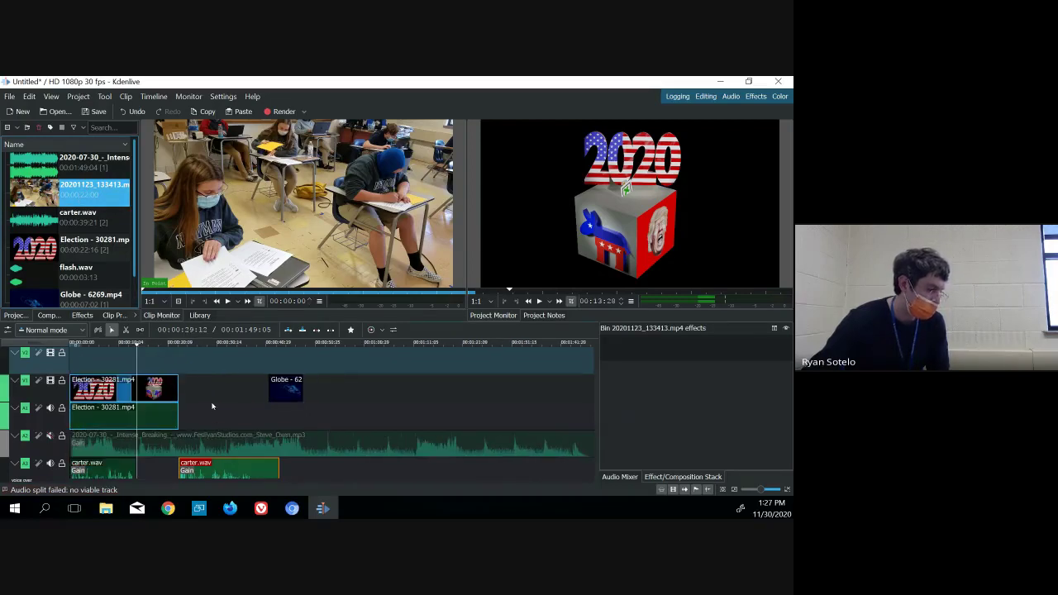
# - Insert one AV track under V2 and place 20201123_133413.mp4 on V2, starting at about 10 seconds
pyautogui.rightClick(56, 480)
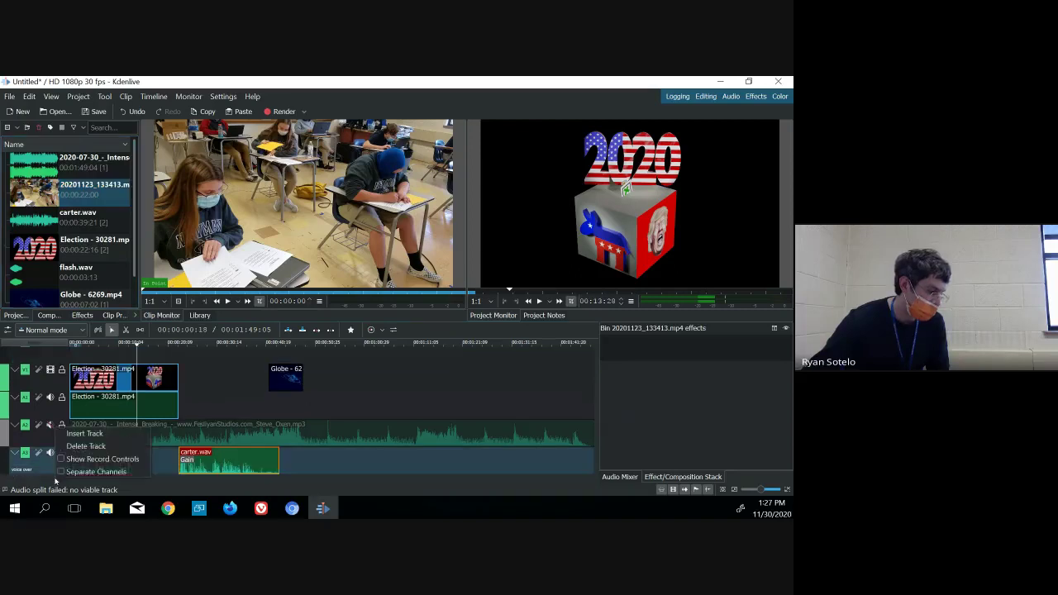
pyautogui.click(82, 435)
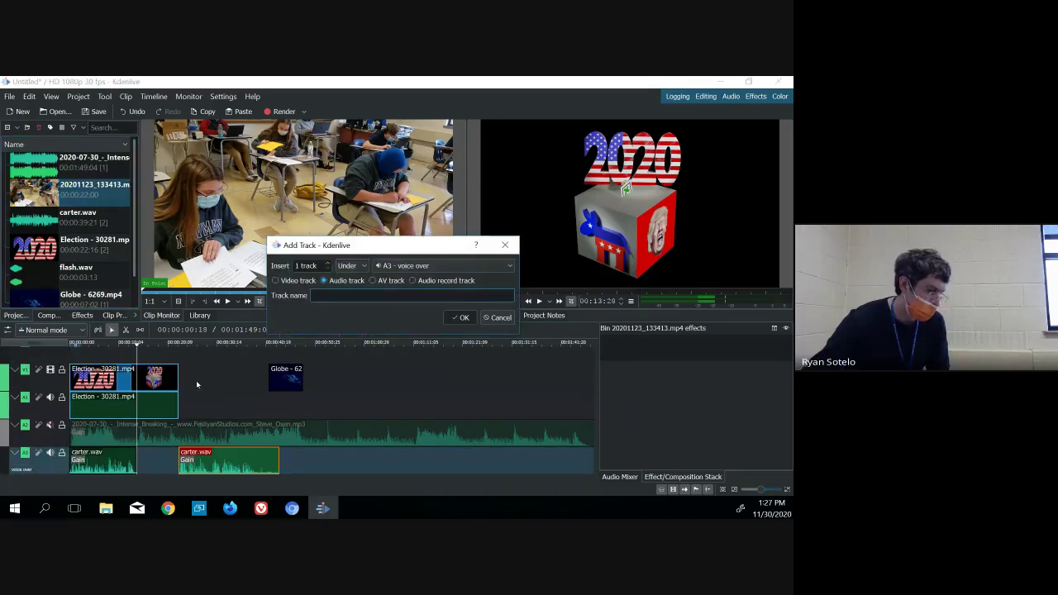
pyautogui.click(372, 281)
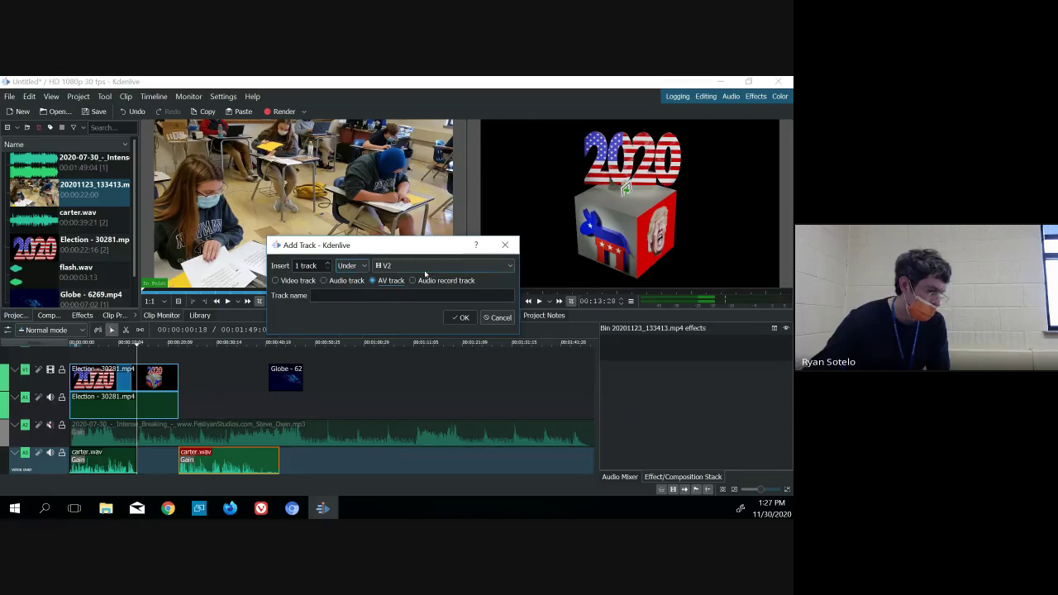
pyautogui.click(461, 319)
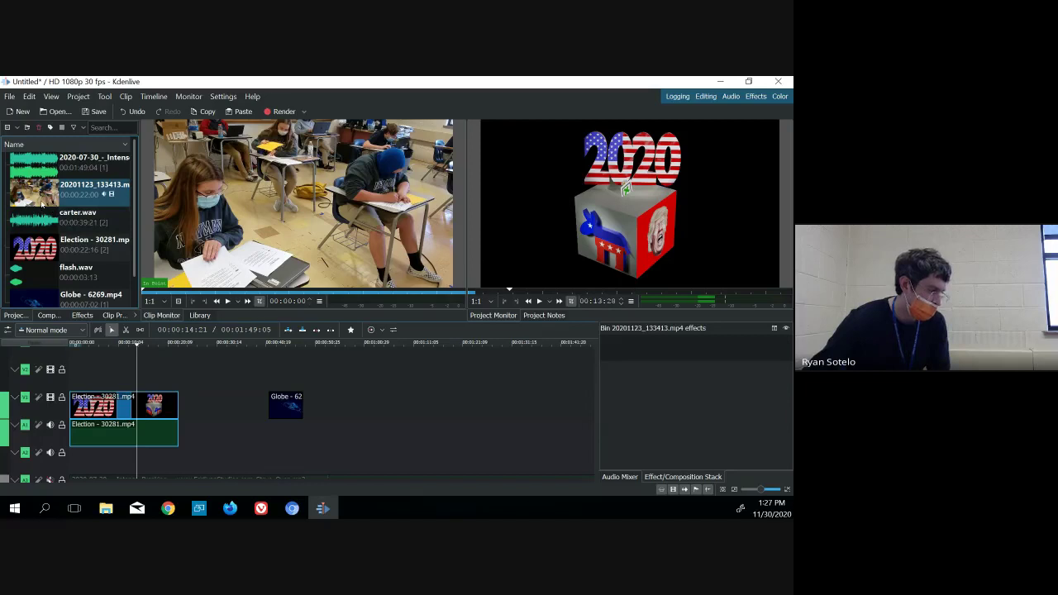
pyautogui.moveTo(41, 203); pyautogui.dragTo(118, 386)
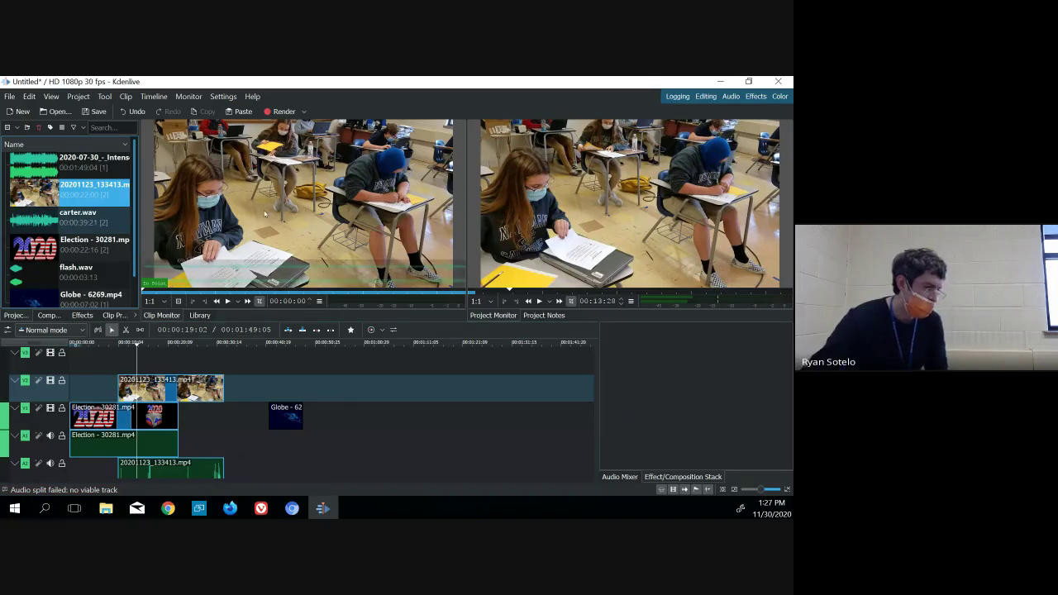
# - Play back 20201123_133413.mp4 in the clip monitor to review the latter part of its footage
pyautogui.moveTo(184, 296)
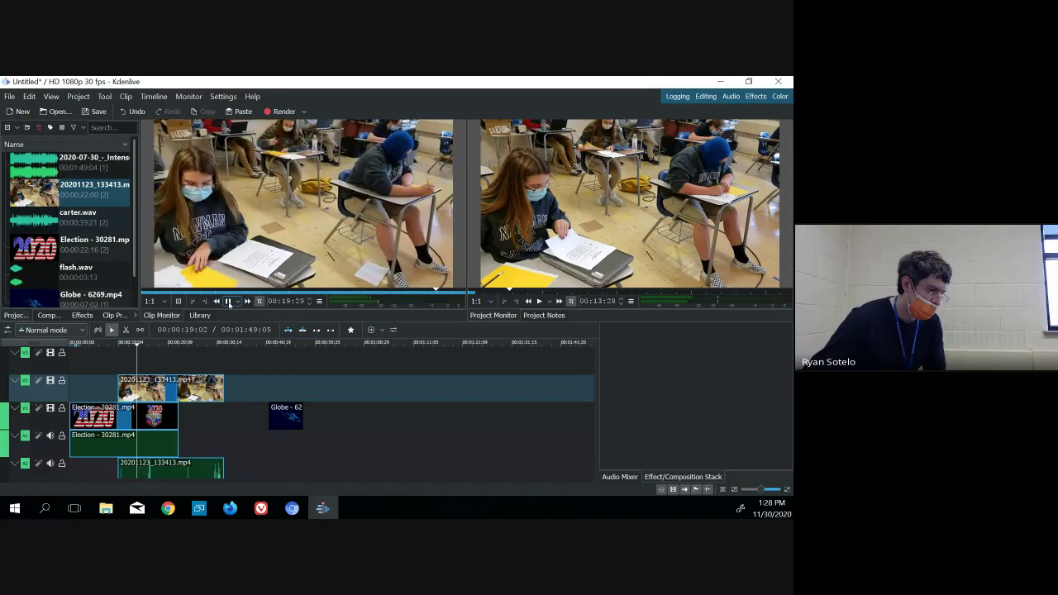
pyautogui.click(228, 301)
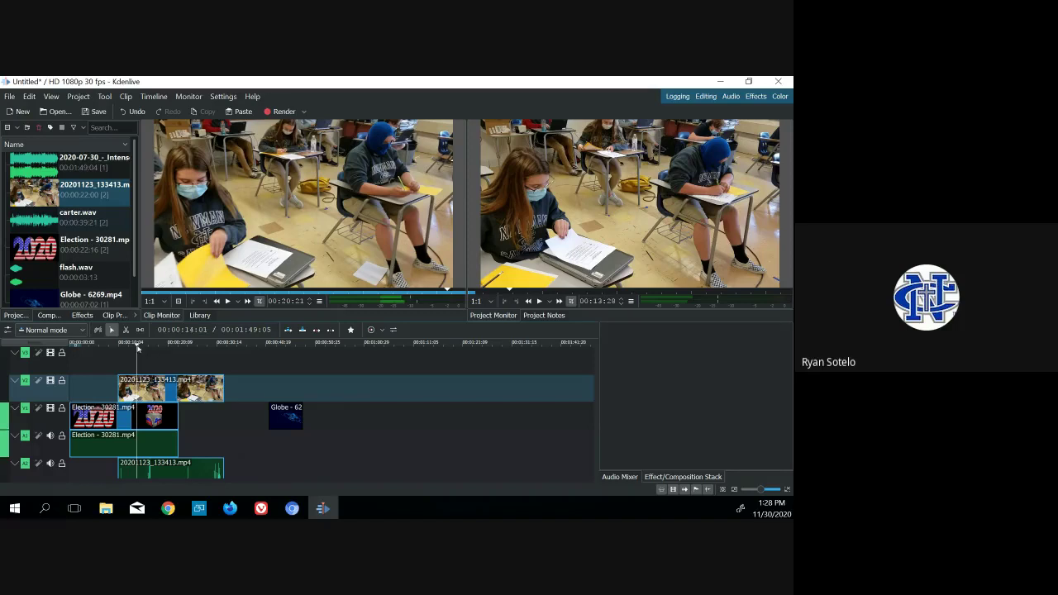
pyautogui.click(367, 293)
pyautogui.click(228, 303)
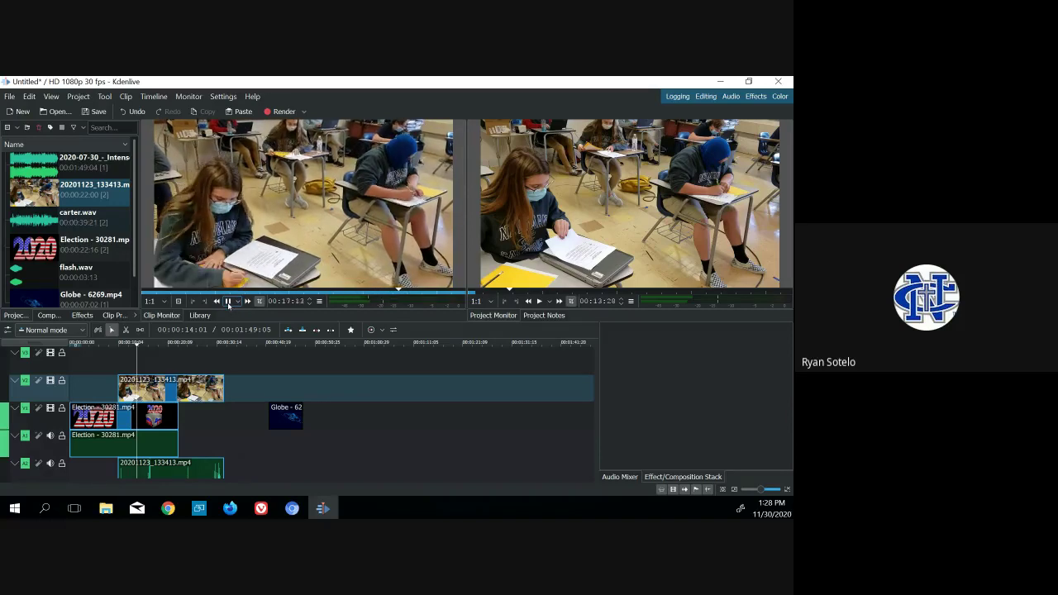
pyautogui.click(228, 303)
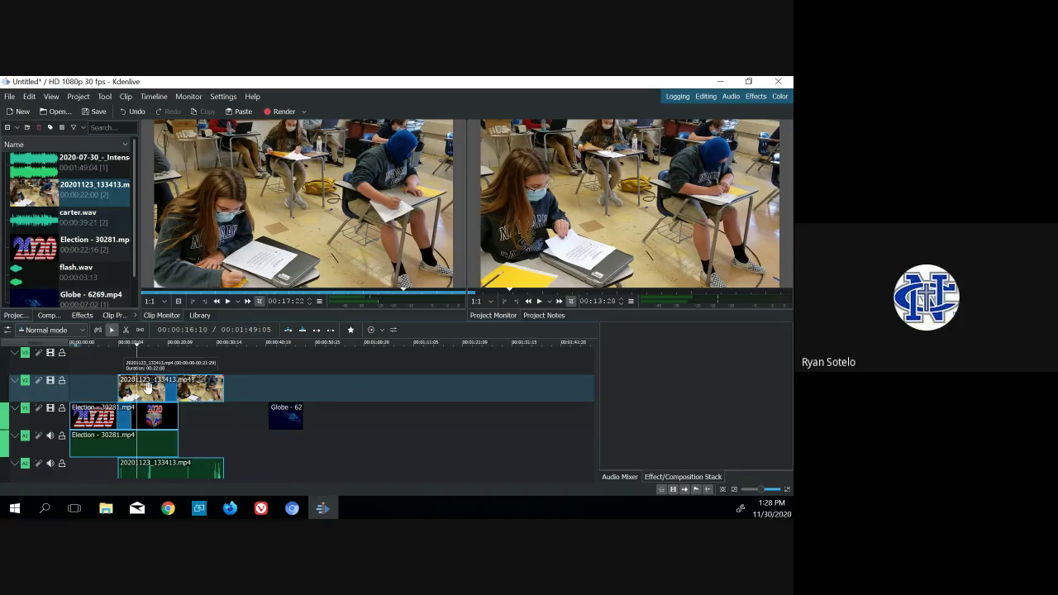
# - Move the 20201123_133413.mp4 clip to start at about 16 seconds and play the timeline from the beginning to 00:00:09:15
pyautogui.moveTo(147, 386); pyautogui.dragTo(176, 390)
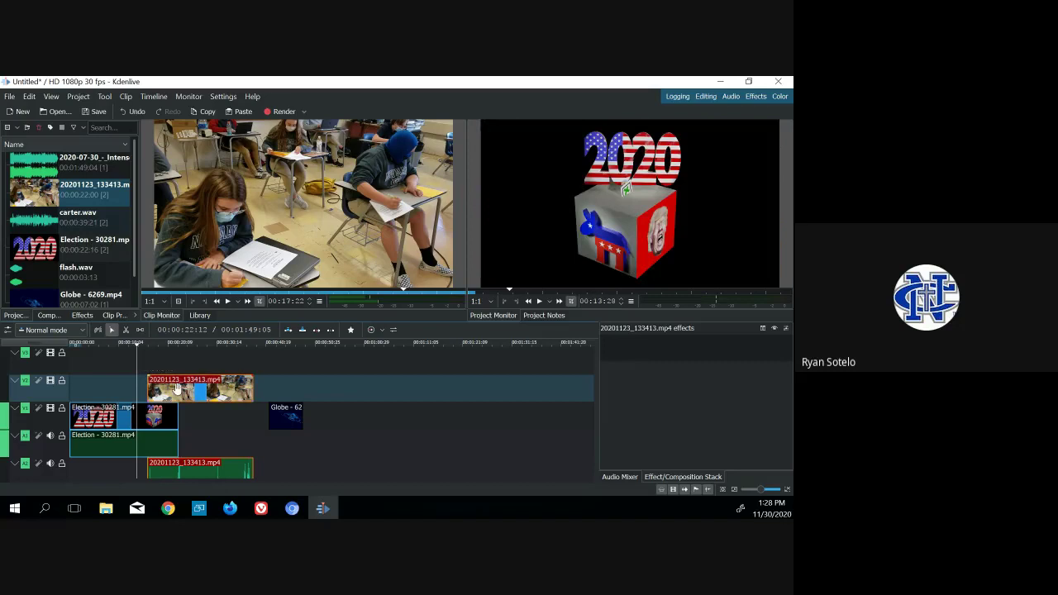
pyautogui.moveTo(137, 347); pyautogui.dragTo(115, 353)
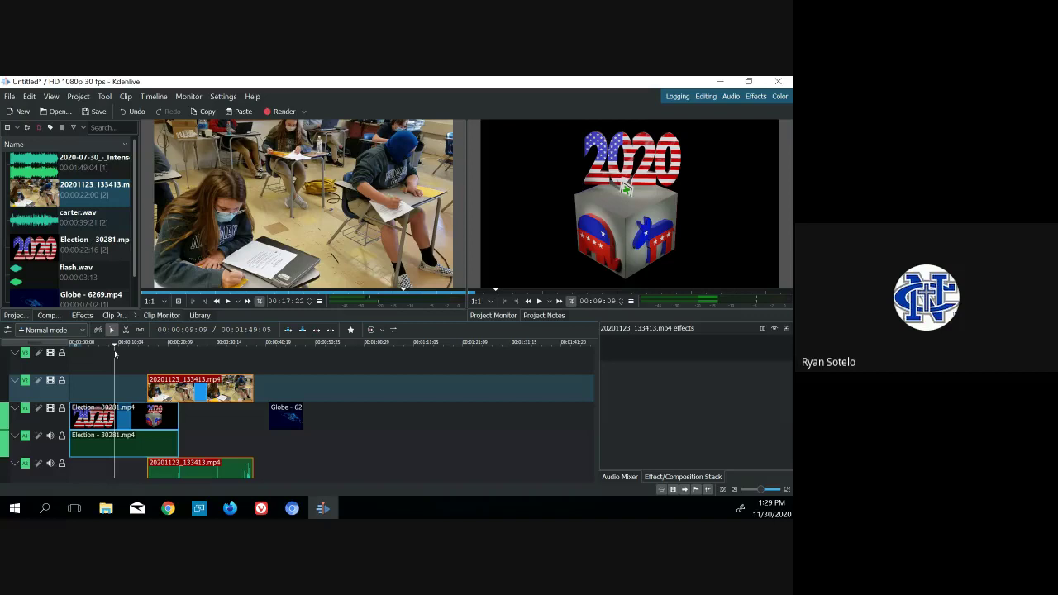
pyautogui.moveTo(116, 353); pyautogui.dragTo(71, 353)
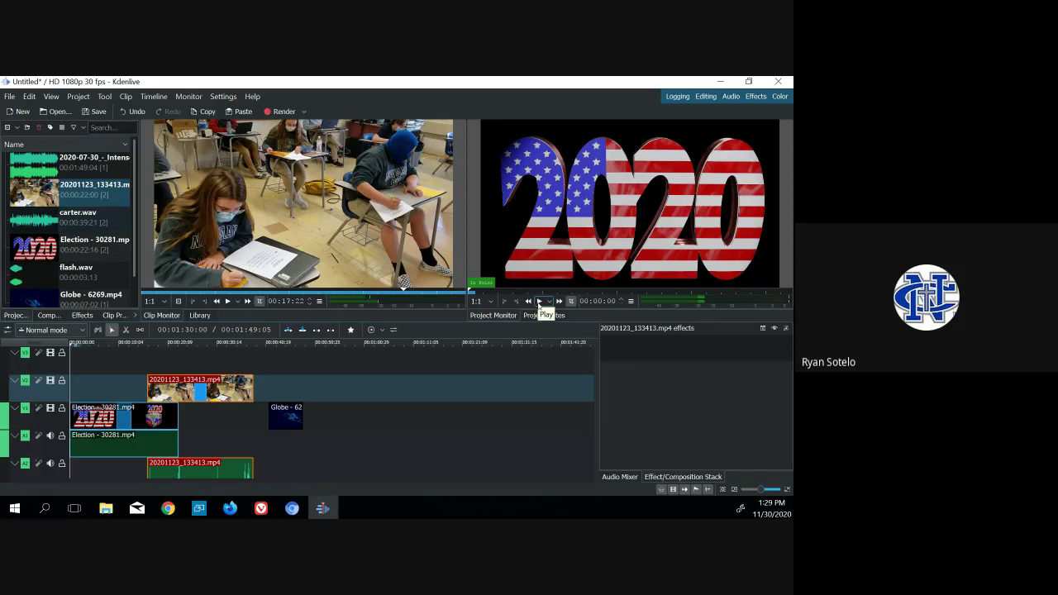
pyautogui.click(539, 302)
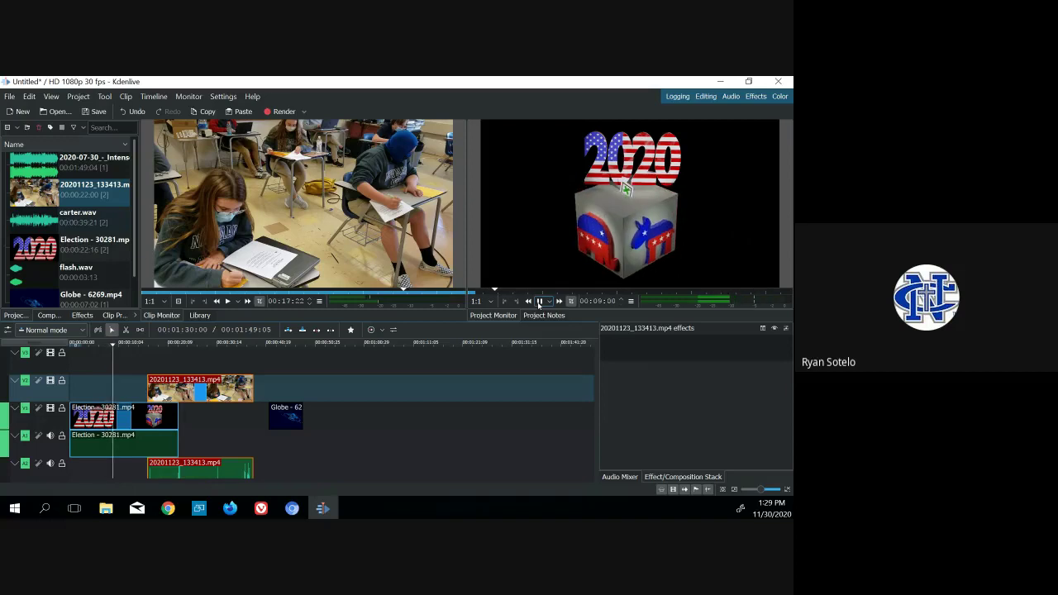
pyautogui.click(538, 303)
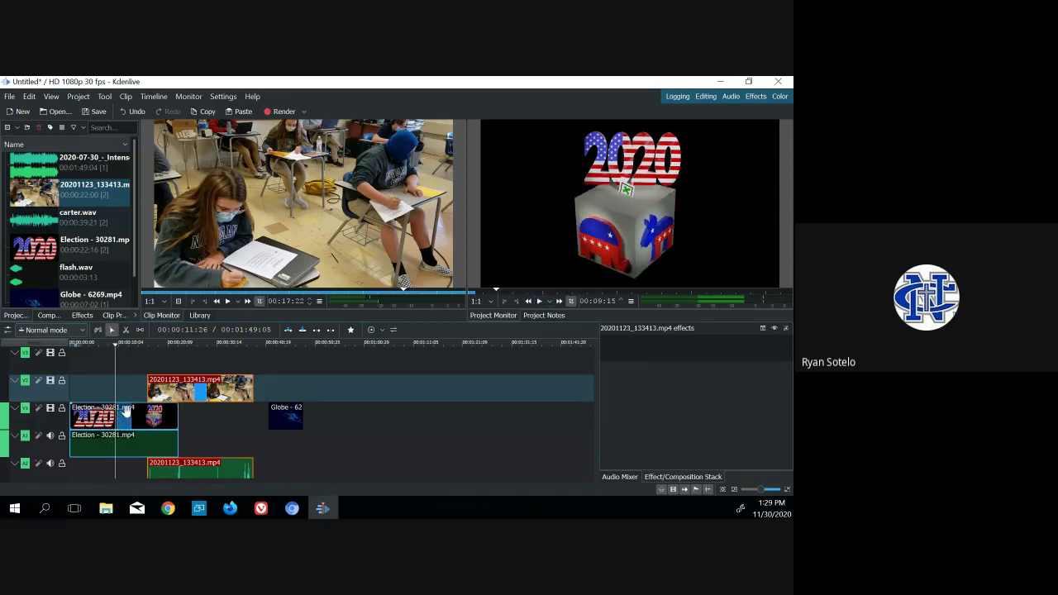
# - Split the Election clip at the playhead at 00:00:09:15 and delete its second part
pyautogui.click(125, 330)
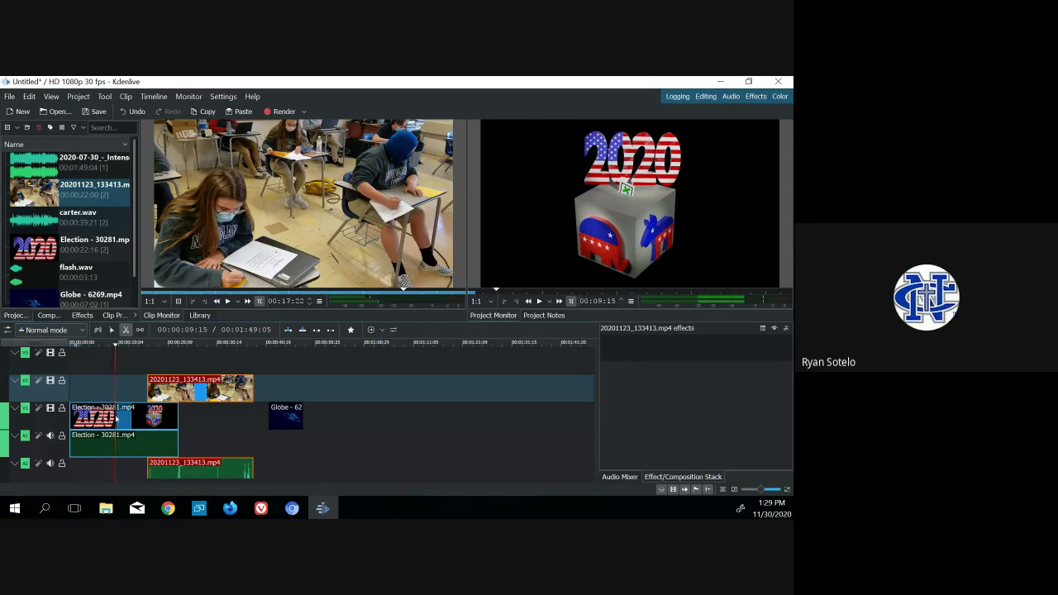
pyautogui.click(116, 419)
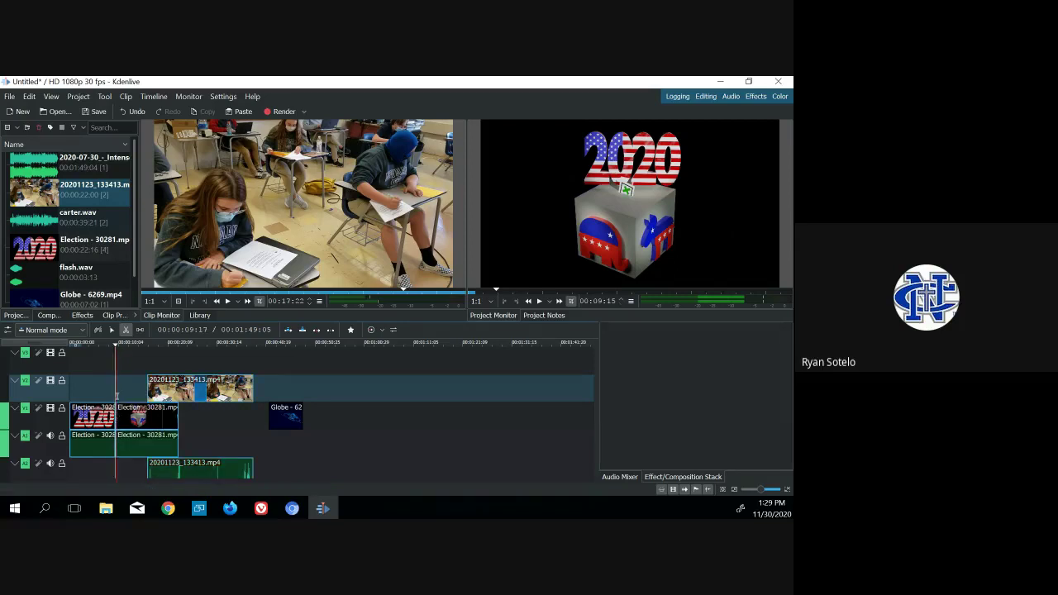
pyautogui.press('s')
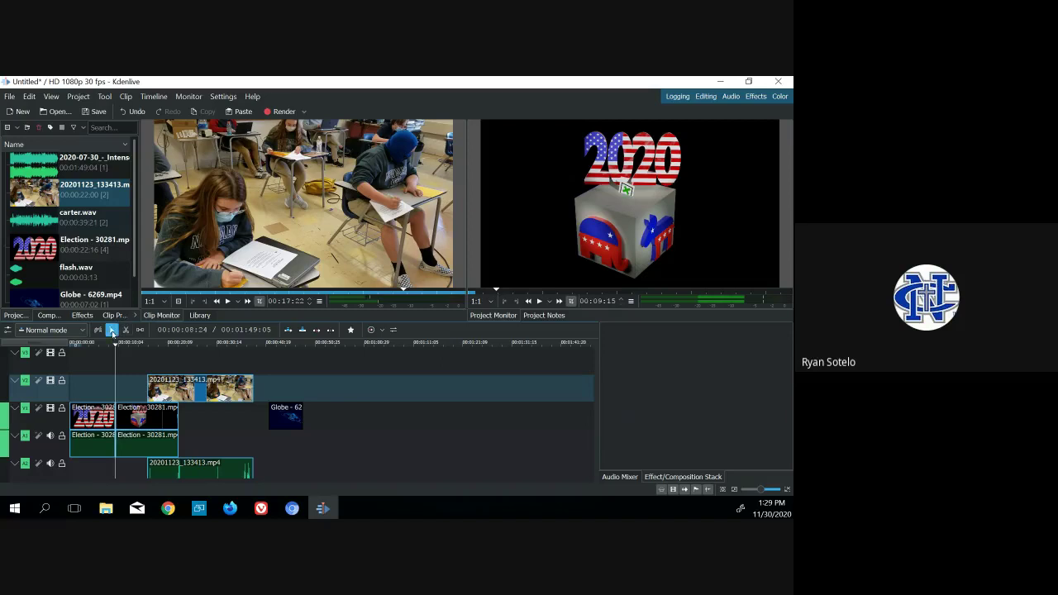
pyautogui.click(137, 419)
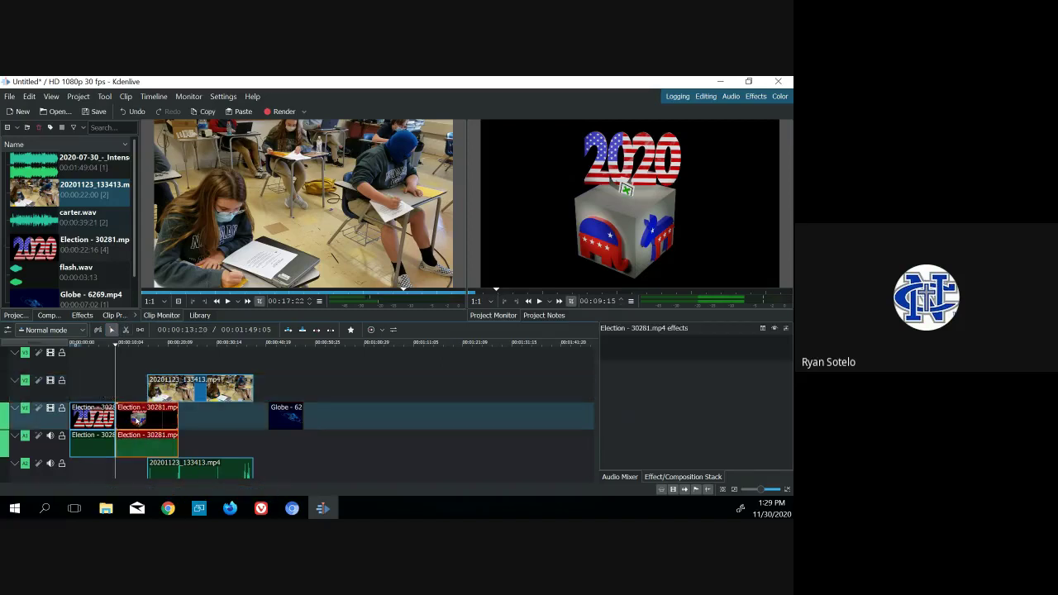
pyautogui.press('Delete')
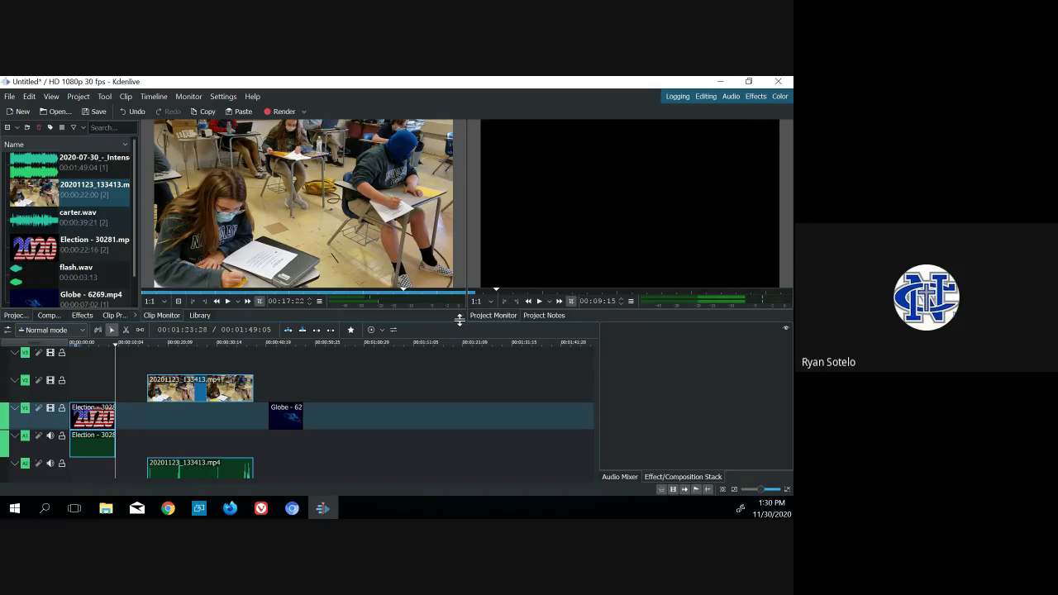
# - Enlarge the timeline area and move 20201123_133413.mp4 on V2 so it overlaps the end of the Election clip by about 2 seconds
pyautogui.moveTo(460, 320); pyautogui.dragTo(467, 254)
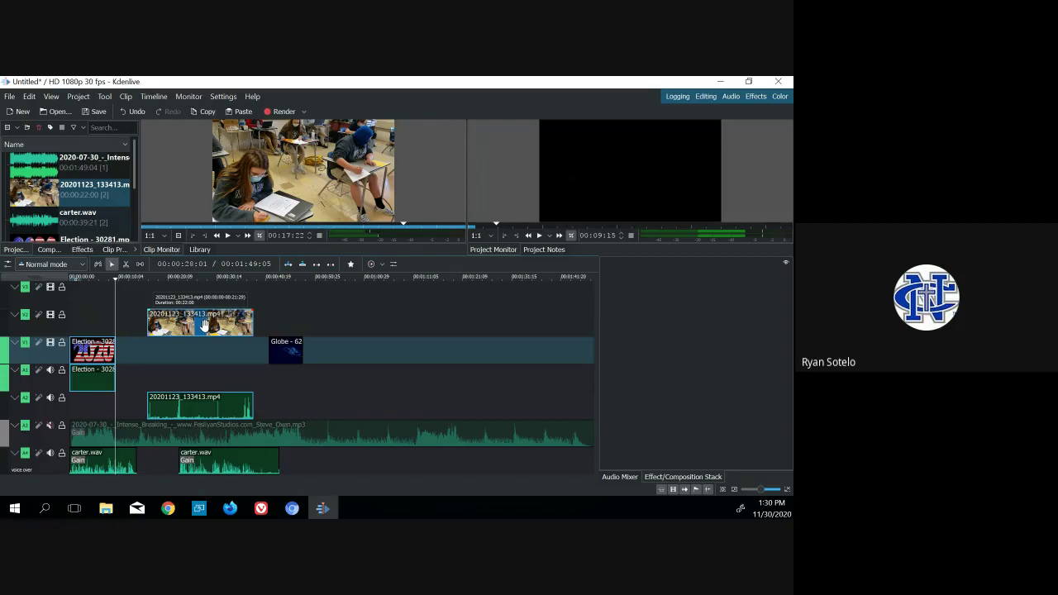
pyautogui.moveTo(205, 325); pyautogui.dragTo(172, 325)
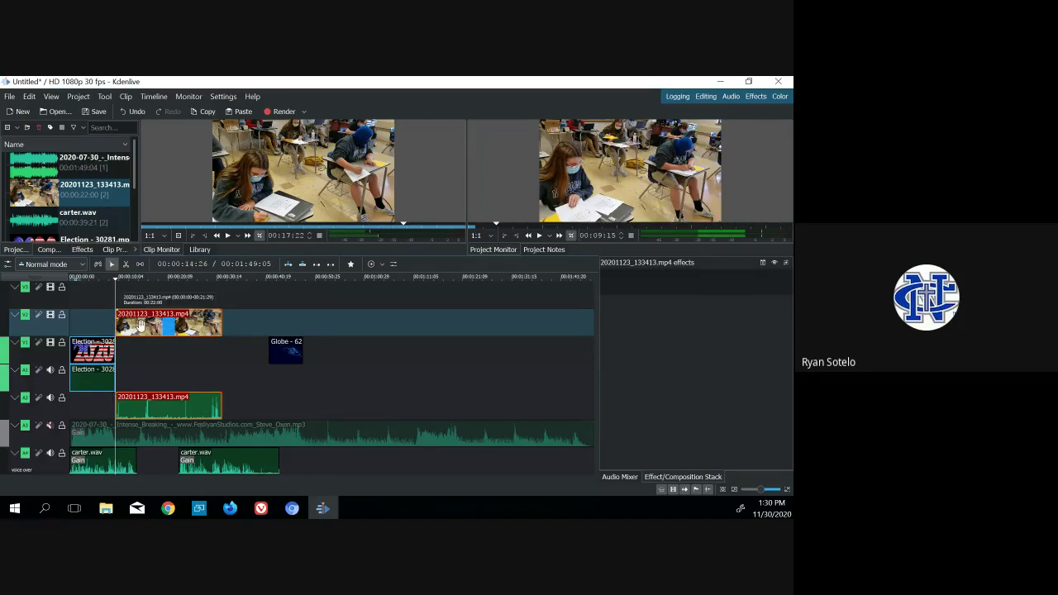
pyautogui.click(144, 326)
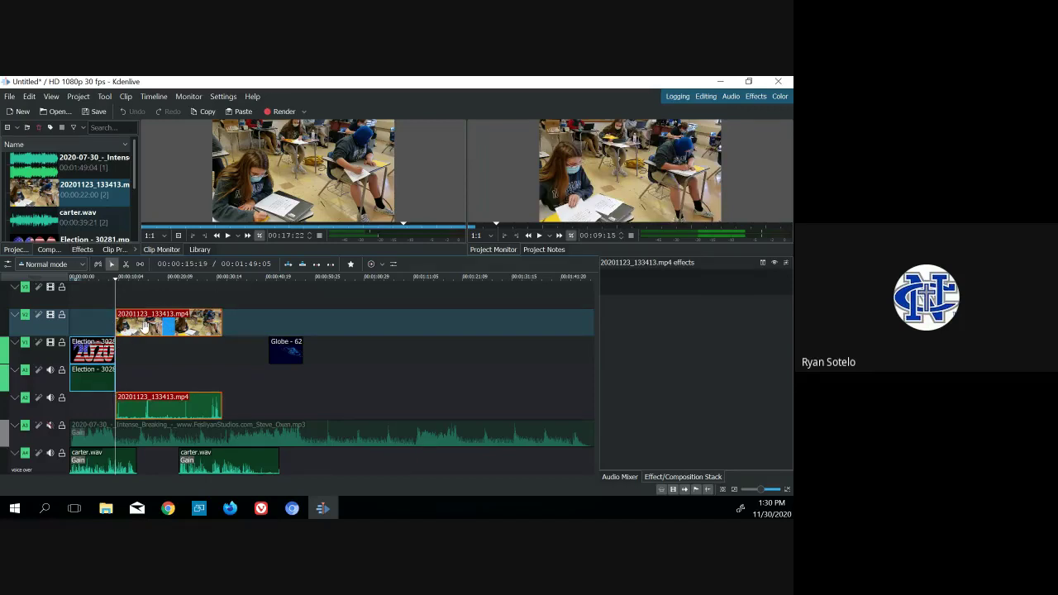
pyautogui.moveTo(141, 328); pyautogui.dragTo(133, 329)
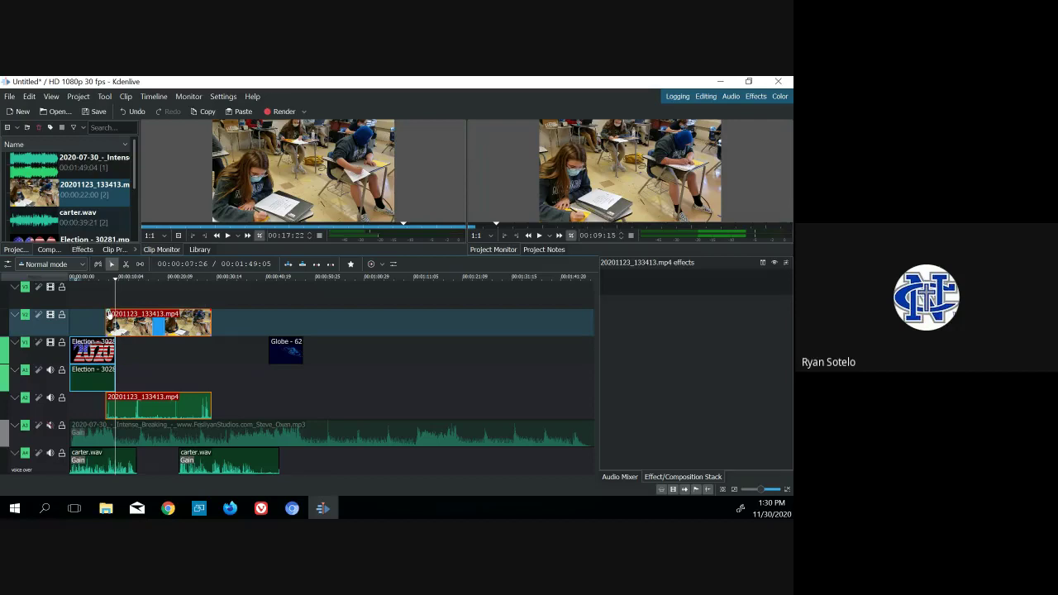
# - Add a fade-in of 00:00:01:29 to 20201123_133413.mp4 and place the playhead at 00:00:05:16, before the overlap
pyautogui.moveTo(110, 315); pyautogui.dragTo(115, 318)
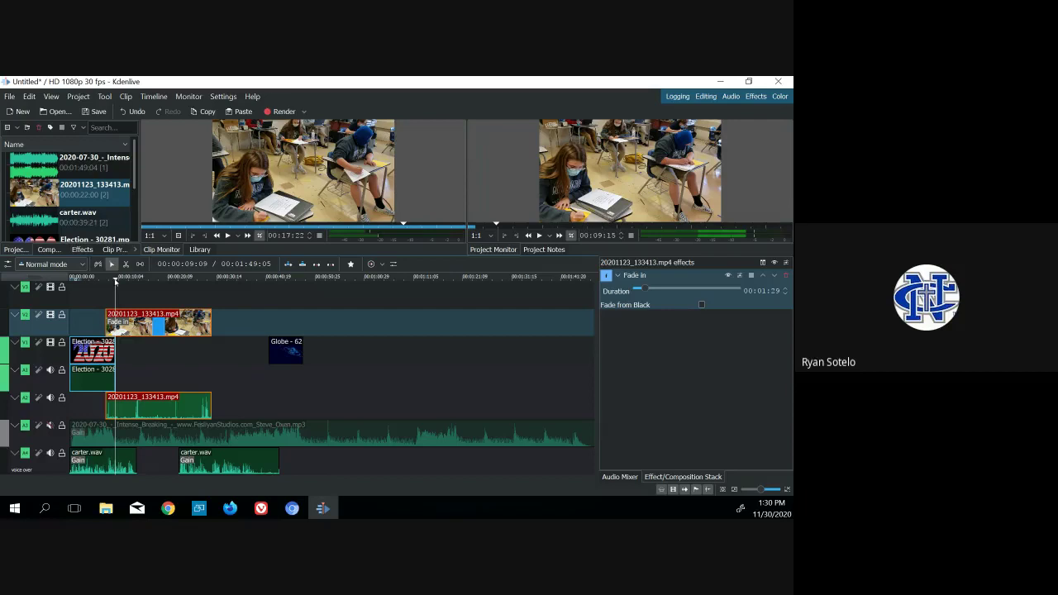
pyautogui.moveTo(115, 282); pyautogui.dragTo(96, 282)
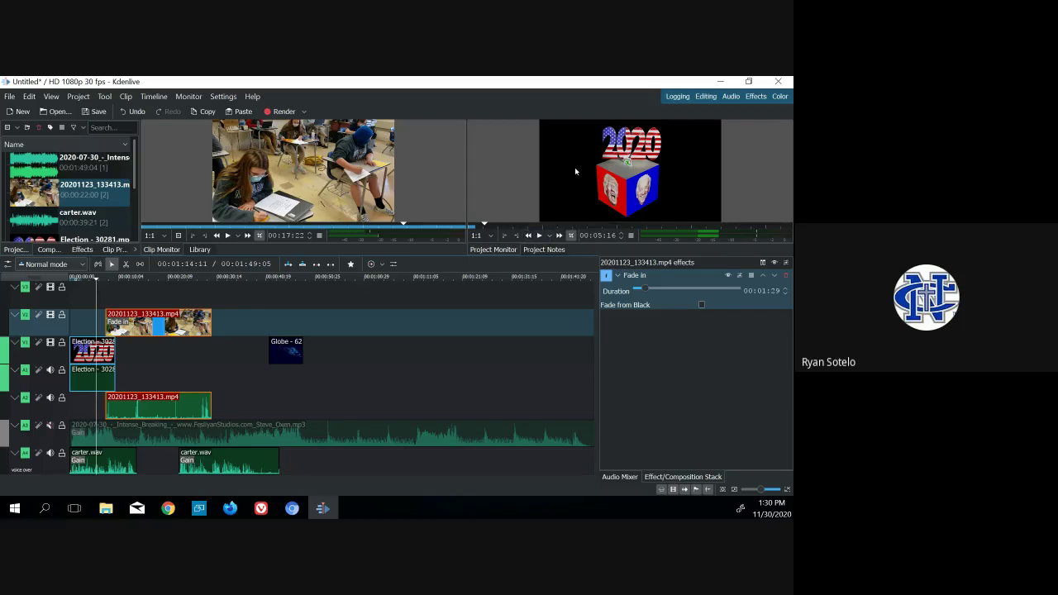
# - Play the timeline across the overlap to check the fade into 20201123_133413.mp4, stopping at 00:00:15:14 after the first carter.wav clip
pyautogui.click(539, 236)
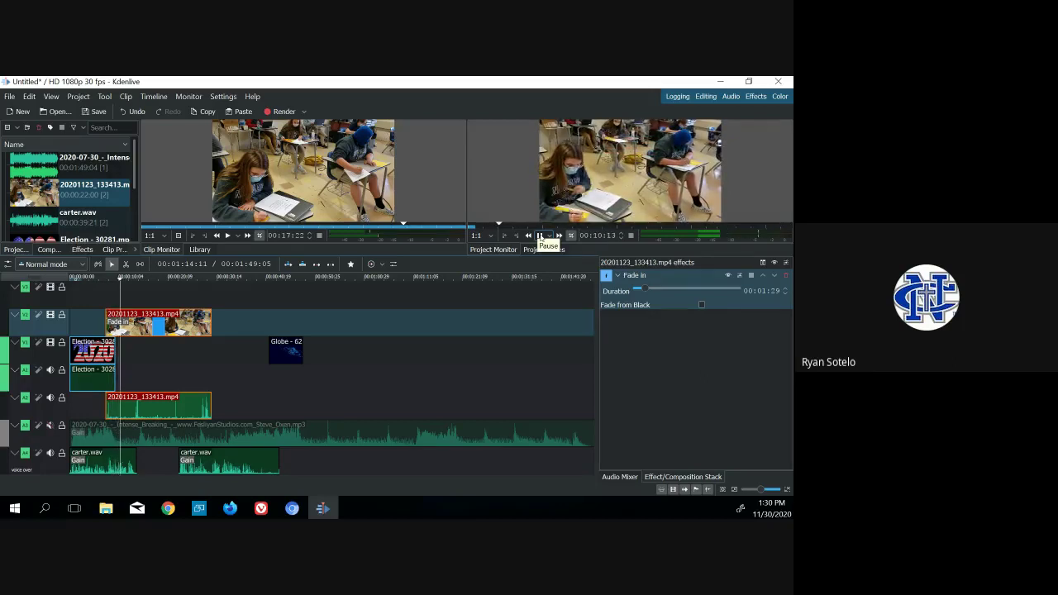
pyautogui.click(539, 236)
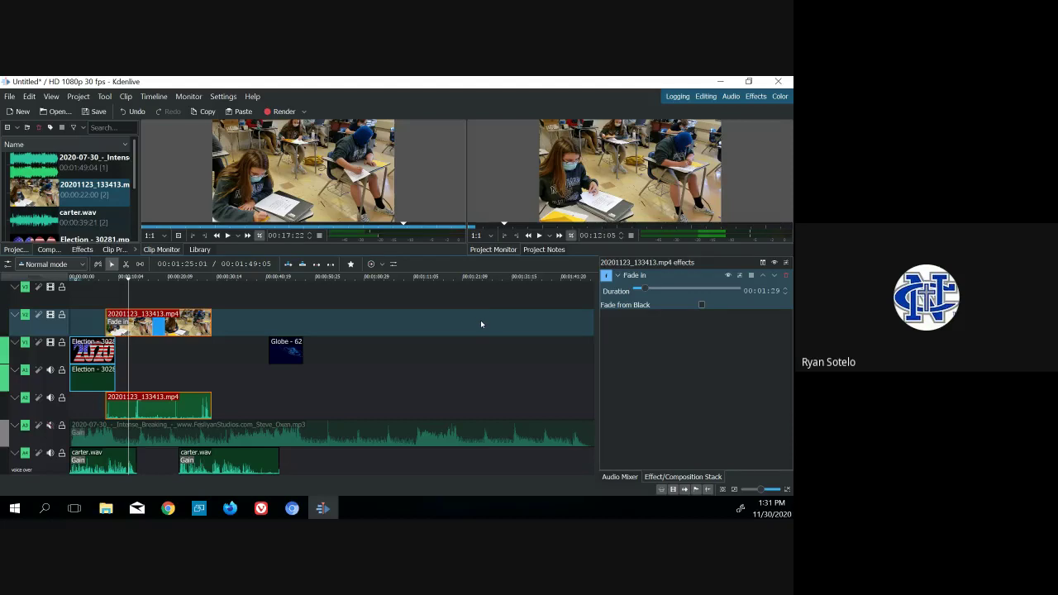
pyautogui.click(540, 236)
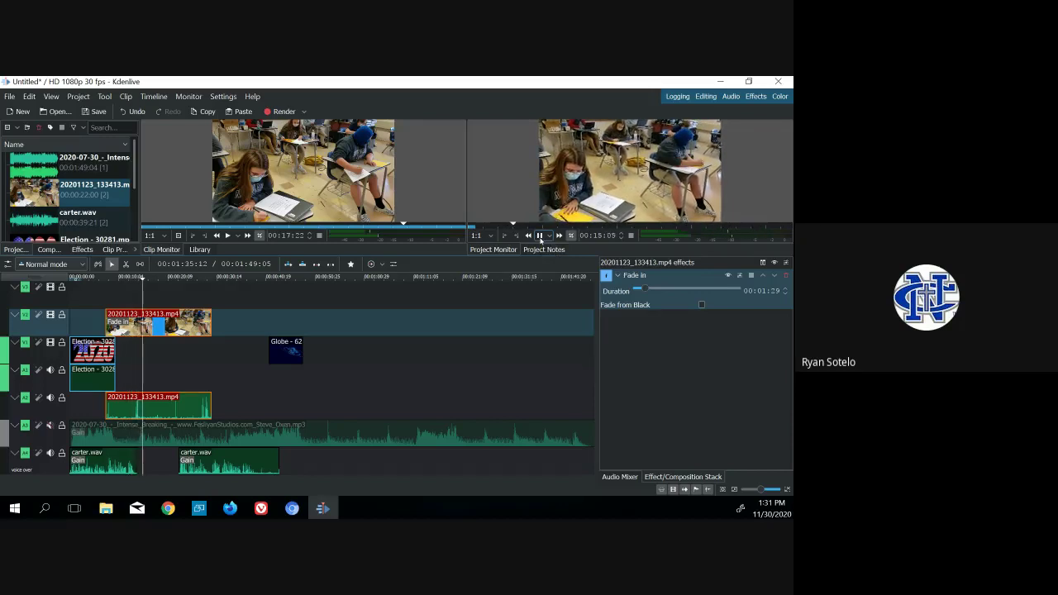
pyautogui.click(540, 236)
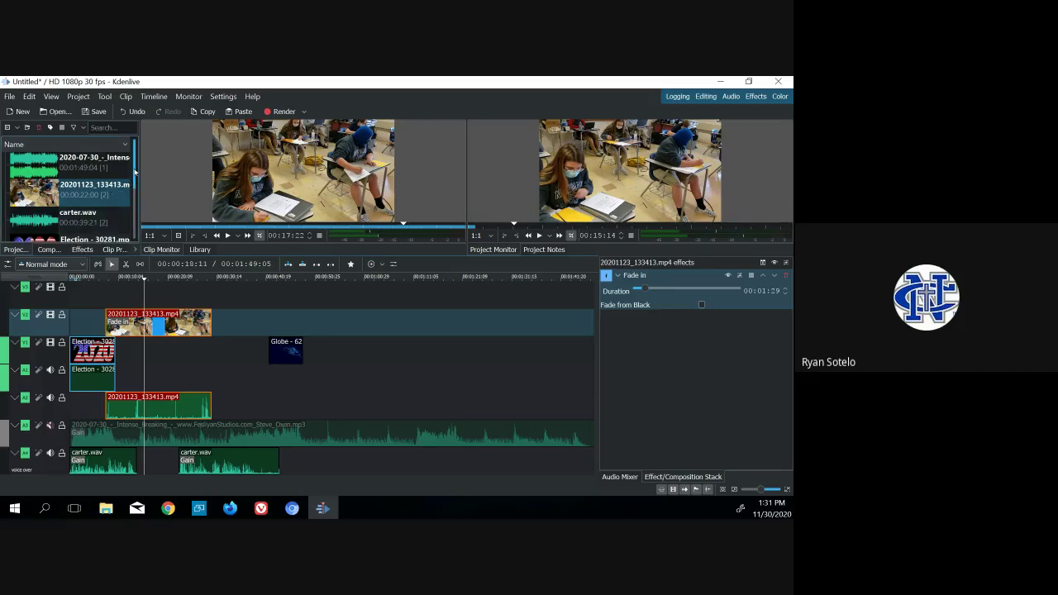
# - Place flash.wav at 00:00:15:14 on the voice over track between the two carter.wav clips, and play from 00:00:13:02 to 00:00:18:14
pyautogui.moveTo(135, 171); pyautogui.dragTo(134, 224)
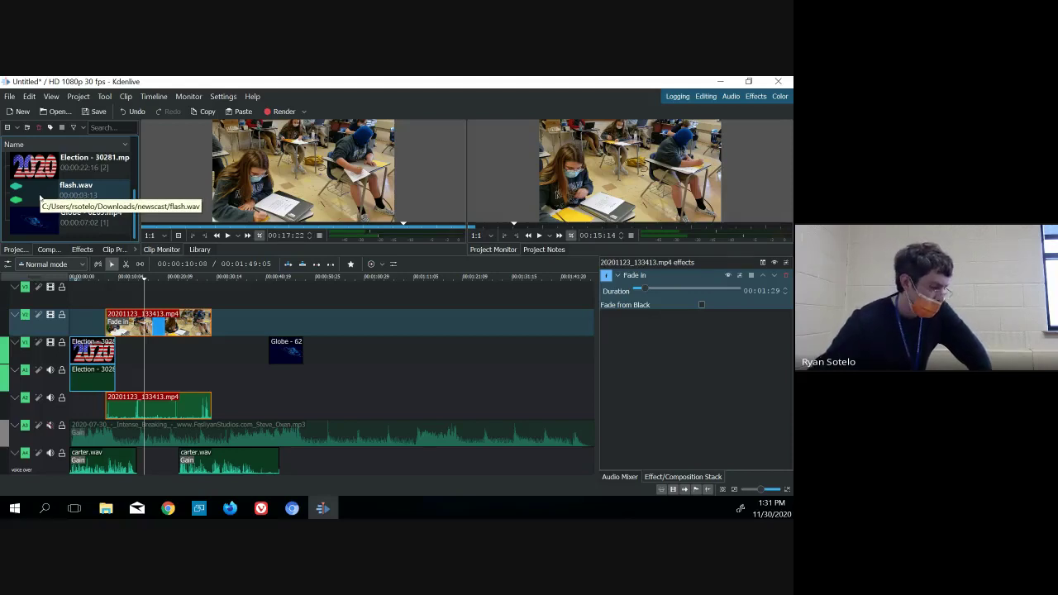
pyautogui.moveTo(39, 198); pyautogui.dragTo(147, 468)
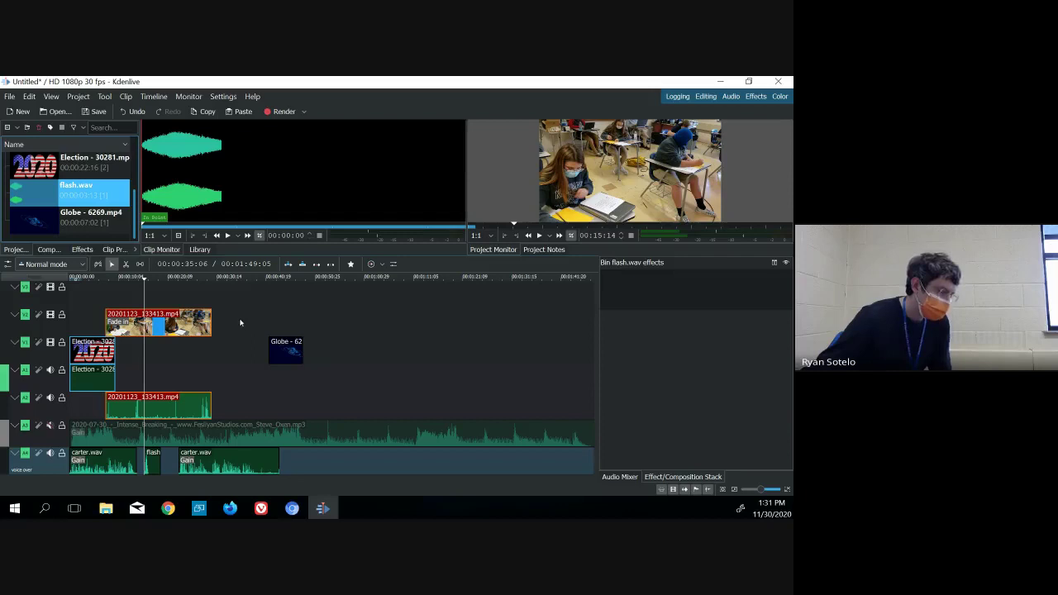
pyautogui.click(133, 279)
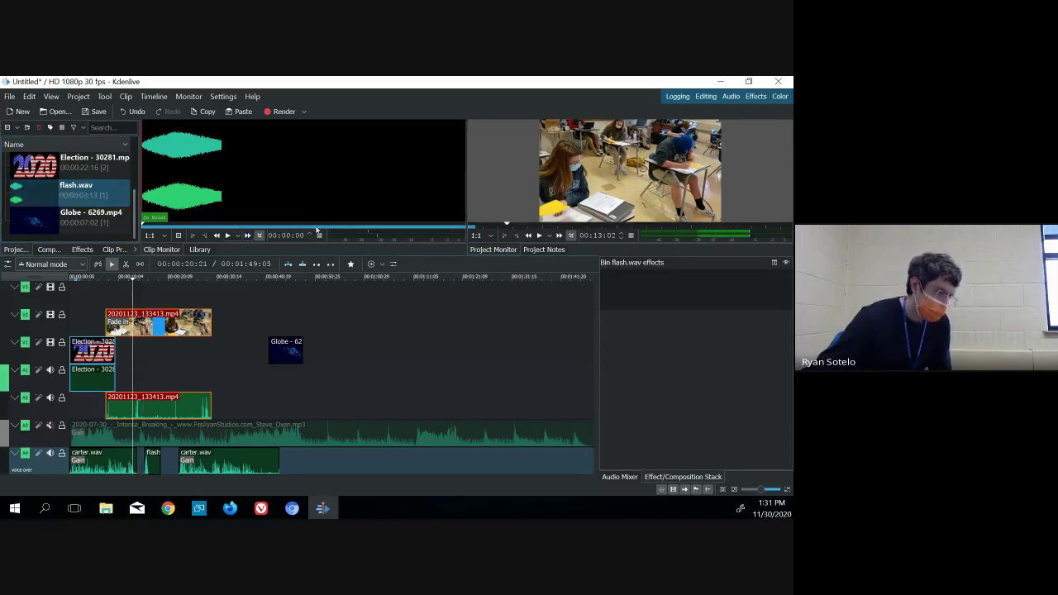
pyautogui.click(539, 236)
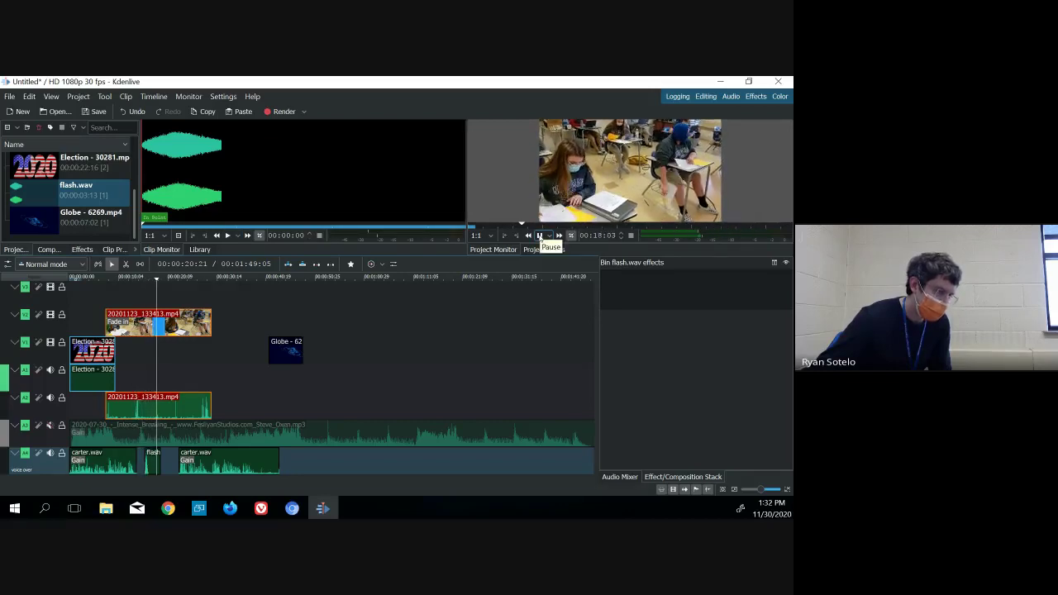
pyautogui.click(539, 236)
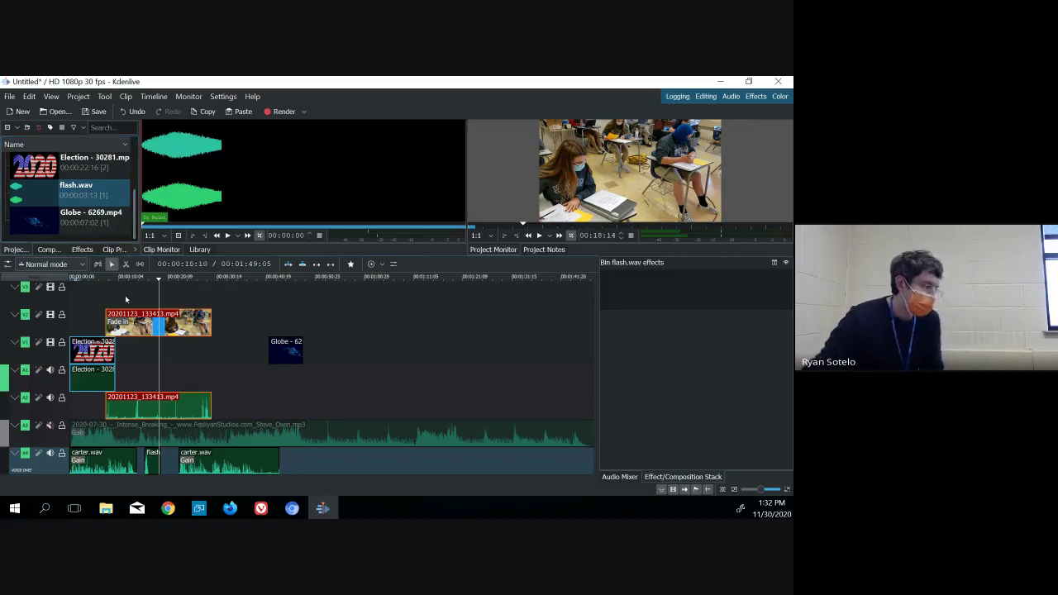
pyautogui.click(134, 215)
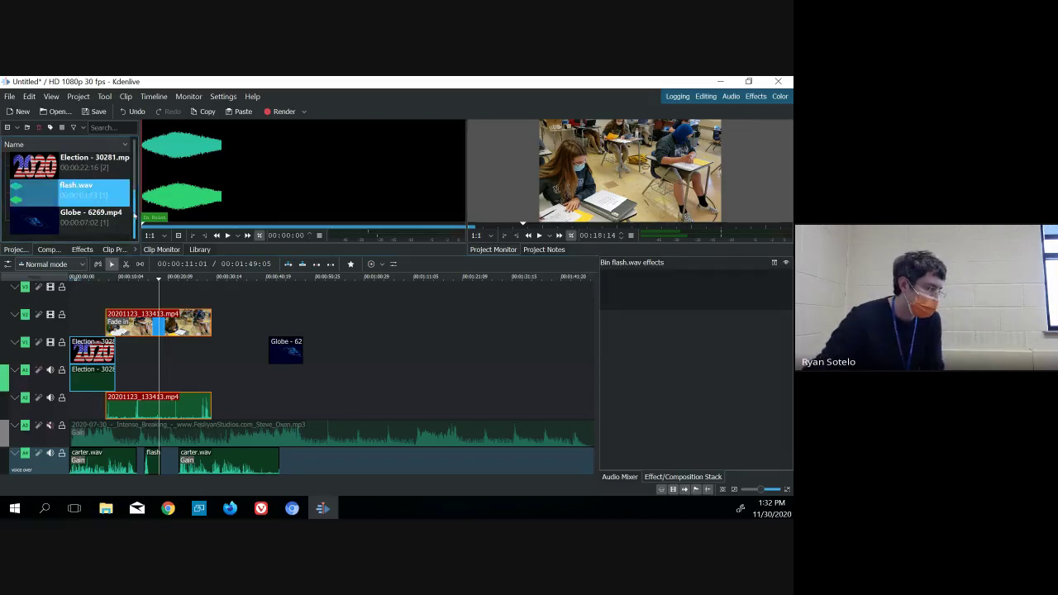
pyautogui.rightClick(93, 240)
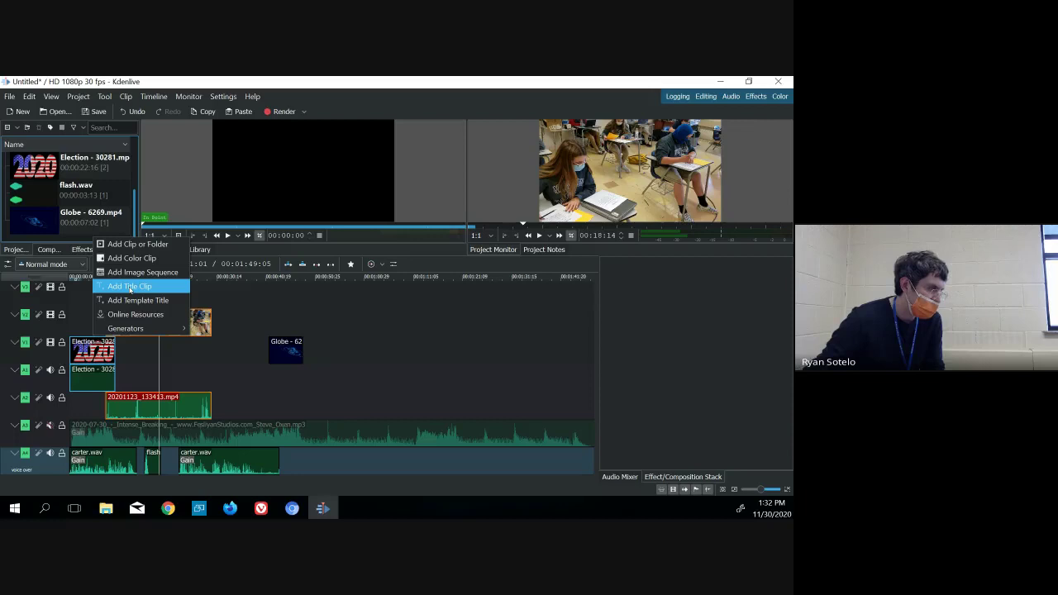
pyautogui.click(130, 287)
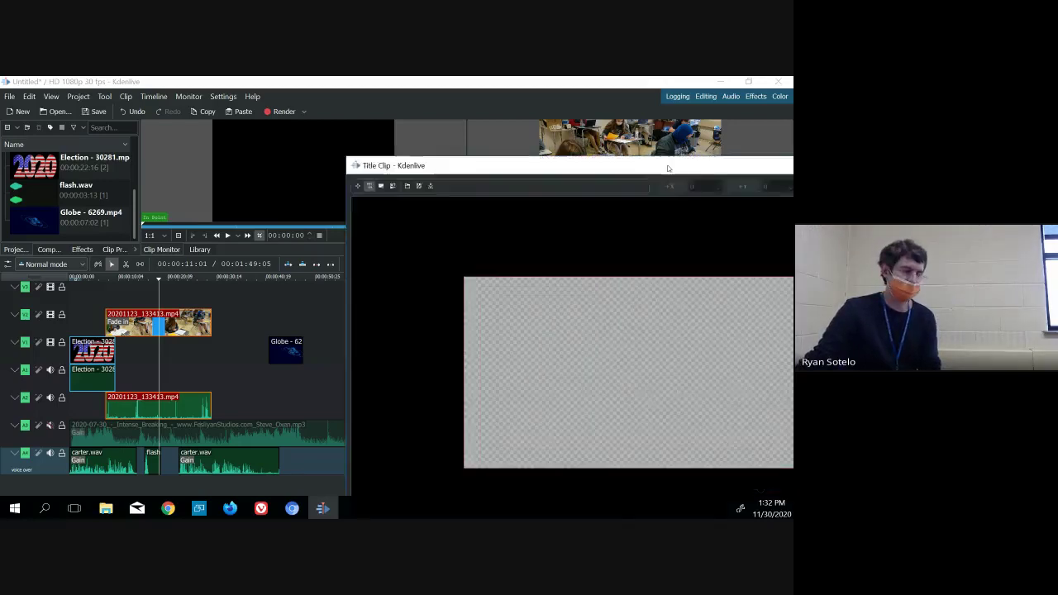
pyautogui.moveTo(389, 115); pyautogui.dragTo(347, 100)
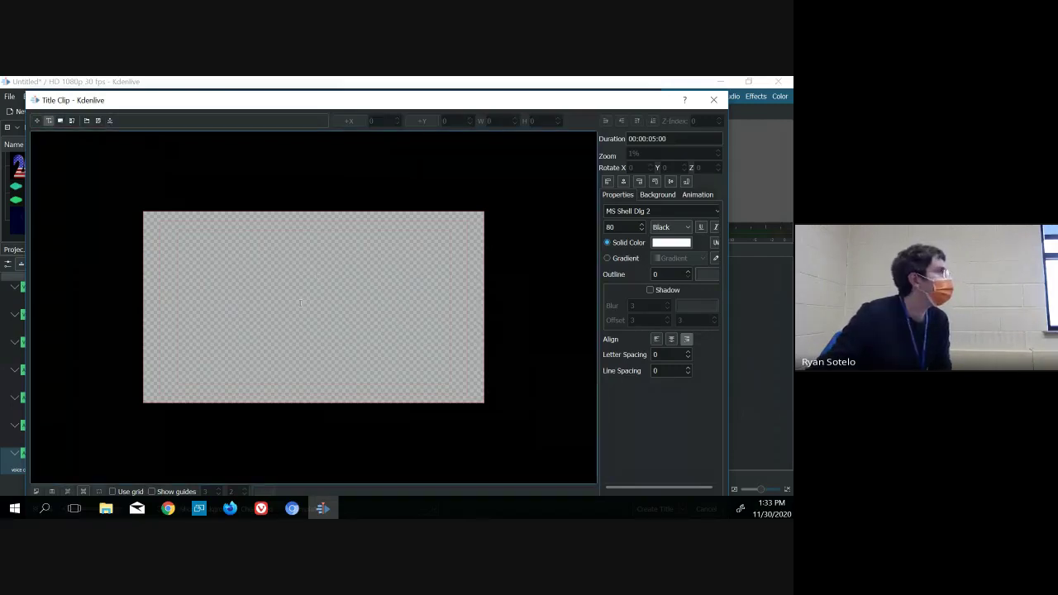
pyautogui.click(713, 99)
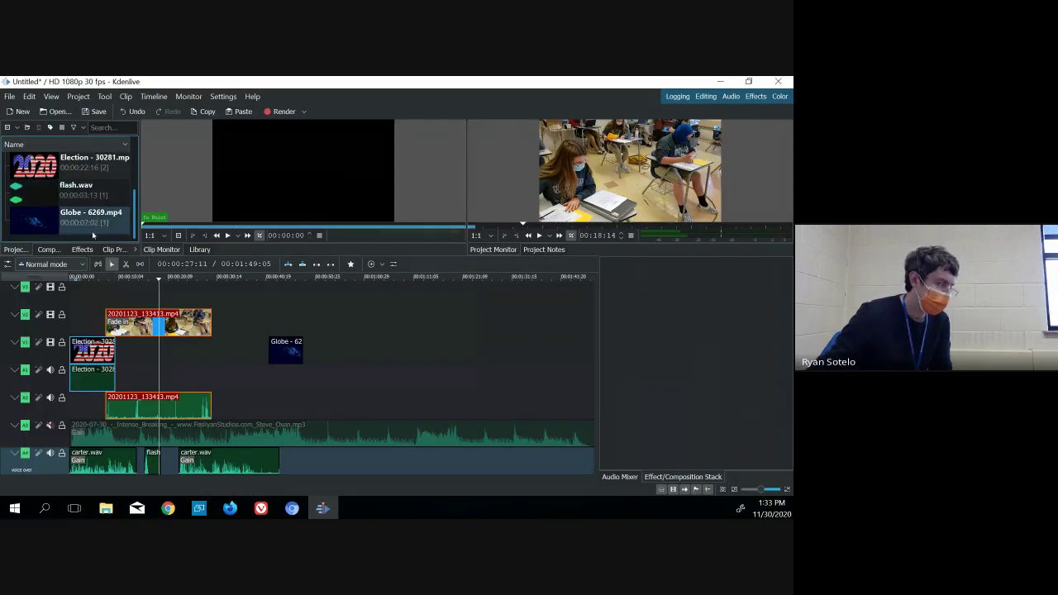
# - Start a new title clip and draw a rectangle about 538 by 99 pixels in the lower-left area of the frame
pyautogui.rightClick(92, 238)
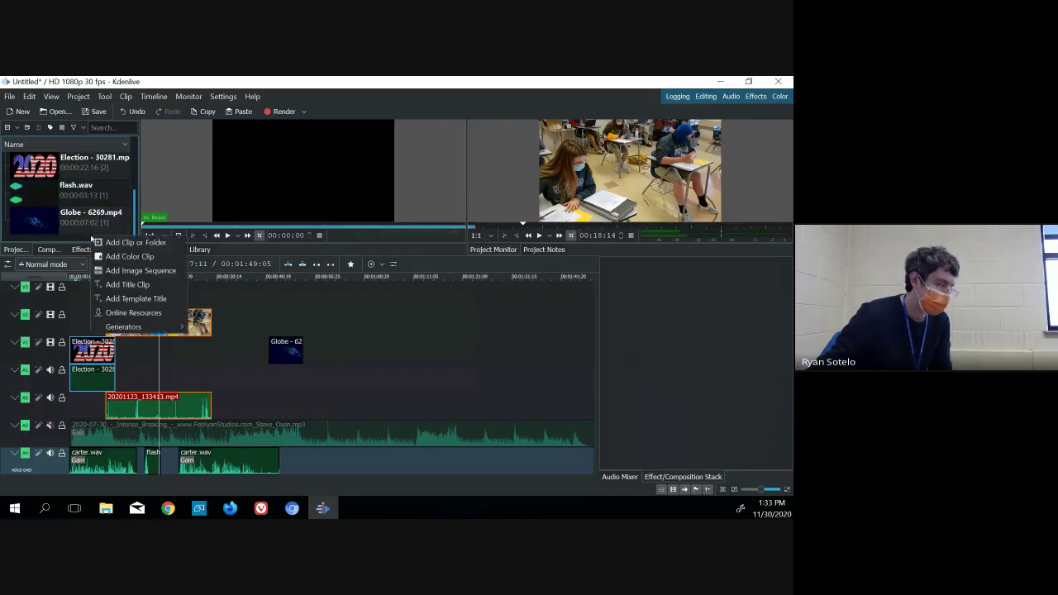
pyautogui.click(130, 284)
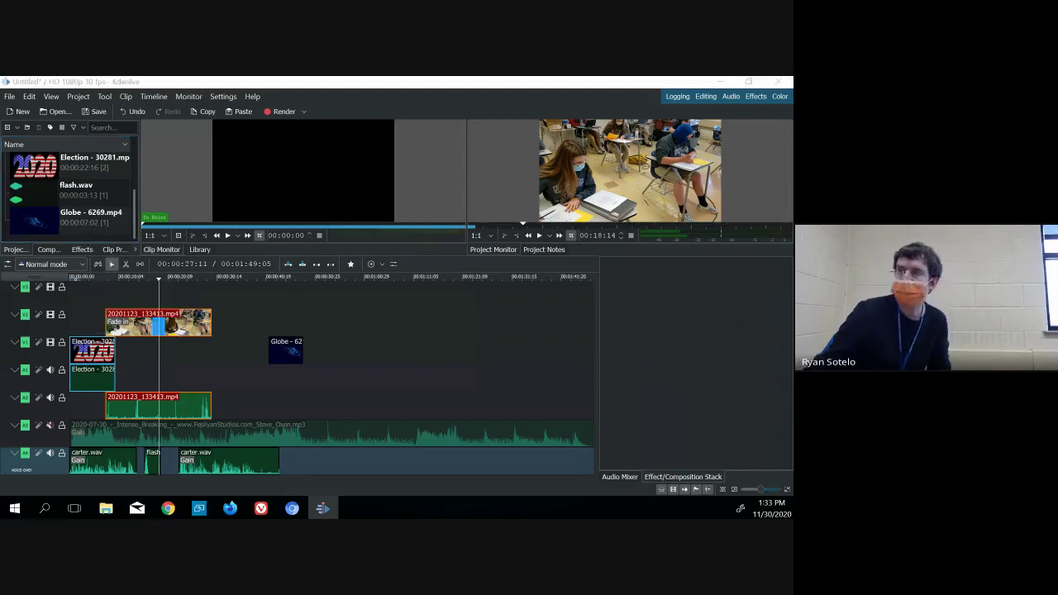
pyautogui.moveTo(433, 165); pyautogui.dragTo(305, 98)
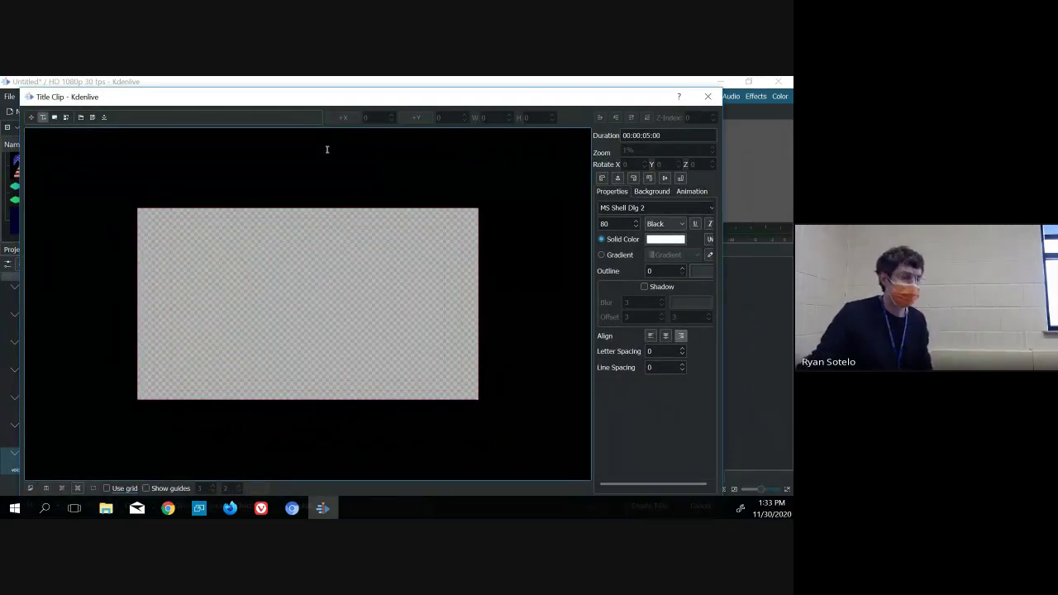
pyautogui.click(54, 118)
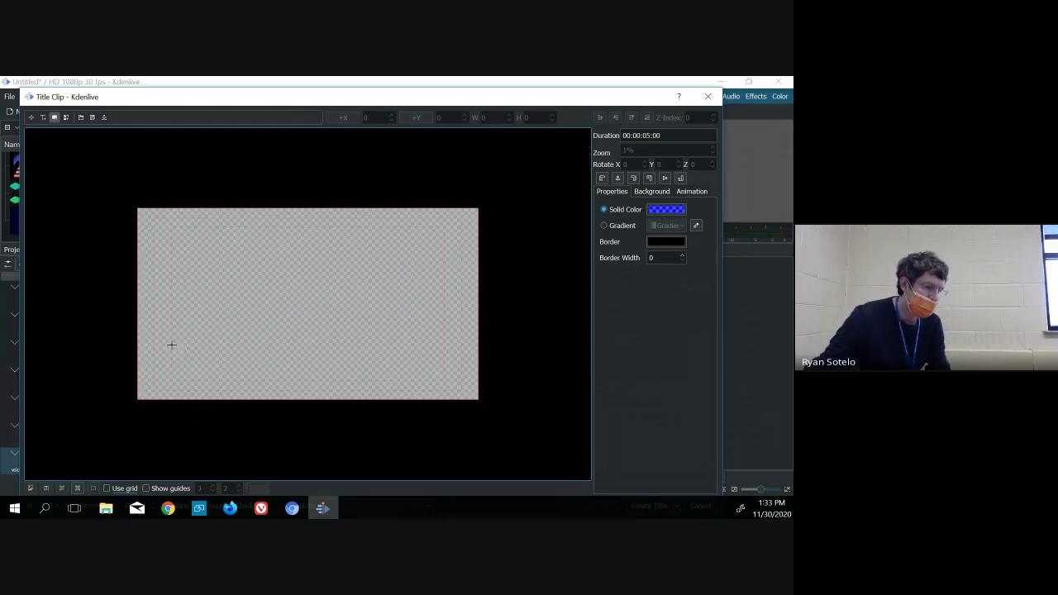
pyautogui.moveTo(172, 345); pyautogui.dragTo(266, 358)
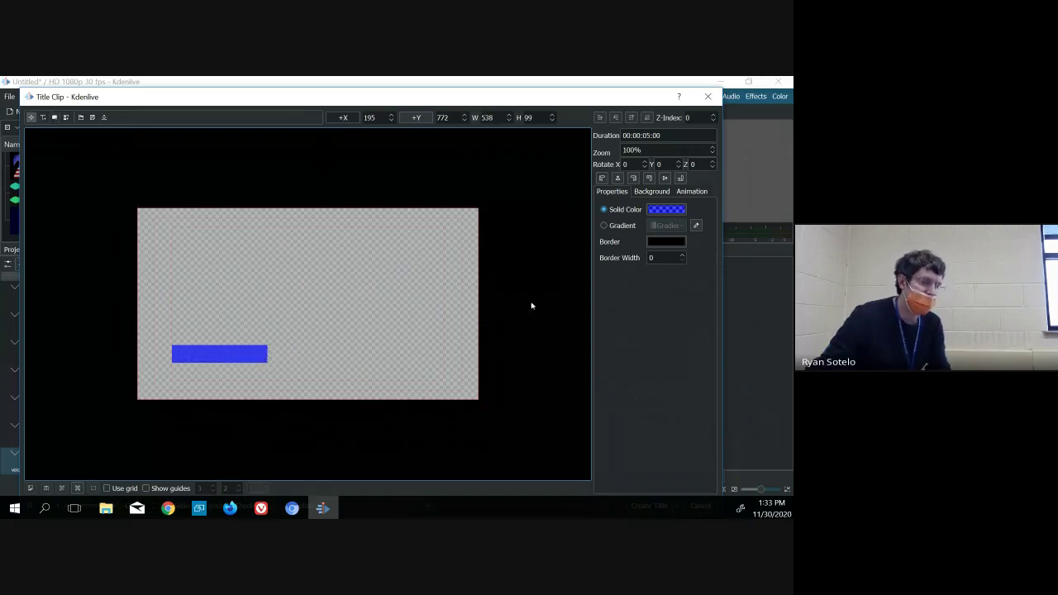
# - Fill the title rectangle with solid red #ff0000, keeping its alpha channel at 200
pyautogui.click(623, 227)
pyautogui.click(623, 213)
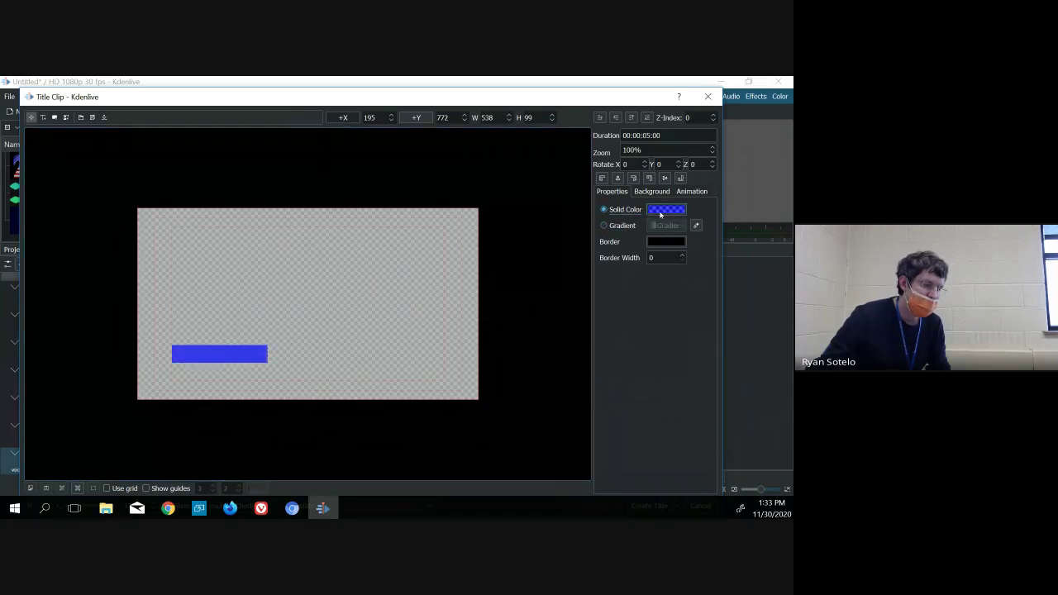
pyautogui.click(661, 212)
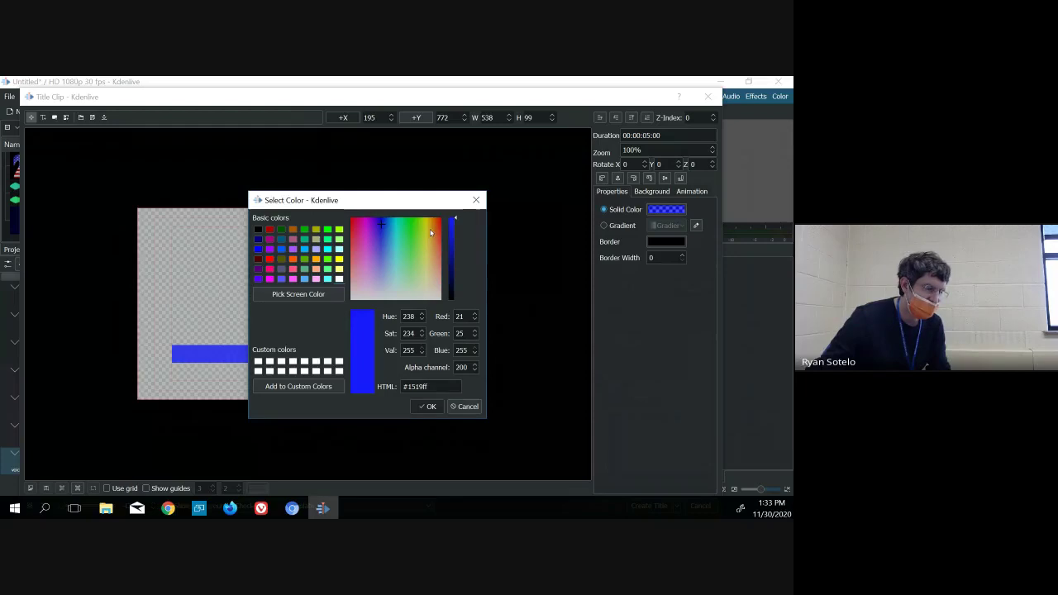
pyautogui.moveTo(432, 232); pyautogui.dragTo(444, 217)
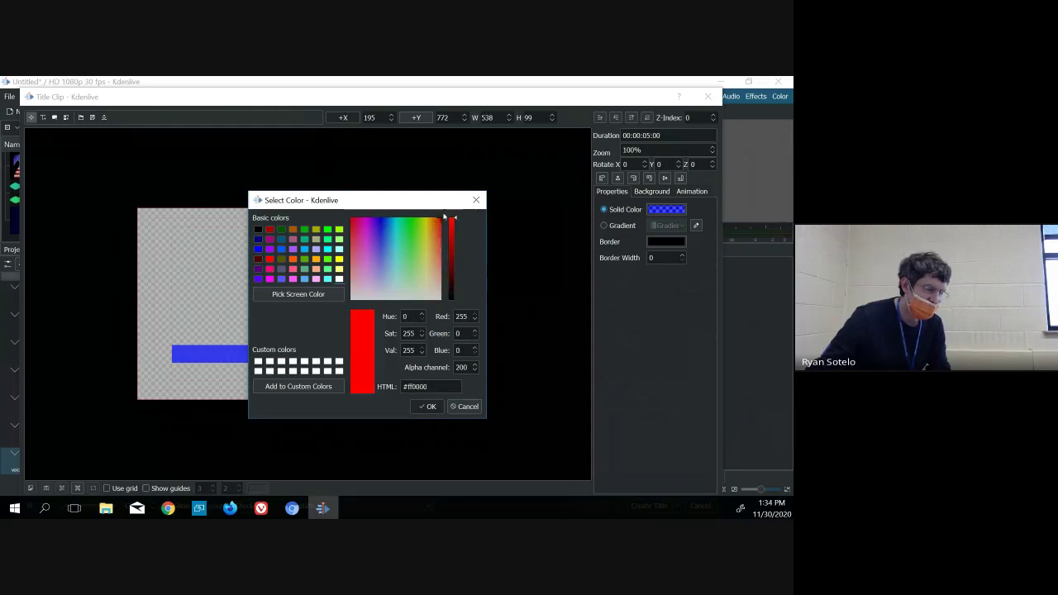
pyautogui.click(427, 406)
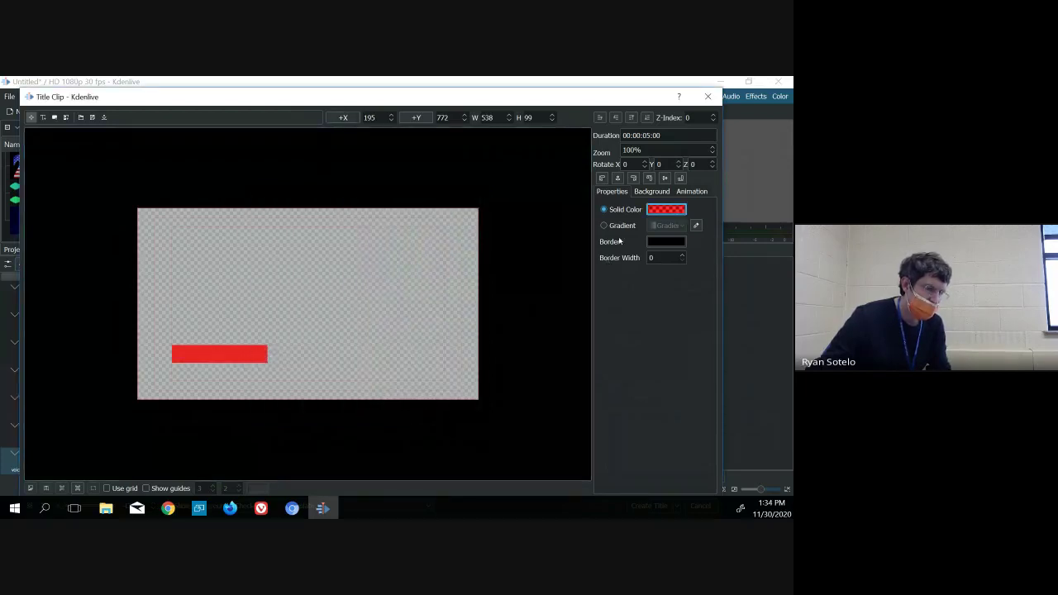
pyautogui.click(655, 211)
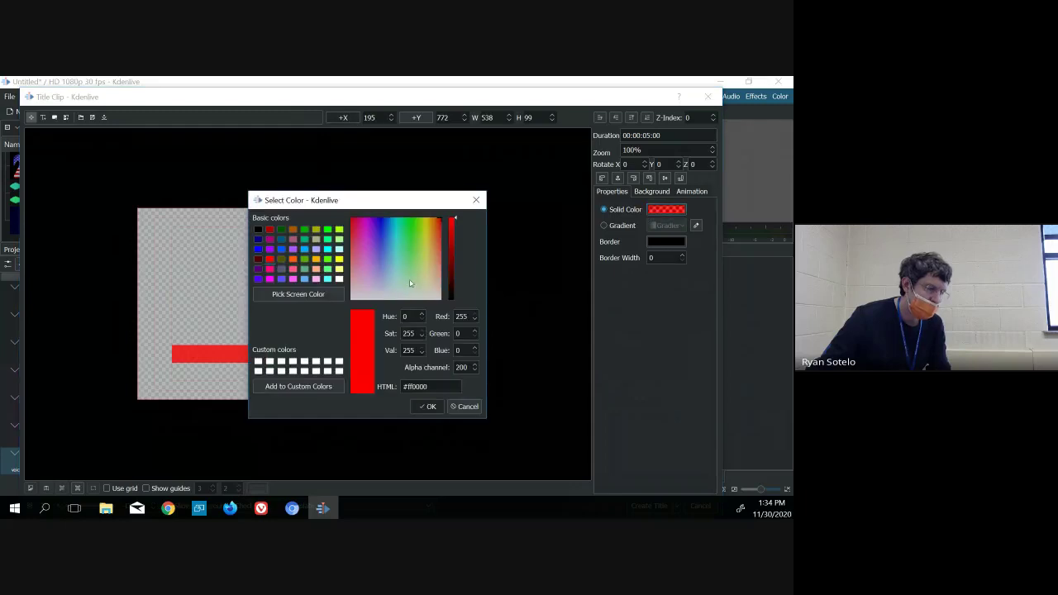
pyautogui.click(477, 371)
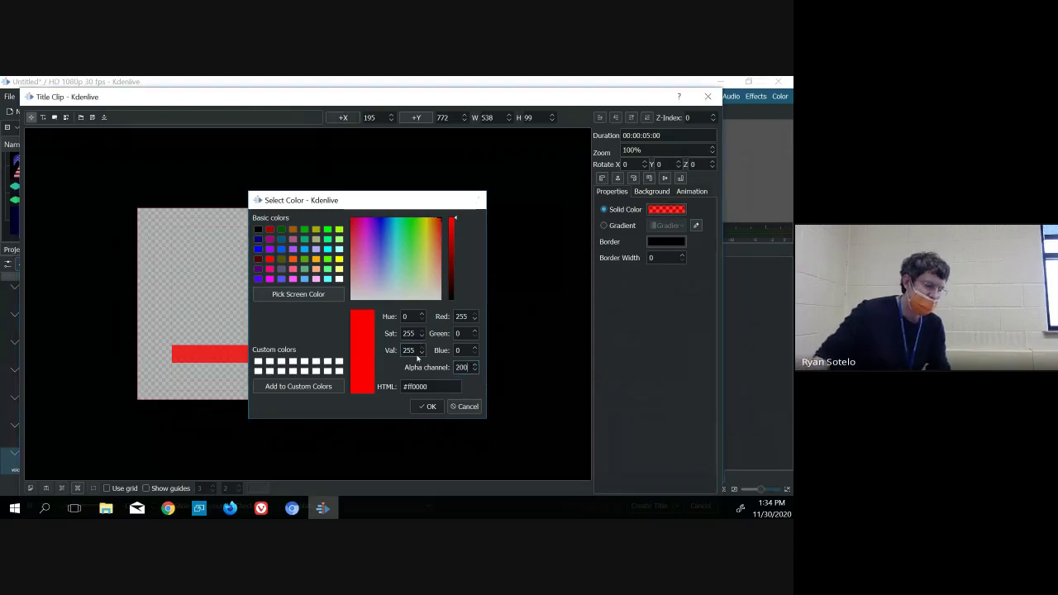
pyautogui.press('Return')
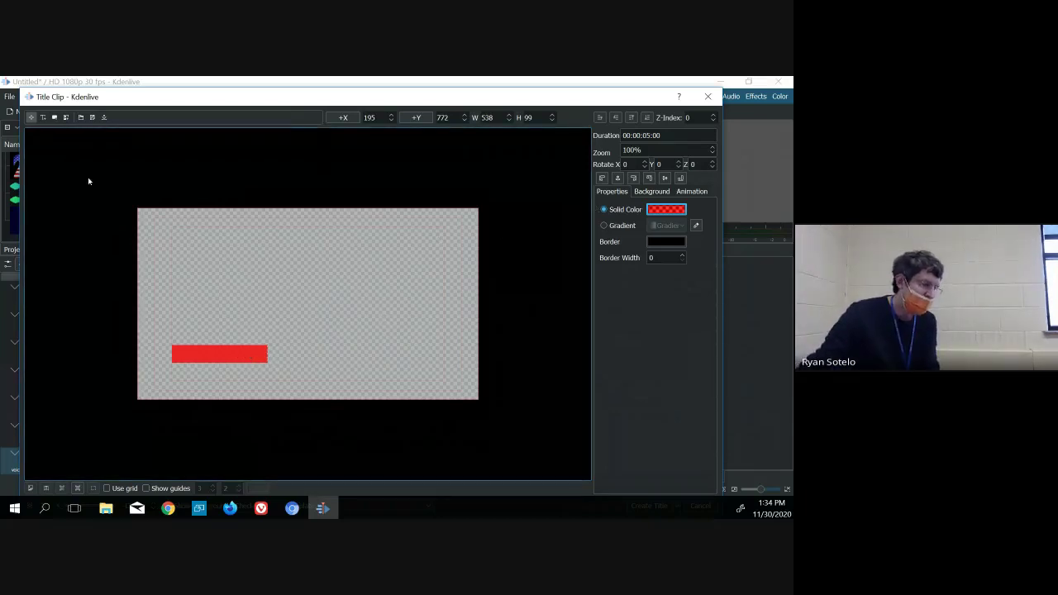
# - Draw a second rectangle about 966 by 103 pixels directly beneath the red one and give it a gradient fill
pyautogui.click(54, 117)
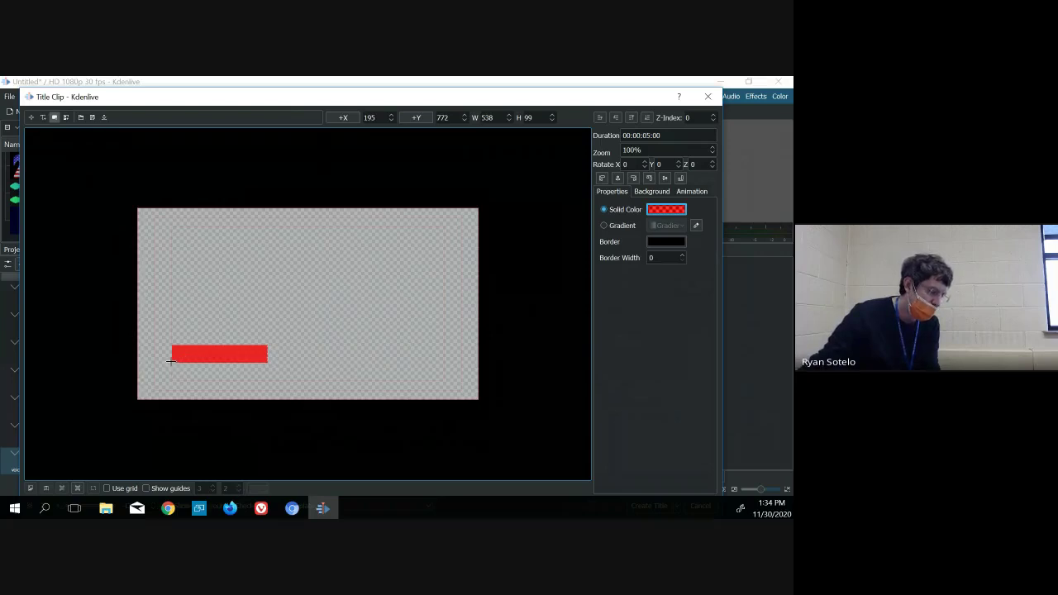
pyautogui.moveTo(170, 361); pyautogui.dragTo(344, 381)
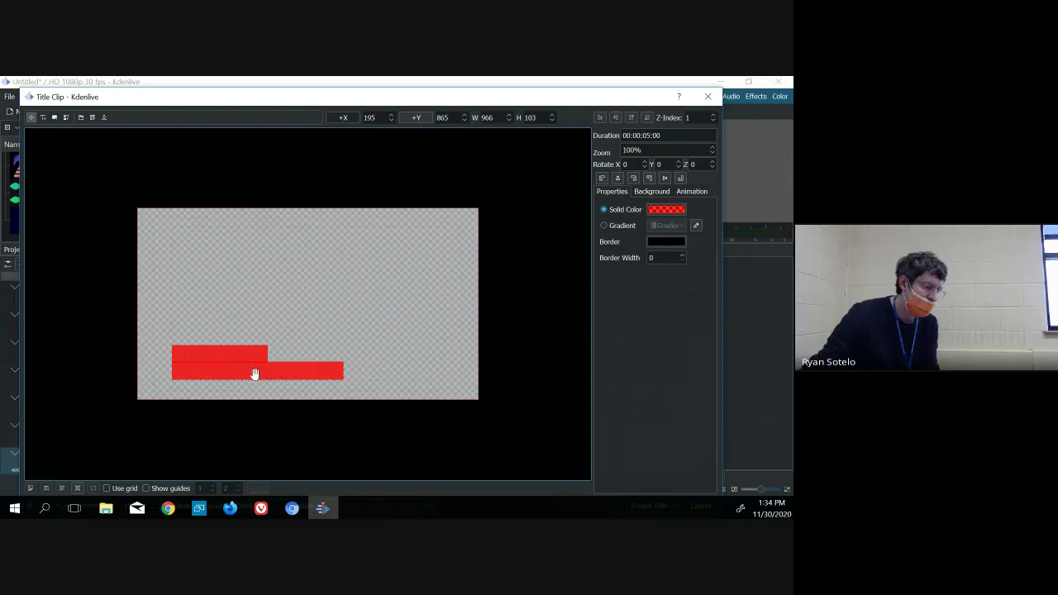
pyautogui.click(620, 226)
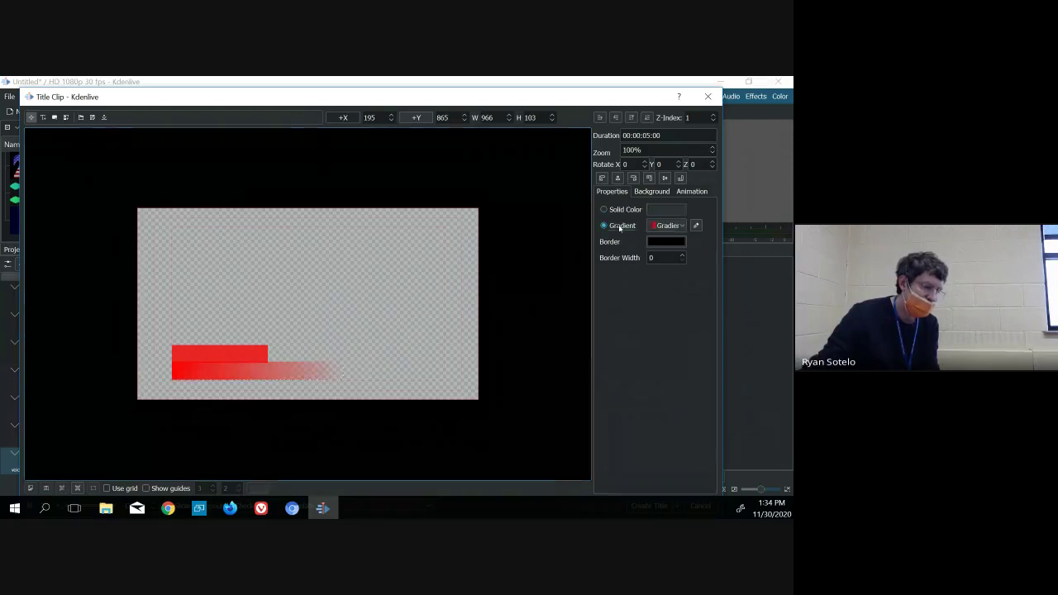
# - Set Color 2 of the lower rectangle's gradient to blue, keeping Color 1 transparent
pyautogui.click(697, 226)
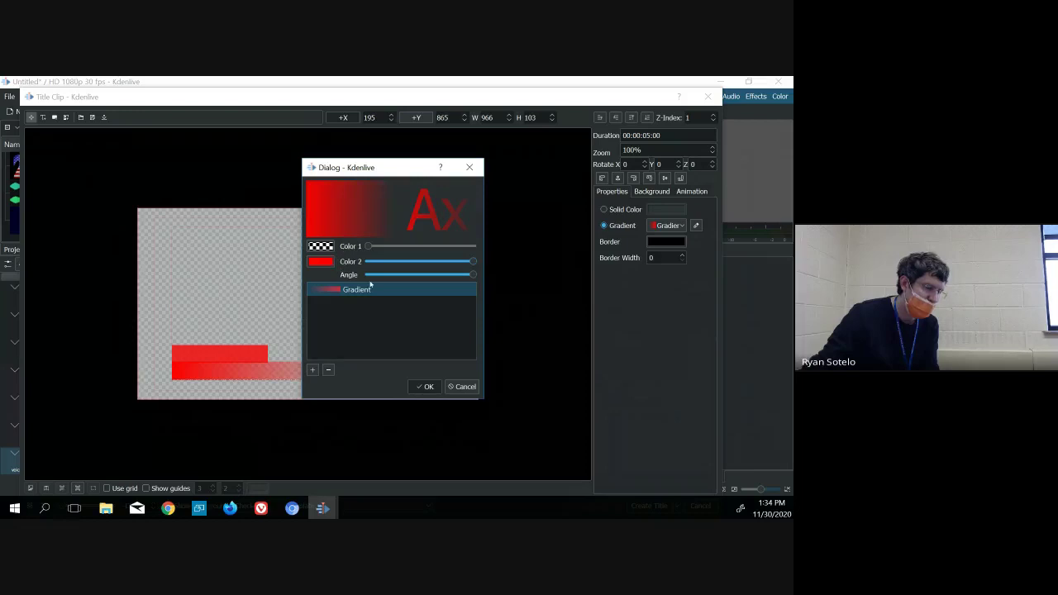
pyautogui.moveTo(381, 277); pyautogui.dragTo(475, 278)
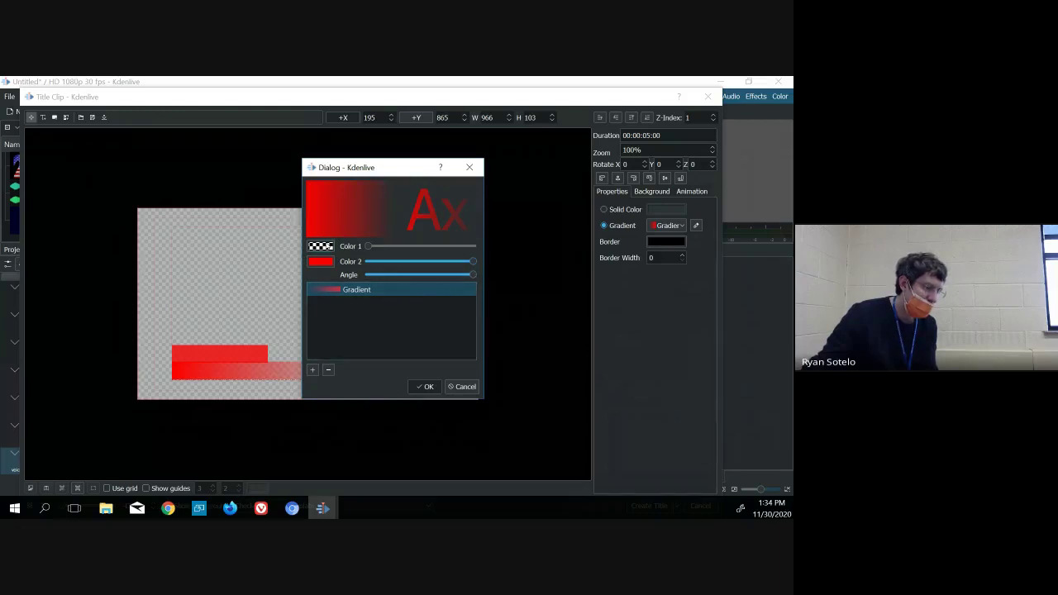
pyautogui.click(321, 247)
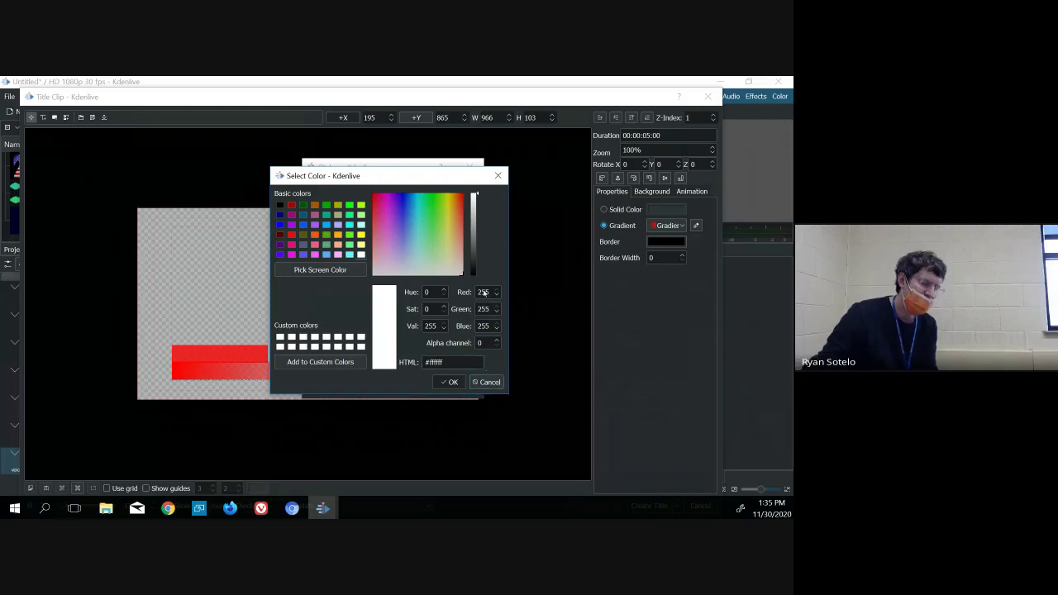
pyautogui.click(492, 384)
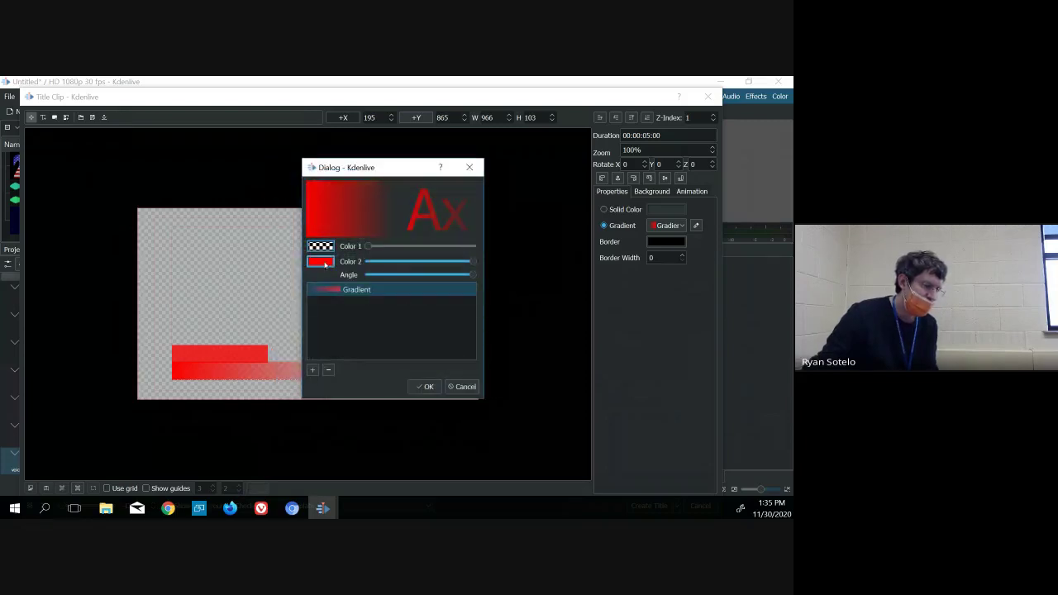
pyautogui.click(325, 265)
pyautogui.moveTo(401, 201); pyautogui.dragTo(403, 195)
pyautogui.click(454, 382)
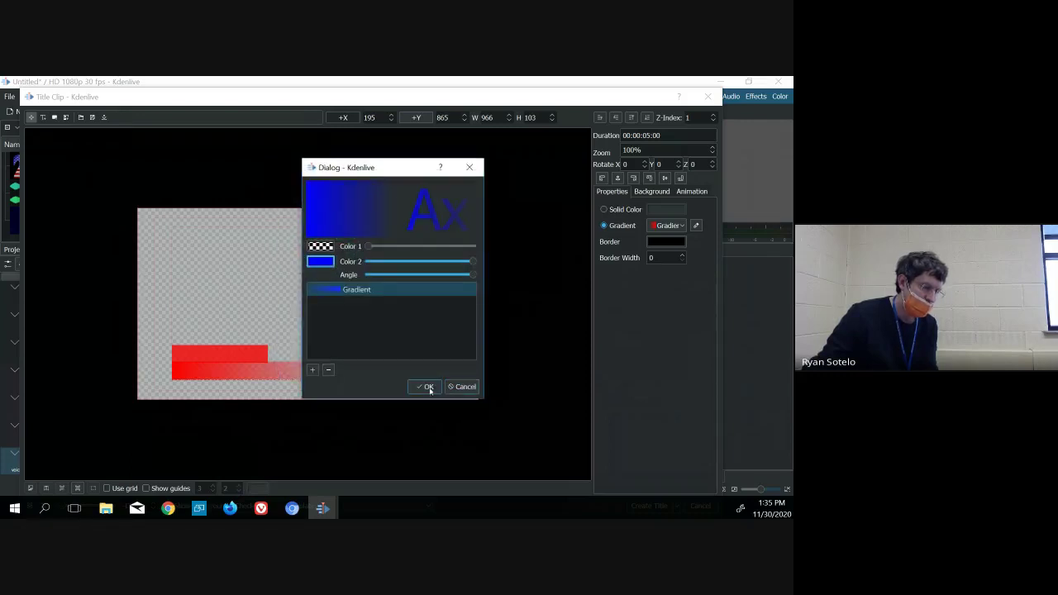
pyautogui.click(428, 387)
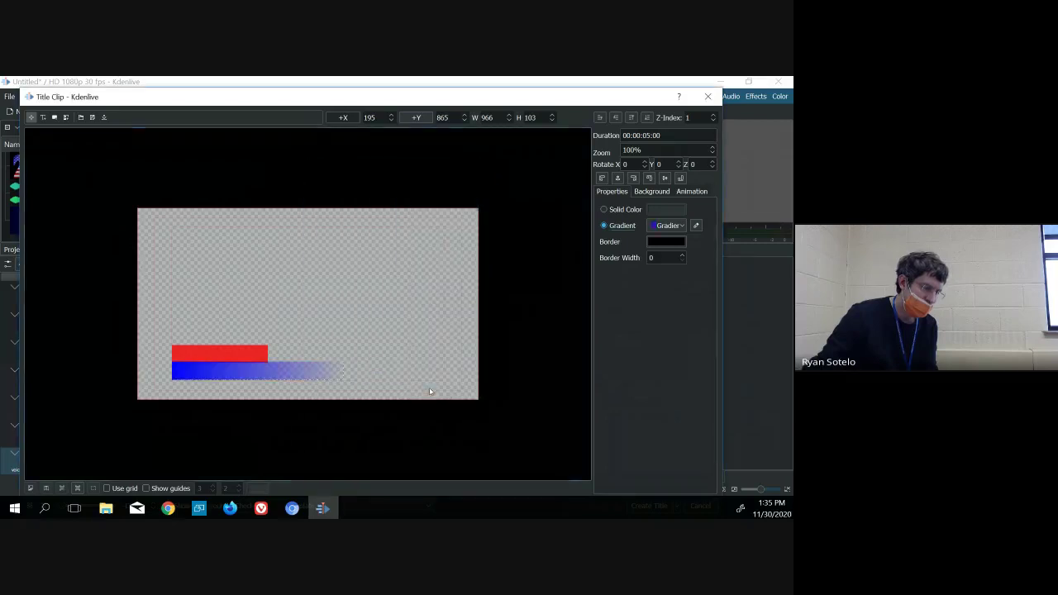
# - Move the blue gradient rectangle slightly down to Y 872, keeping it at X 195
pyautogui.click(291, 342)
pyautogui.click(278, 368)
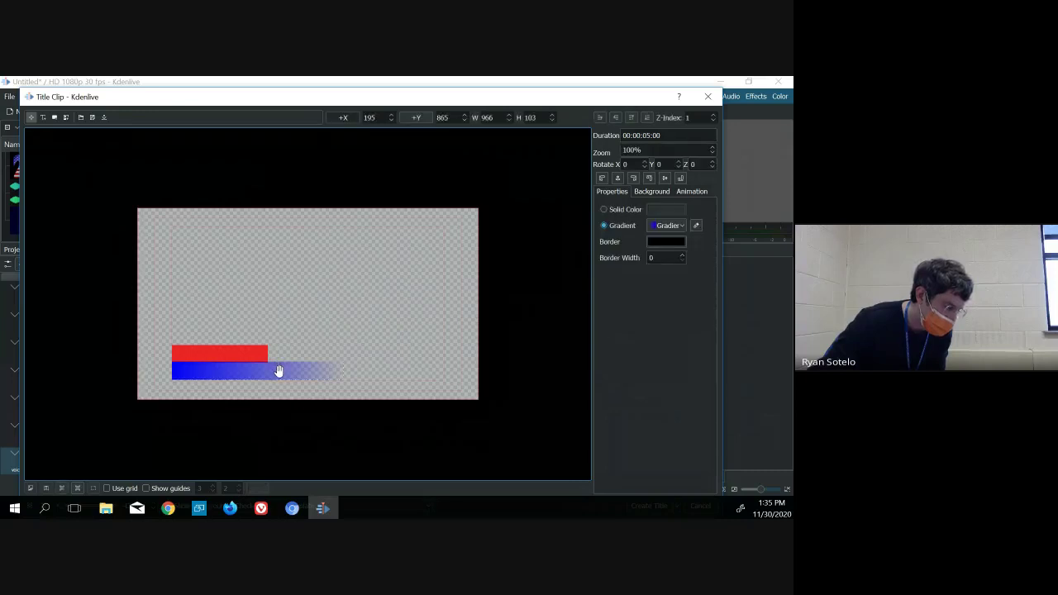
pyautogui.moveTo(278, 368); pyautogui.dragTo(282, 373)
pyautogui.click(420, 365)
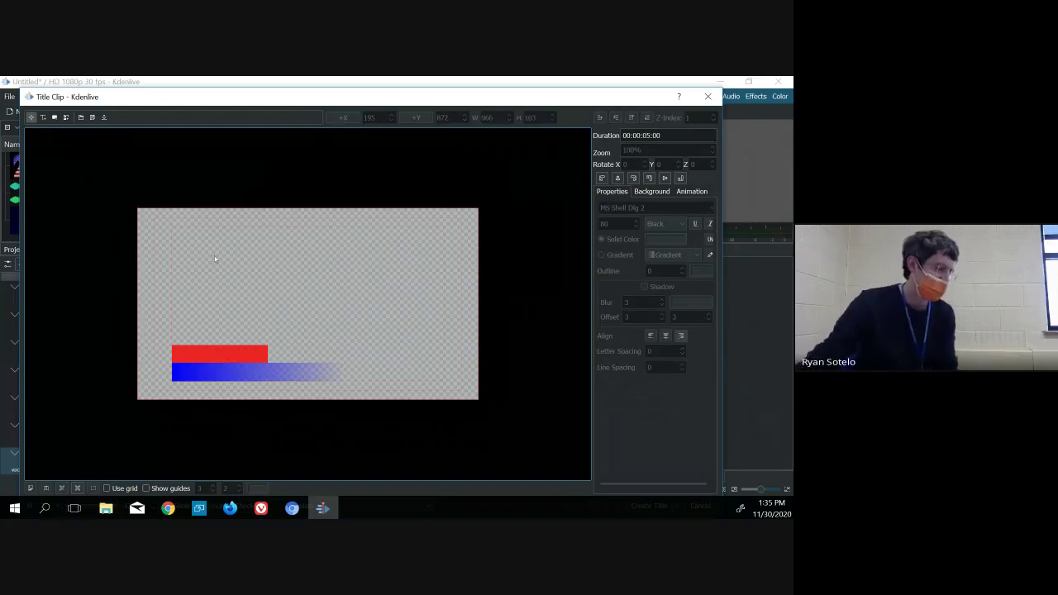
# - Add the white text "BREAKING NEWS" to the title and place it over the red rectangle at about X 230, Y 776
pyautogui.click(43, 118)
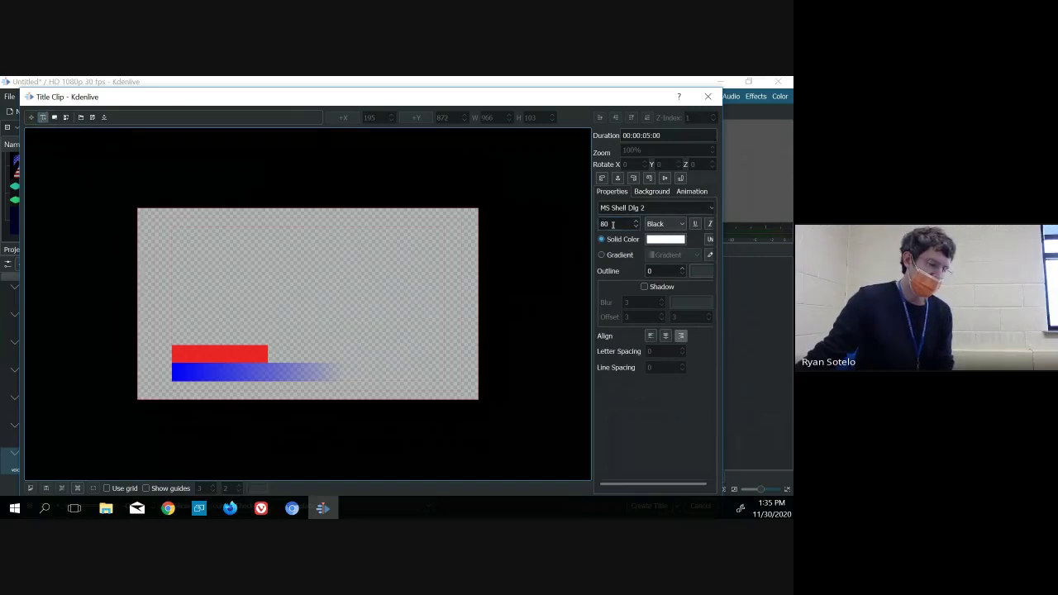
pyautogui.click(225, 329)
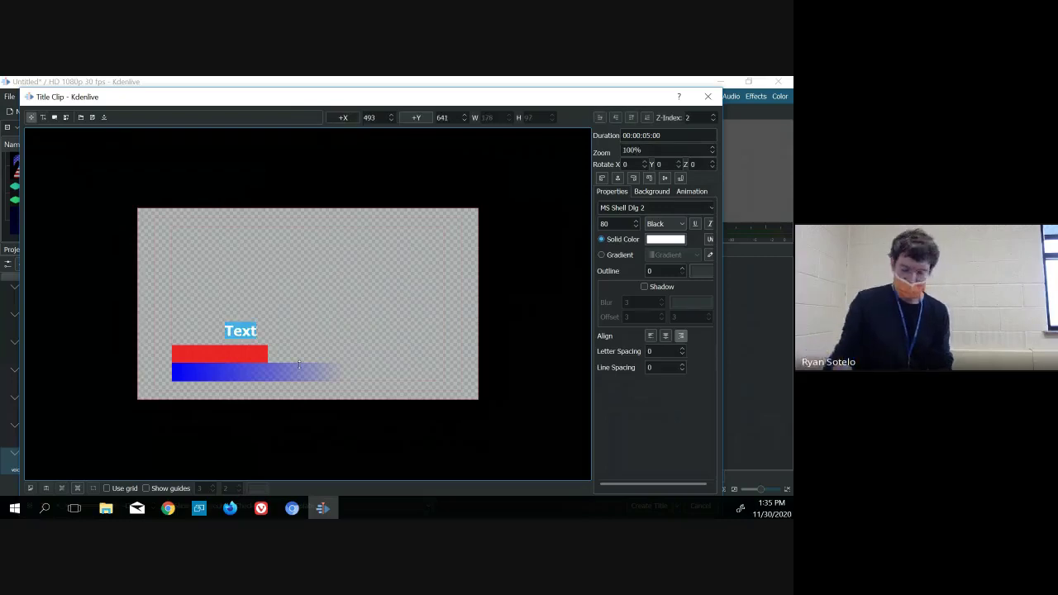
pyautogui.write('BREAKING')
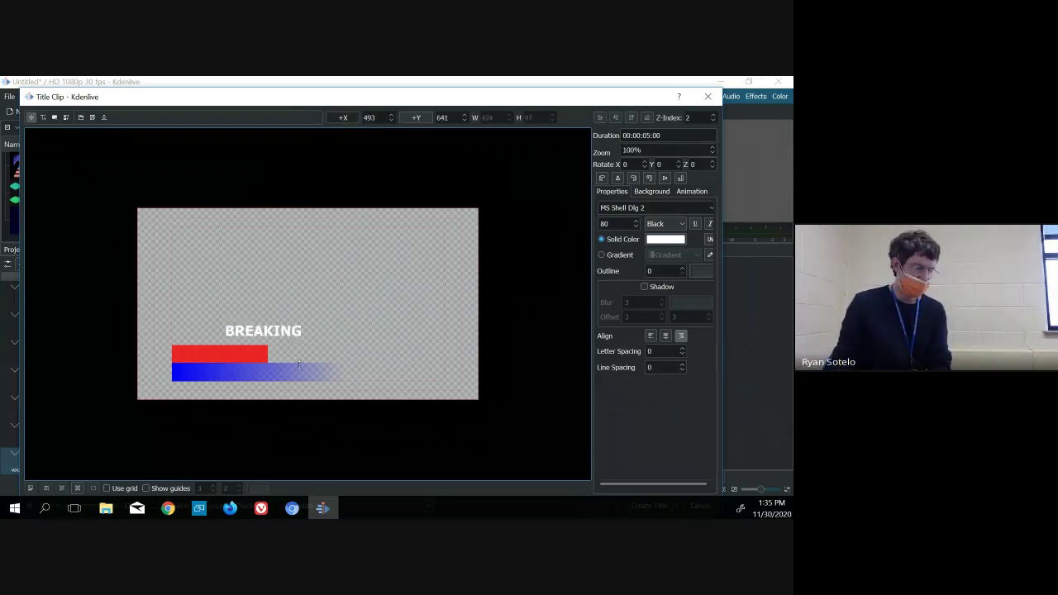
pyautogui.write(' NEWS')
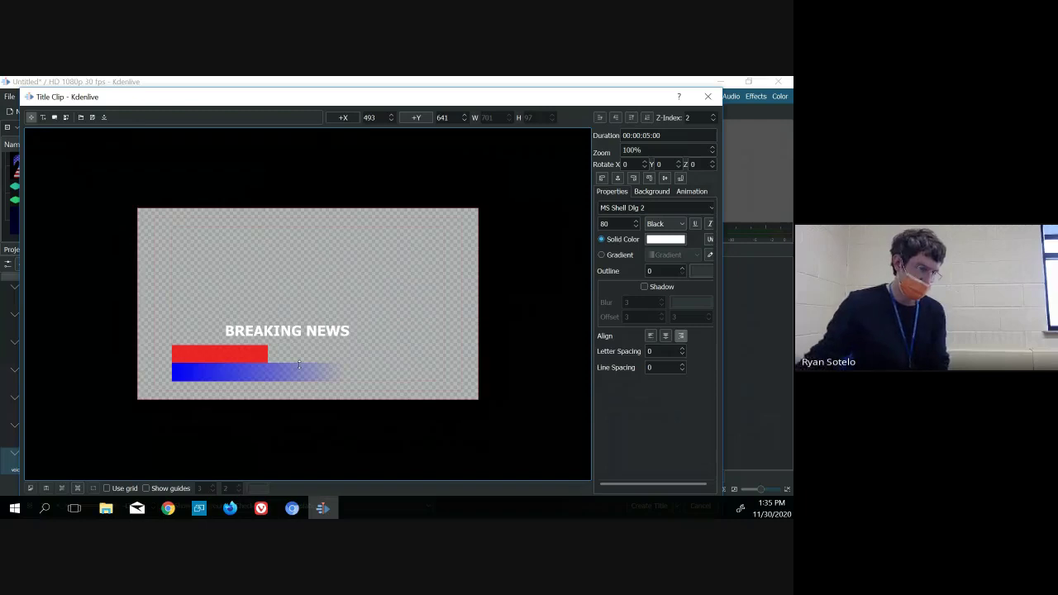
pyautogui.click(336, 294)
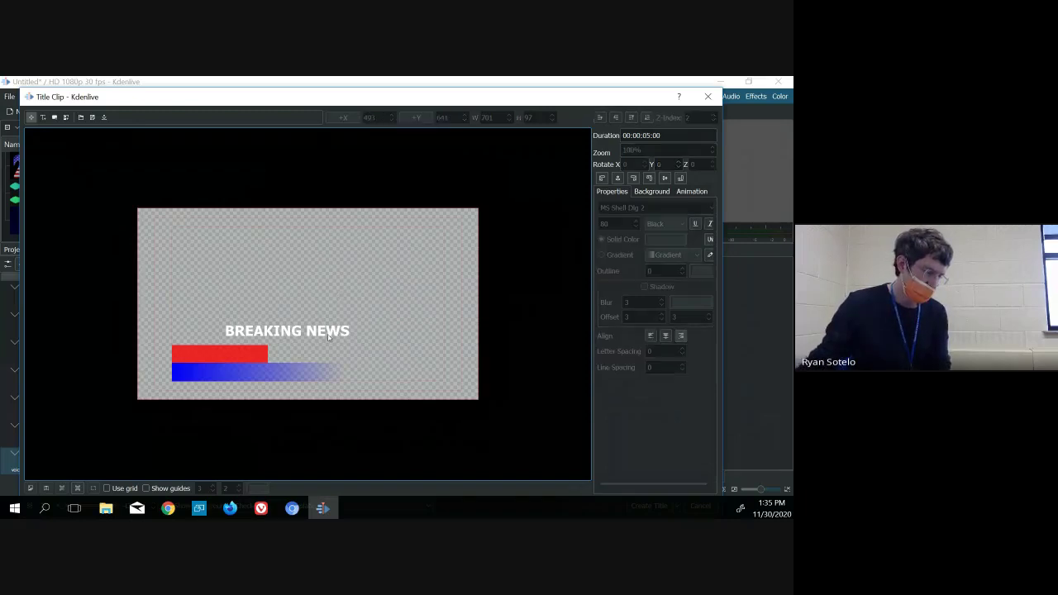
pyautogui.click(328, 333)
pyautogui.moveTo(329, 332); pyautogui.dragTo(281, 358)
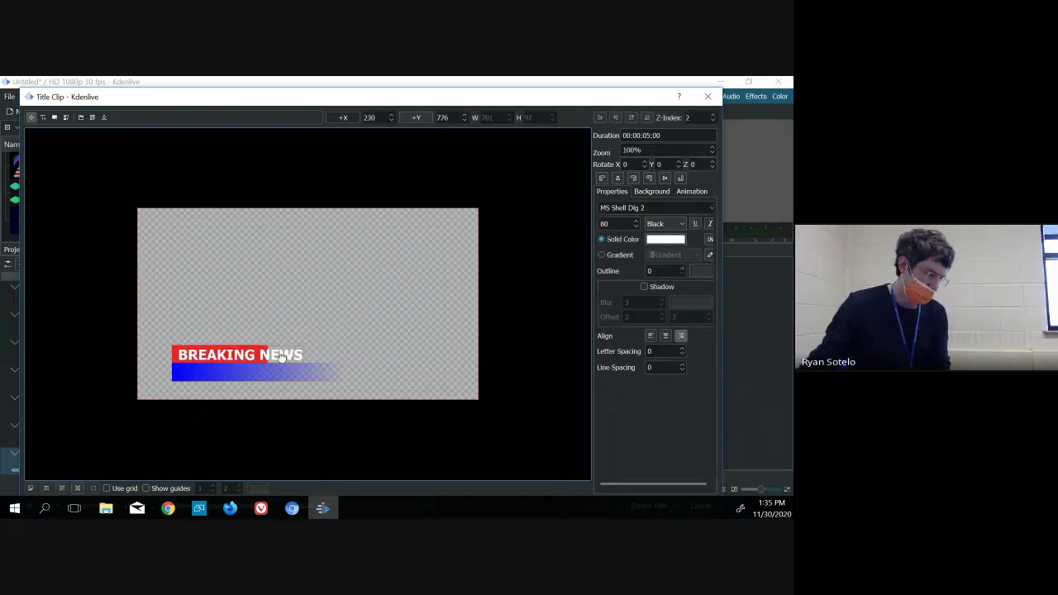
# - Reduce the "BREAKING NEWS" text to font size 55 and center it within the red rectangle at about X 223, Y 792
pyautogui.doubleClick(283, 355)
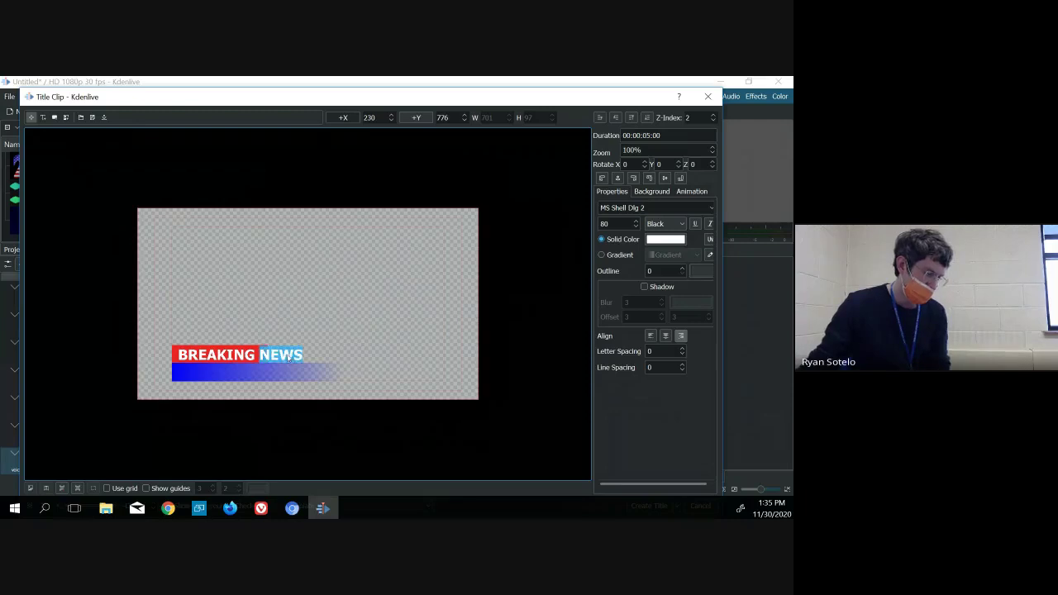
pyautogui.tripleClick(283, 356)
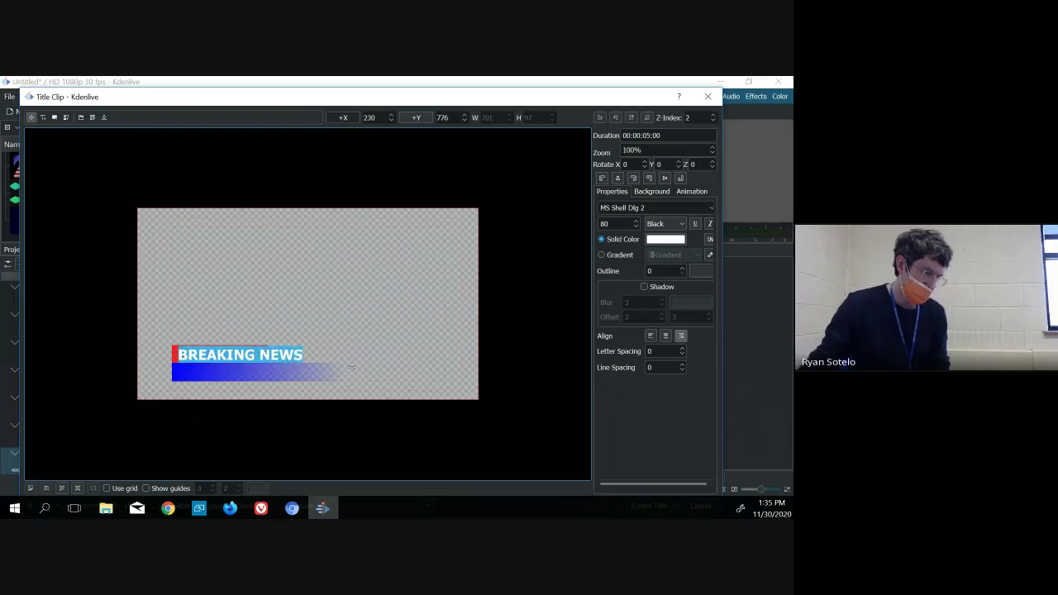
pyautogui.scroll(-5, 635, 228)
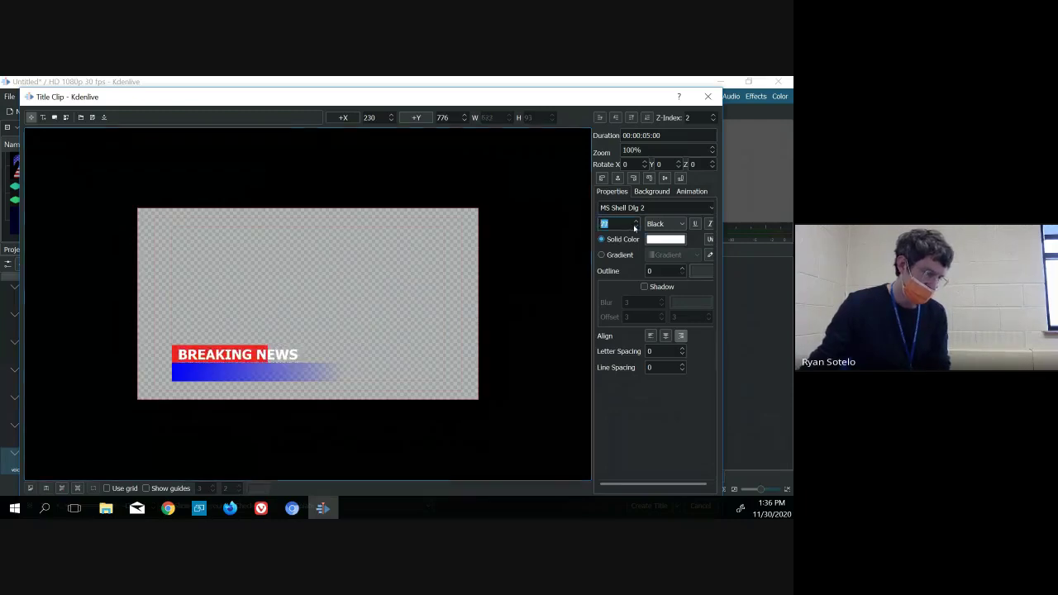
pyautogui.scroll(-15, 635, 228)
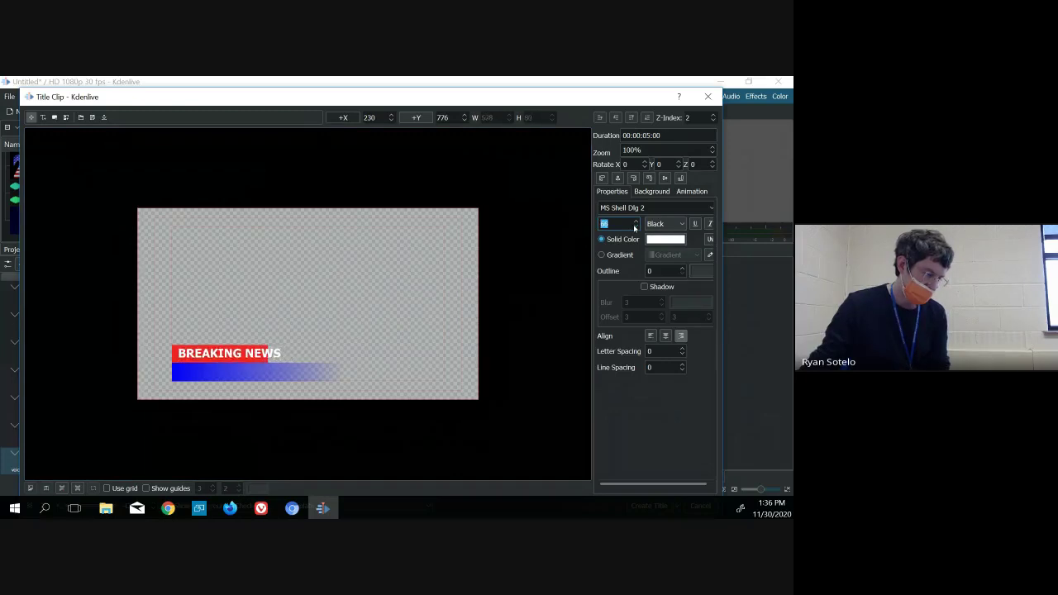
pyautogui.scroll(-8, 635, 228)
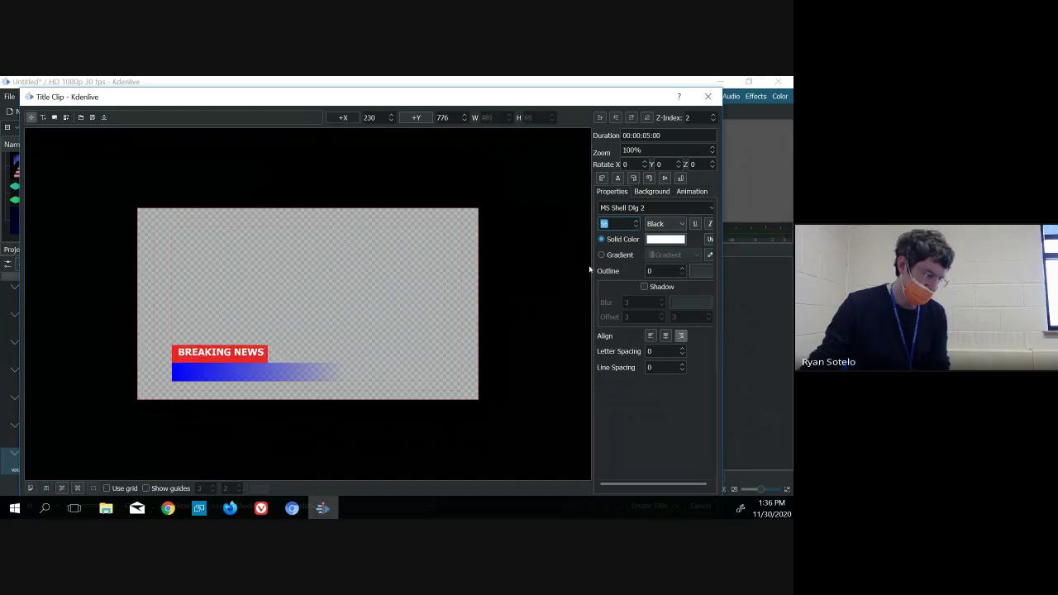
pyautogui.click(299, 336)
pyautogui.moveTo(252, 352); pyautogui.dragTo(250, 354)
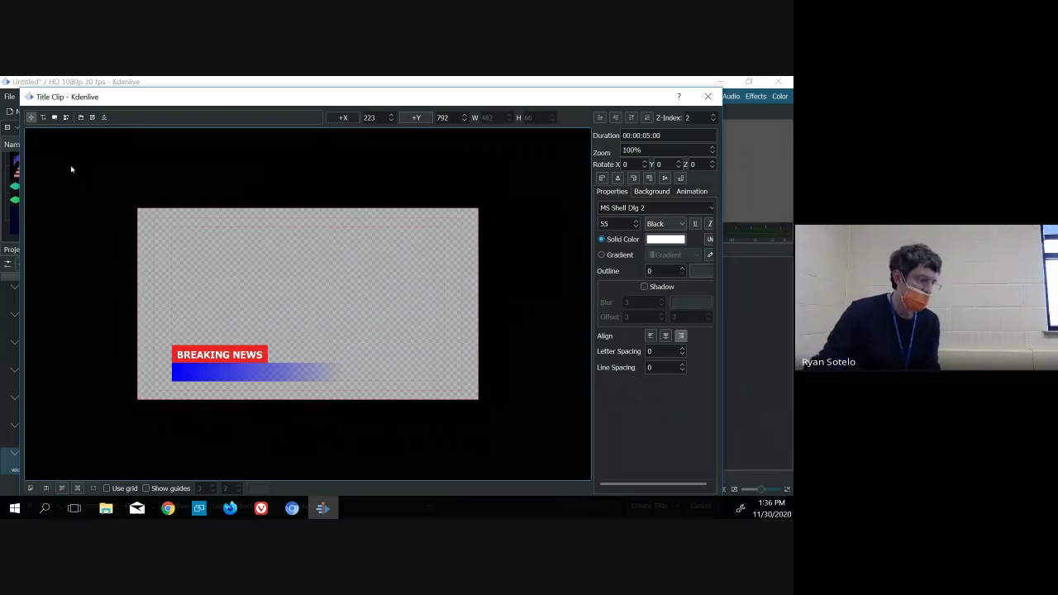
# - Set Color 1 of the lower rectangle's gradient to blue #0011ff with alpha channel 0, keeping the angle at maximum
pyautogui.click(263, 379)
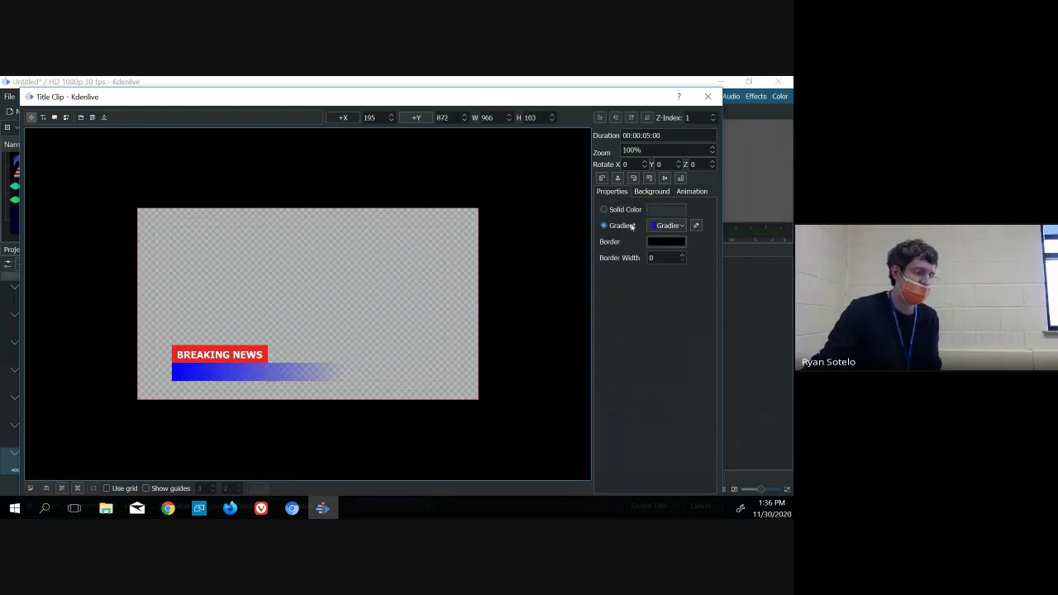
pyautogui.click(697, 225)
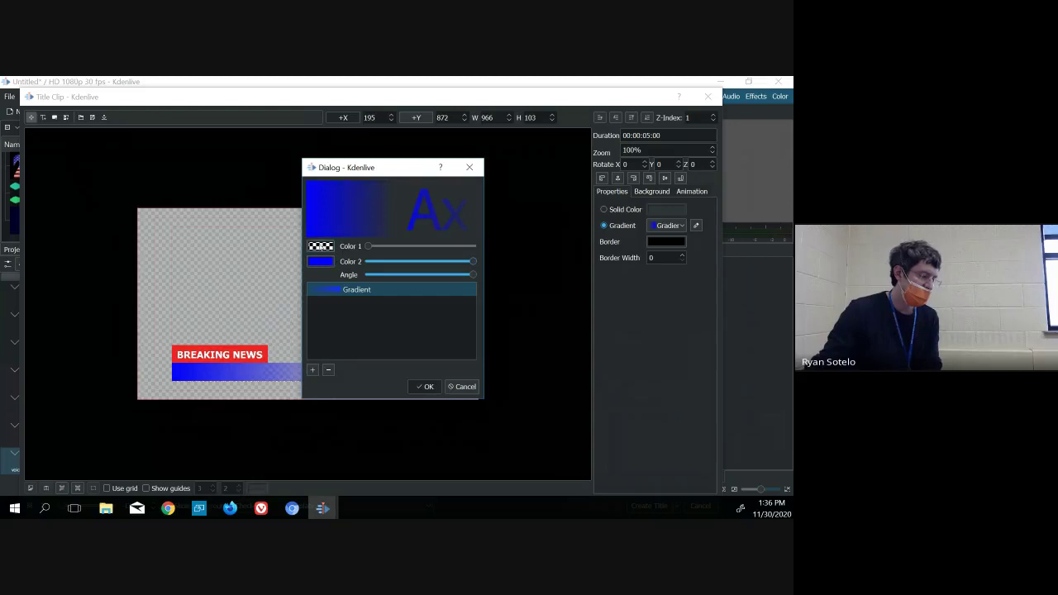
pyautogui.click(322, 247)
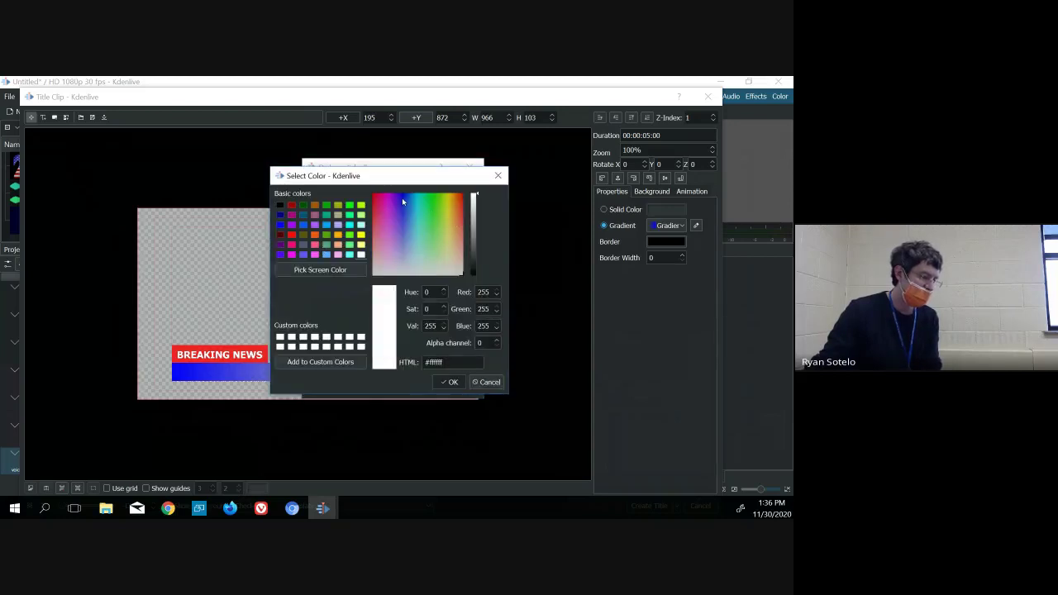
pyautogui.click(403, 193)
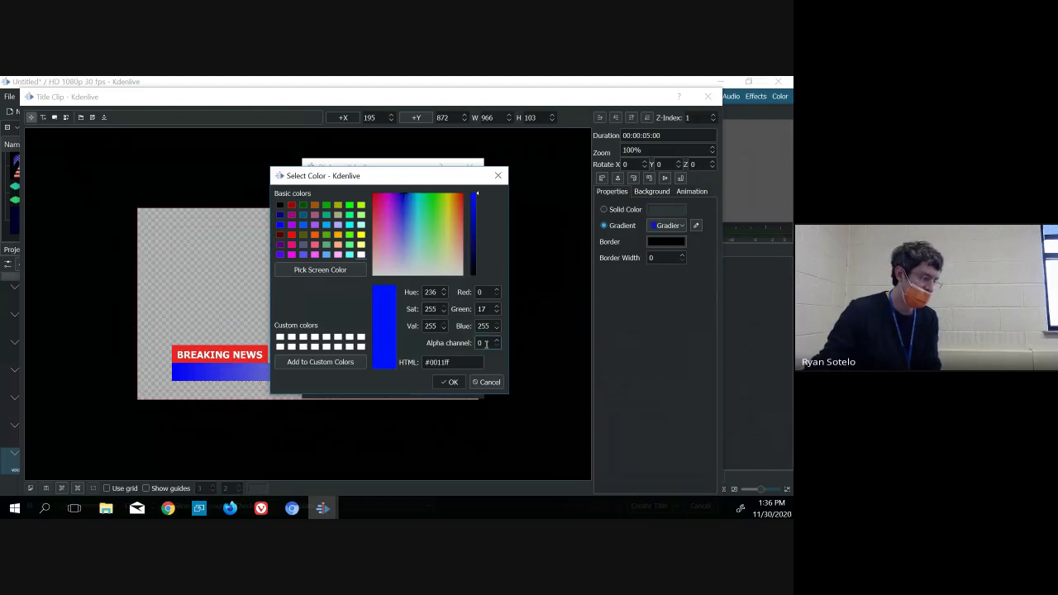
pyautogui.click(451, 382)
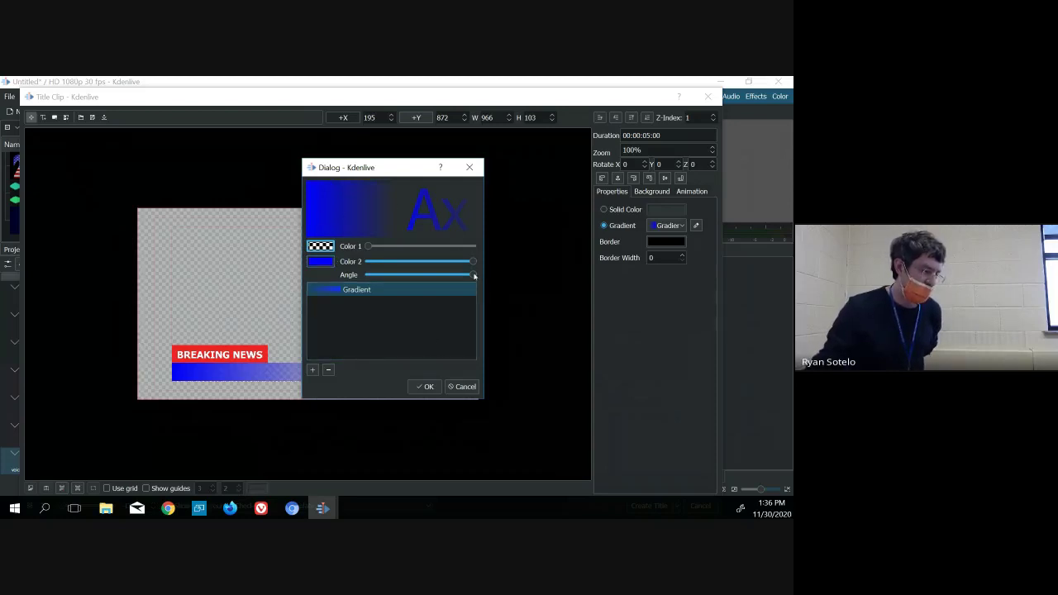
pyautogui.moveTo(474, 276); pyautogui.dragTo(497, 279)
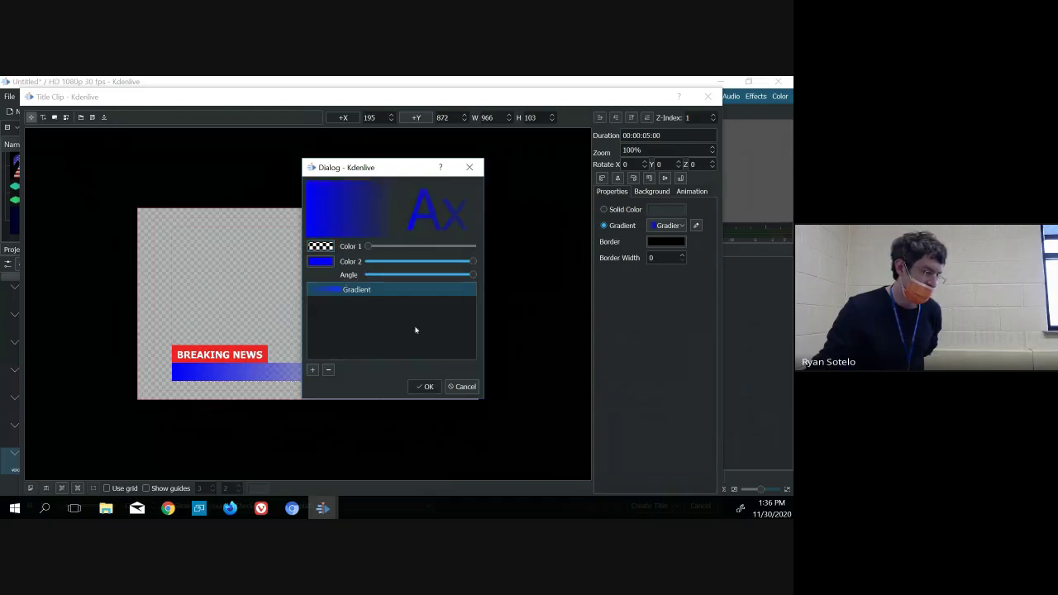
pyautogui.click(425, 386)
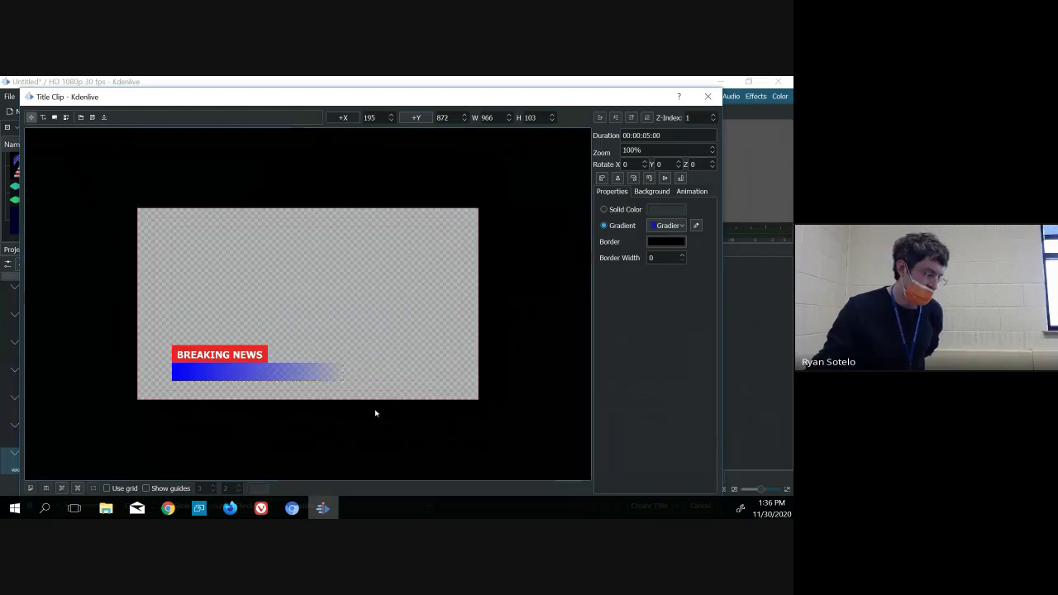
# - Review the Color 1 and Color 2 settings of the lower rectangle's gradient
pyautogui.click(333, 304)
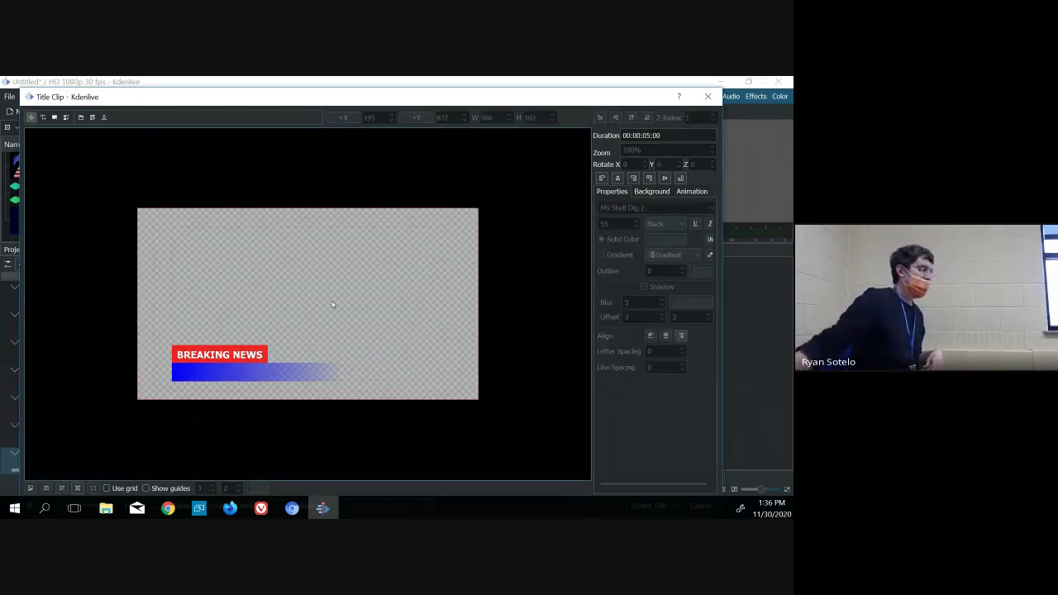
pyautogui.click(301, 368)
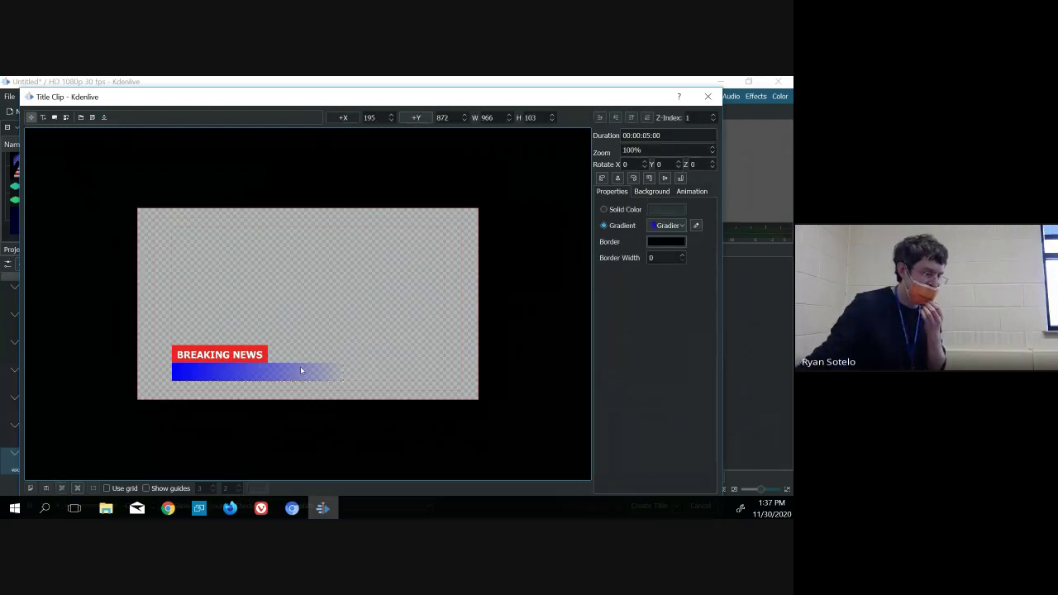
pyautogui.click(697, 228)
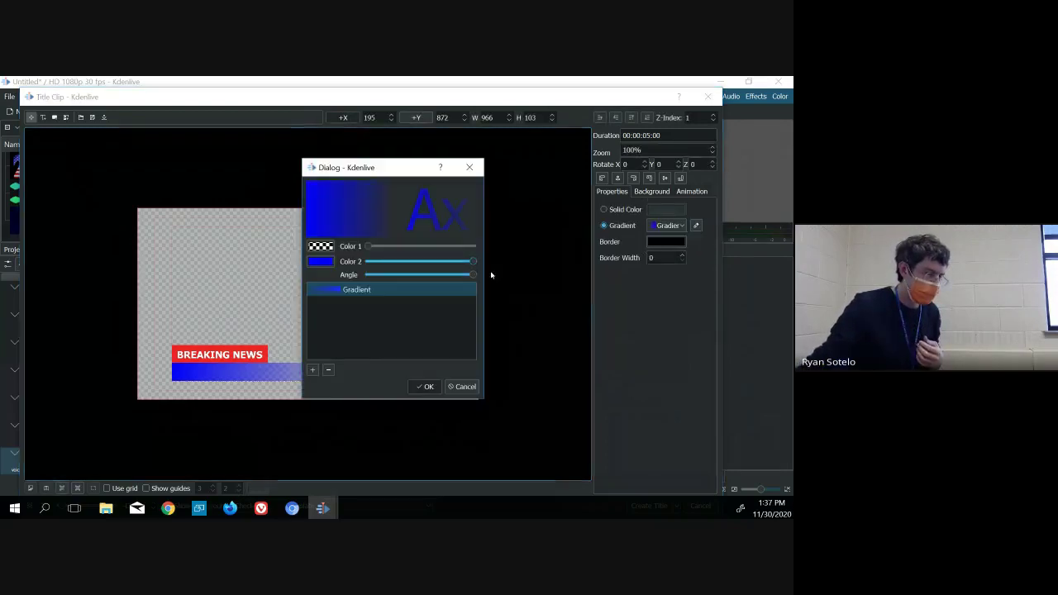
pyautogui.click(321, 247)
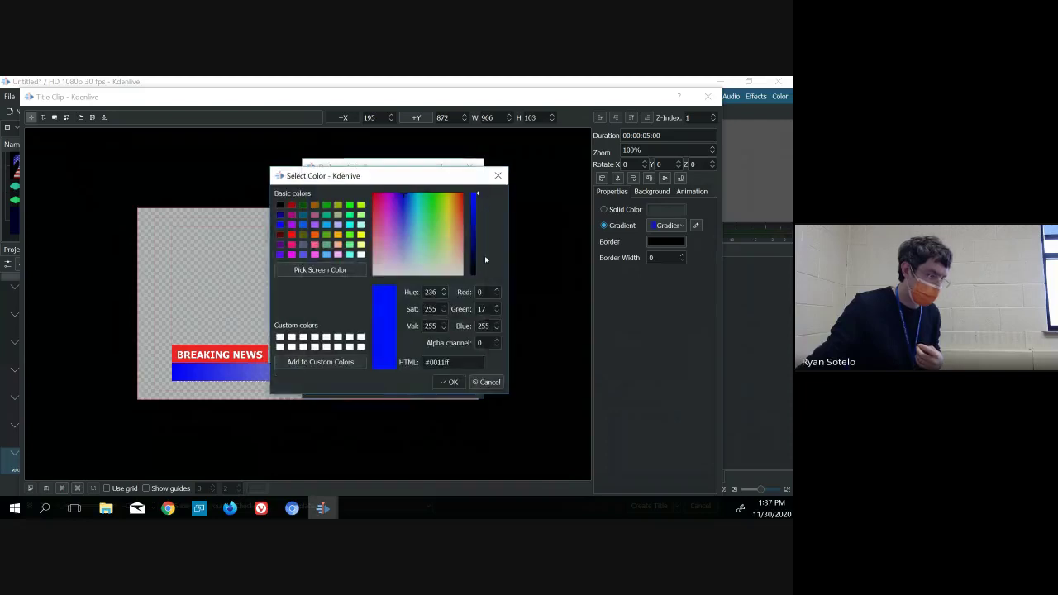
pyautogui.click(490, 382)
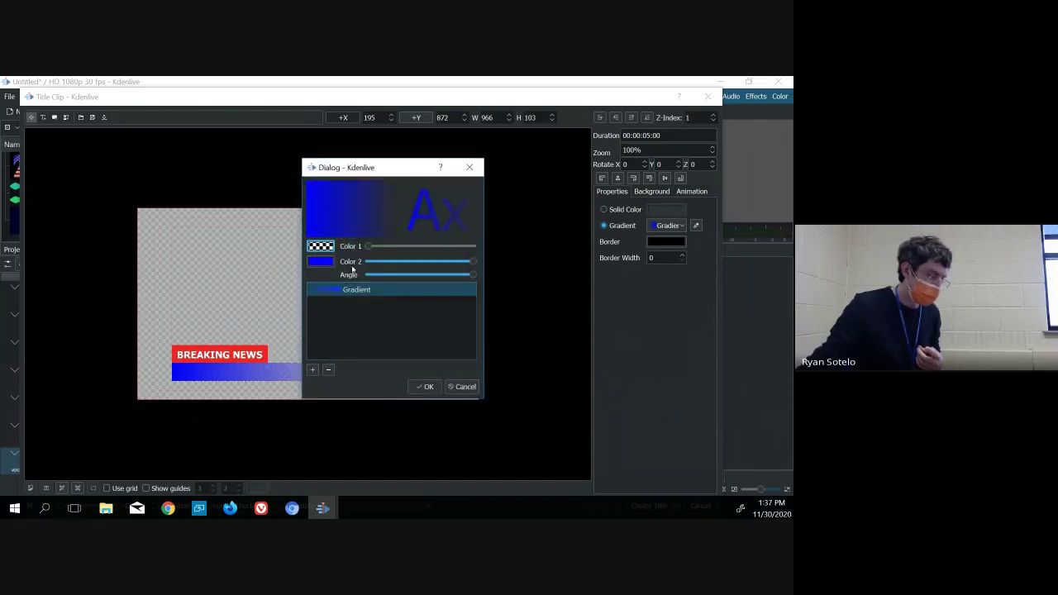
pyautogui.click(321, 261)
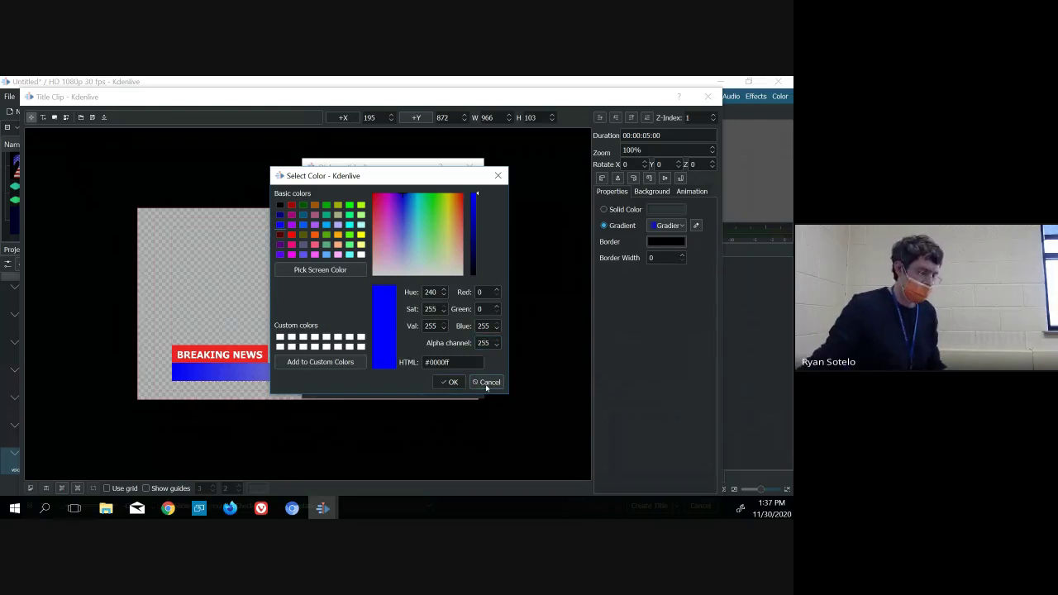
pyautogui.click(451, 382)
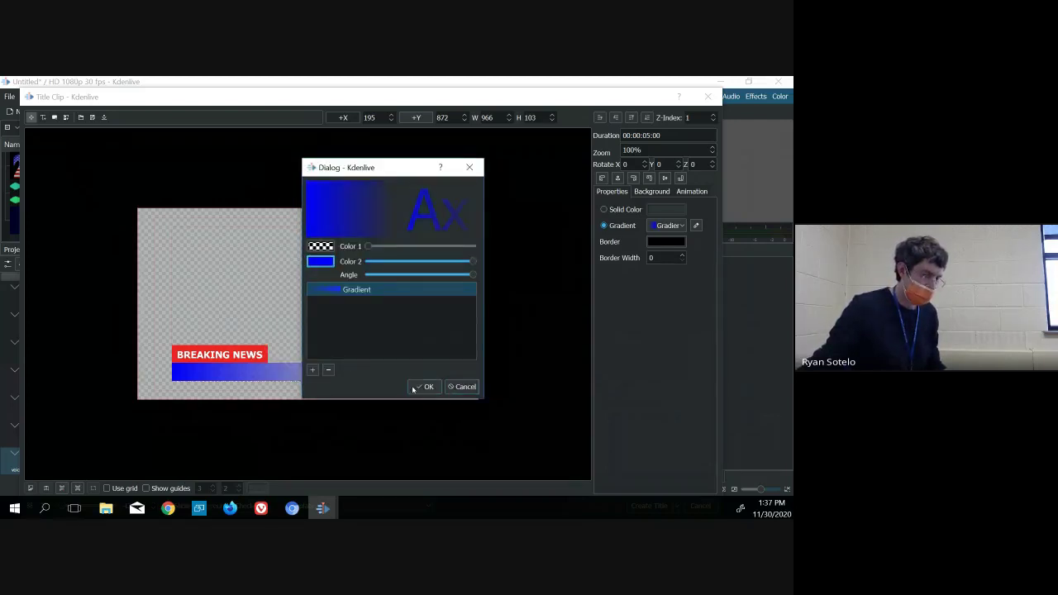
pyautogui.click(421, 393)
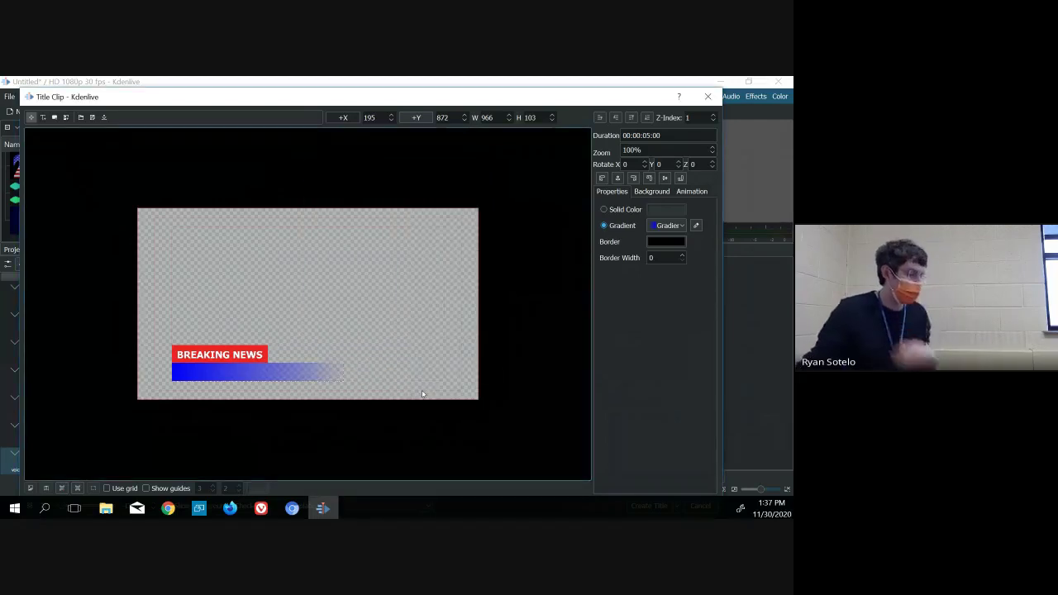
# - Add the white text "ELECTION FRAUD?" at font size 55 on the blue gradient rectangle, starting near its left edge
pyautogui.click(43, 117)
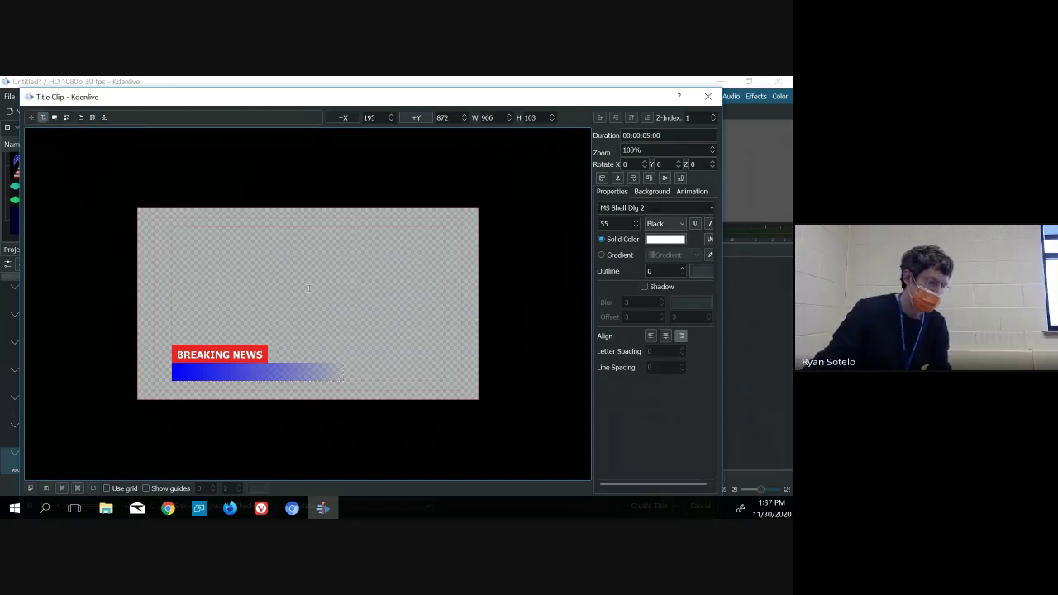
pyautogui.click(174, 372)
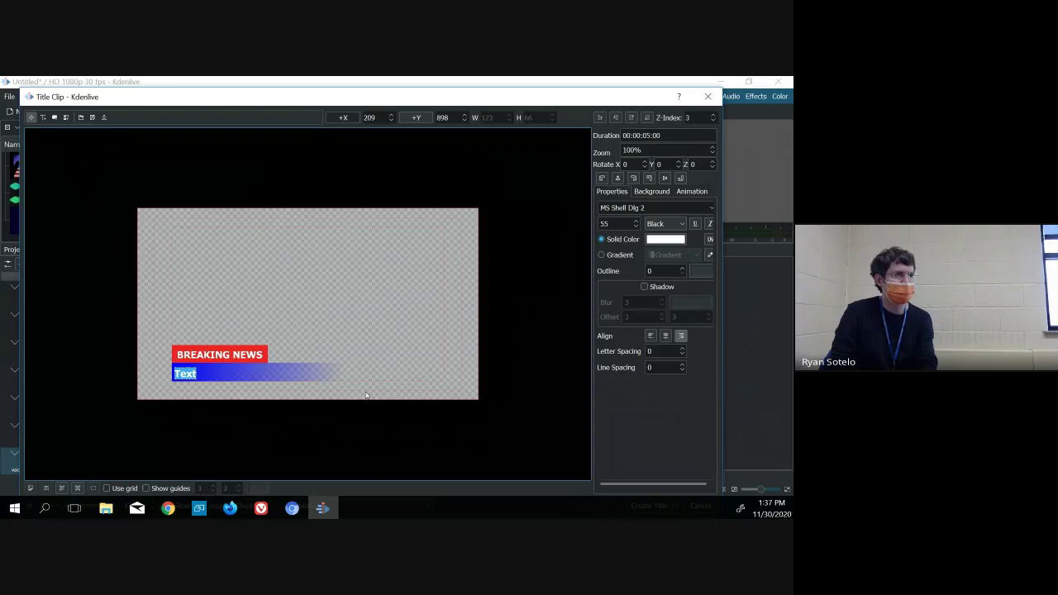
pyautogui.write('ELECTIO')
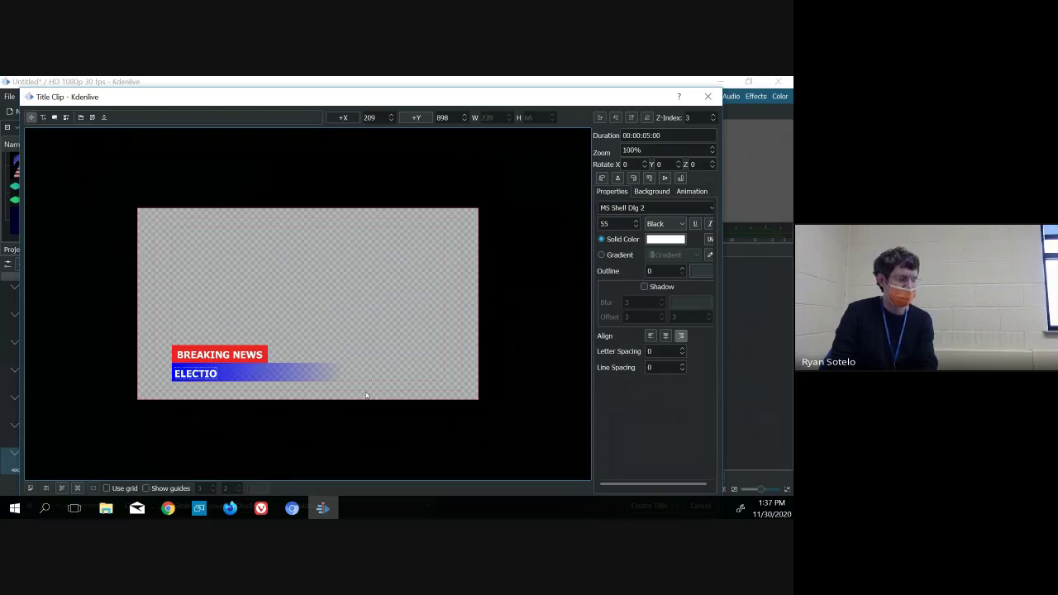
pyautogui.write('N')
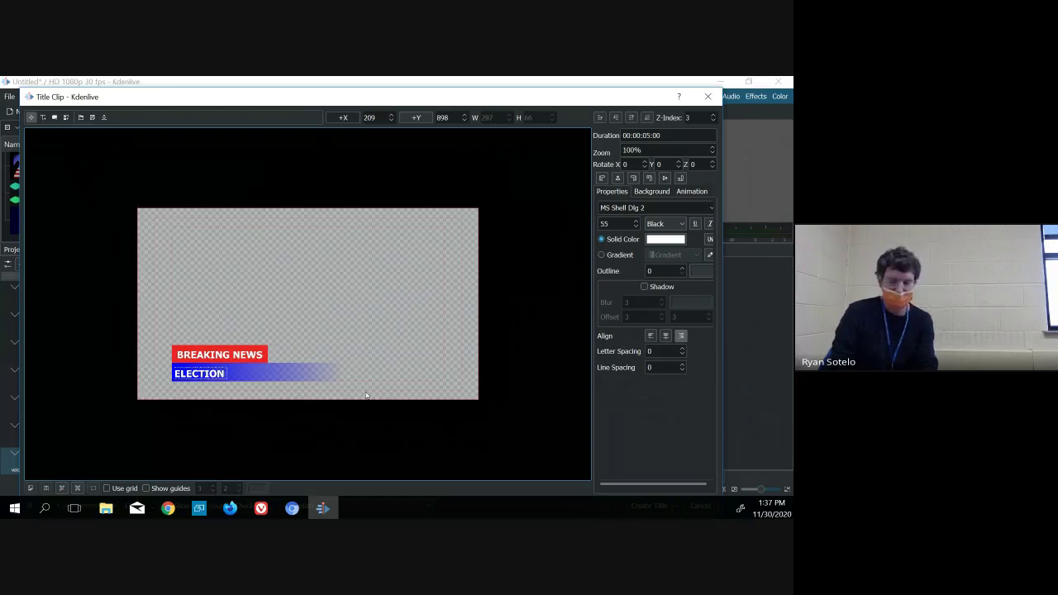
pyautogui.write(' FRAUD')
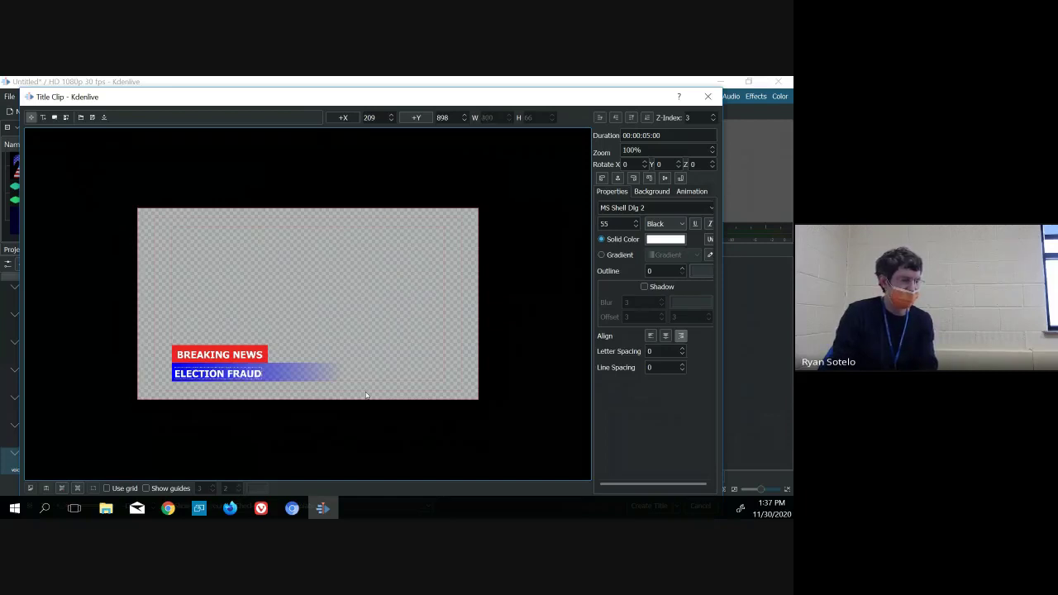
pyautogui.write('?')
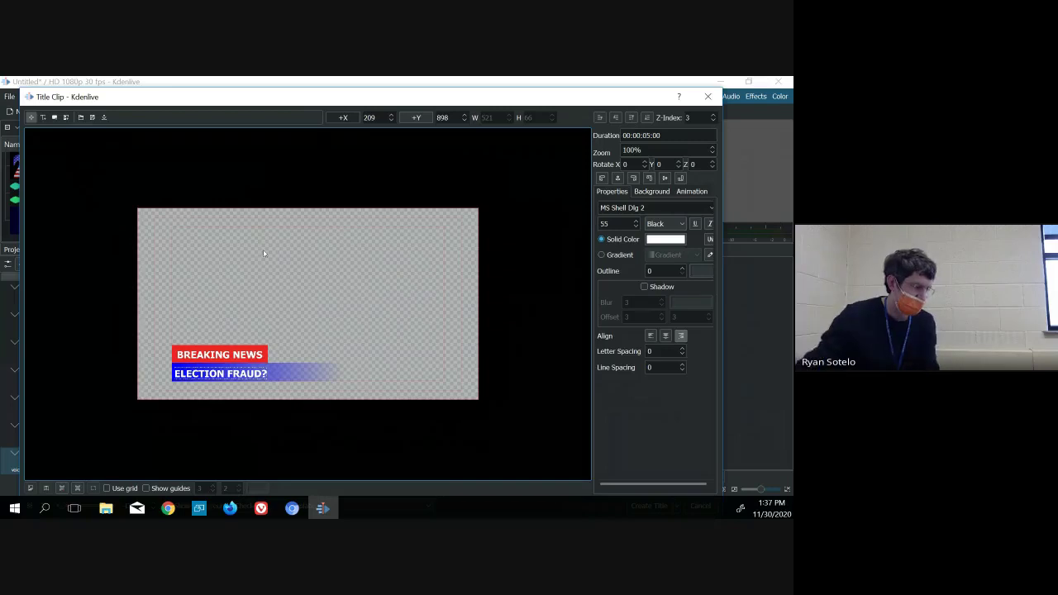
# - Move the "ELECTION FRAUD?" text to about X 225, Y 891 on the blue gradient and create the title clip
pyautogui.click(303, 310)
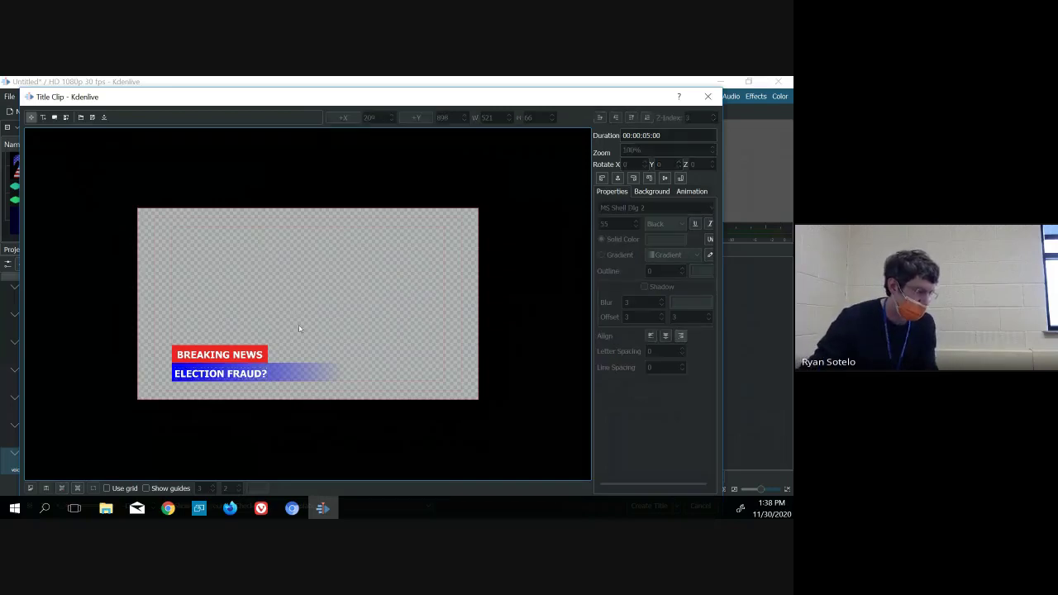
pyautogui.click(256, 376)
pyautogui.moveTo(256, 375); pyautogui.dragTo(259, 376)
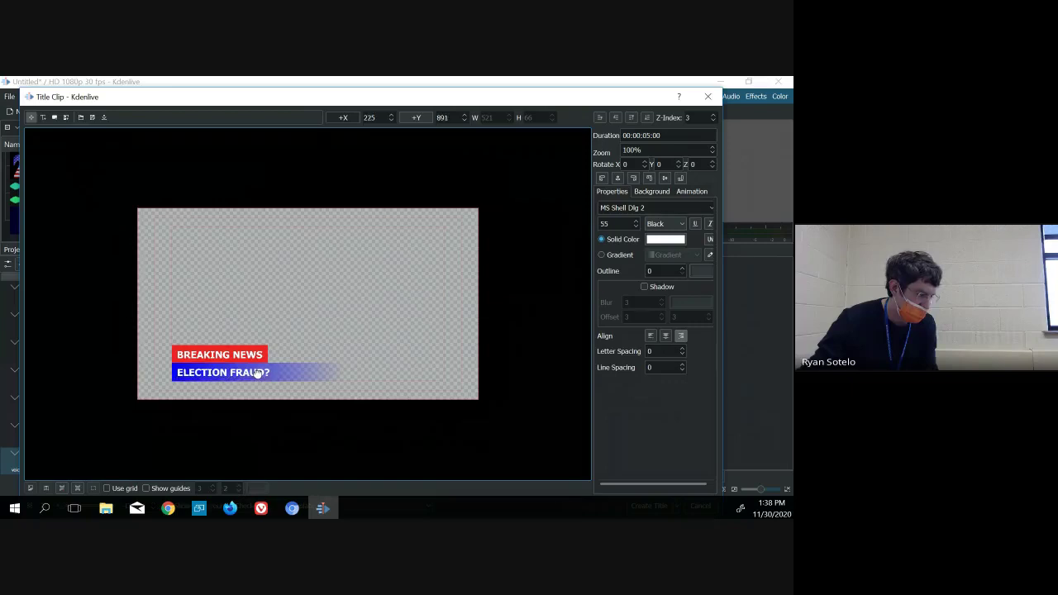
pyautogui.click(338, 302)
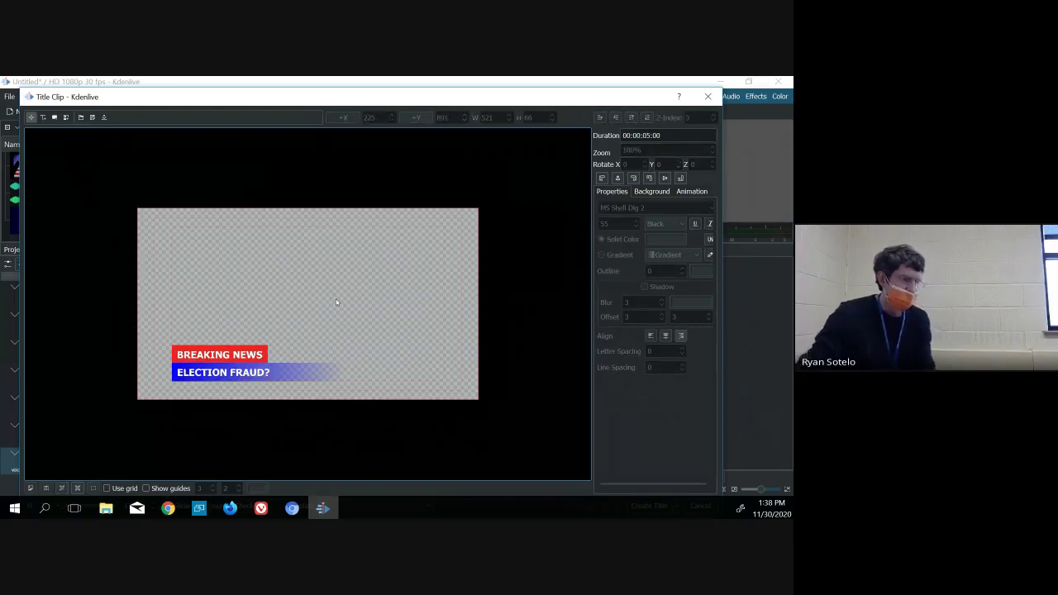
pyautogui.moveTo(464, 103); pyautogui.dragTo(471, 90)
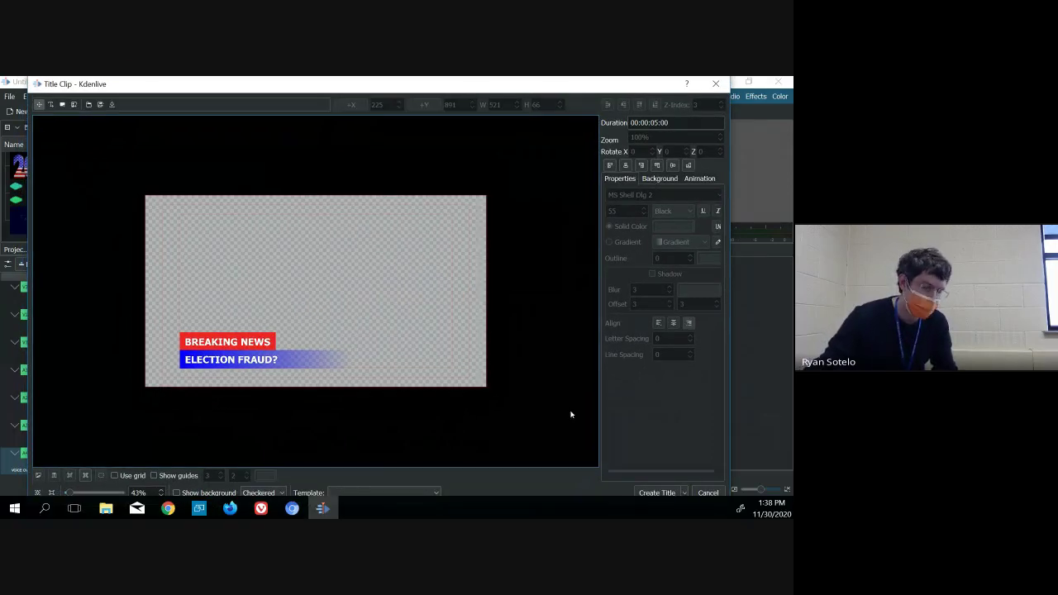
pyautogui.click(657, 494)
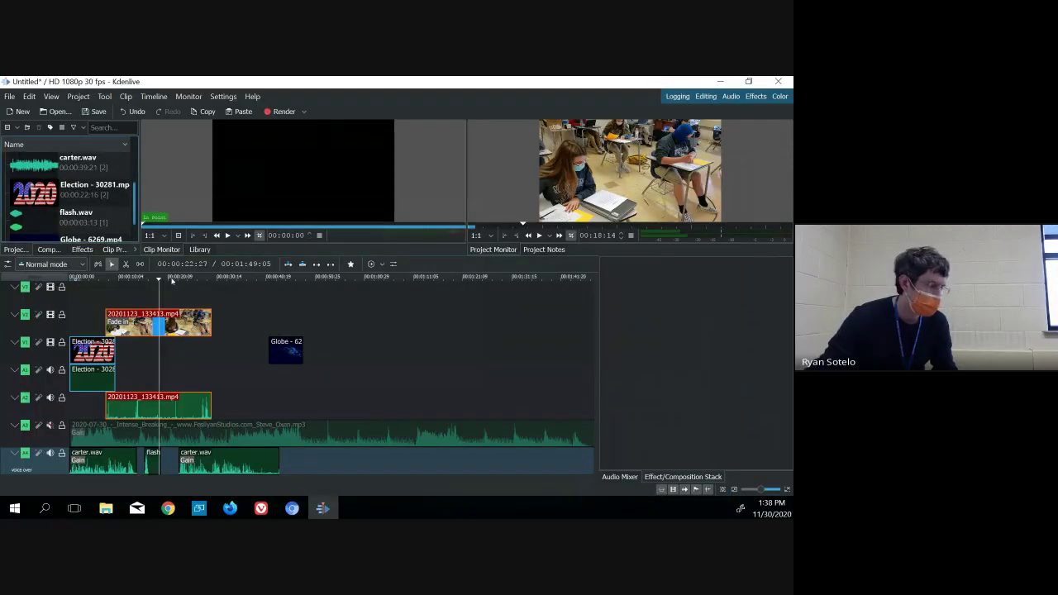
# - Open the "BREAKING NEWS" title clip from the project bin to check its layout, and close it without updating
pyautogui.scroll(2, 138, 201)
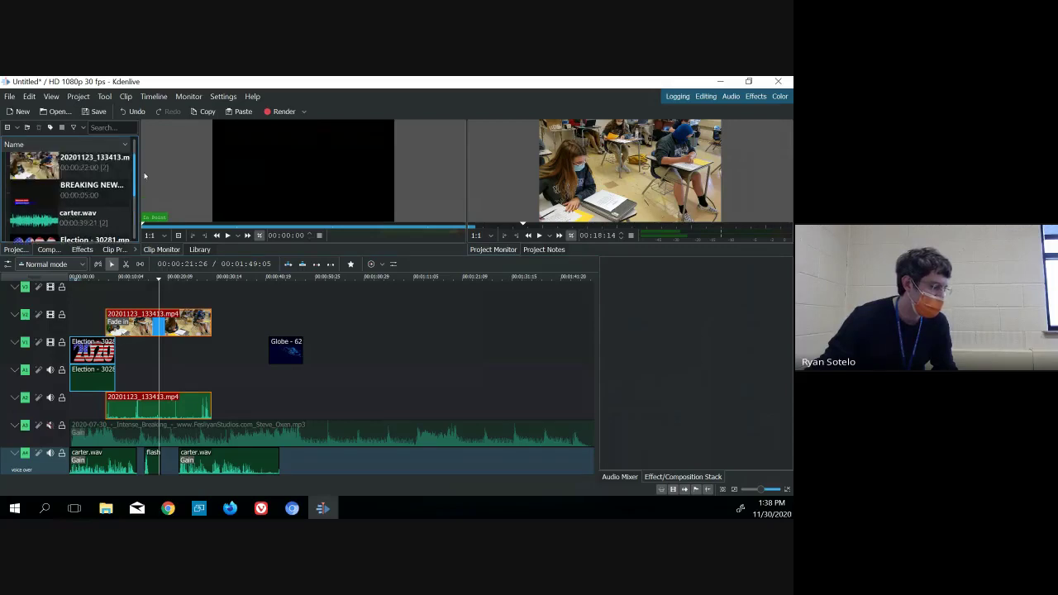
pyautogui.click(75, 196)
pyautogui.doubleClick(76, 196)
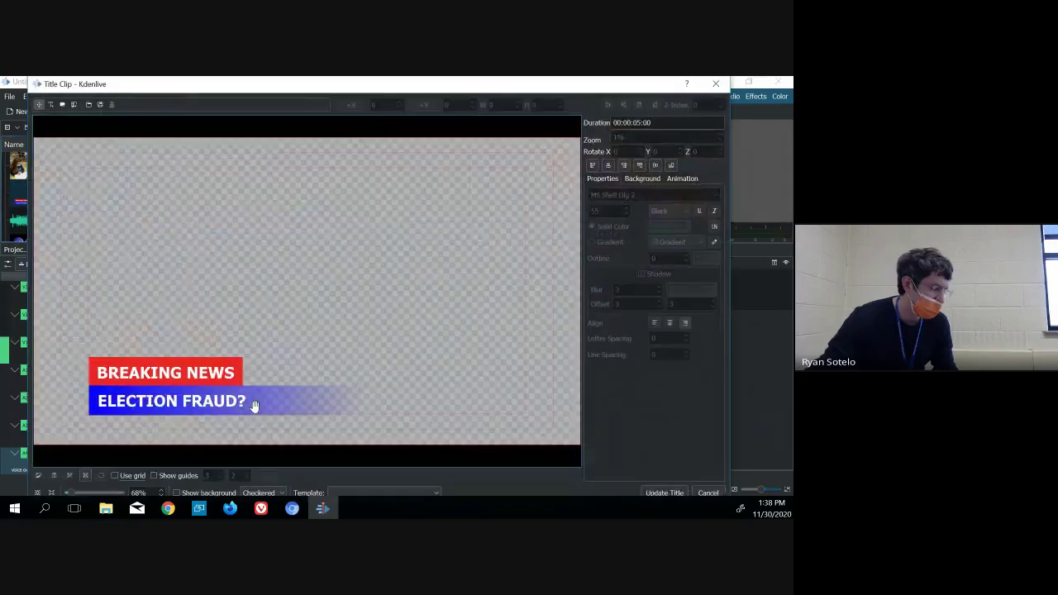
pyautogui.click(716, 84)
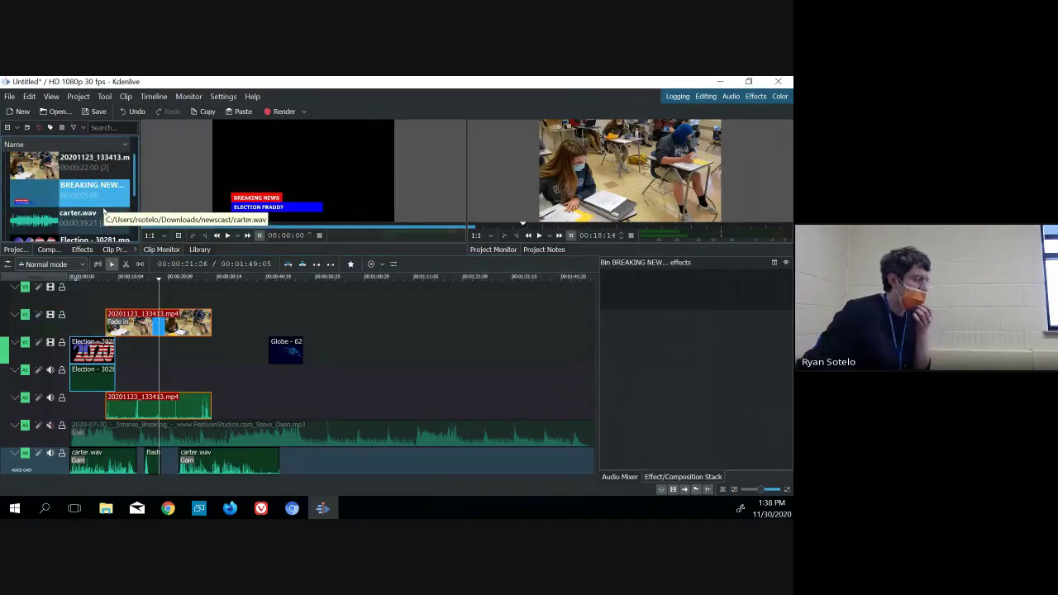
pyautogui.click(53, 199)
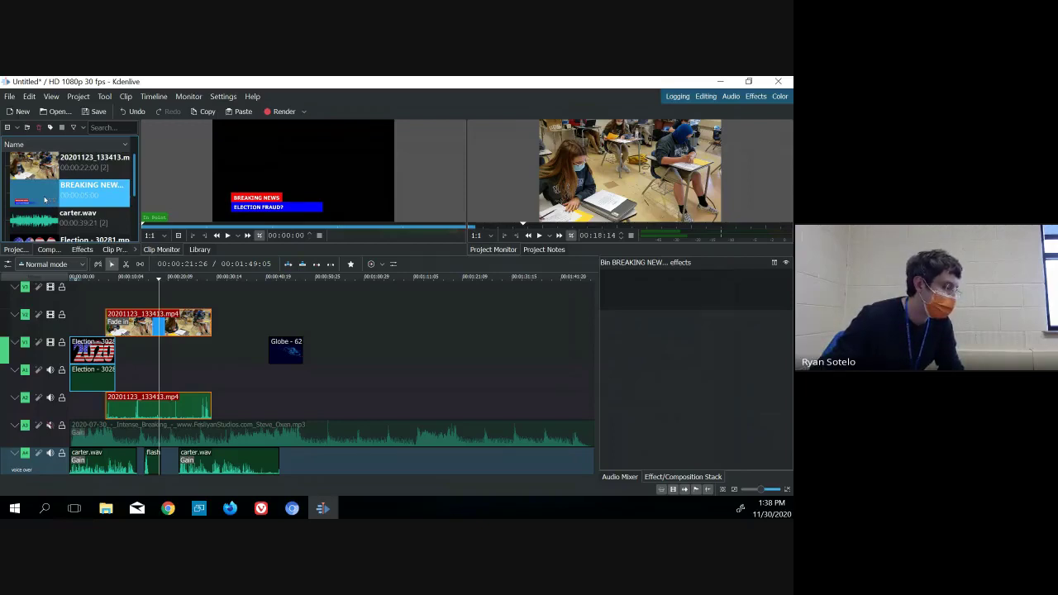
# - Place the BREAKING NEWS title on the uppermost video track at the start of the classroom clip and give it a fade-in
pyautogui.moveTo(44, 200); pyautogui.dragTo(106, 293)
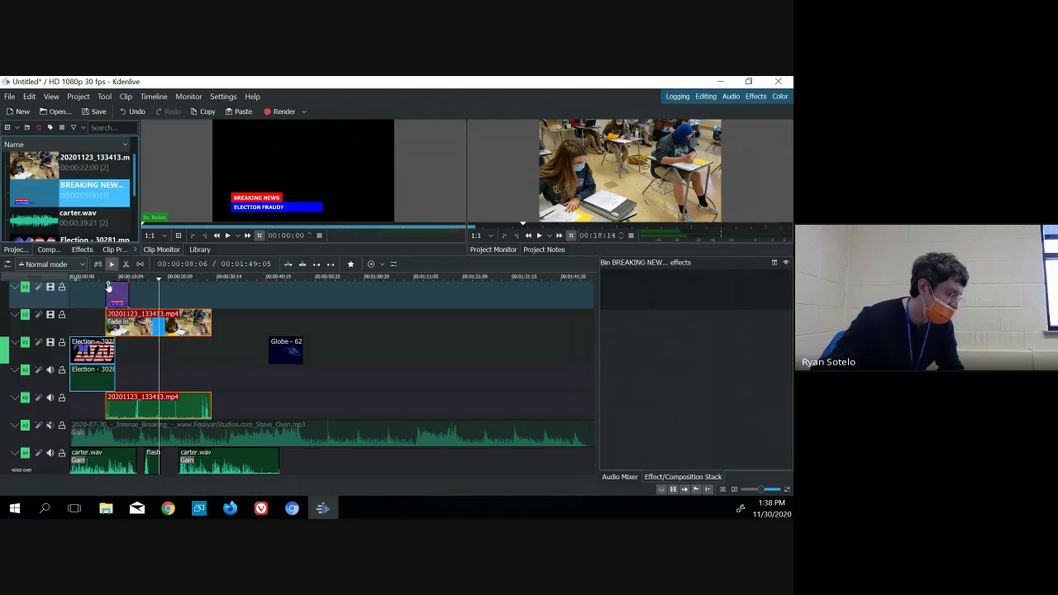
pyautogui.moveTo(108, 287); pyautogui.dragTo(116, 285)
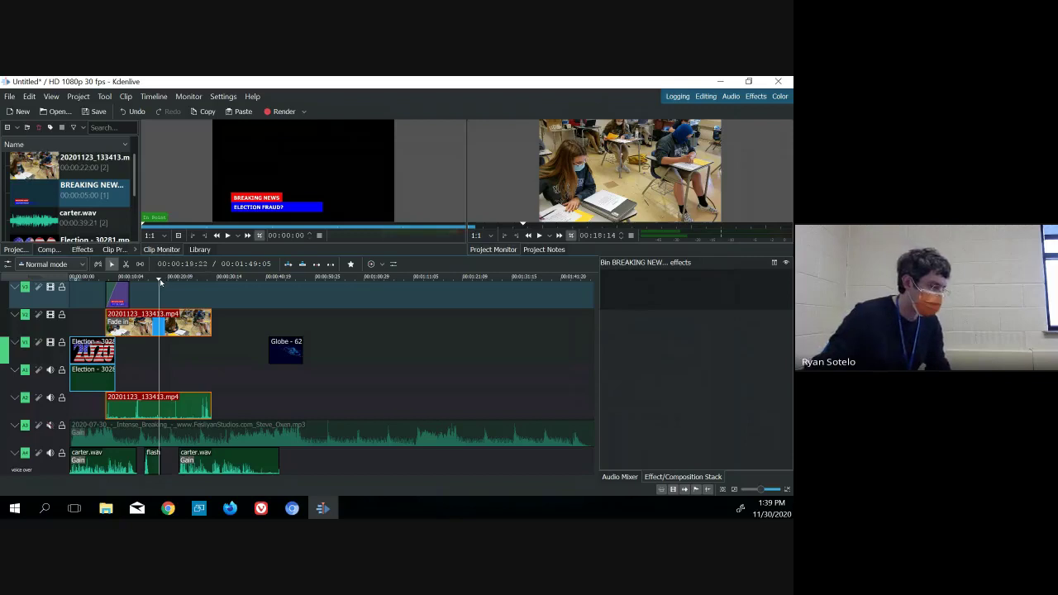
# - Play the sequence from near its start, pause at about 00:00:16:15, and extend the BREAKING NEWS title to that point
pyautogui.moveTo(159, 282); pyautogui.dragTo(82, 282)
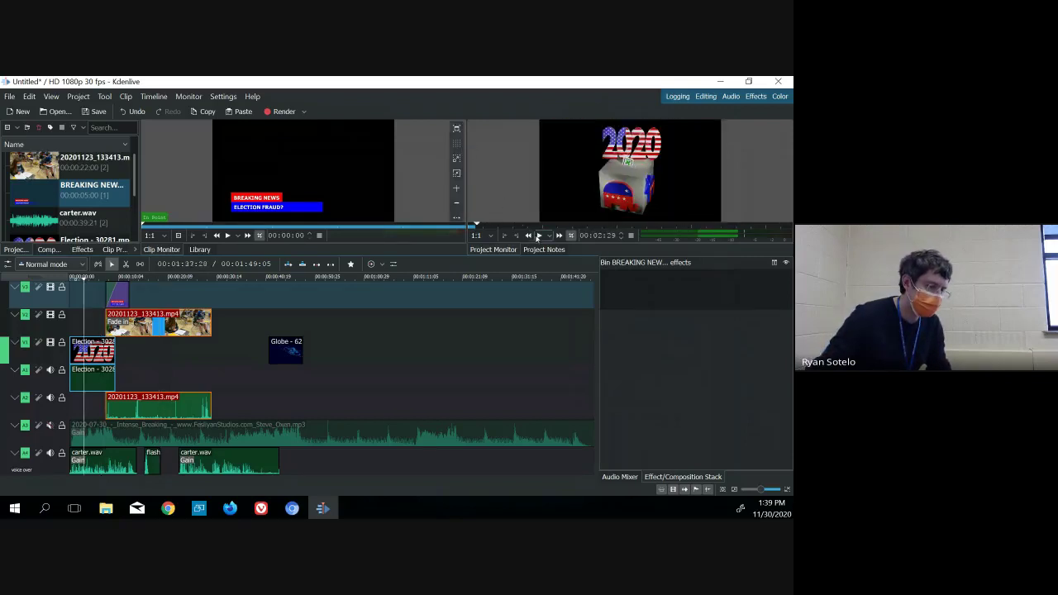
pyautogui.moveTo(421, 256); pyautogui.dragTo(430, 347)
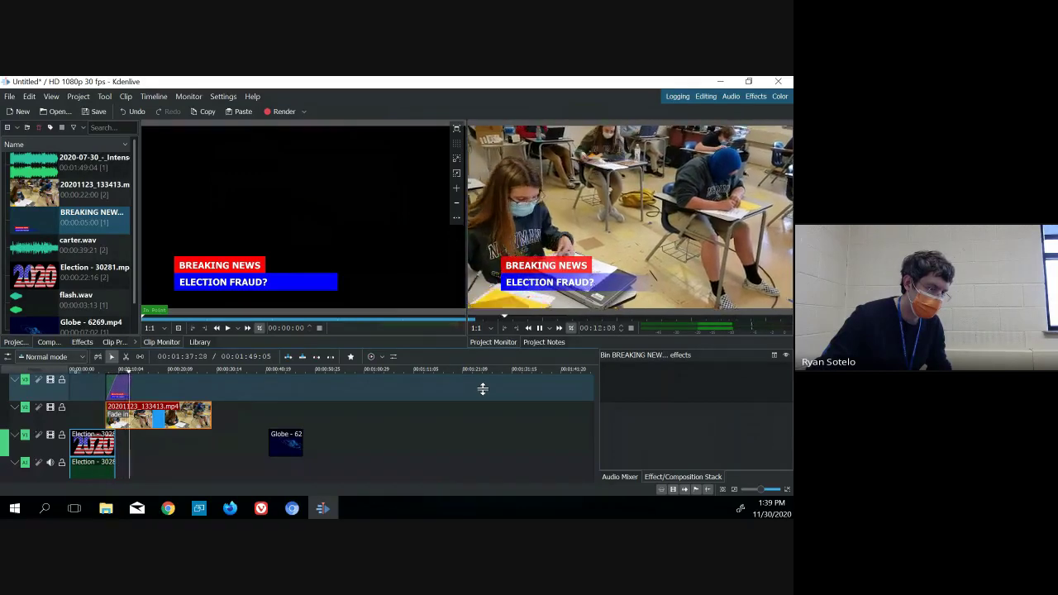
pyautogui.click(539, 328)
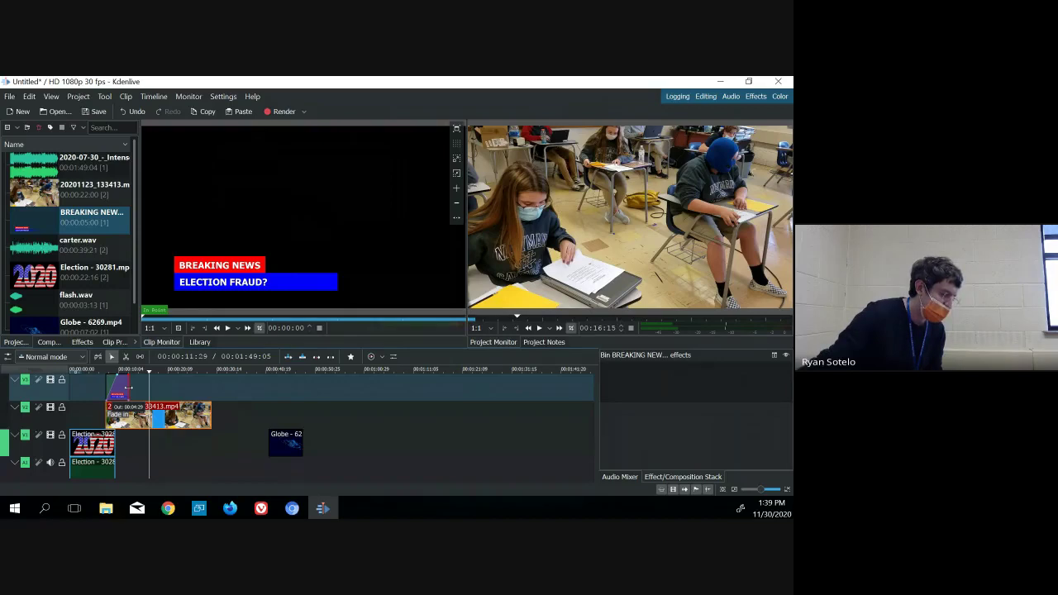
pyautogui.moveTo(128, 387); pyautogui.dragTo(148, 382)
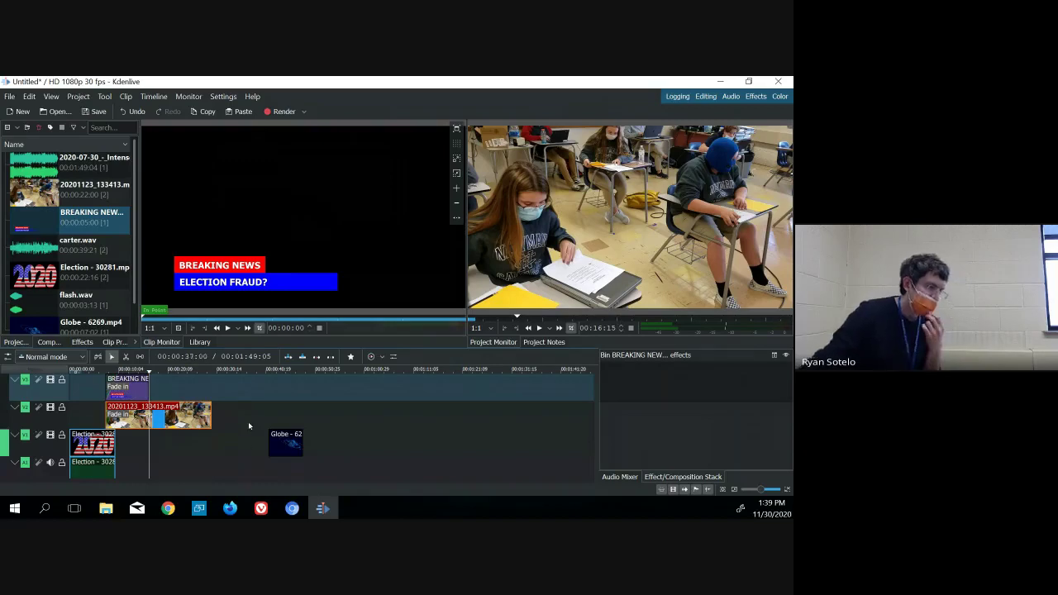
pyautogui.scroll(-2, 238, 425)
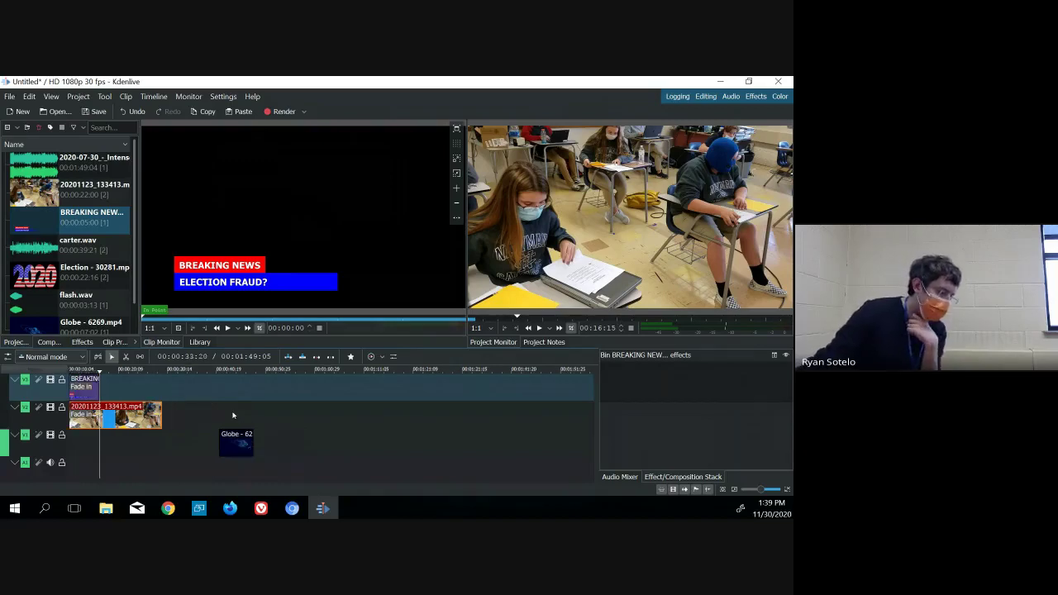
pyautogui.scroll(2, 227, 415)
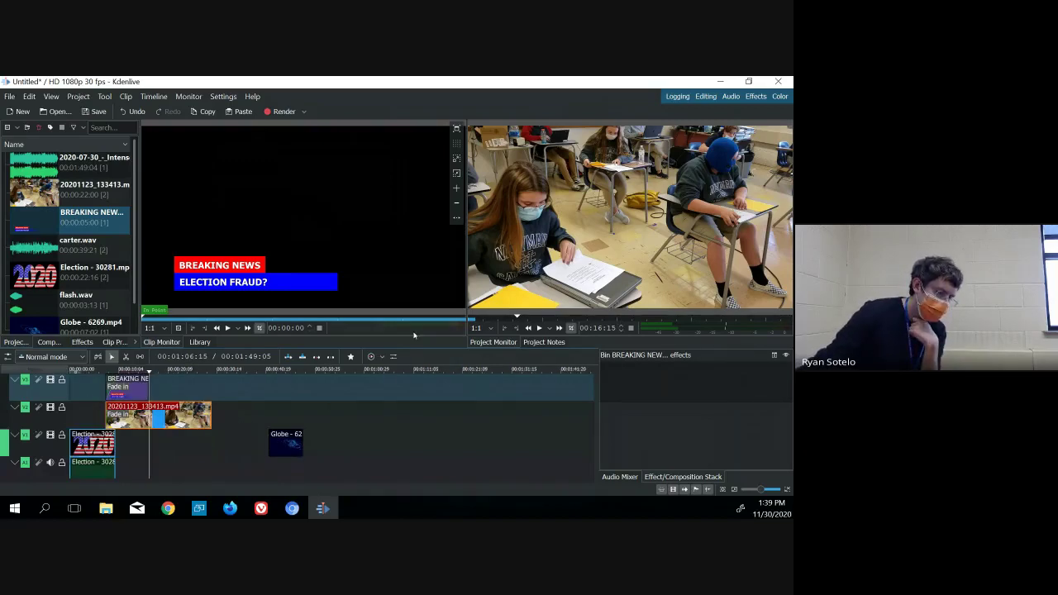
# - Split the 20201123_133413.mp4 classroom clip at the end of the title and delete the remainder with its audio
pyautogui.moveTo(415, 347); pyautogui.dragTo(431, 240)
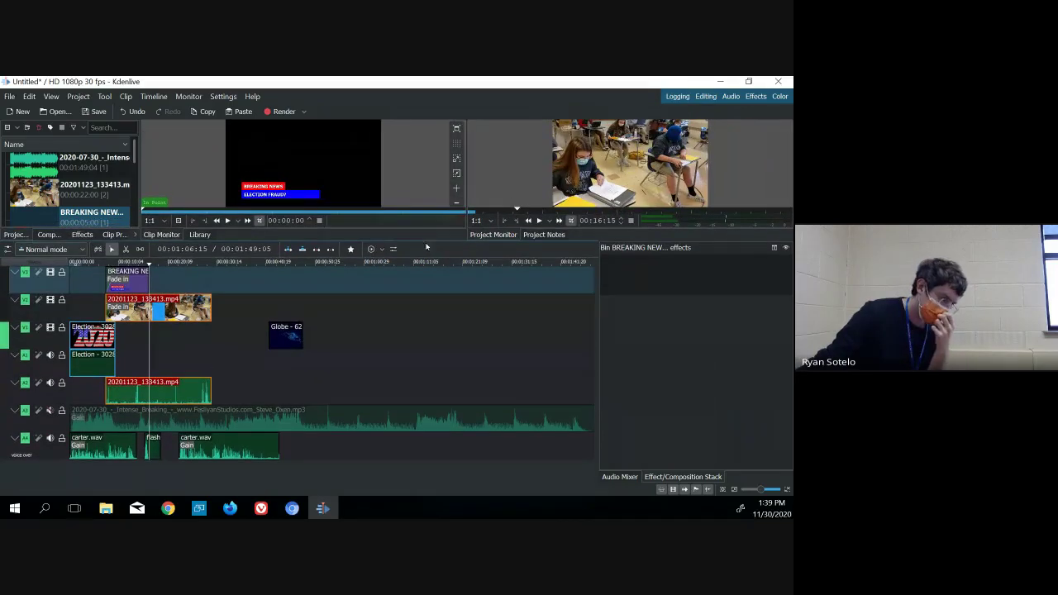
pyautogui.click(126, 249)
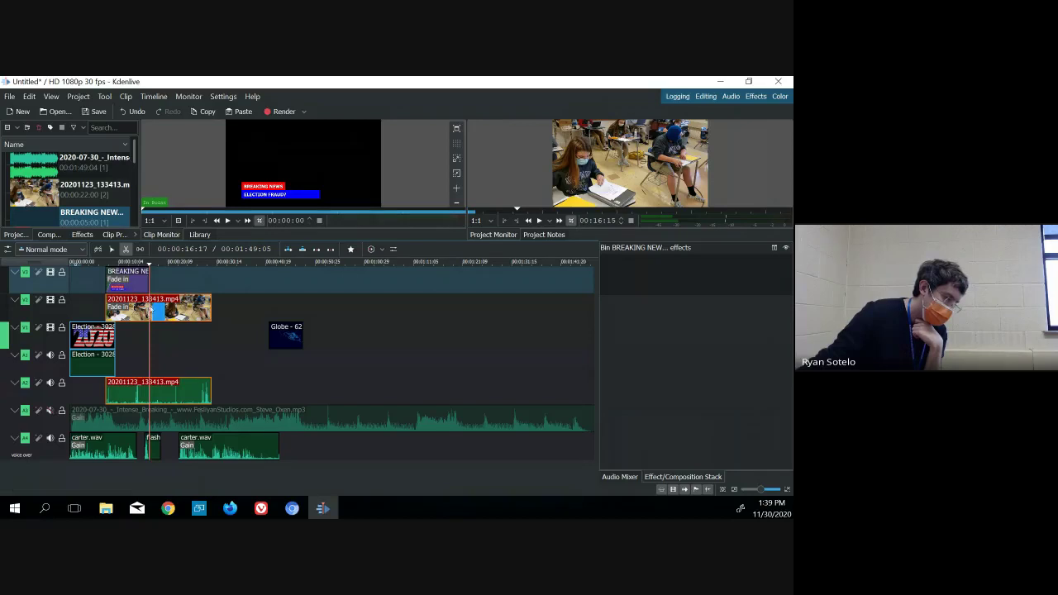
pyautogui.click(150, 309)
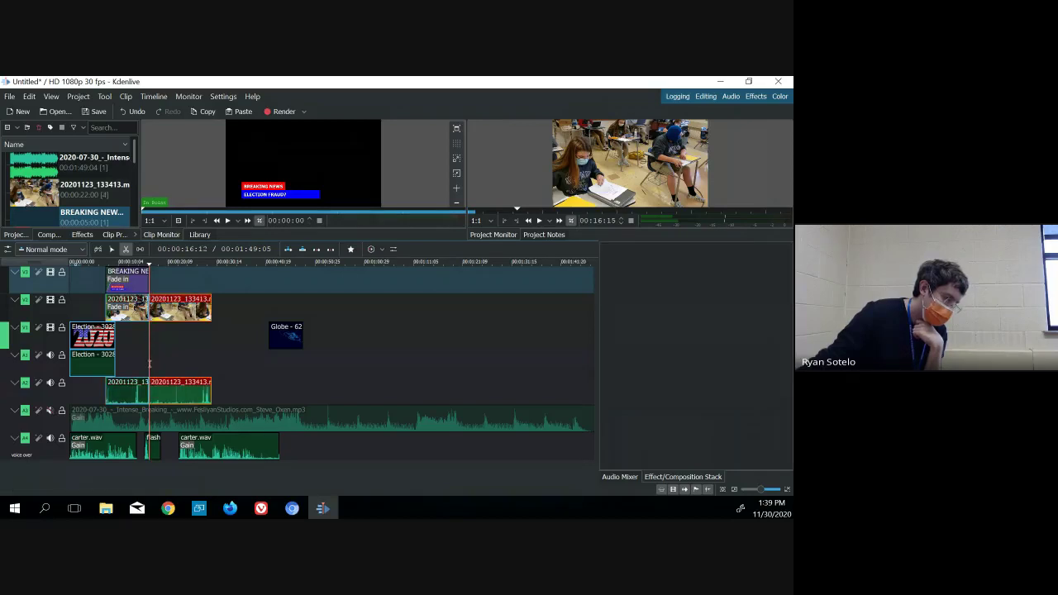
pyautogui.click(113, 250)
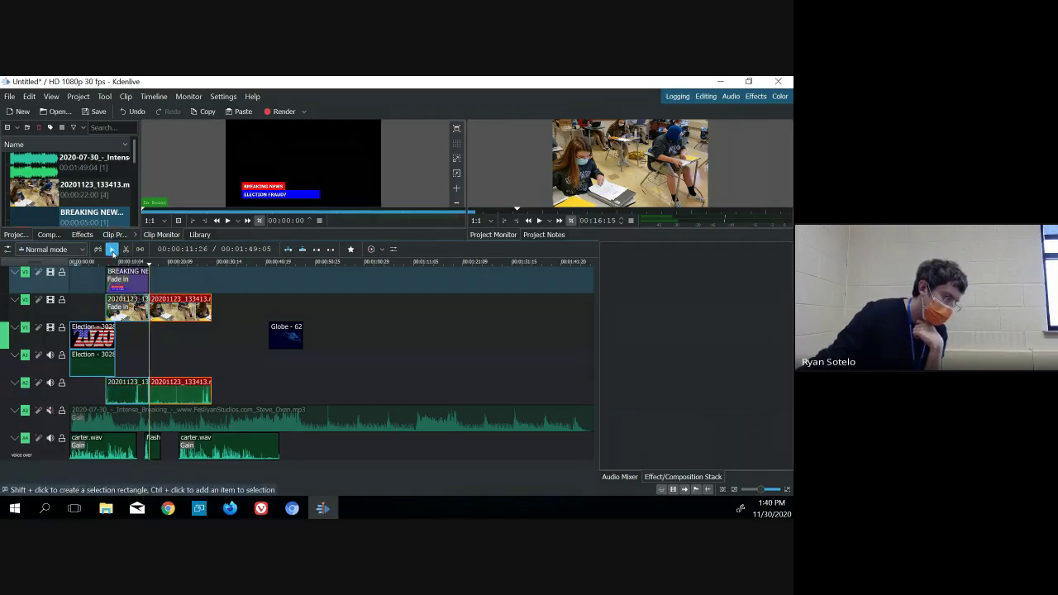
pyautogui.click(184, 313)
pyautogui.press('Delete')
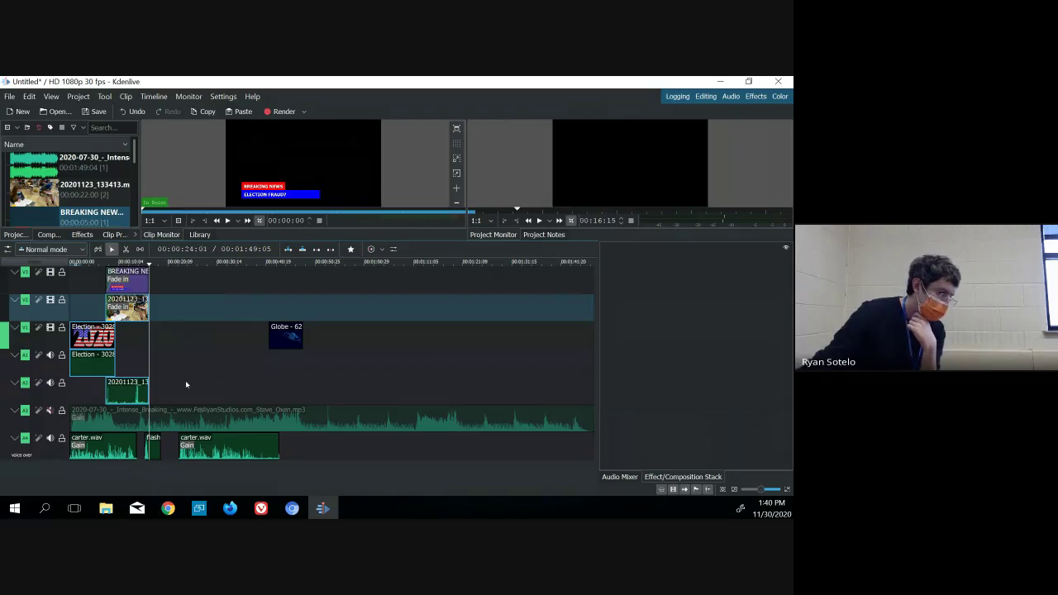
# - Import 20201119_123611 from the newscast folder in File Explorer into the Kdenlive project bin
pyautogui.click(107, 509)
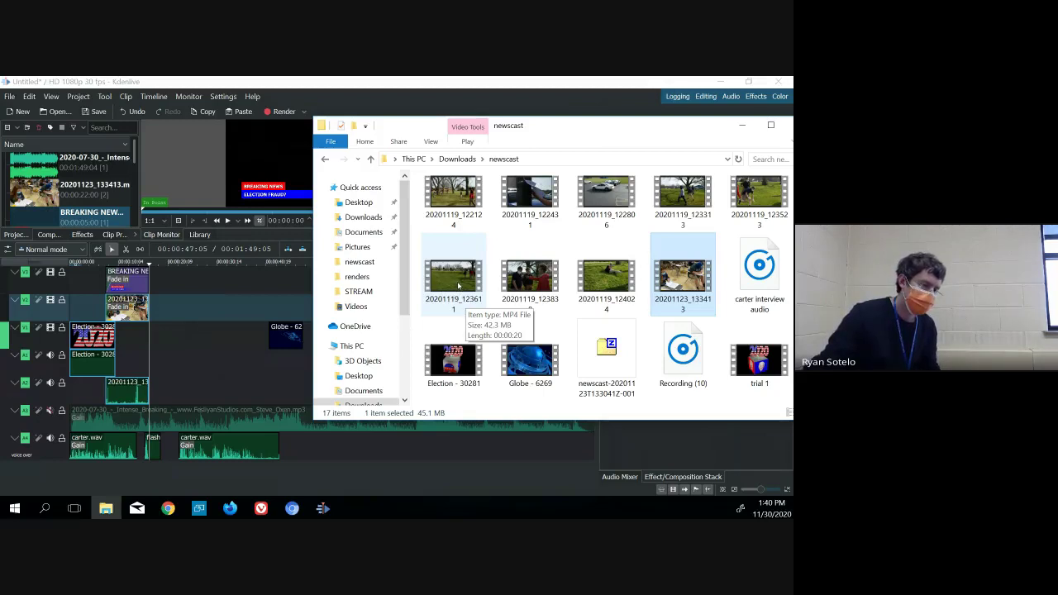
pyautogui.moveTo(458, 285); pyautogui.dragTo(91, 198)
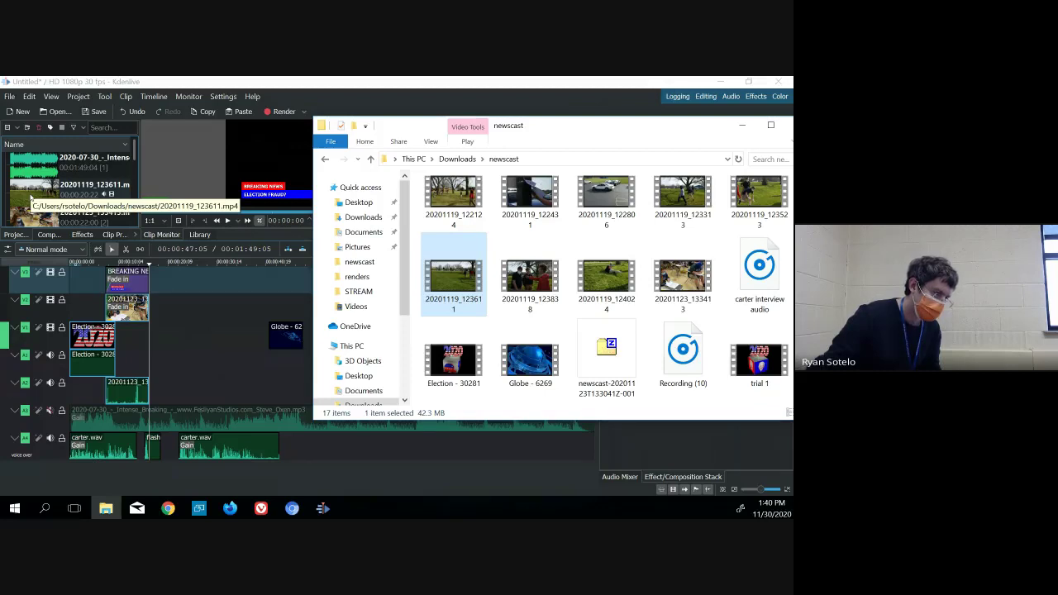
pyautogui.press('i')
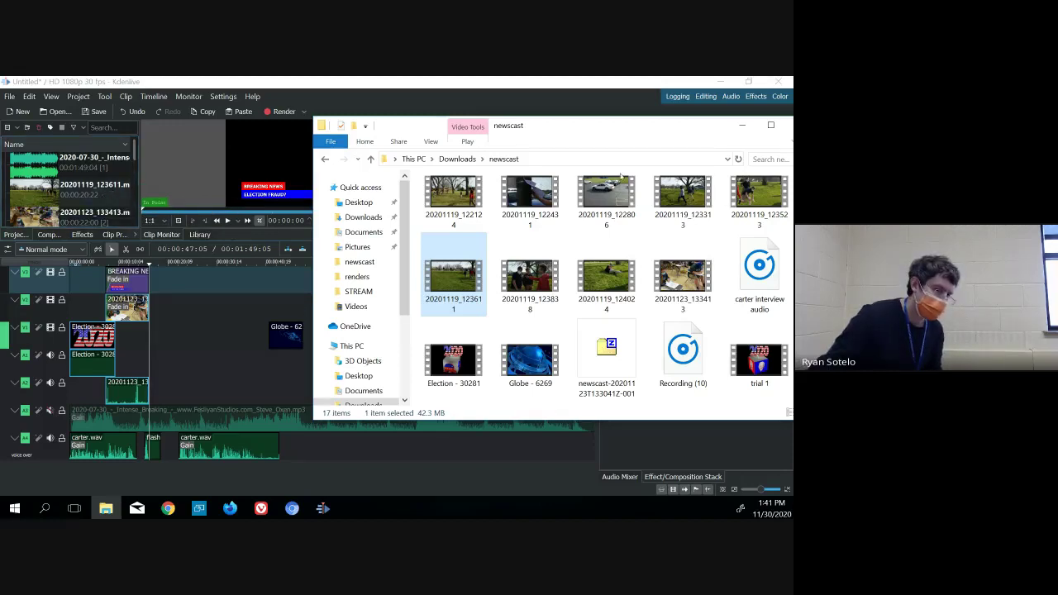
pyautogui.click(742, 128)
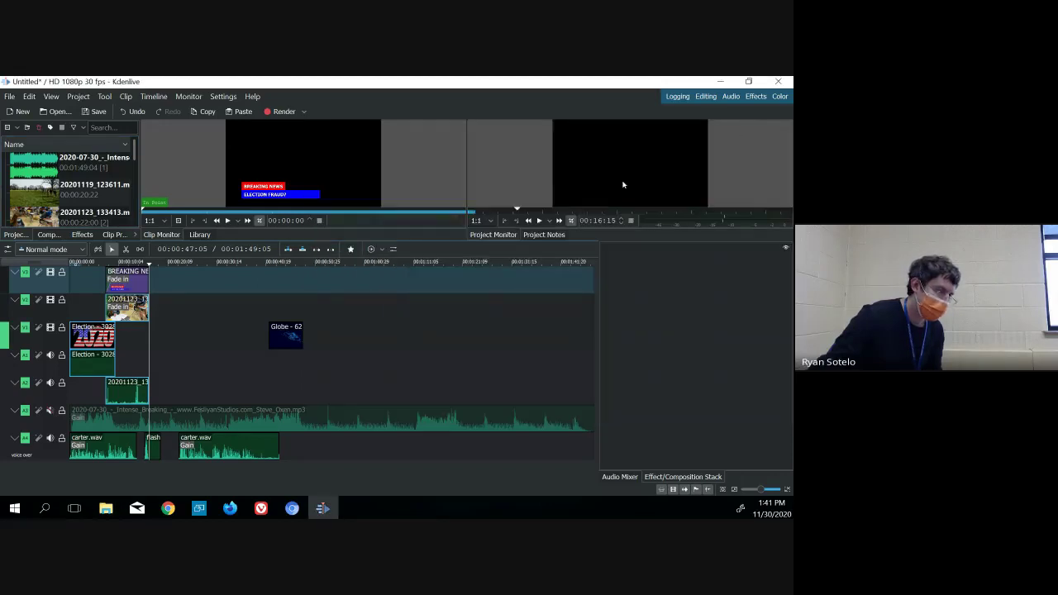
# - Preview the imported 20201119_123611.mp4 clip in an enlarged clip monitor up to about 00:16:05
pyautogui.click(37, 199)
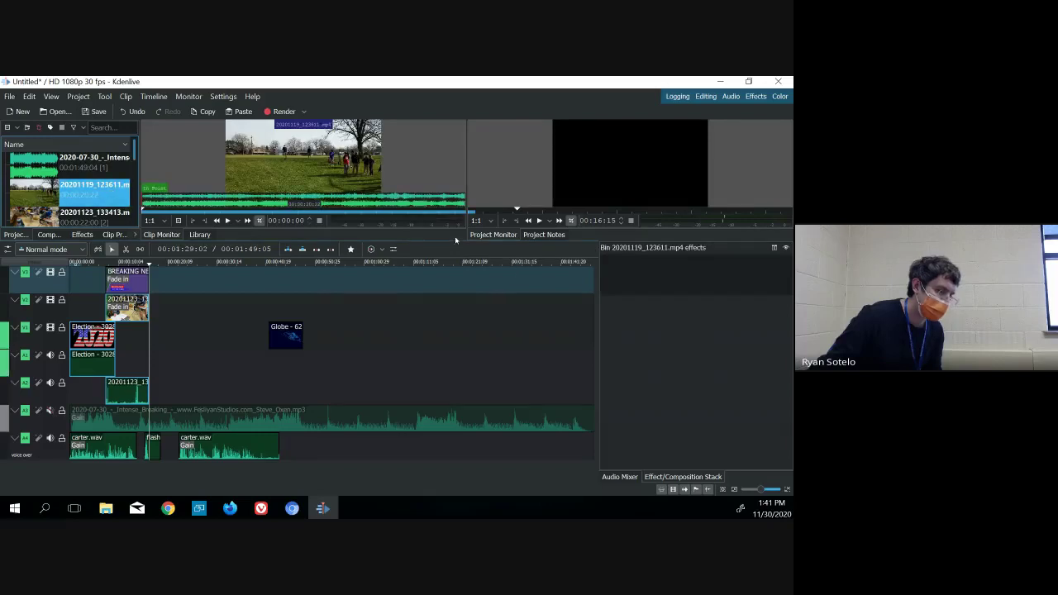
pyautogui.moveTo(456, 240); pyautogui.dragTo(301, 308)
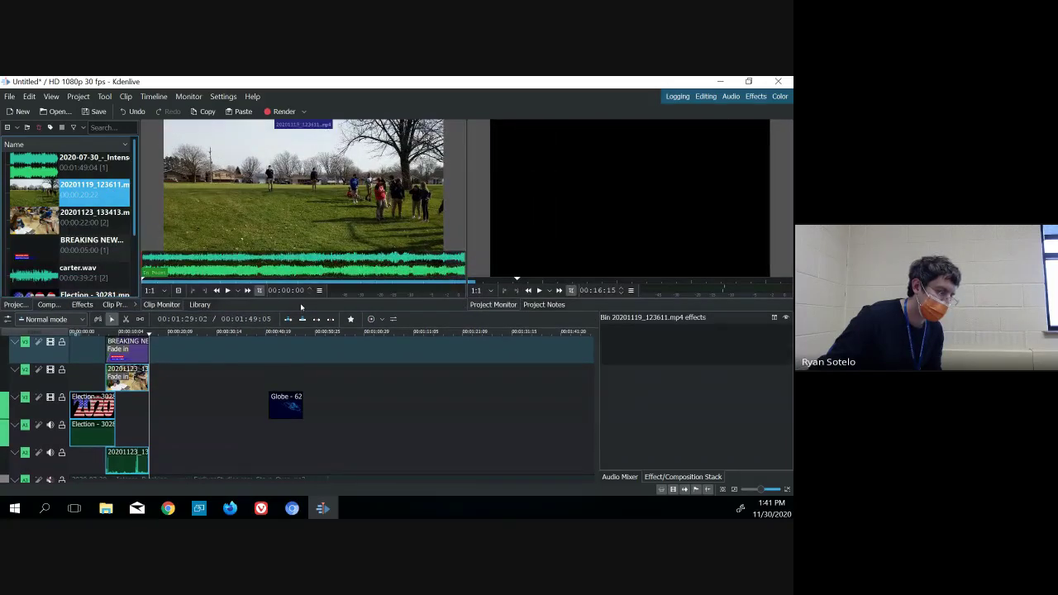
pyautogui.click(228, 291)
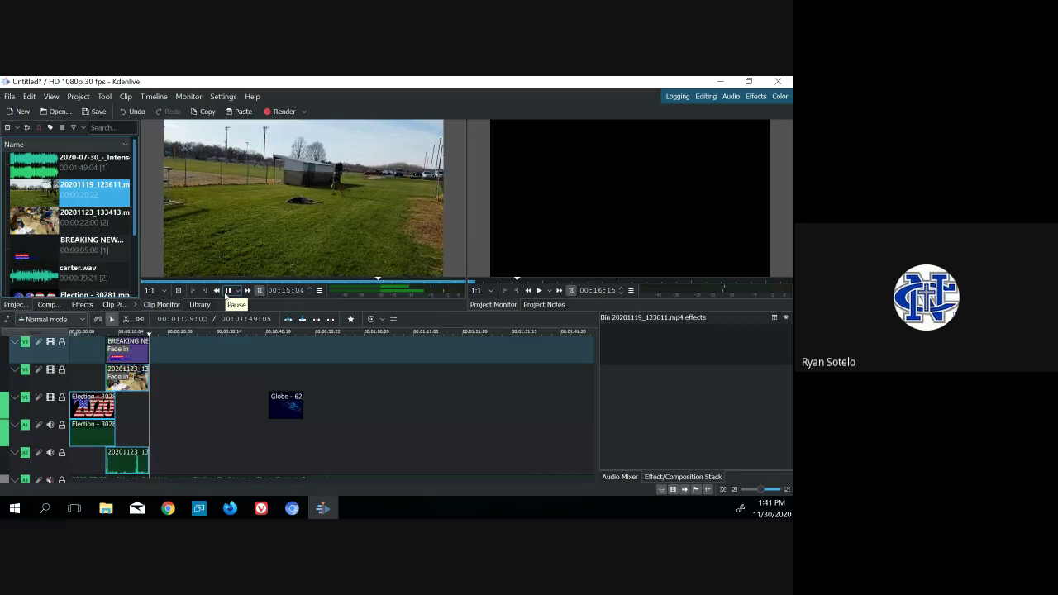
pyautogui.click(226, 291)
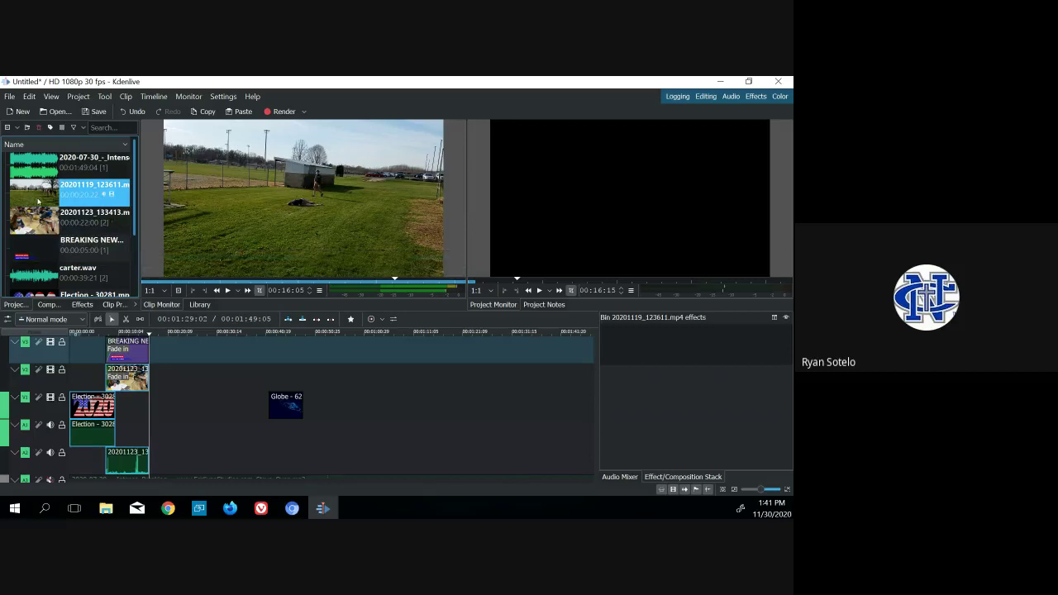
# - Add 20201119_123611.mp4 to track V1 with its audio on A1, starting directly after the Election clip
pyautogui.moveTo(37, 201); pyautogui.dragTo(125, 406)
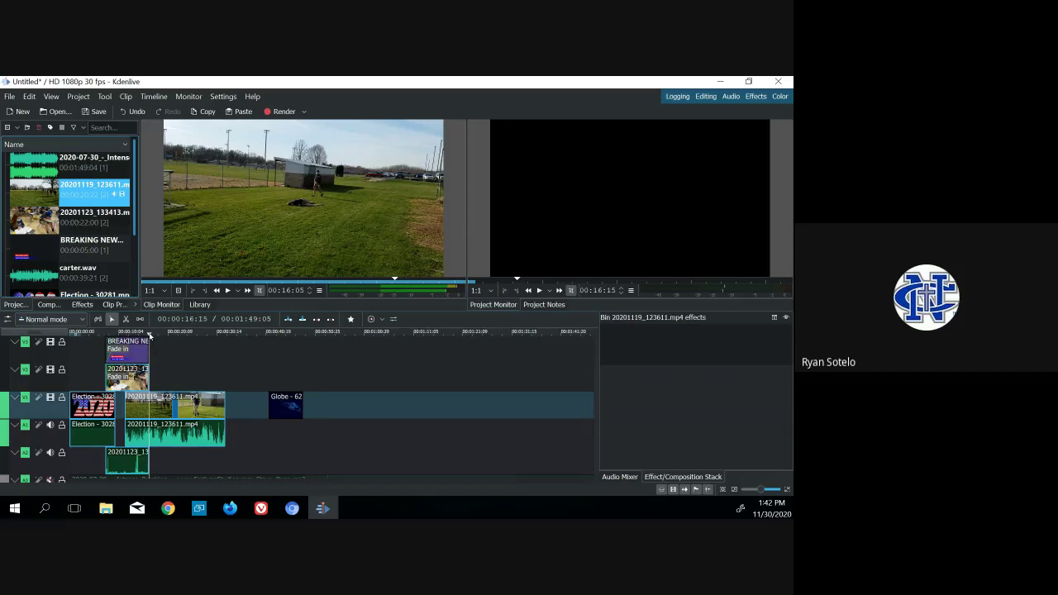
pyautogui.click(149, 336)
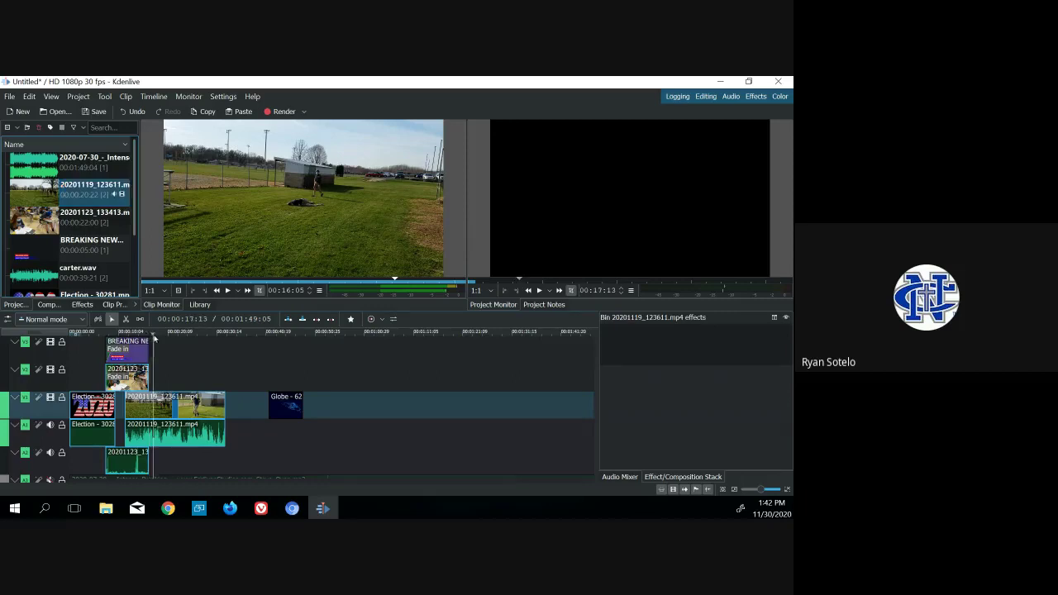
pyautogui.moveTo(150, 336); pyautogui.dragTo(164, 341)
pyautogui.moveTo(152, 403); pyautogui.dragTo(142, 404)
# - Check the cut at the end of the classroom clip, and play the sequence from about 00:06:22 through the outdoor clip
pyautogui.moveTo(165, 335); pyautogui.dragTo(150, 336)
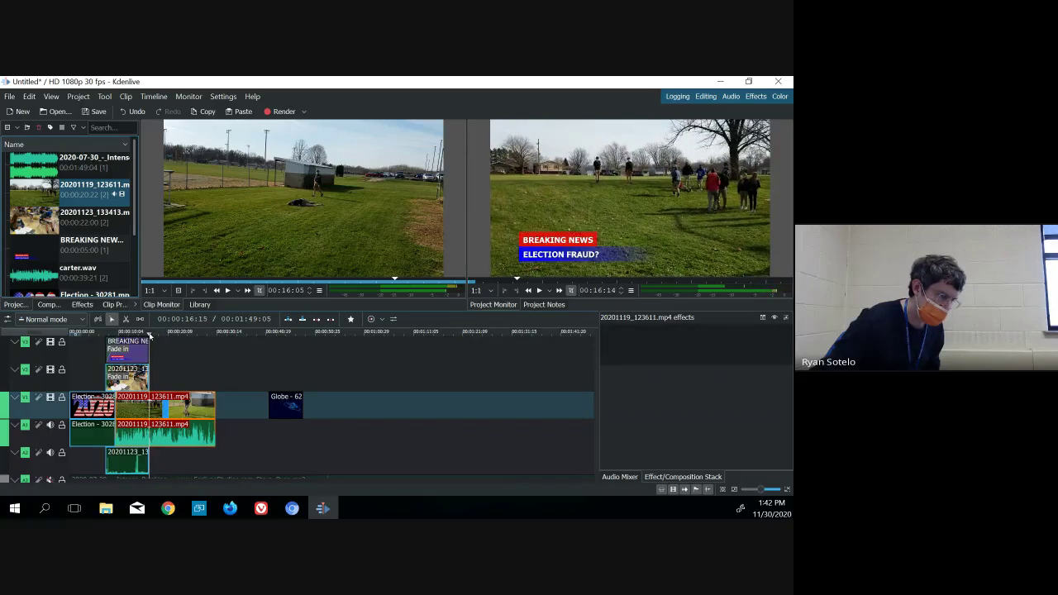
pyautogui.moveTo(149, 335); pyautogui.dragTo(148, 335)
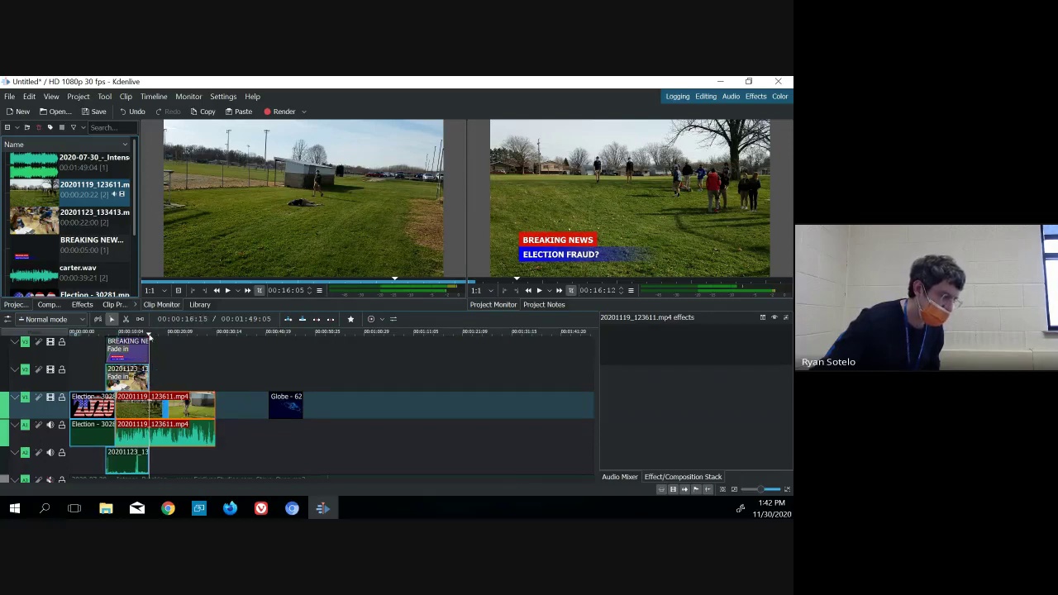
pyautogui.click(120, 334)
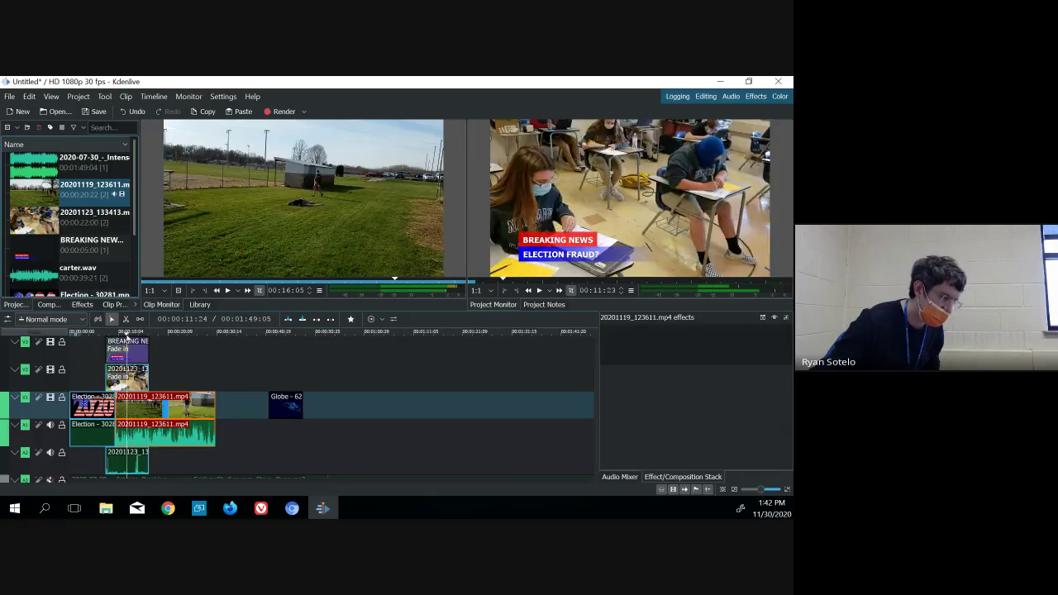
pyautogui.moveTo(119, 334); pyautogui.dragTo(102, 334)
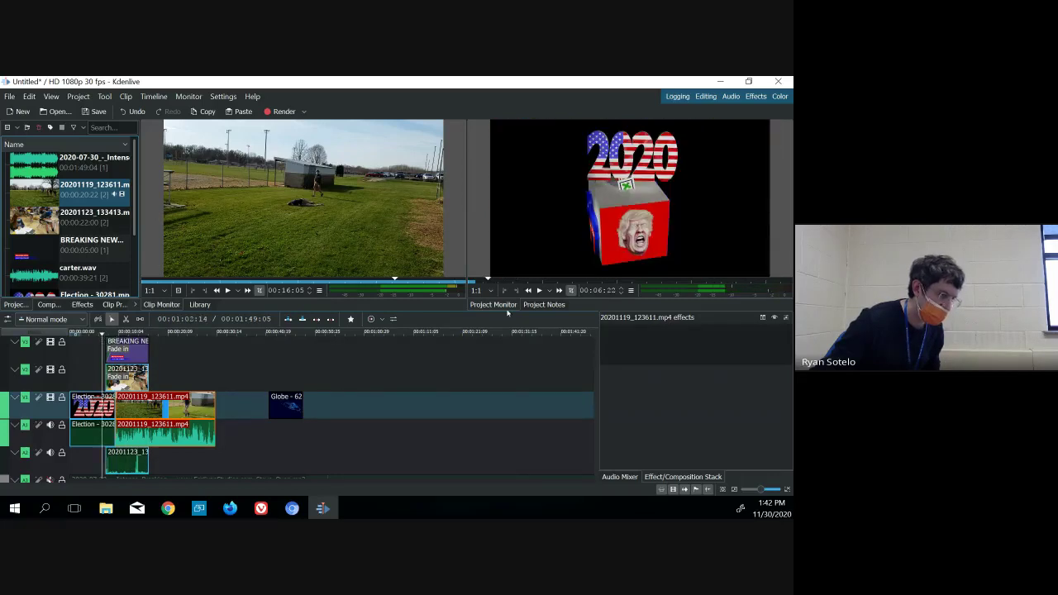
pyautogui.click(540, 290)
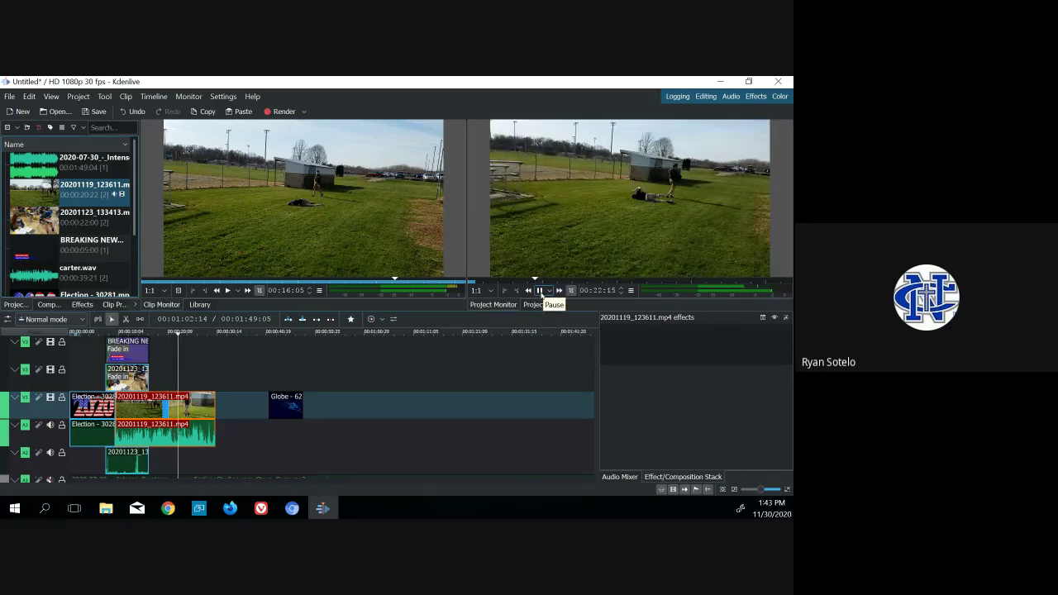
pyautogui.click(540, 291)
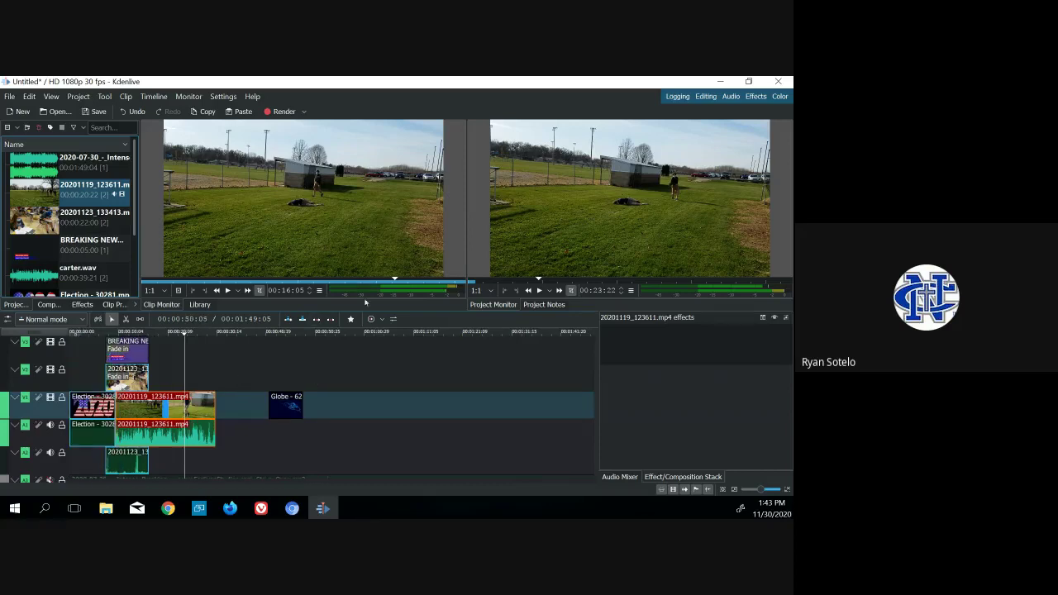
# - Close the gaps on the voice-over track by moving flash.wav against the first carter.wav clip and the second carter.wav against flash.wav
pyautogui.moveTo(406, 310); pyautogui.dragTo(425, 258)
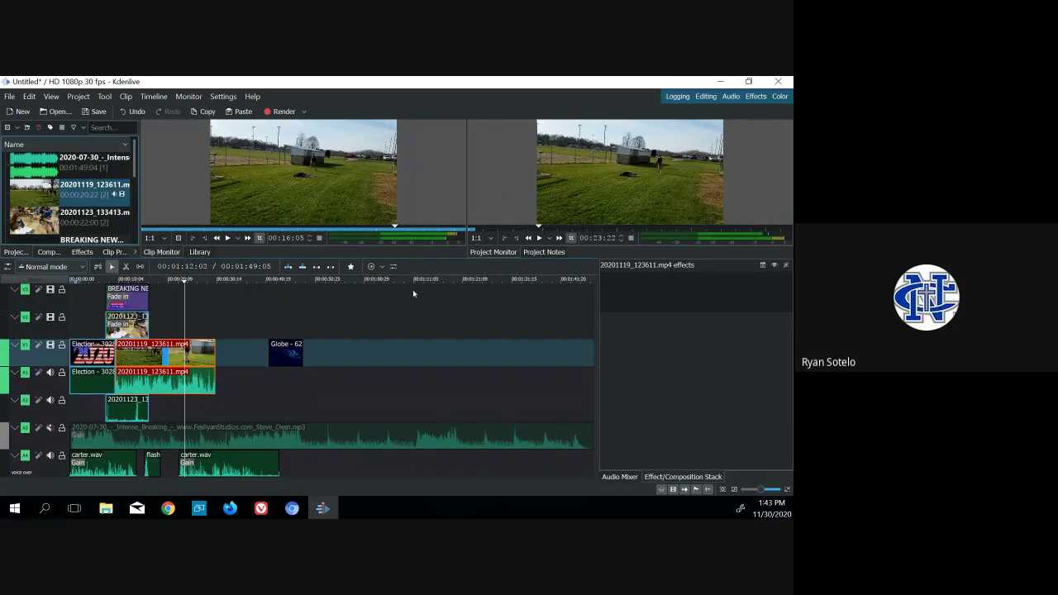
pyautogui.click(154, 468)
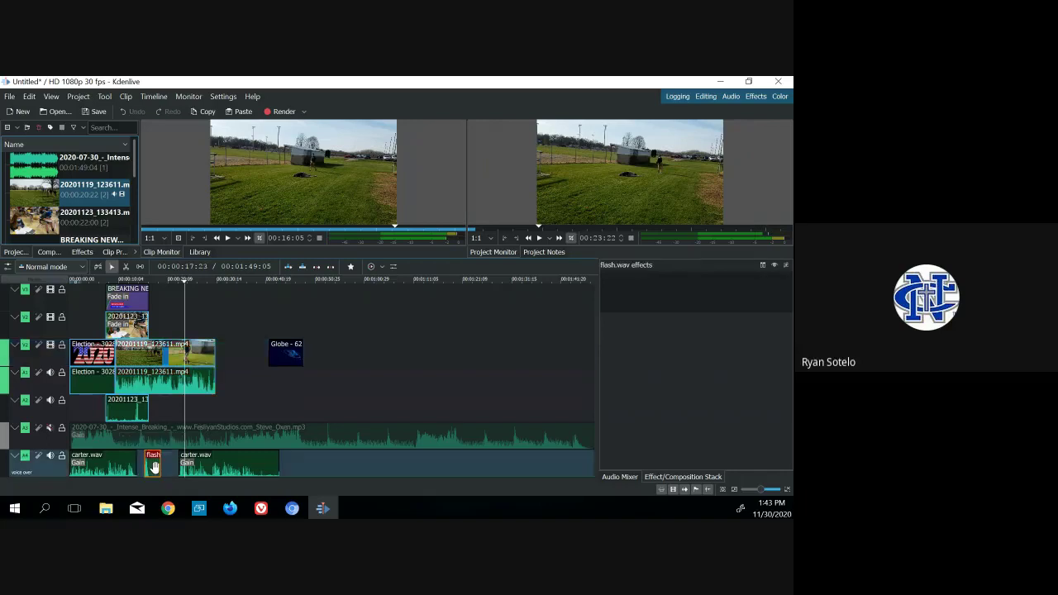
pyautogui.moveTo(151, 468); pyautogui.dragTo(147, 468)
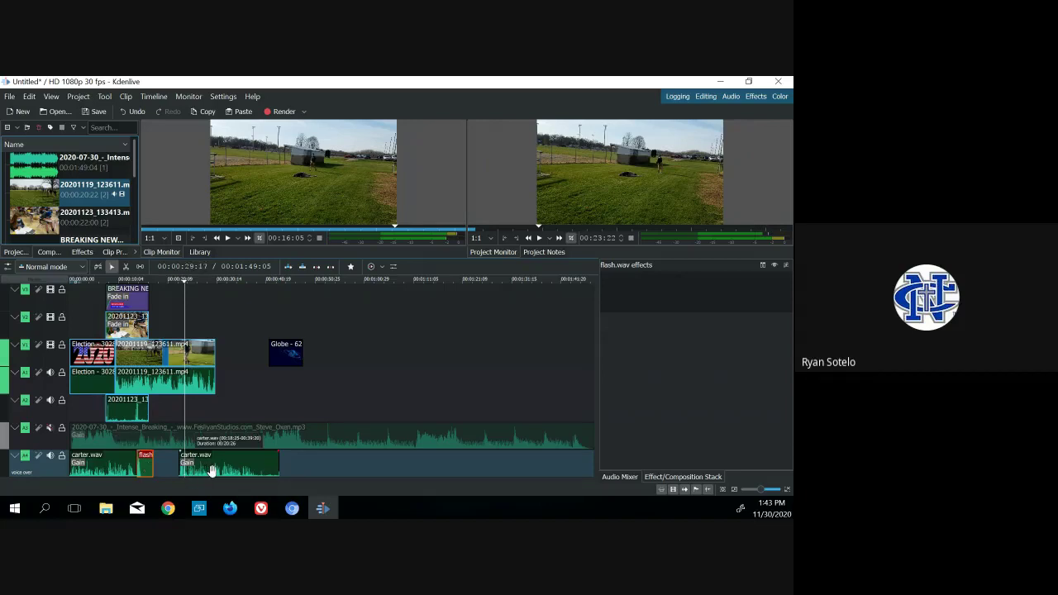
pyautogui.moveTo(211, 470); pyautogui.dragTo(187, 473)
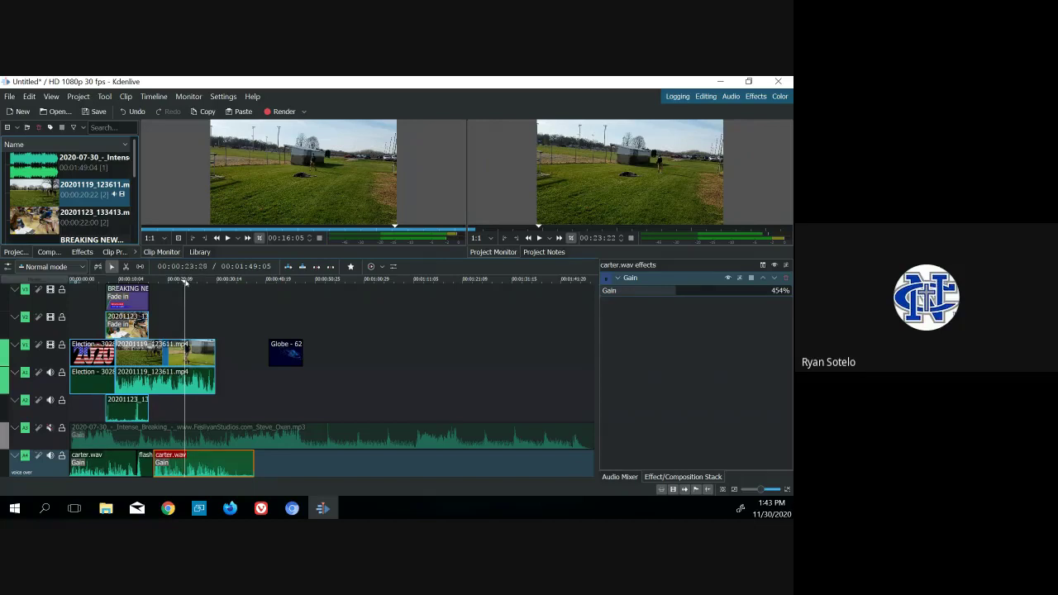
# - Split the second carter.wav clip at 00:24:03 after playing up to that point, and move its remainder further along the voice-over track
pyautogui.moveTo(185, 281); pyautogui.dragTo(143, 277)
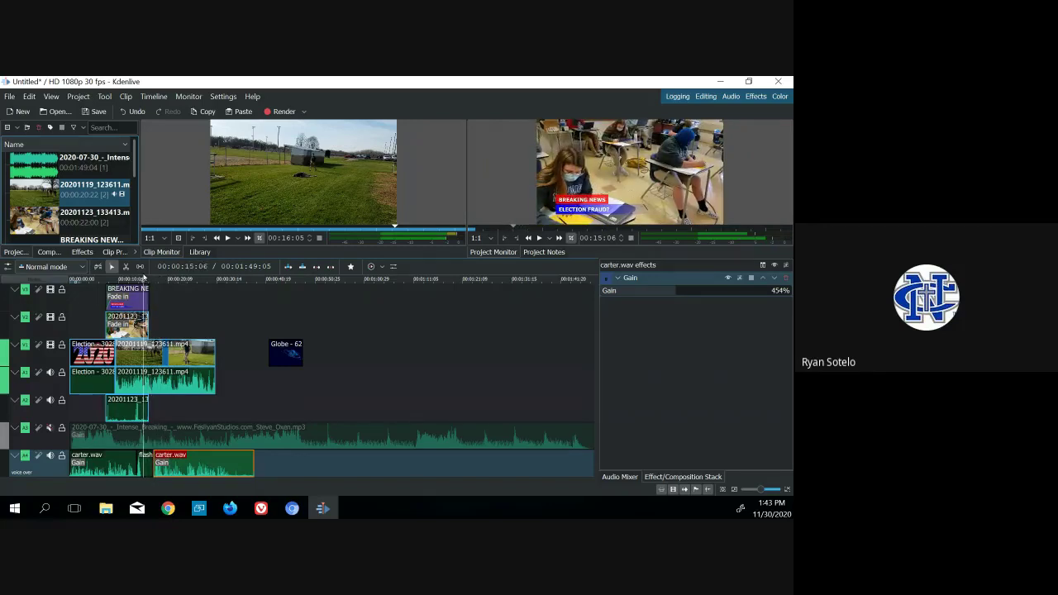
pyautogui.click(539, 239)
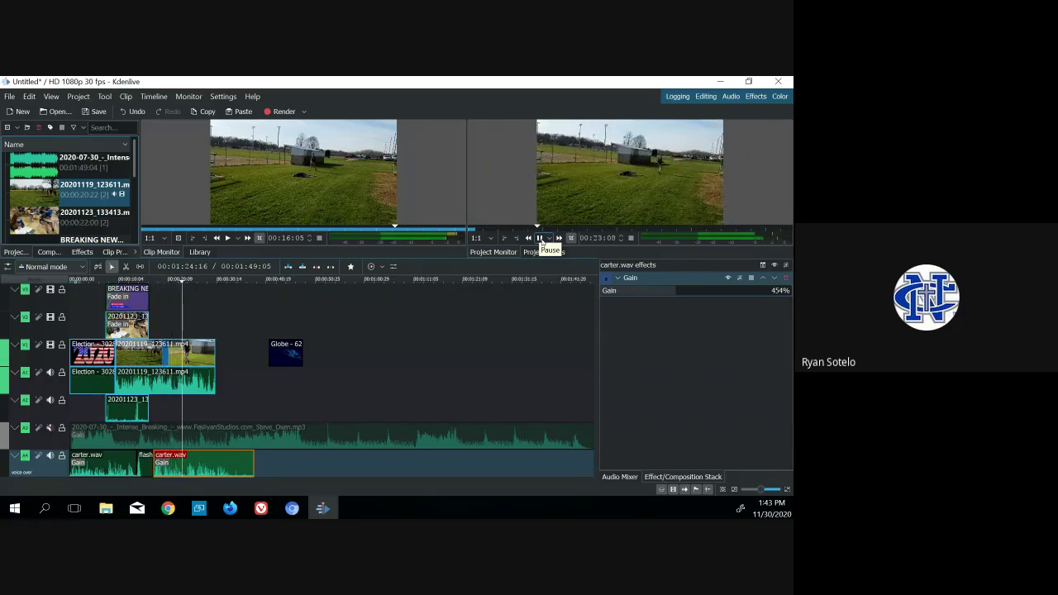
pyautogui.click(540, 238)
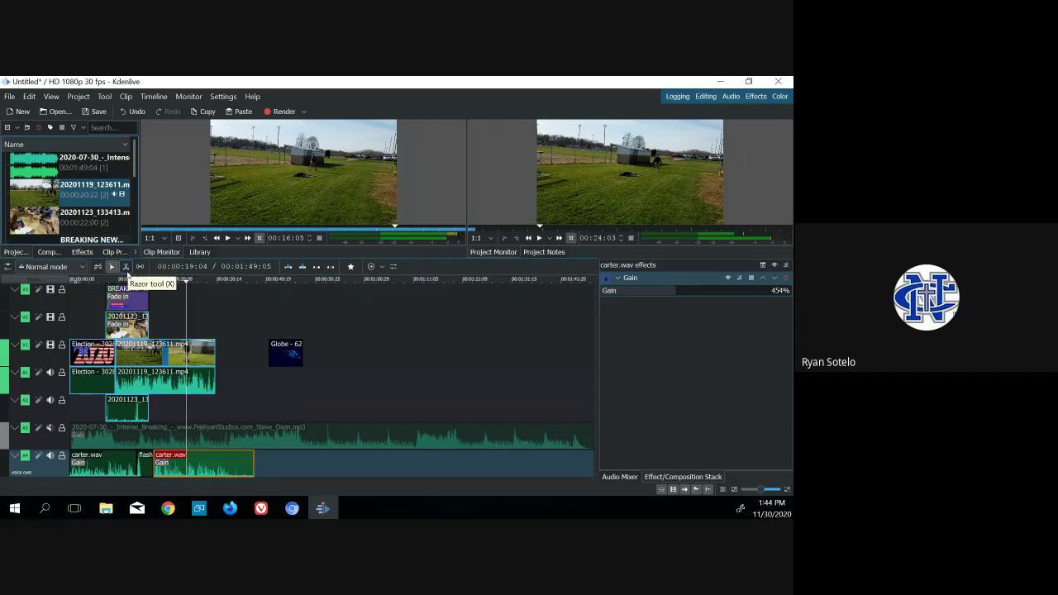
pyautogui.click(126, 266)
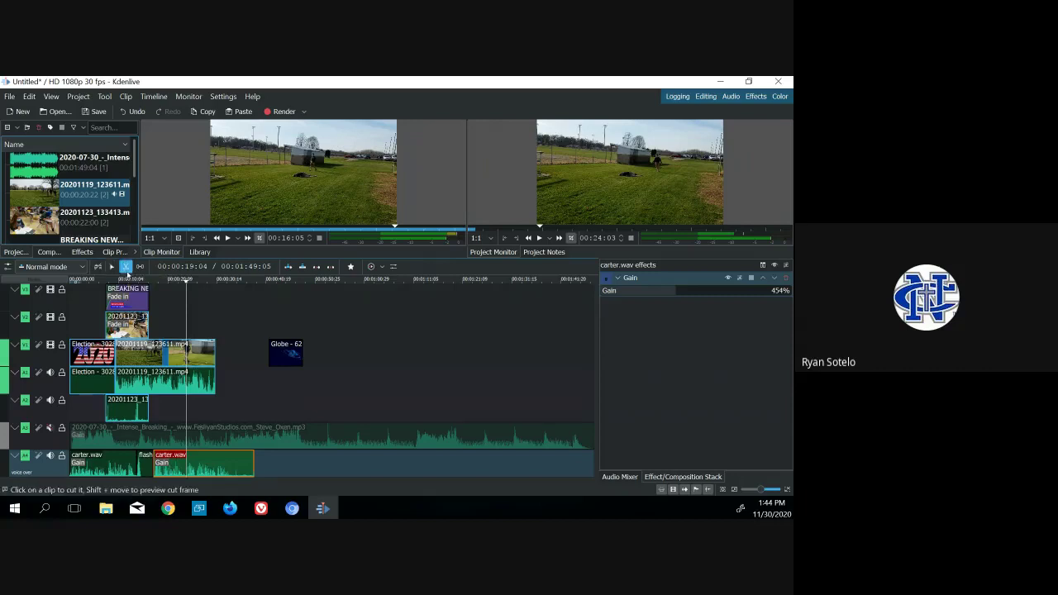
pyautogui.click(187, 468)
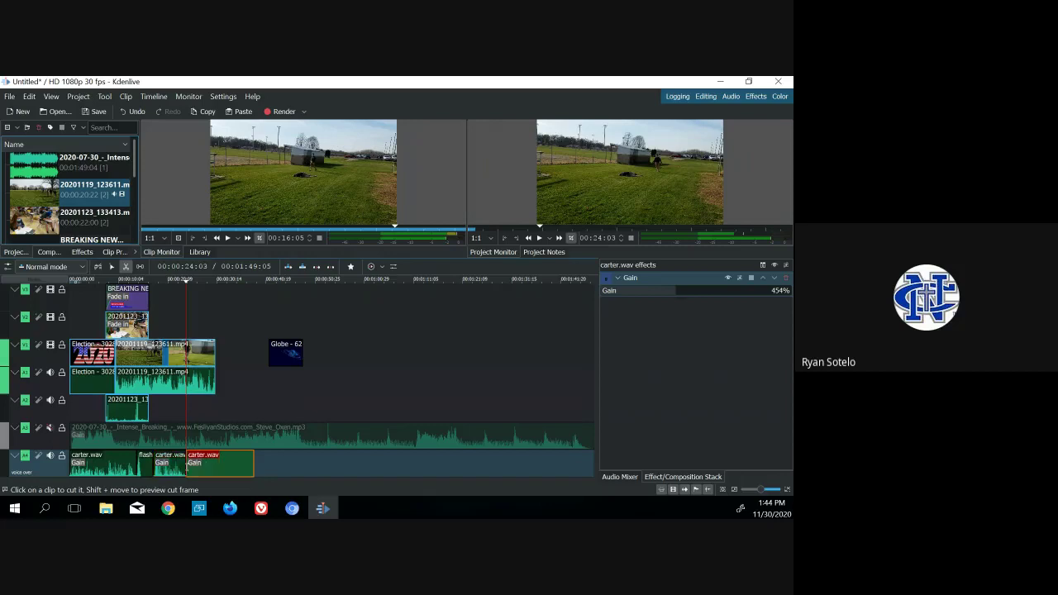
pyautogui.click(113, 267)
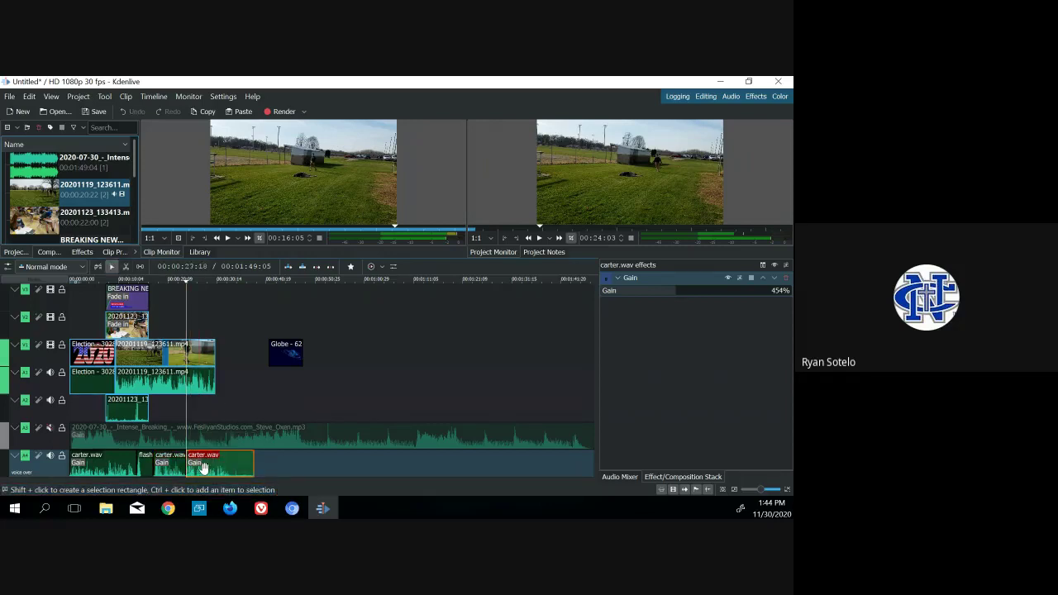
pyautogui.moveTo(203, 468); pyautogui.dragTo(225, 468)
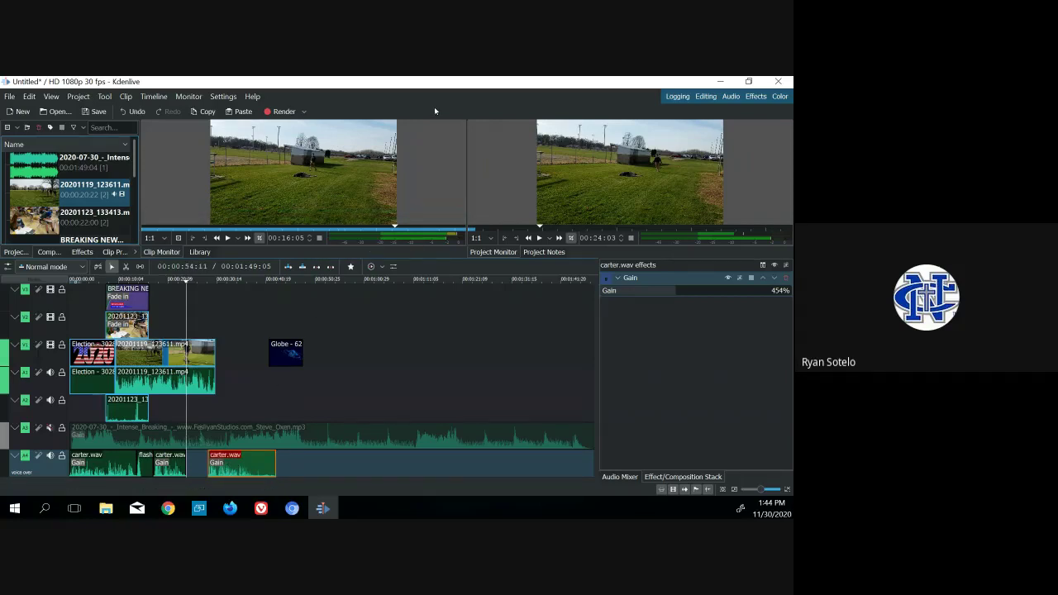
# - Save the project in the Videos folder as "newscast highlights final"
pyautogui.hotkey('ctrl', 's')
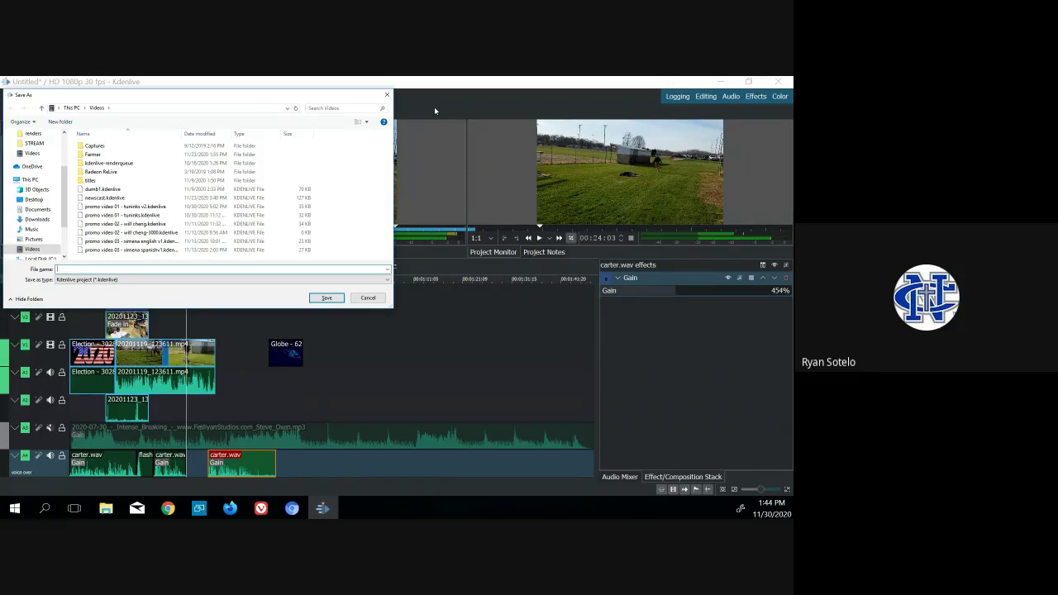
pyautogui.write('newscas')
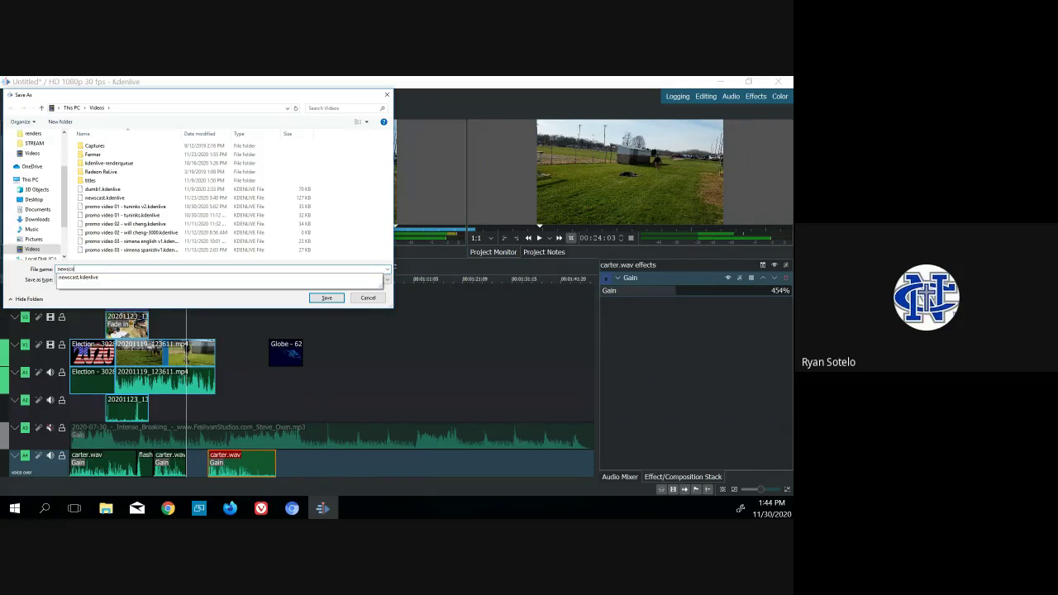
pyautogui.write('t hig')
pyautogui.write('hlights ')
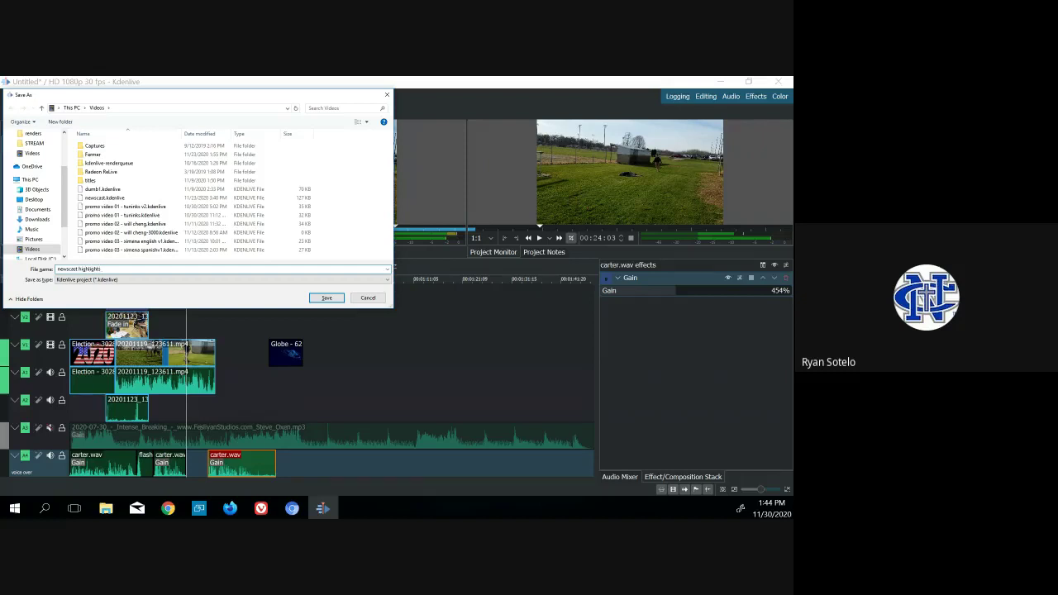
pyautogui.write('final')
pyautogui.press('Return')
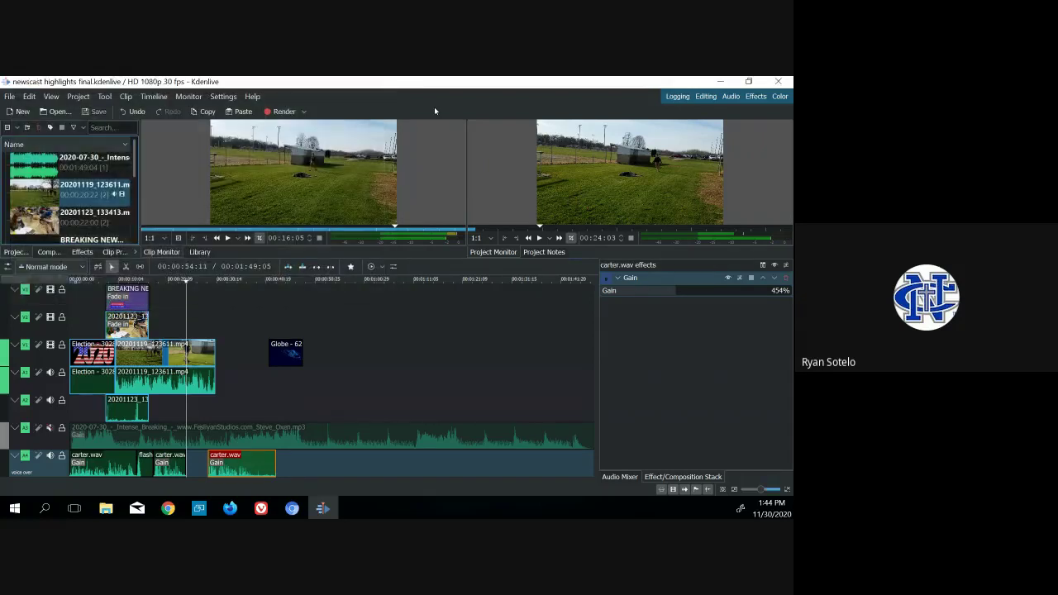
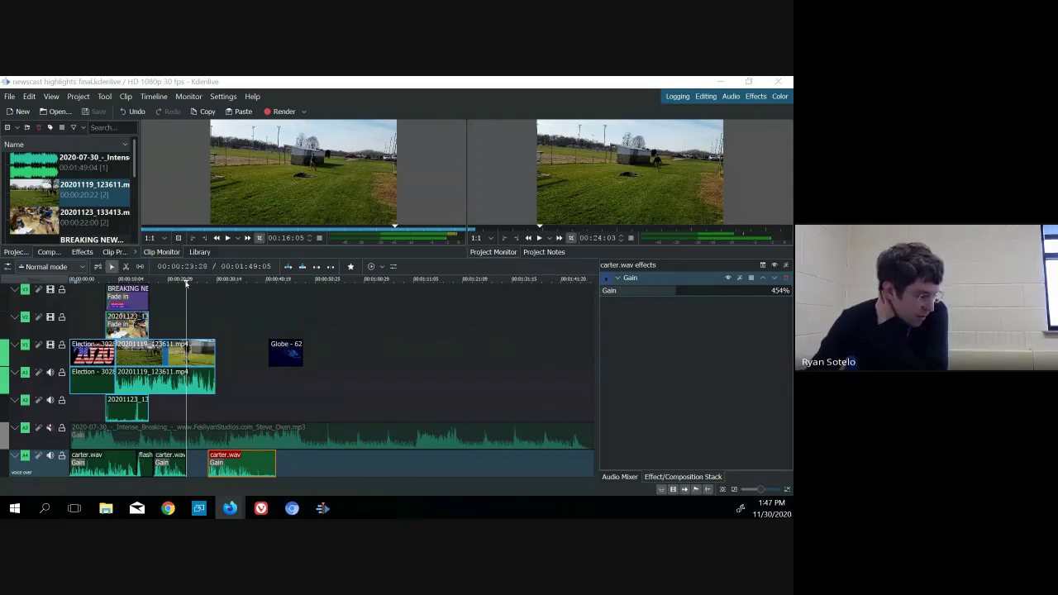
# - Play the sequence from the beginning through the cut to the outdoor footage, stopping at about 00:17:11
pyautogui.moveTo(186, 281); pyautogui.dragTo(59, 283)
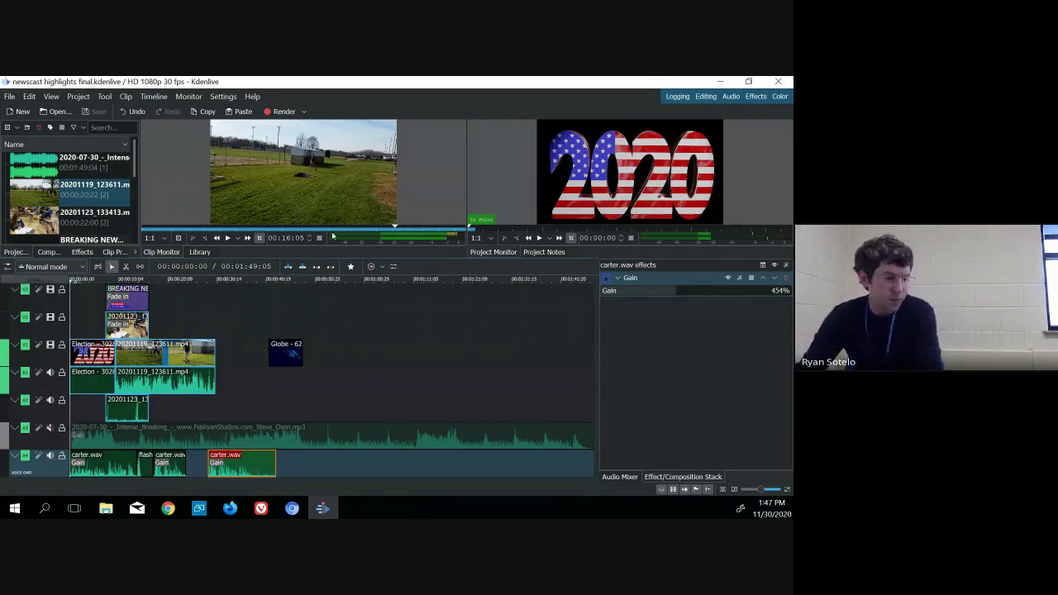
pyautogui.click(539, 238)
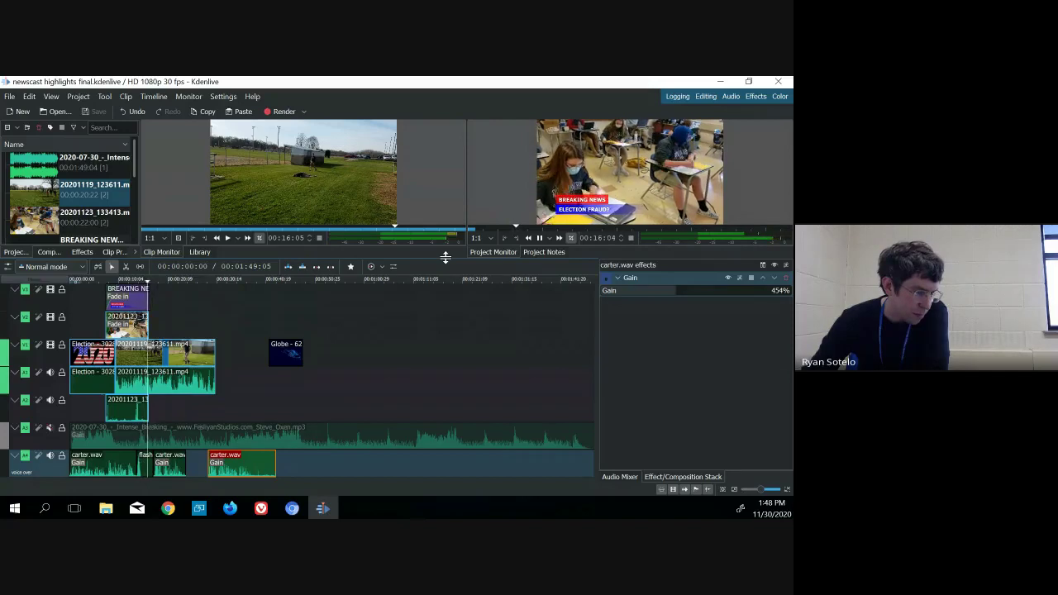
pyautogui.click(539, 237)
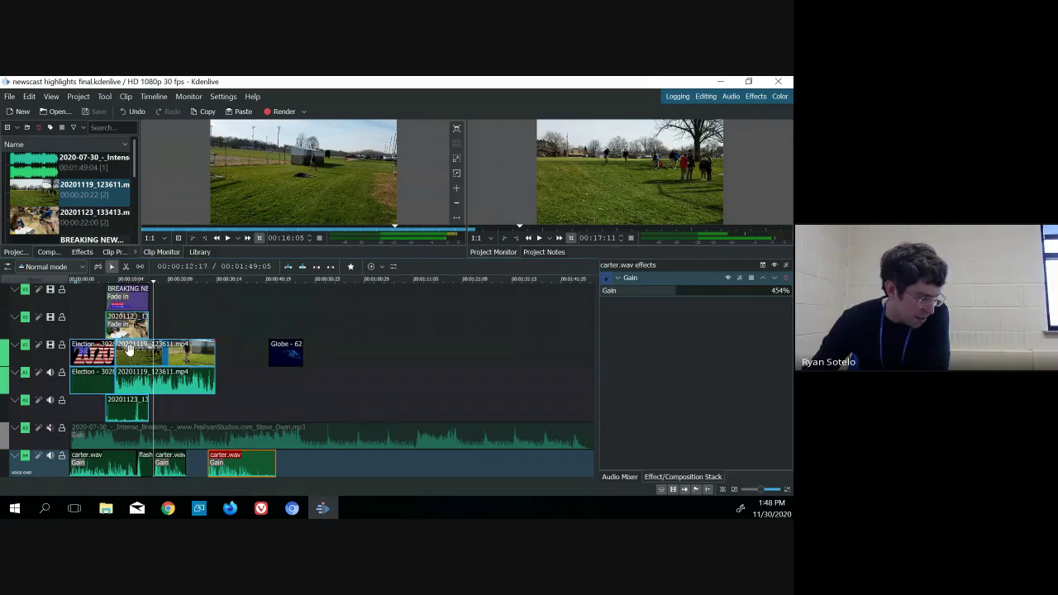
# - Mute audio track A1 and play from within the classroom clip up to 00:14:28 to find the cut point
pyautogui.click(49, 373)
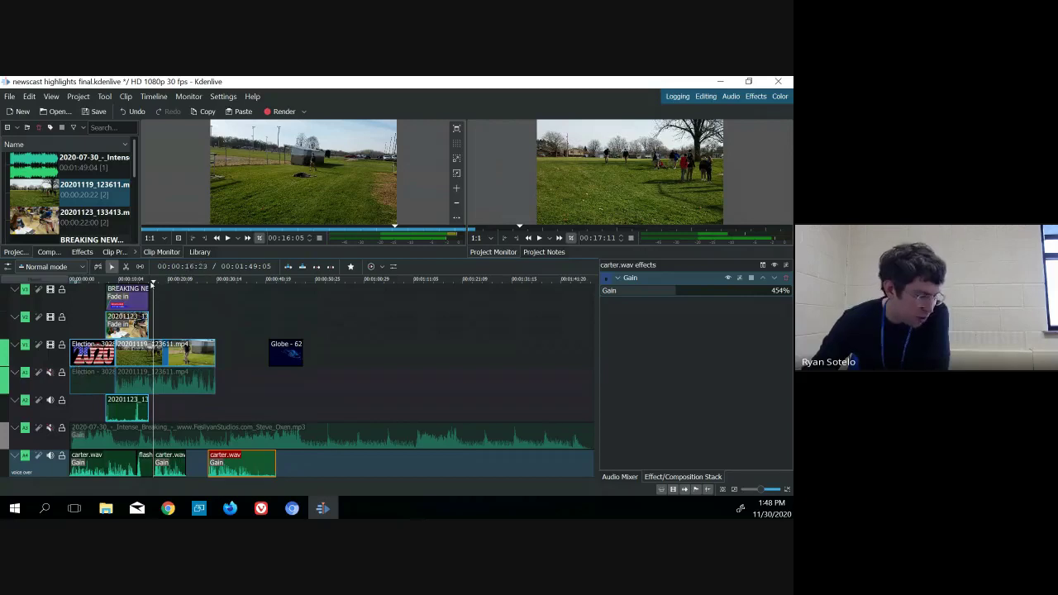
pyautogui.moveTo(153, 283); pyautogui.dragTo(128, 283)
pyautogui.click(538, 238)
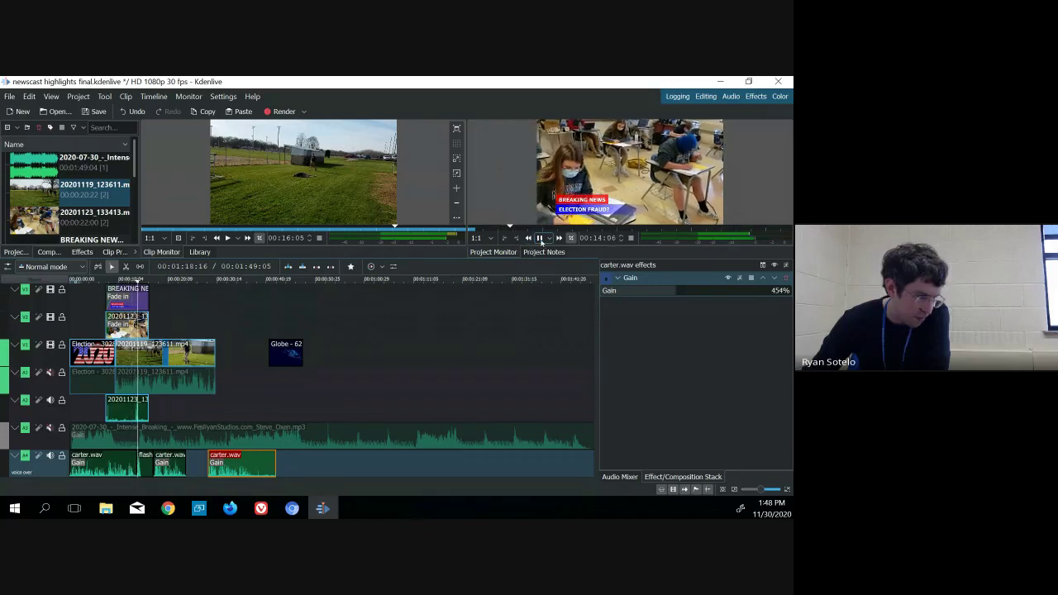
pyautogui.click(540, 238)
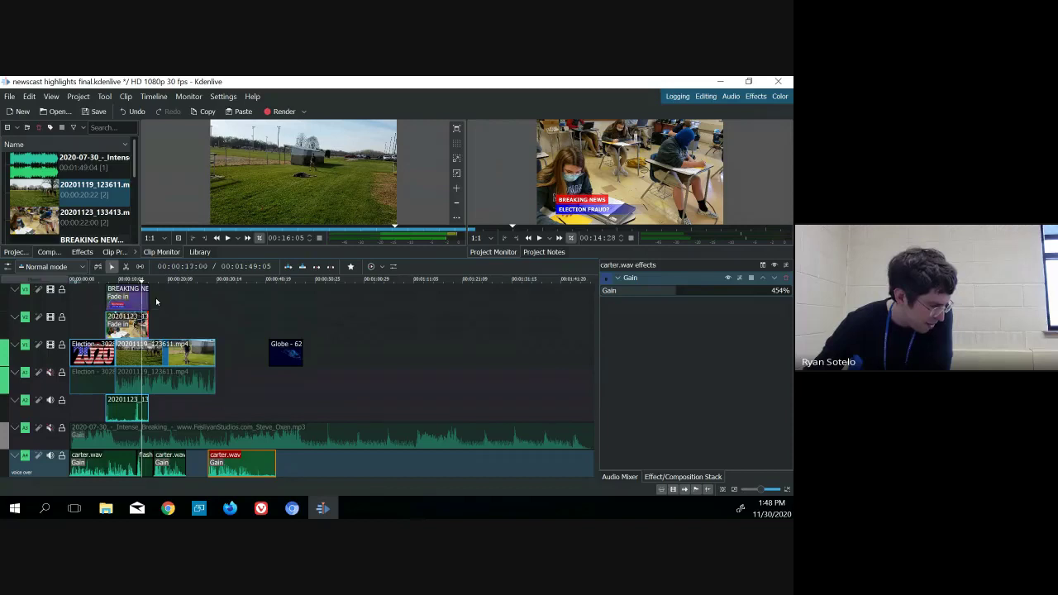
# - Split the classroom clip and flash.wav at 00:14:28 and delete the pieces after the cut
pyautogui.click(125, 267)
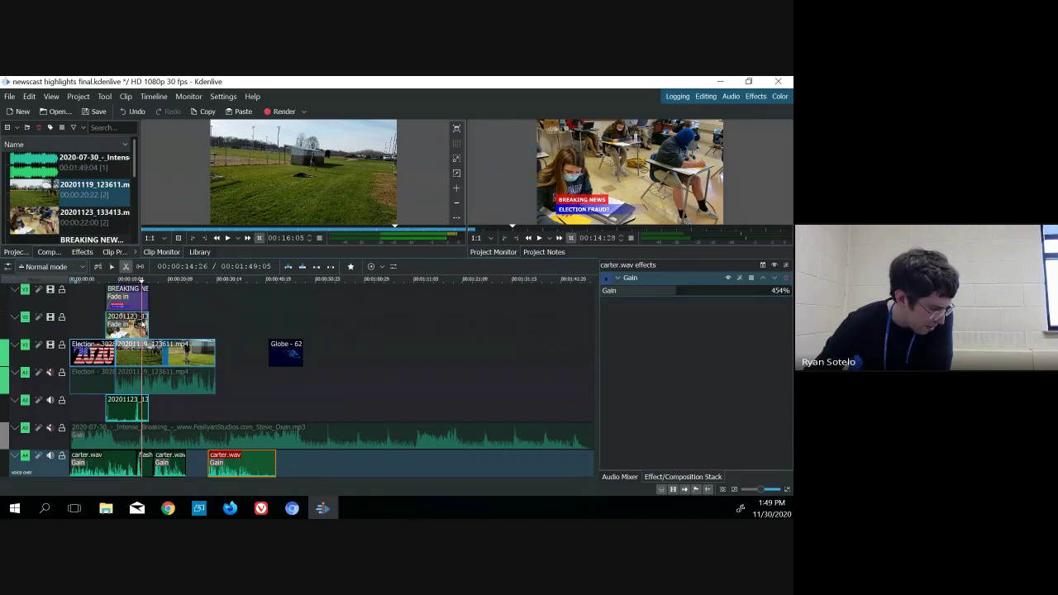
pyautogui.press('Escape')
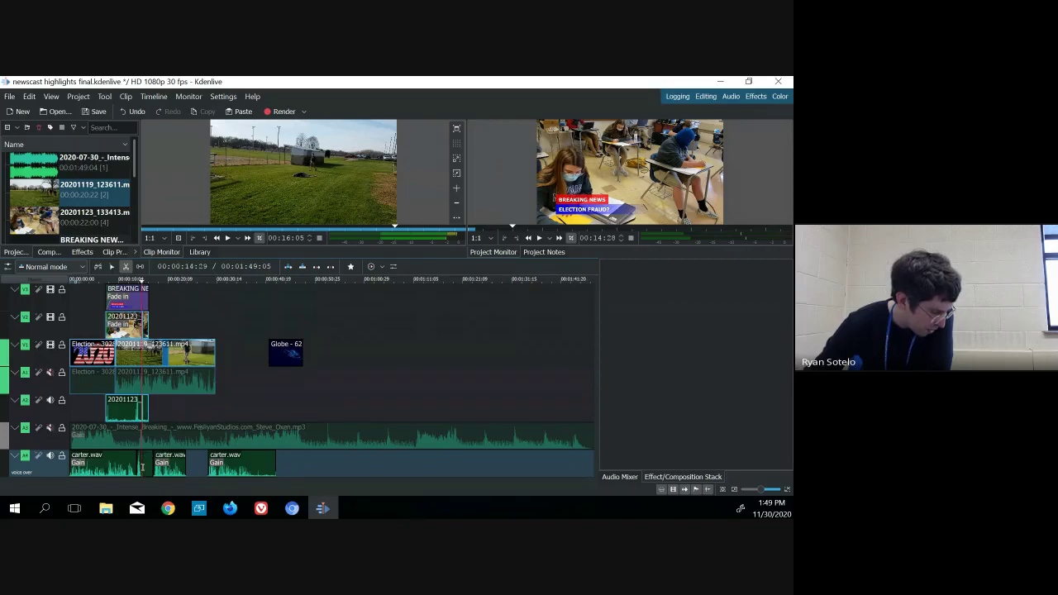
pyautogui.click(111, 266)
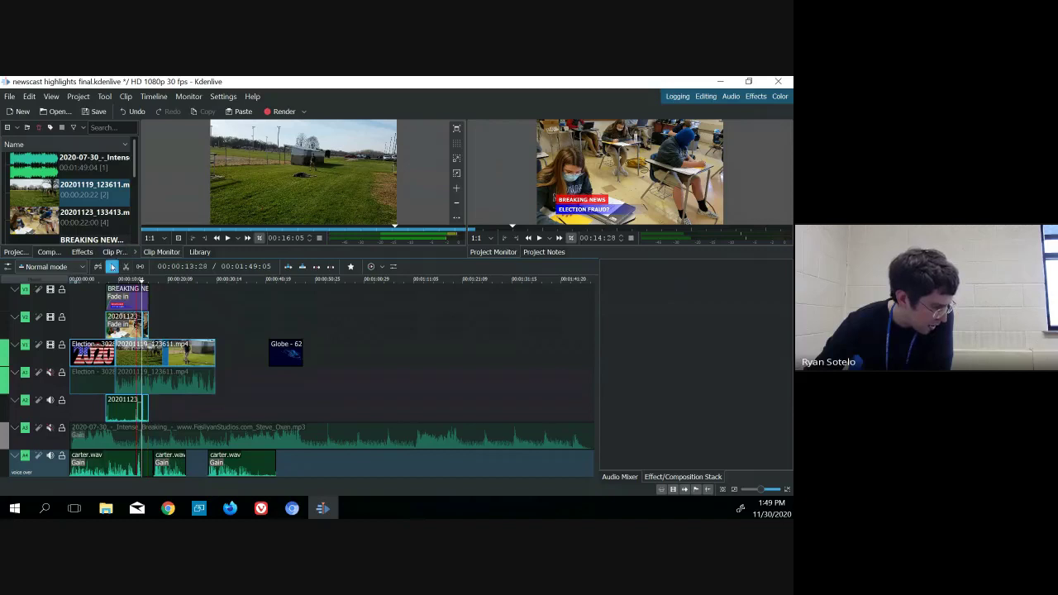
pyautogui.click(146, 466)
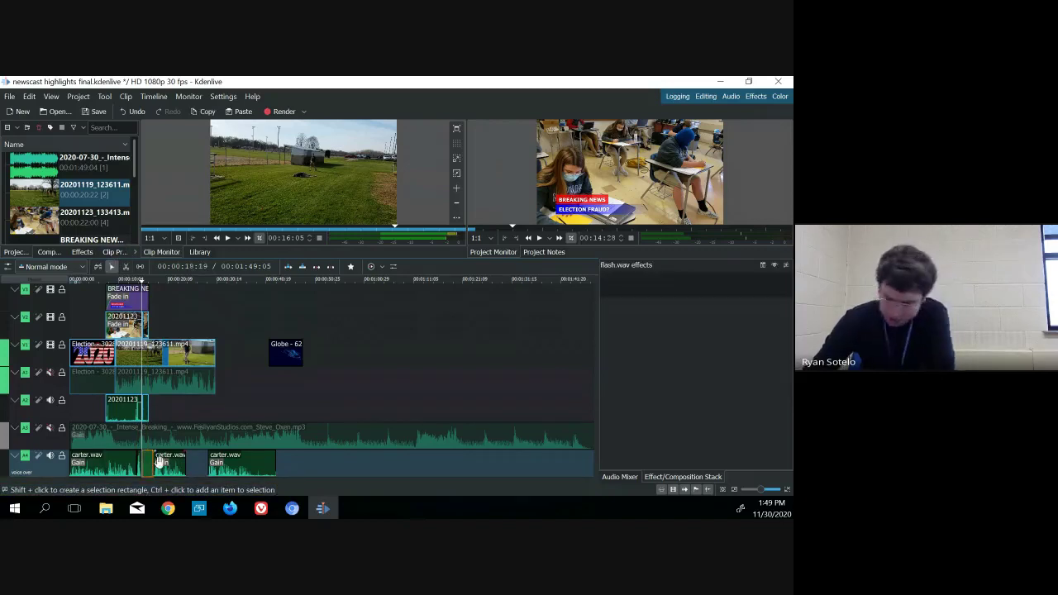
pyautogui.press('Delete')
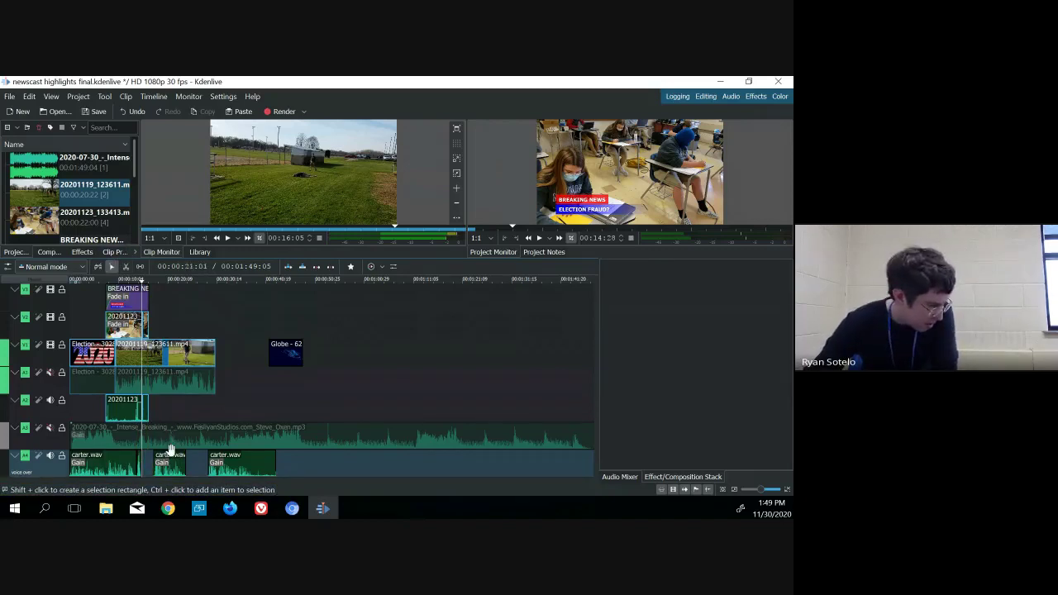
pyautogui.moveTo(149, 331); pyautogui.dragTo(141, 331)
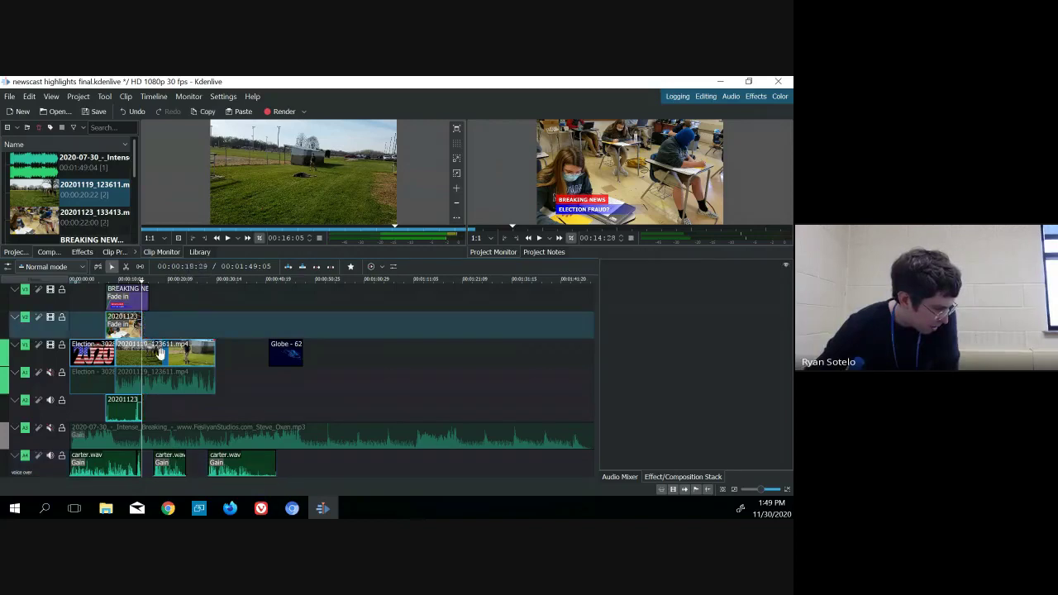
pyautogui.click(160, 353)
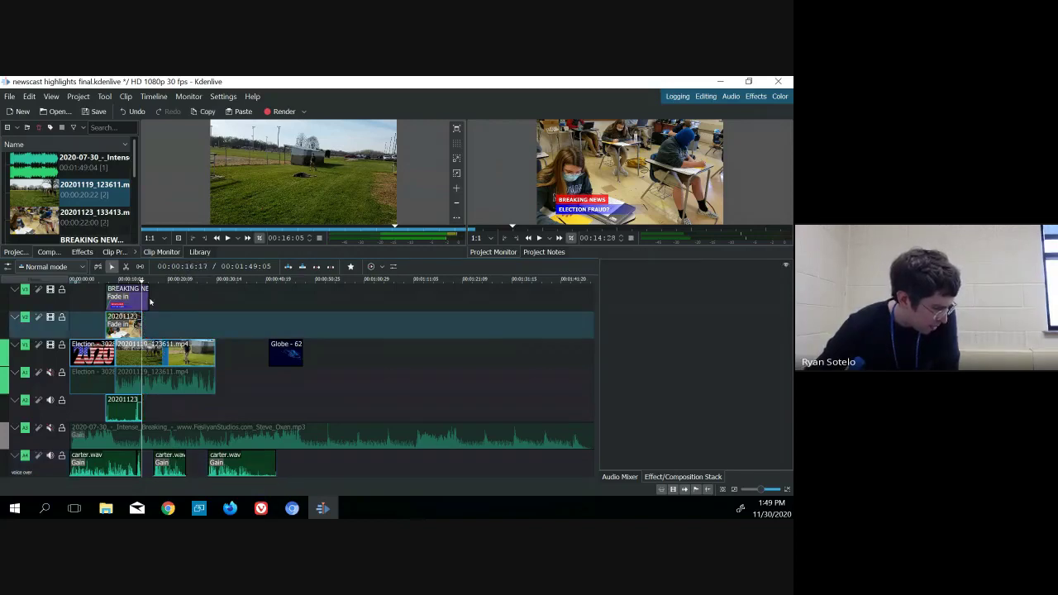
# - Shorten the BREAKING NEWS title on V3 to end just before the classroom clip does, and play past the cut to 00:16:02
pyautogui.moveTo(147, 297); pyautogui.dragTo(135, 305)
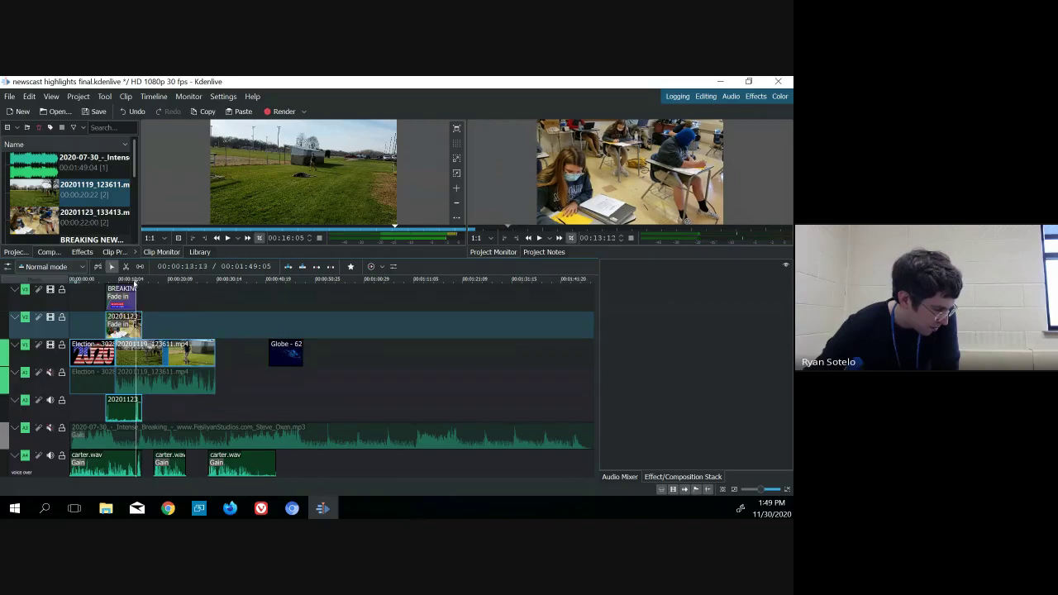
pyautogui.click(131, 281)
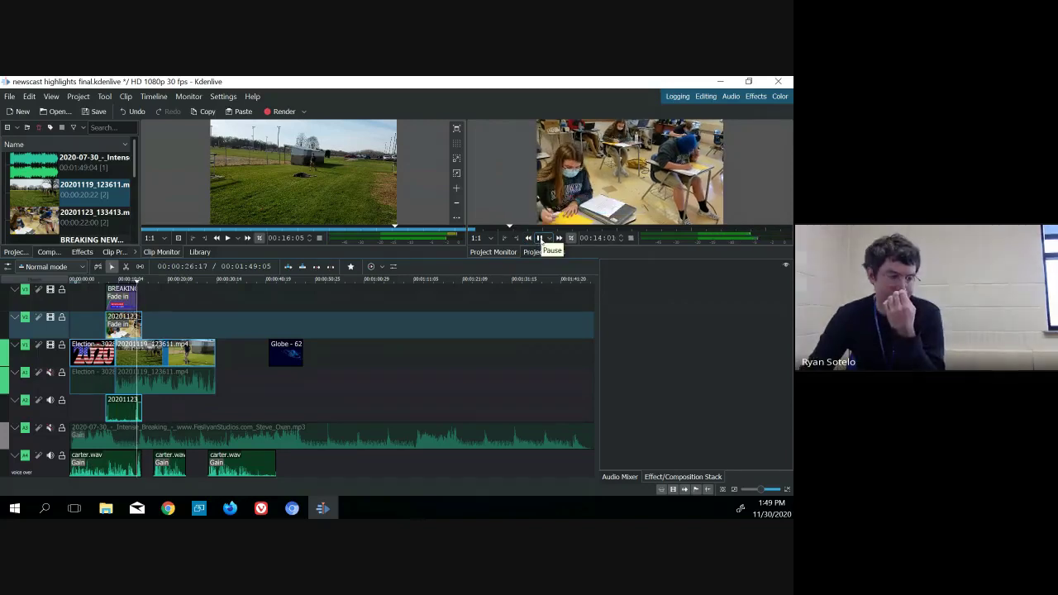
pyautogui.click(540, 238)
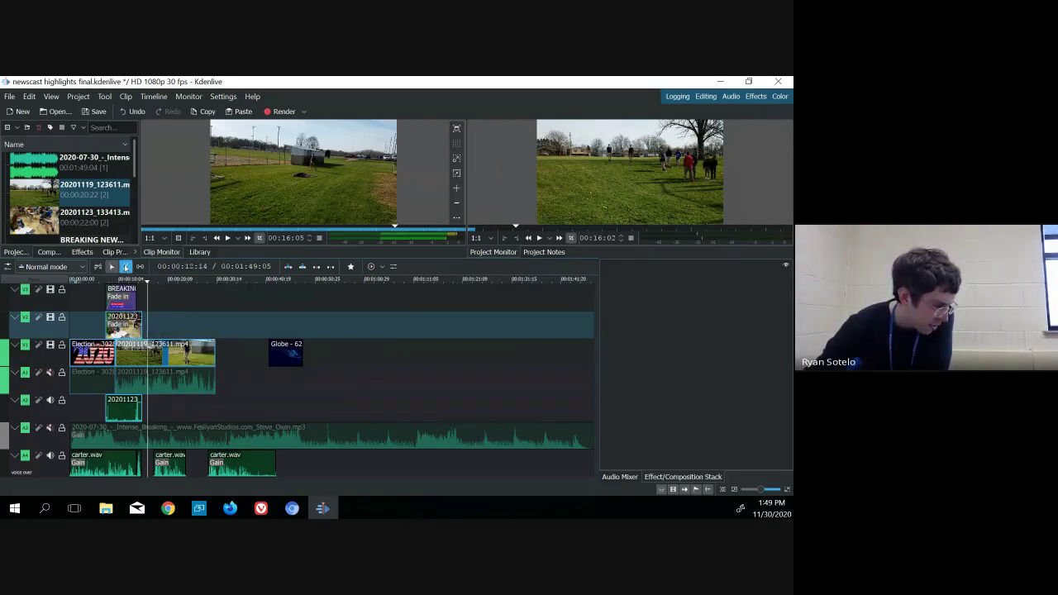
# - Split the 20201119_123611.mp4 clip on V1 at 00:16:02 and delete the part before the cut
pyautogui.click(125, 267)
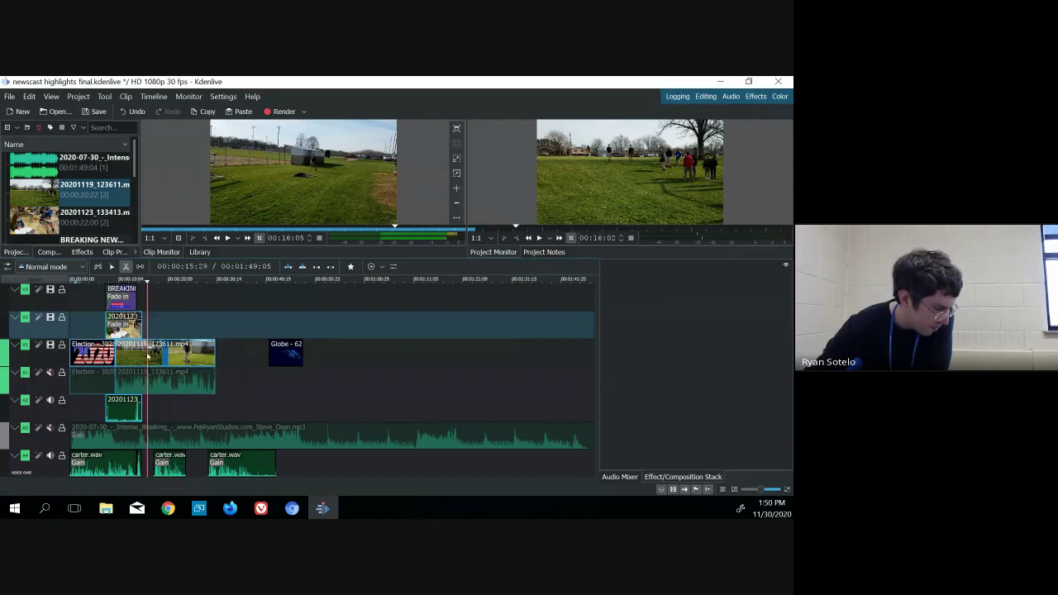
pyautogui.click(147, 356)
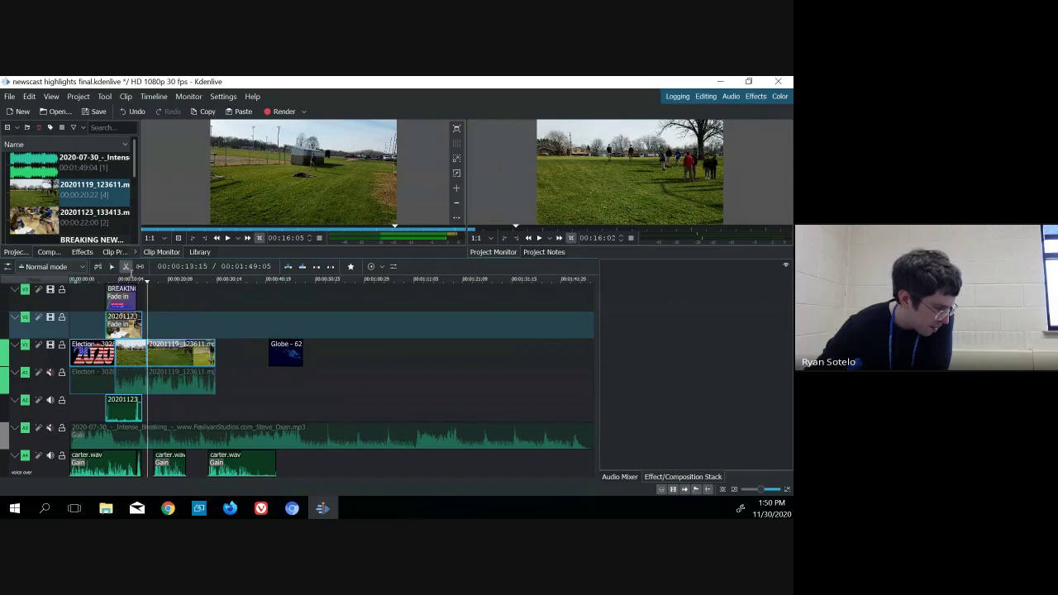
pyautogui.press('s')
pyautogui.click(137, 362)
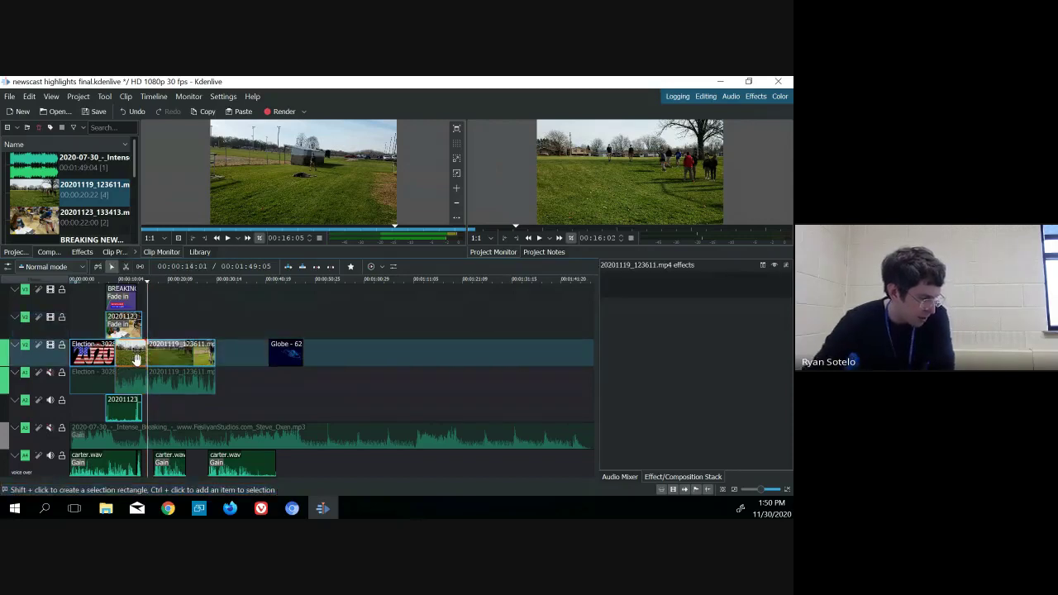
pyautogui.press('Delete')
# - Move the remaining outdoor clip earlier so it starts just before the classroom clip ends, and play across the transition to about 00:15:29
pyautogui.moveTo(168, 357); pyautogui.dragTo(161, 359)
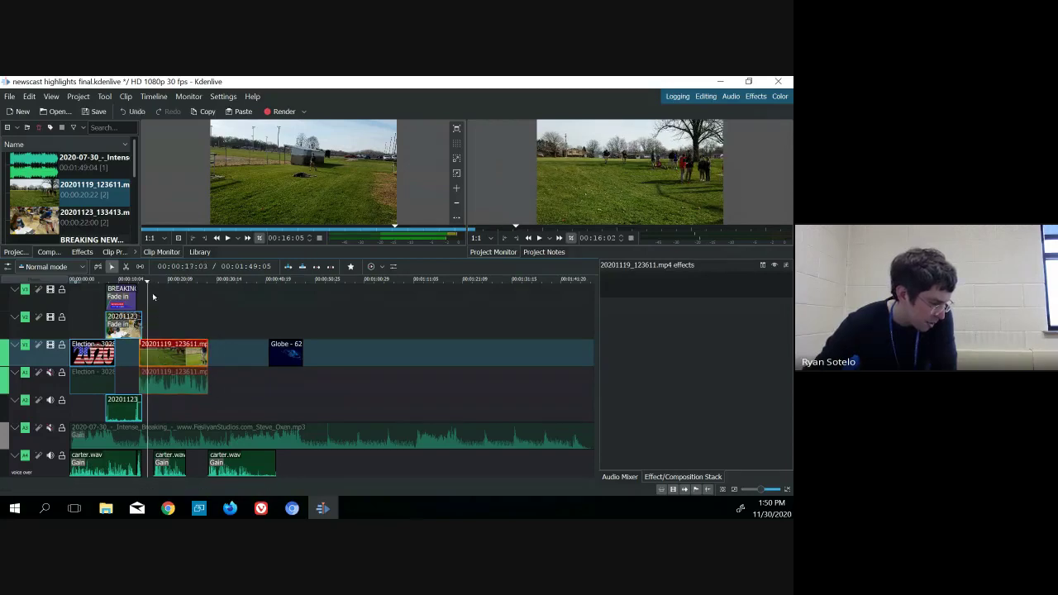
pyautogui.moveTo(147, 283); pyautogui.dragTo(140, 283)
pyautogui.moveTo(155, 354); pyautogui.dragTo(154, 354)
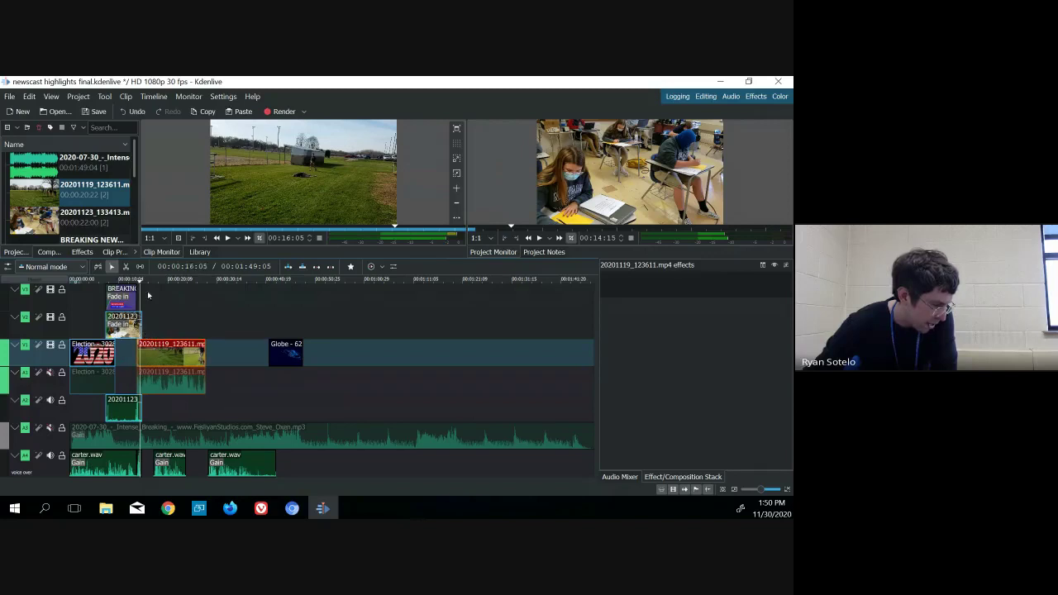
pyautogui.moveTo(140, 282); pyautogui.dragTo(130, 282)
pyautogui.click(540, 238)
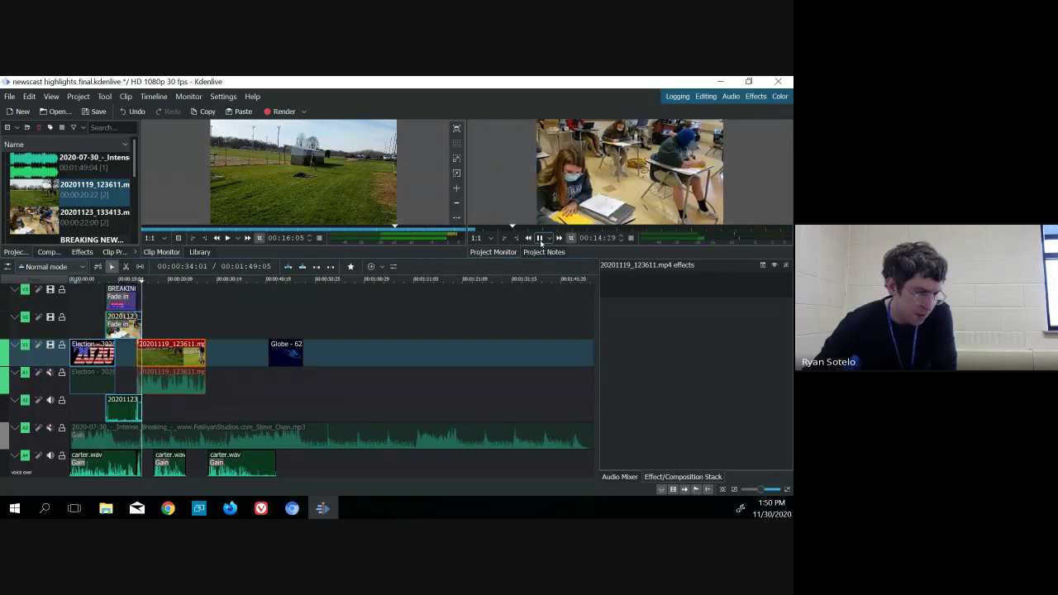
pyautogui.click(540, 238)
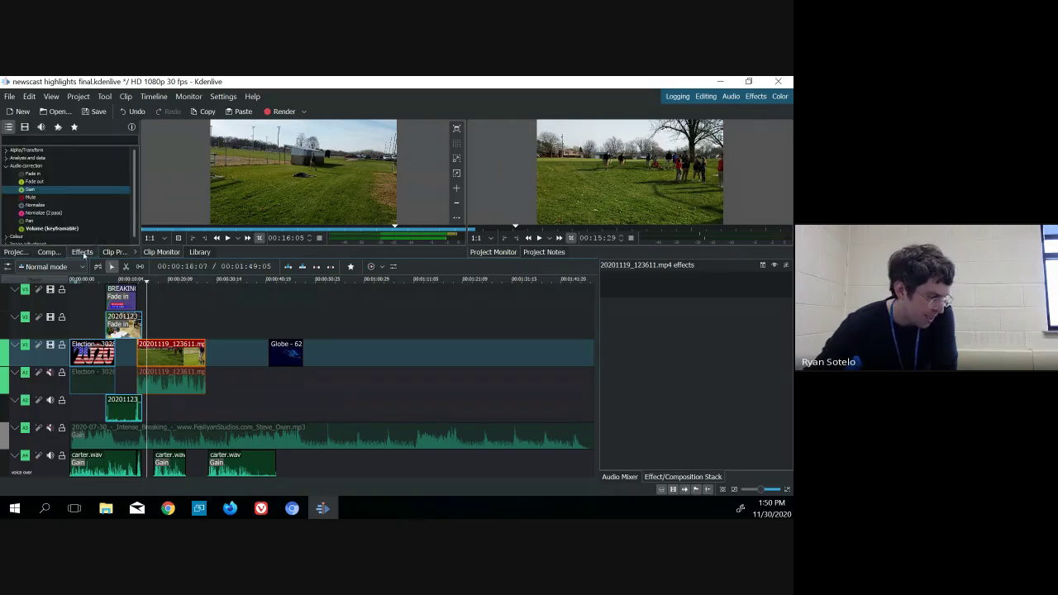
# - Try changing the Wipe composition between the classroom and outdoor clips to Screen
pyautogui.click(63, 198)
pyautogui.moveTo(63, 199); pyautogui.dragTo(142, 340)
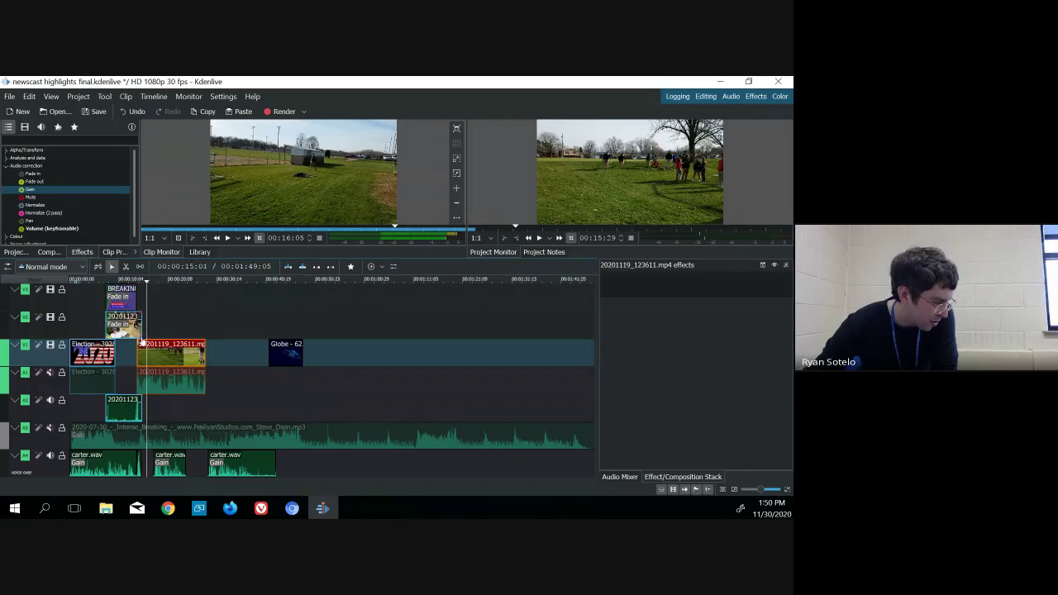
pyautogui.click(142, 341)
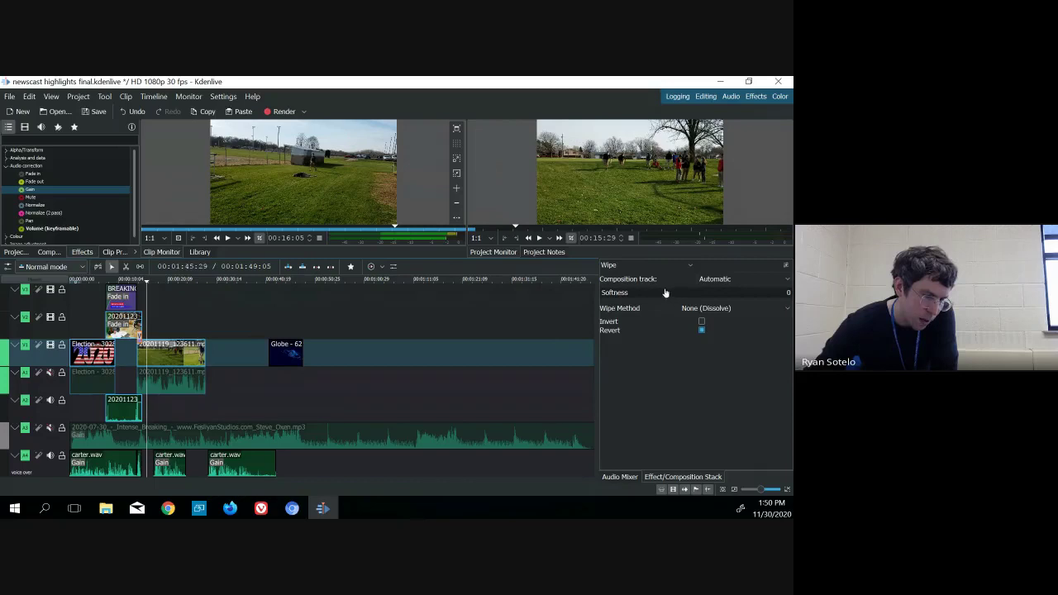
pyautogui.click(685, 265)
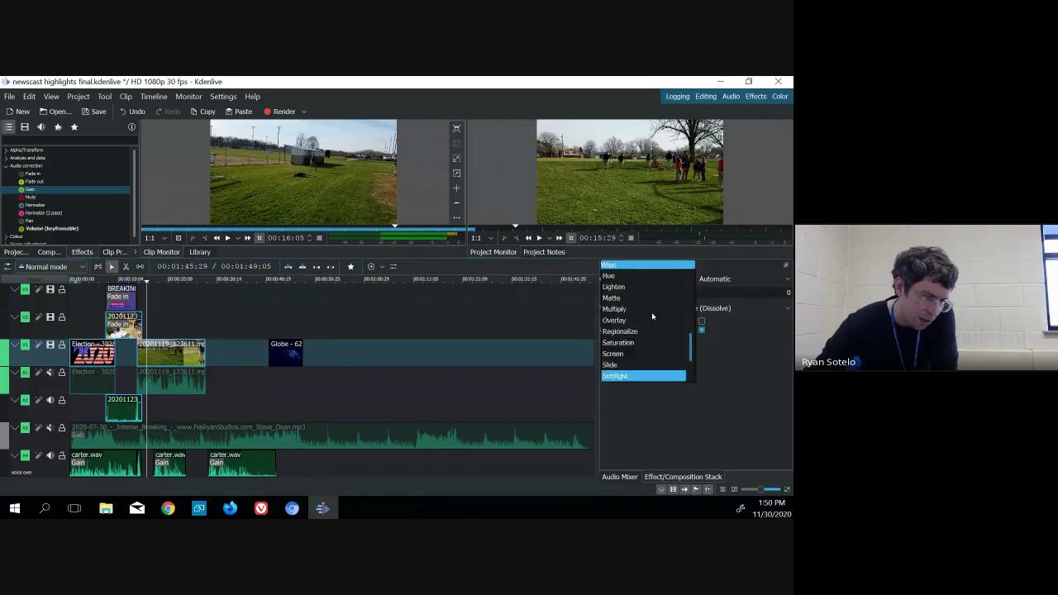
pyautogui.scroll(6, 652, 317)
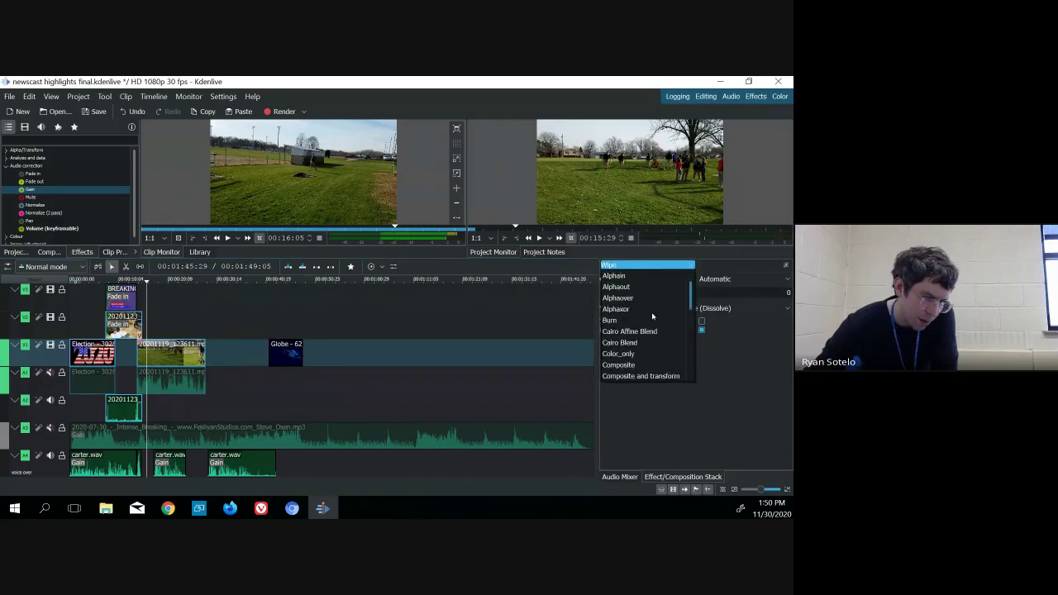
pyautogui.scroll(-4, 652, 317)
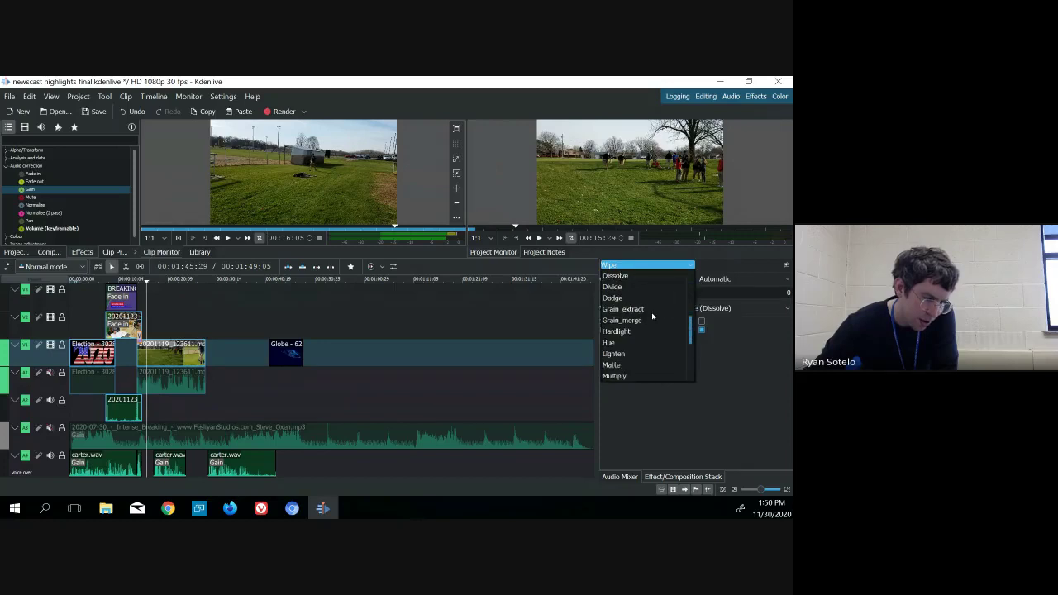
pyautogui.scroll(-1, 653, 317)
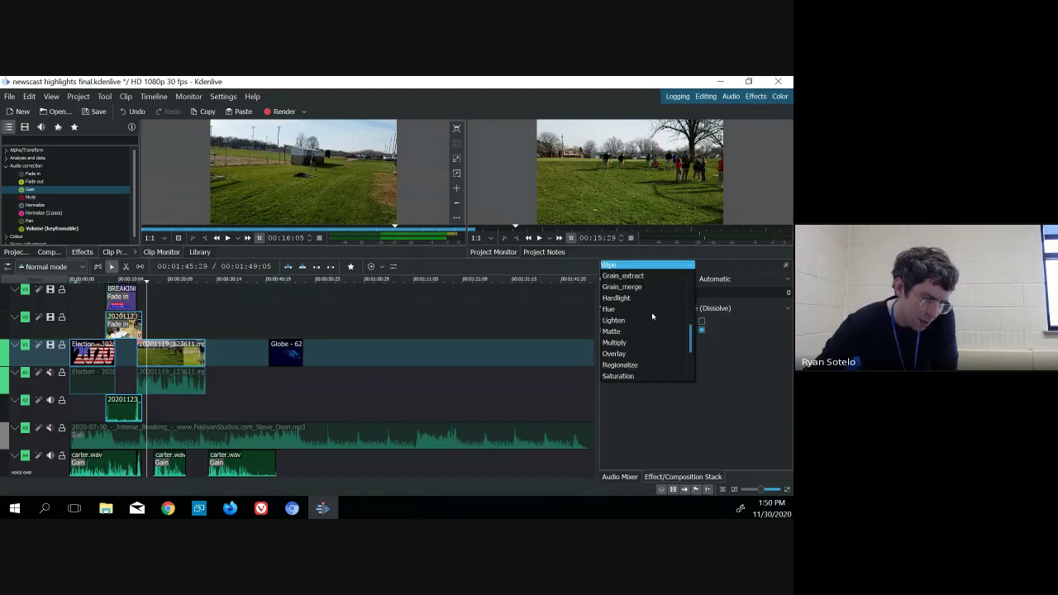
pyautogui.scroll(-3, 652, 316)
pyautogui.scroll(-1, 652, 317)
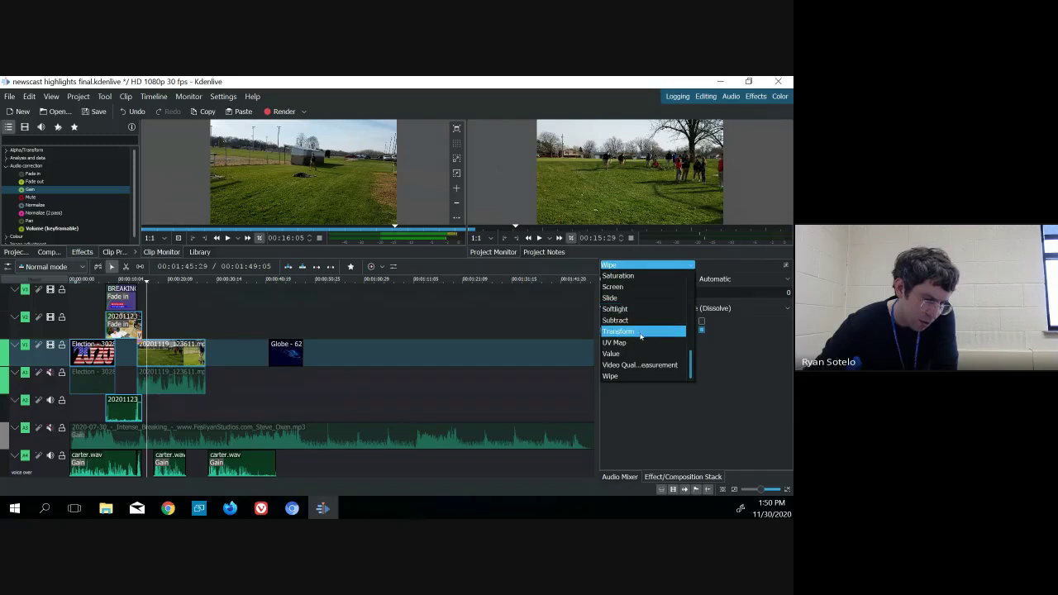
pyautogui.scroll(3, 640, 333)
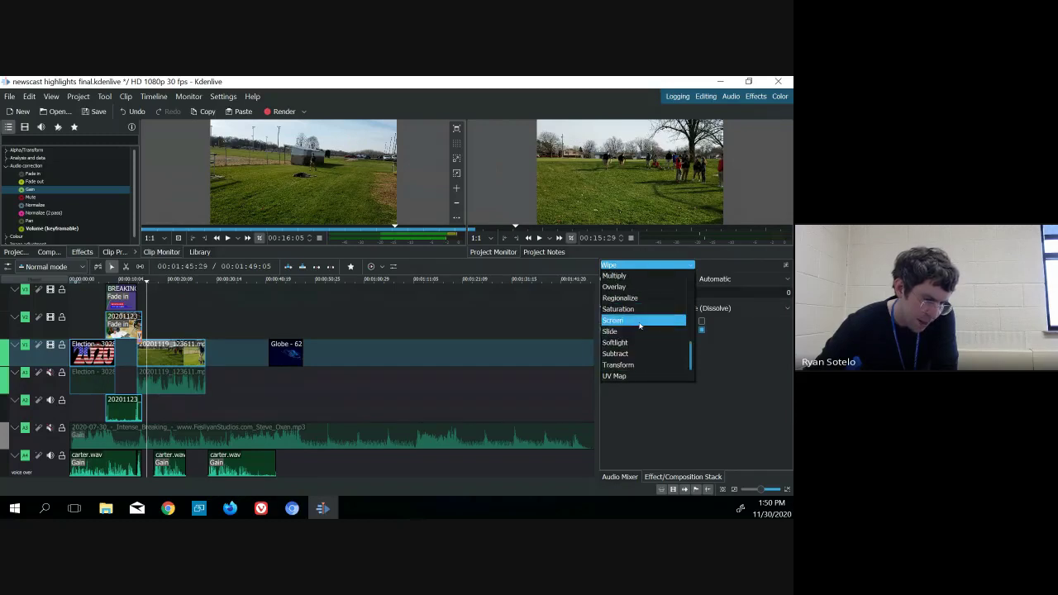
pyautogui.click(639, 327)
# - Try a Dissolve composition with the Automatic composition track for the transition between the clips, and undo the change
pyautogui.click(653, 266)
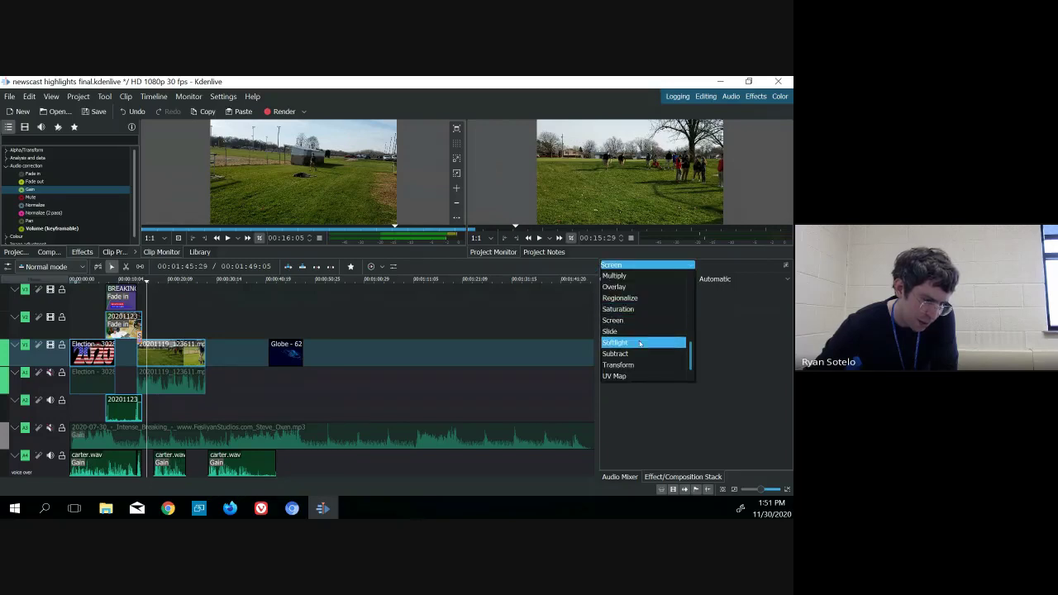
pyautogui.scroll(1, 639, 344)
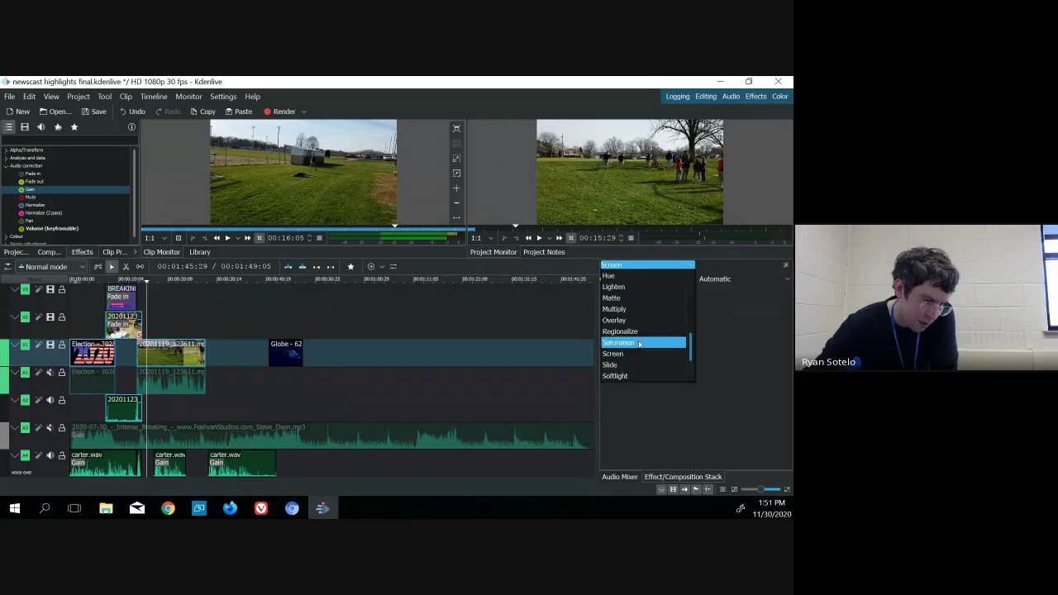
pyautogui.scroll(3, 637, 322)
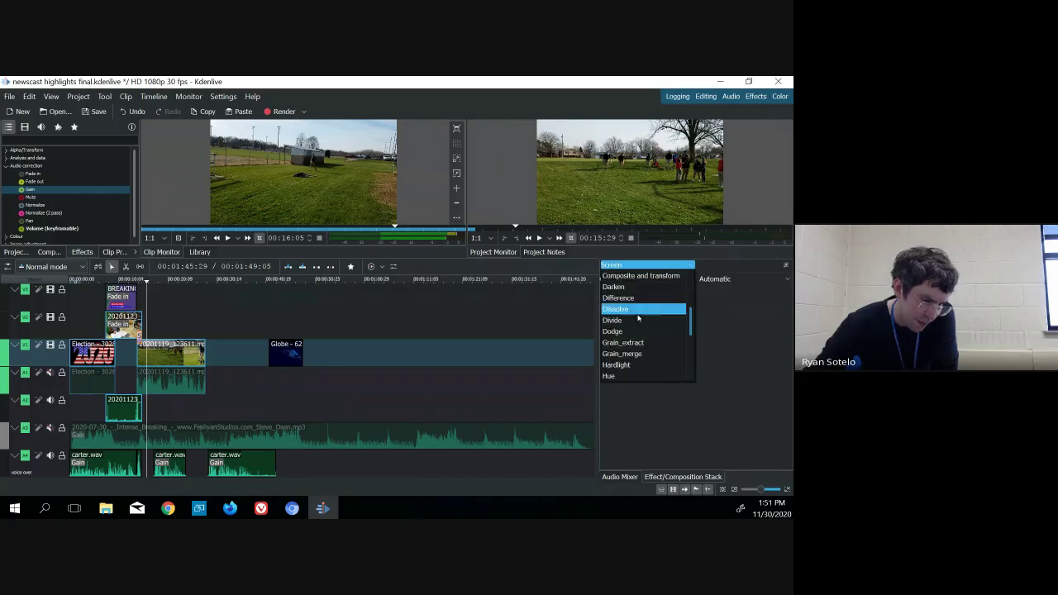
pyautogui.click(637, 311)
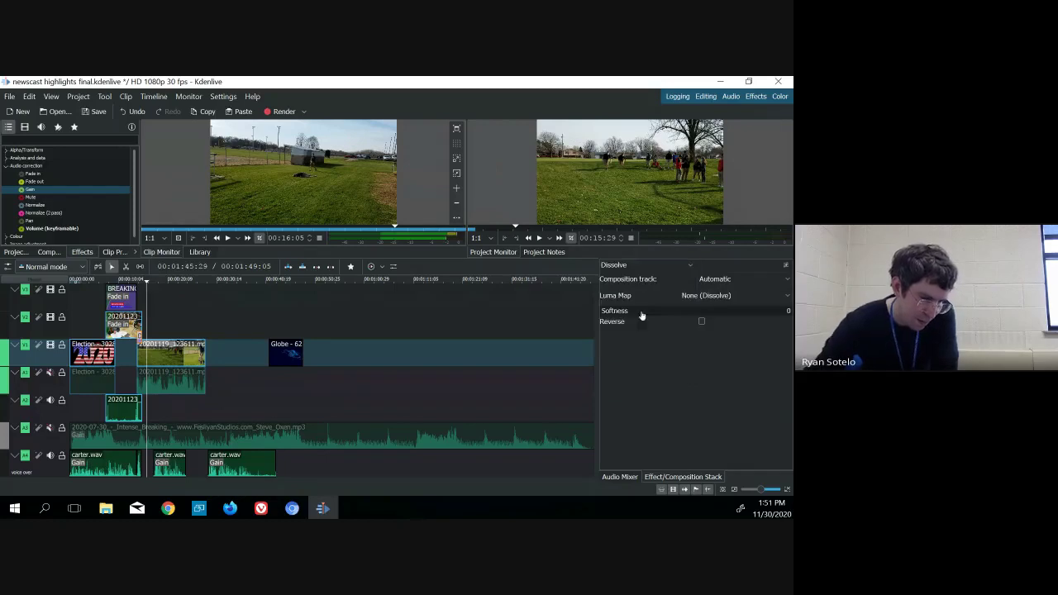
pyautogui.click(713, 279)
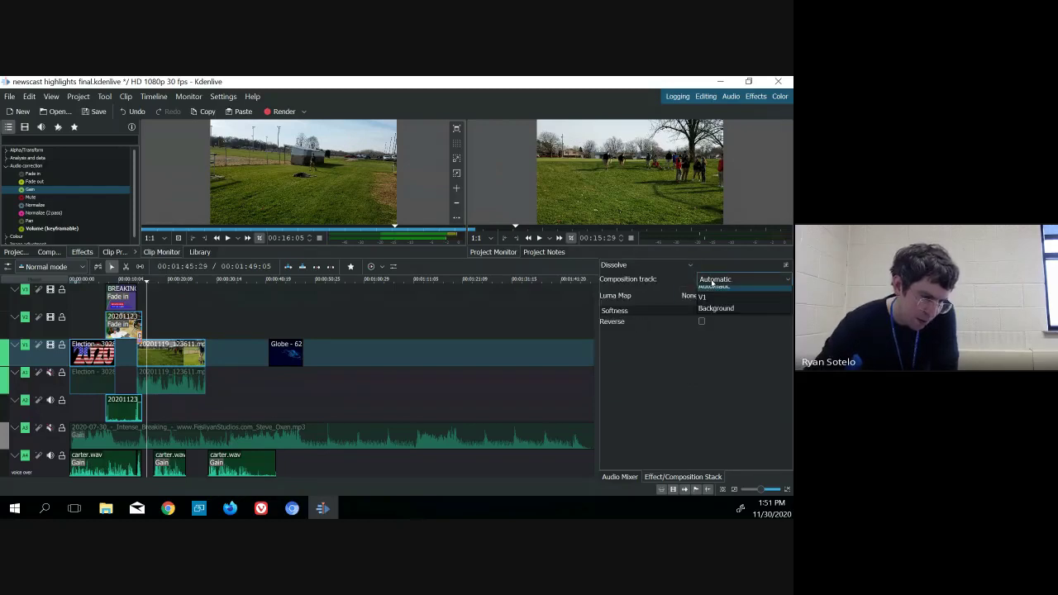
pyautogui.click(712, 282)
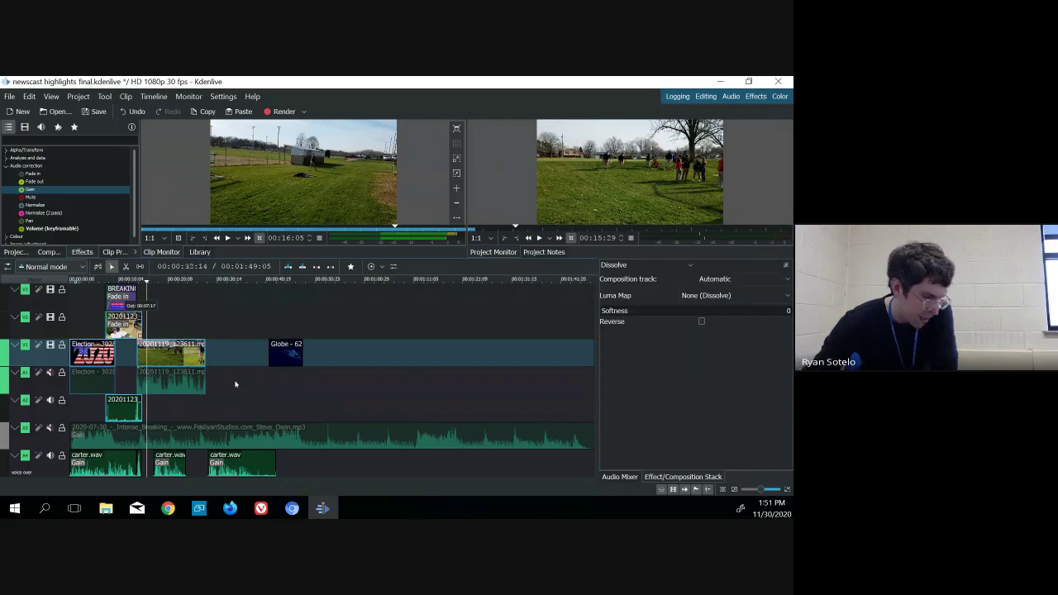
pyautogui.hotkey('ctrl', 'z')
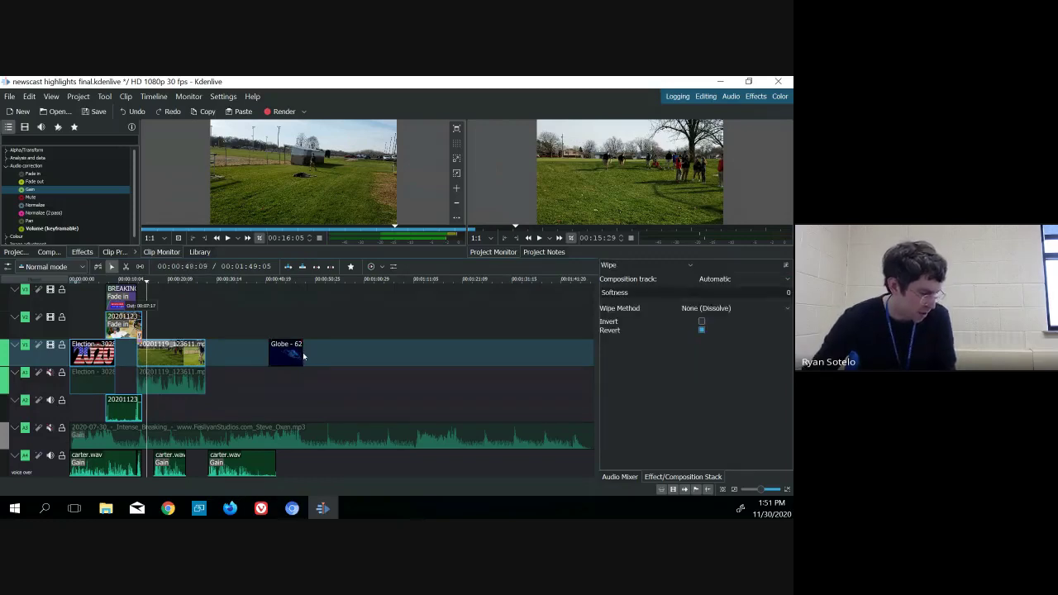
pyautogui.click(303, 356)
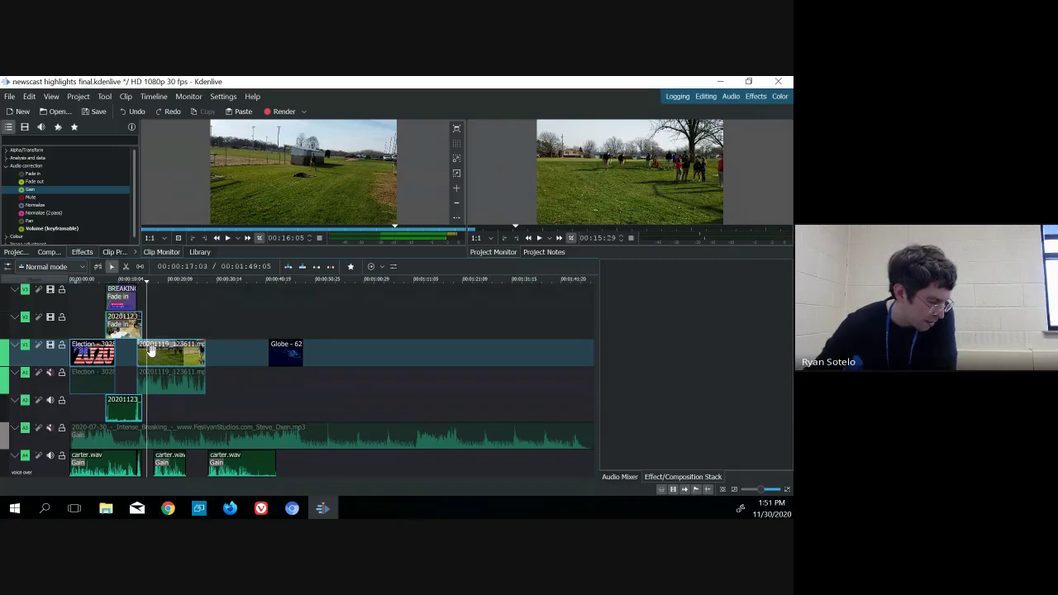
# - Move the outdoor clip to V2 directly after the classroom clip and add fades at the cut, with an 18-frame fade-in on the outdoor clip
pyautogui.moveTo(150, 351); pyautogui.dragTo(160, 328)
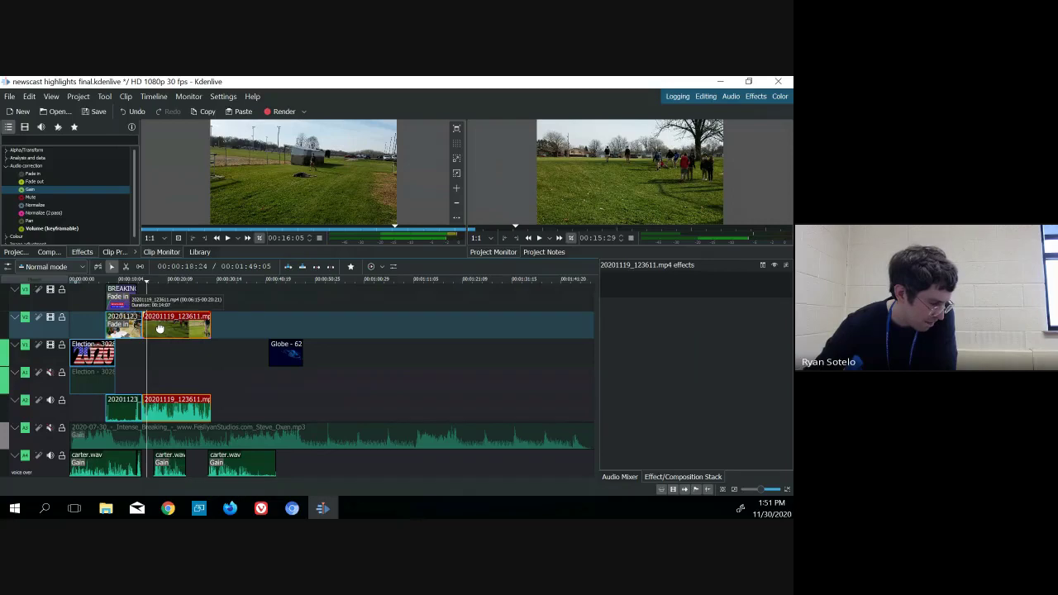
pyautogui.hotkey('ctrl', 'z')
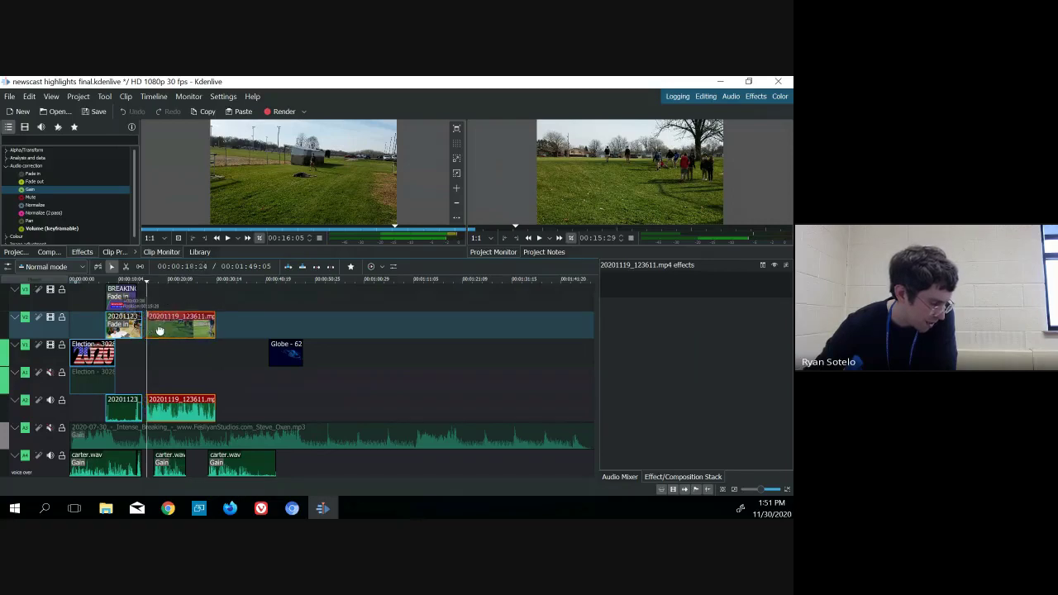
pyautogui.moveTo(159, 330); pyautogui.dragTo(158, 331)
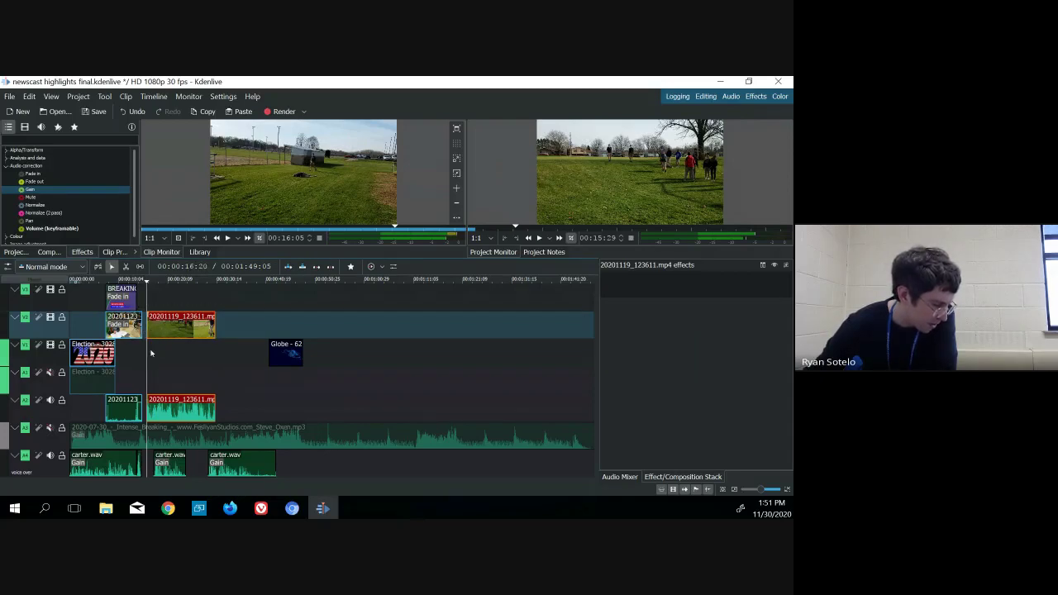
pyautogui.hotkey('ctrl', 'z')
pyautogui.moveTo(159, 326); pyautogui.dragTo(155, 326)
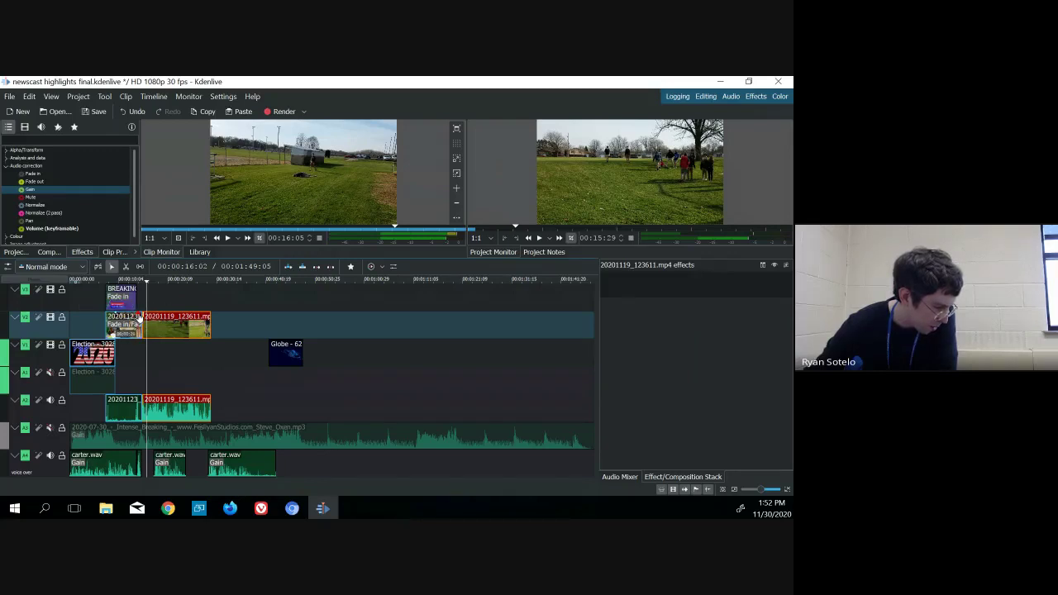
pyautogui.moveTo(143, 319); pyautogui.dragTo(146, 318)
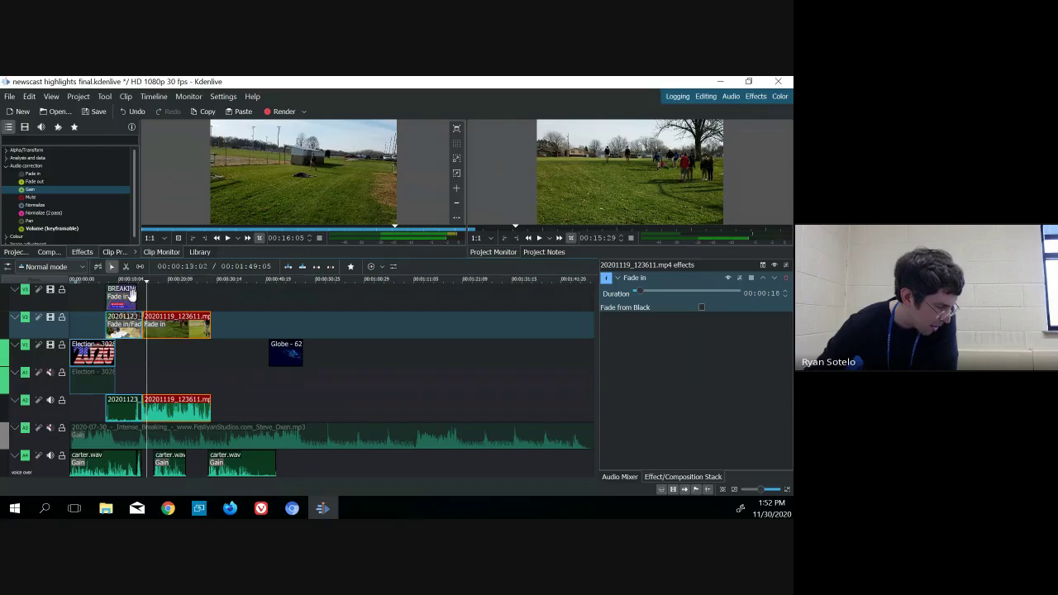
# - Add a new title clip to the project bin and open it in the title editor
pyautogui.click(15, 252)
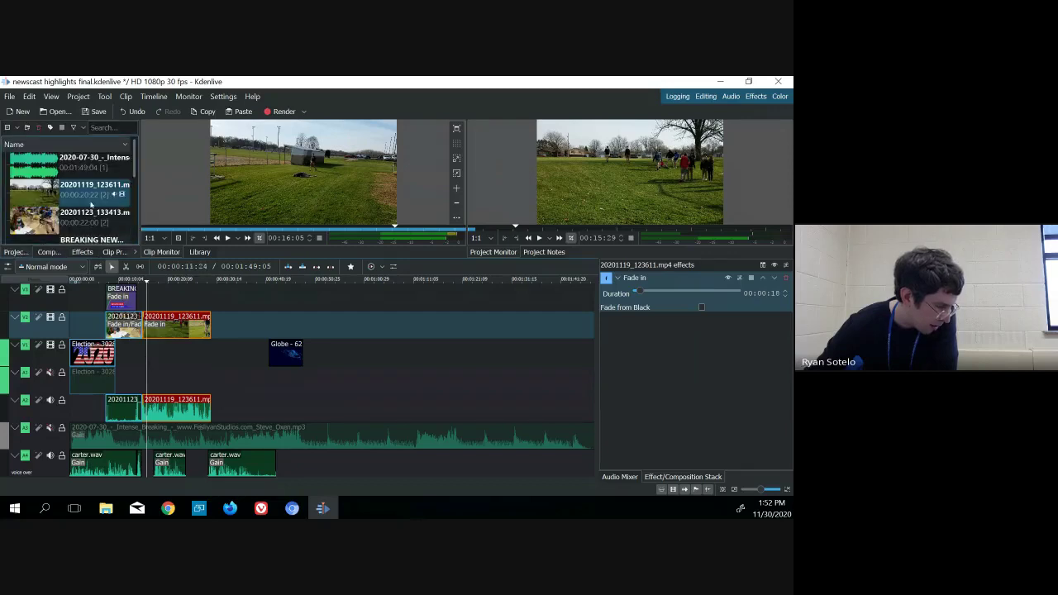
pyautogui.rightClick(83, 210)
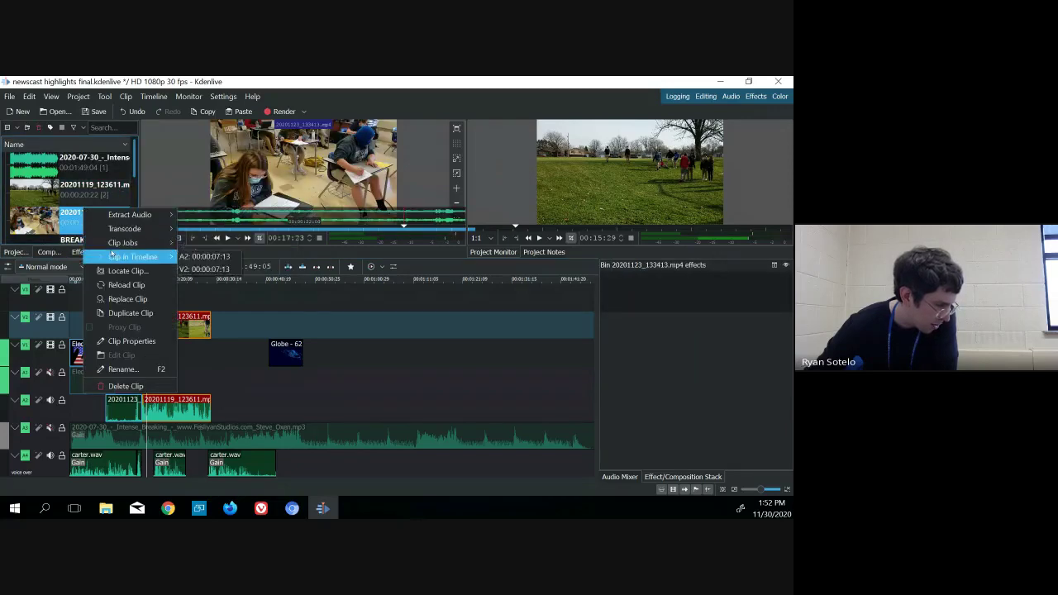
pyautogui.click(59, 240)
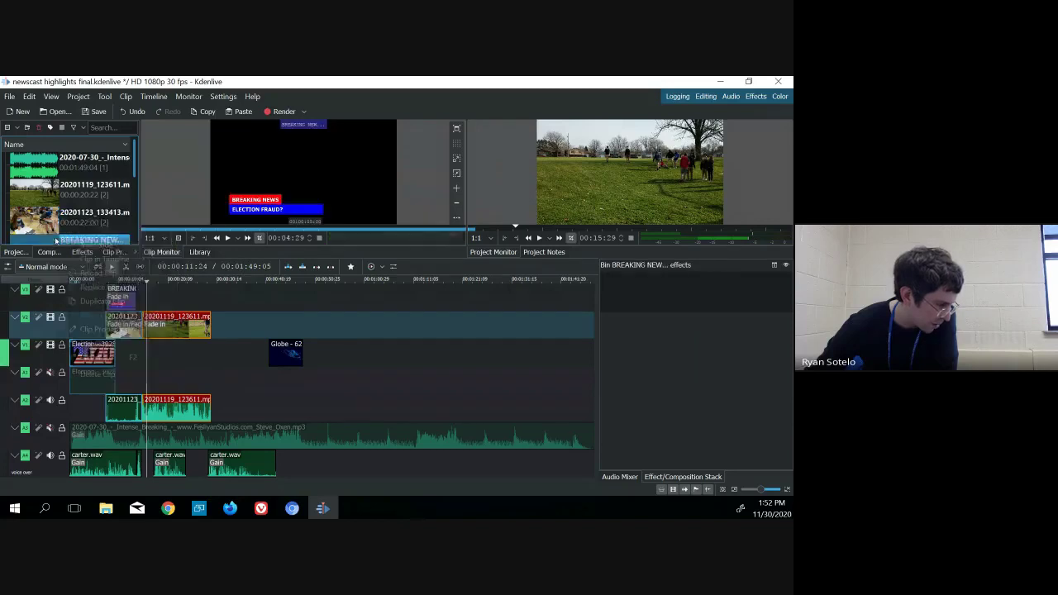
pyautogui.rightClick(57, 239)
pyautogui.click(83, 188)
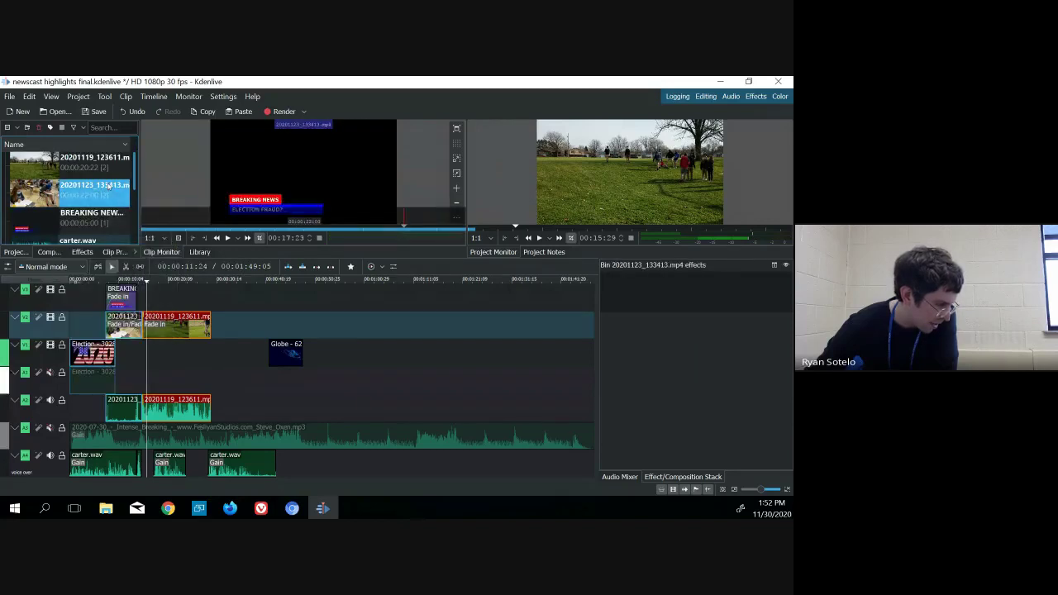
pyautogui.scroll(-3, 84, 207)
pyautogui.rightClick(84, 240)
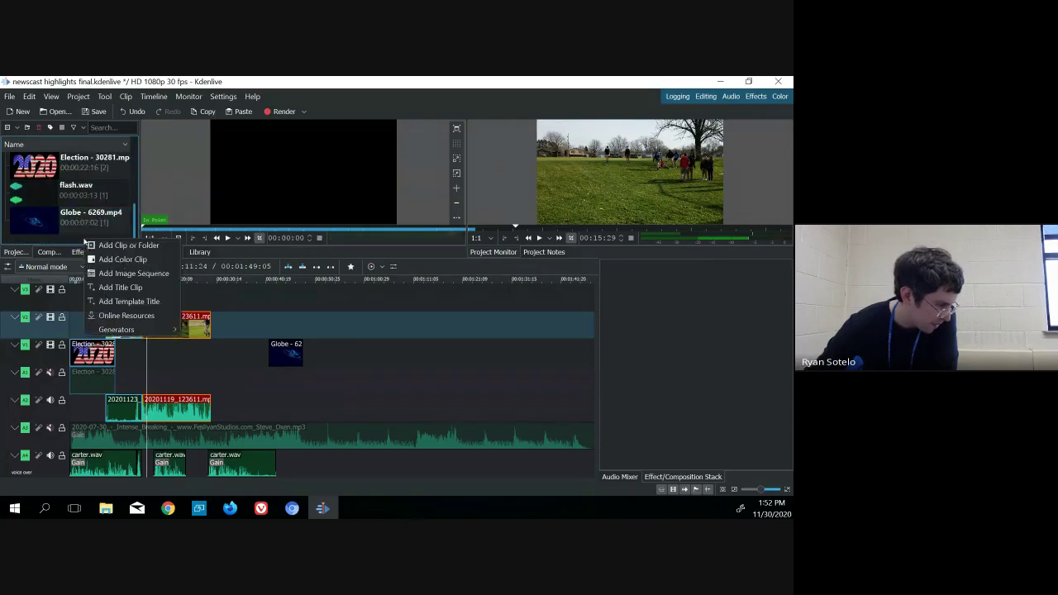
pyautogui.click(128, 290)
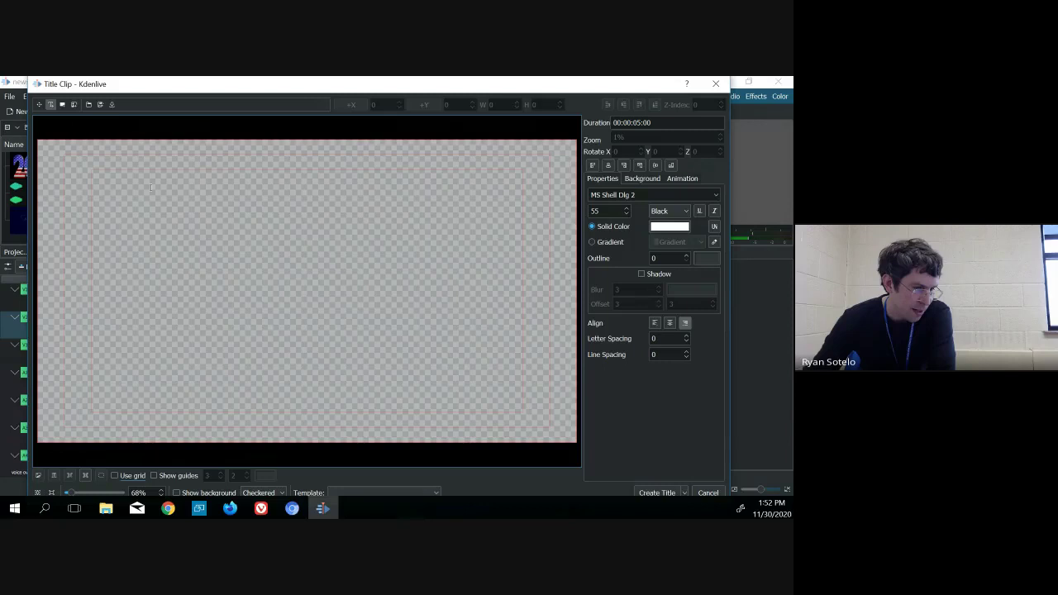
# - Set the background colour of the new title clip to white
pyautogui.click(644, 179)
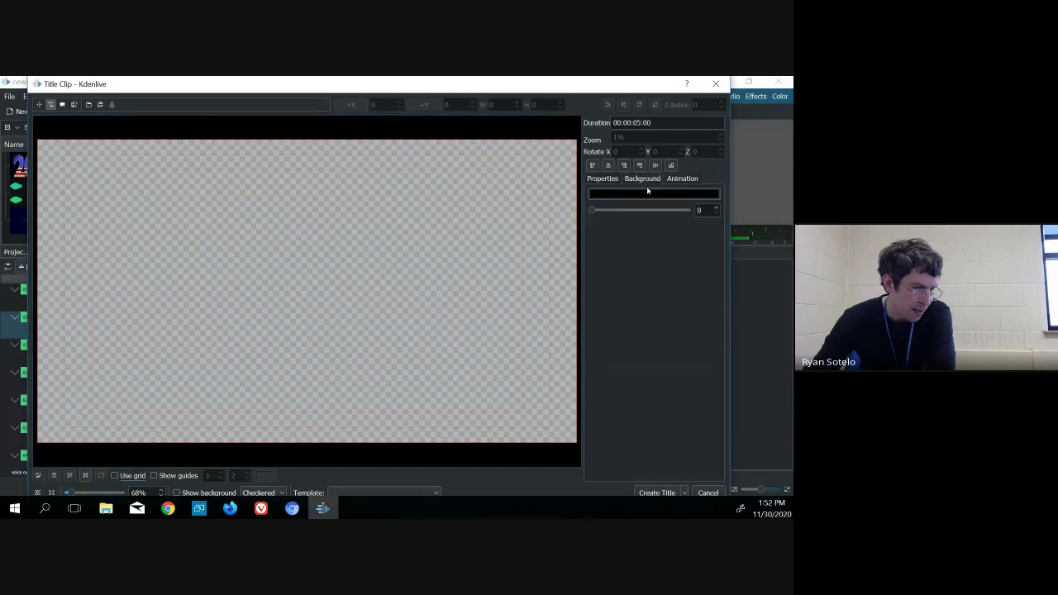
pyautogui.click(647, 192)
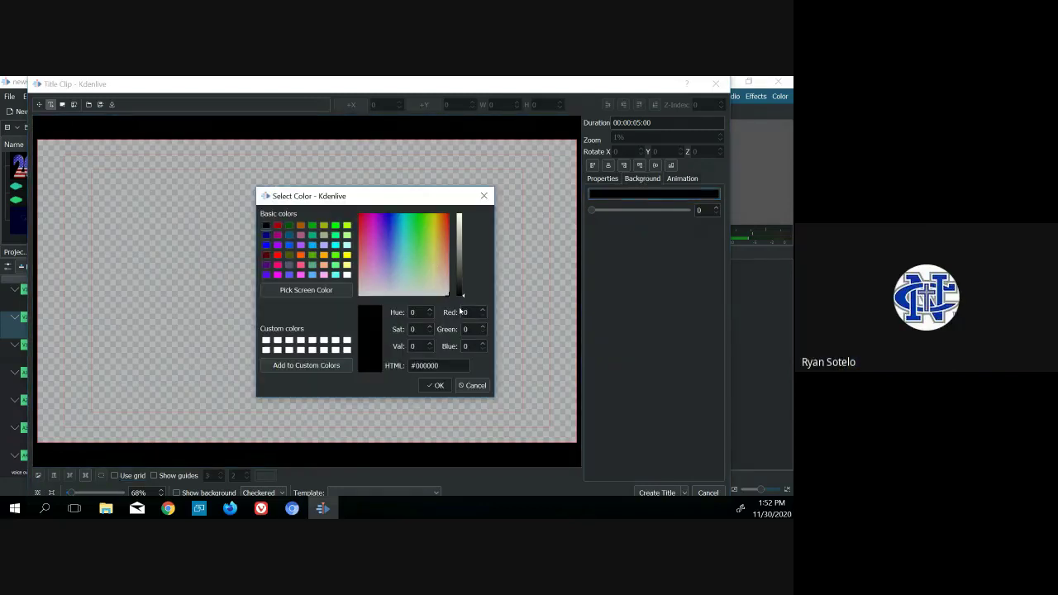
pyautogui.click(266, 340)
pyautogui.click(441, 386)
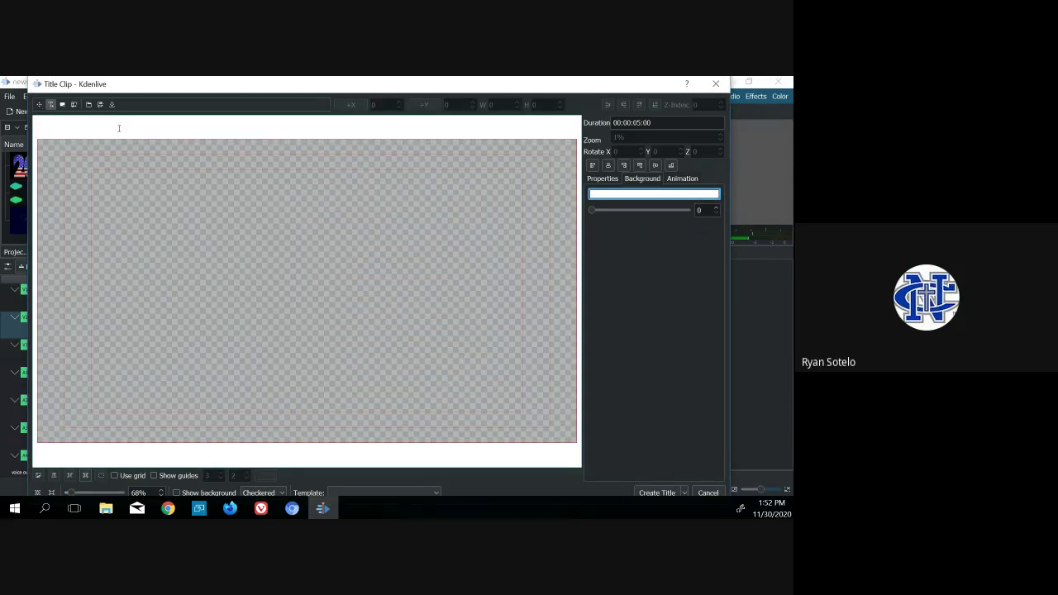
# - Draw a rectangle of about 1926 by 1087 covering the whole title frame and give it a solid colour fill
pyautogui.click(609, 180)
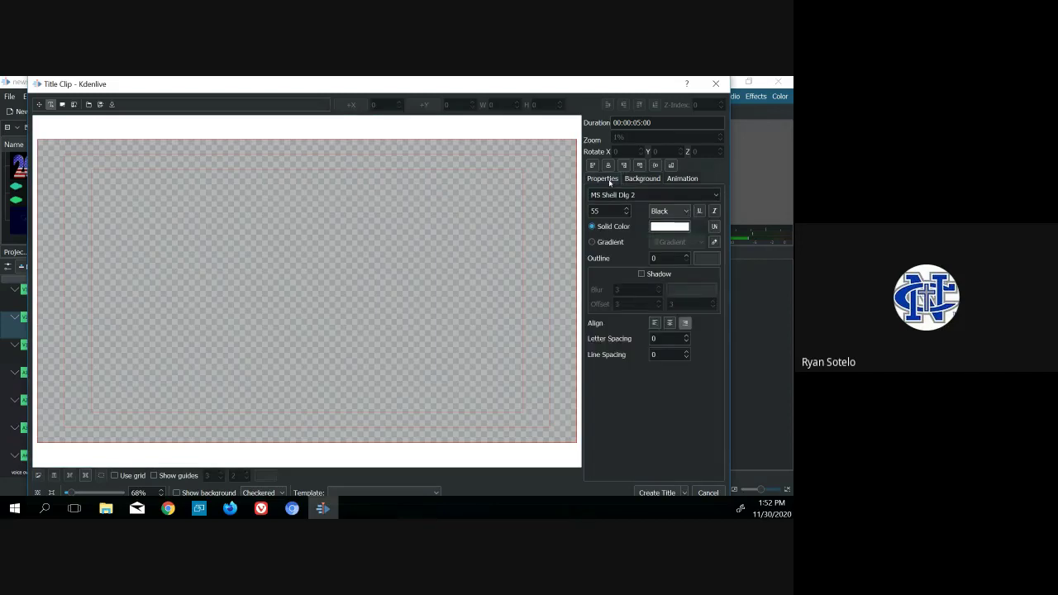
pyautogui.click(62, 105)
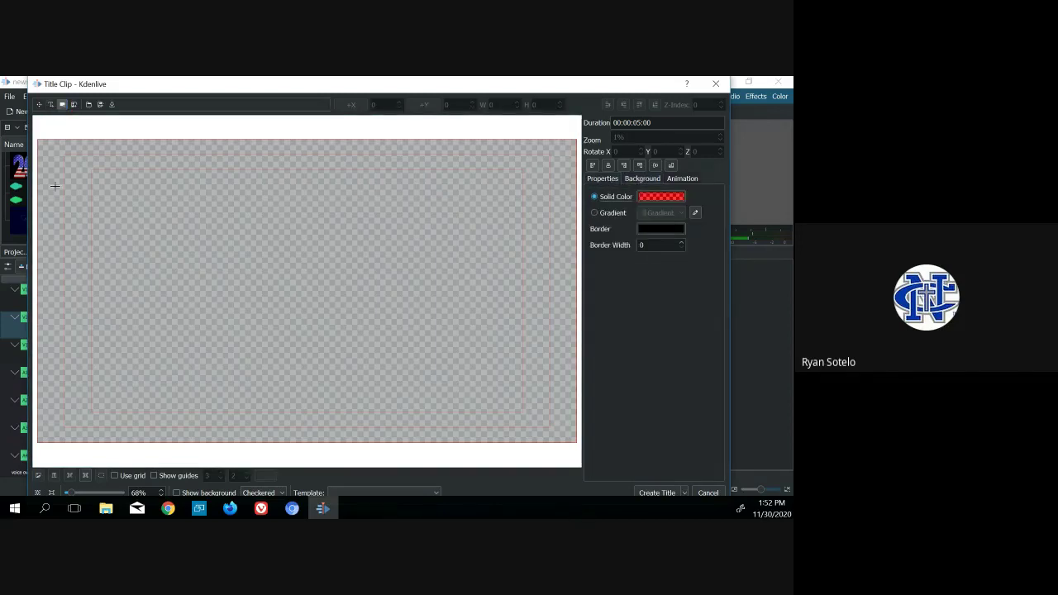
pyautogui.moveTo(36, 138)
pyautogui.mouseDown()
pyautogui.moveTo(94, 213)
pyautogui.moveTo(524, 433)
pyautogui.moveTo(577, 444)
pyautogui.mouseUp()
pyautogui.click(594, 213)
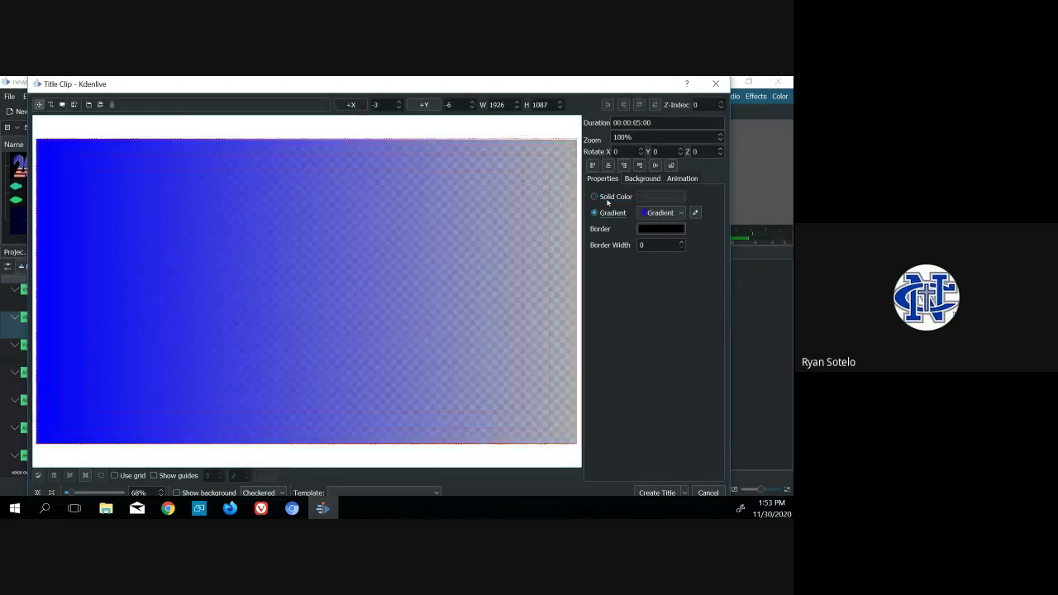
pyautogui.click(594, 196)
# - Fill the rectangle with opaque white (#ffffff, alpha 255) and create the title clip
pyautogui.click(660, 197)
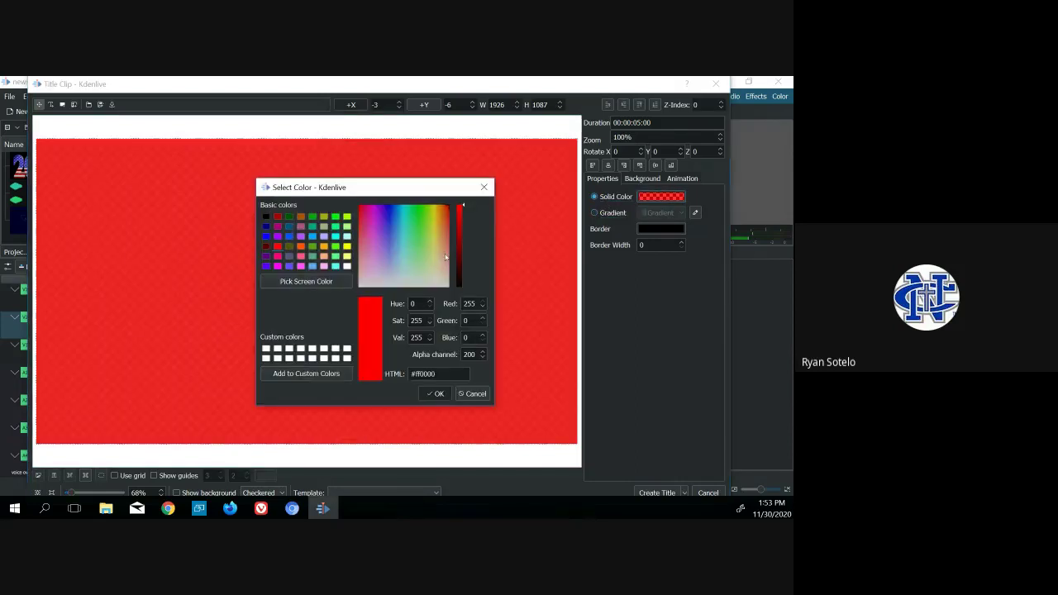
pyautogui.click(422, 272)
pyautogui.moveTo(423, 273); pyautogui.dragTo(447, 286)
pyautogui.click(481, 358)
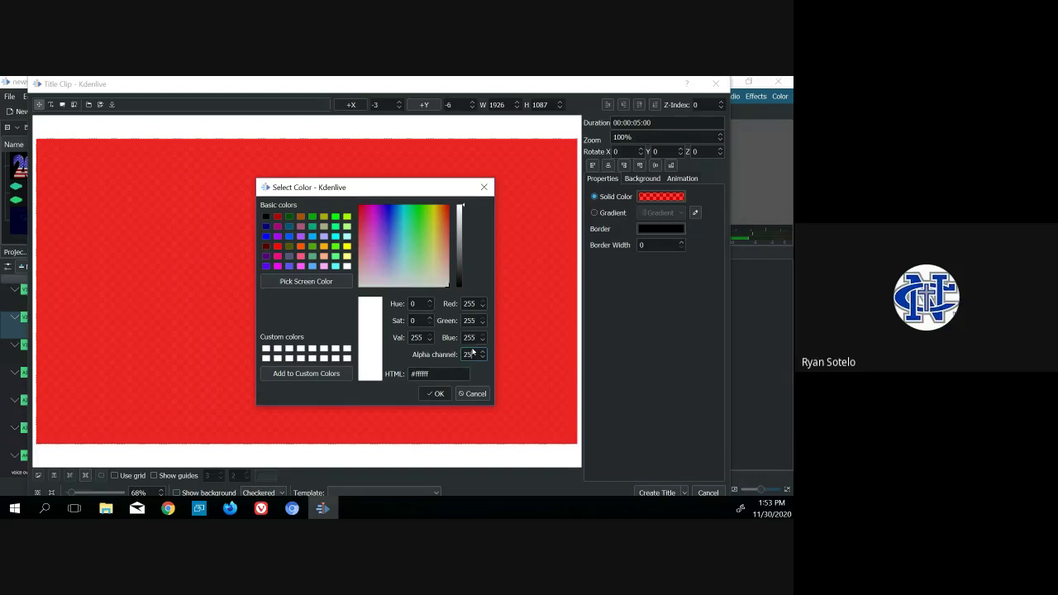
pyautogui.click(436, 394)
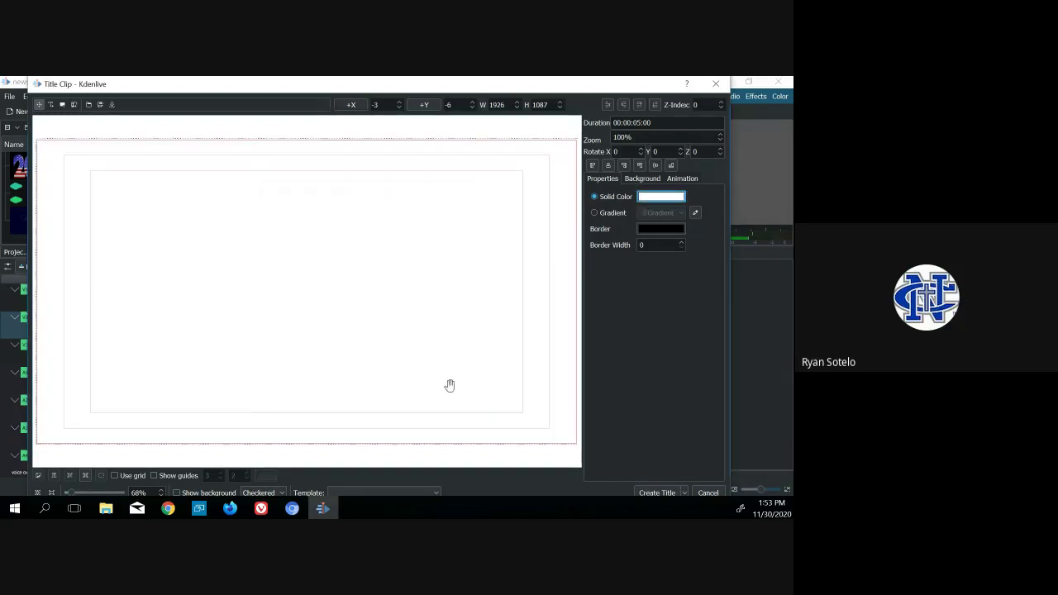
pyautogui.click(664, 494)
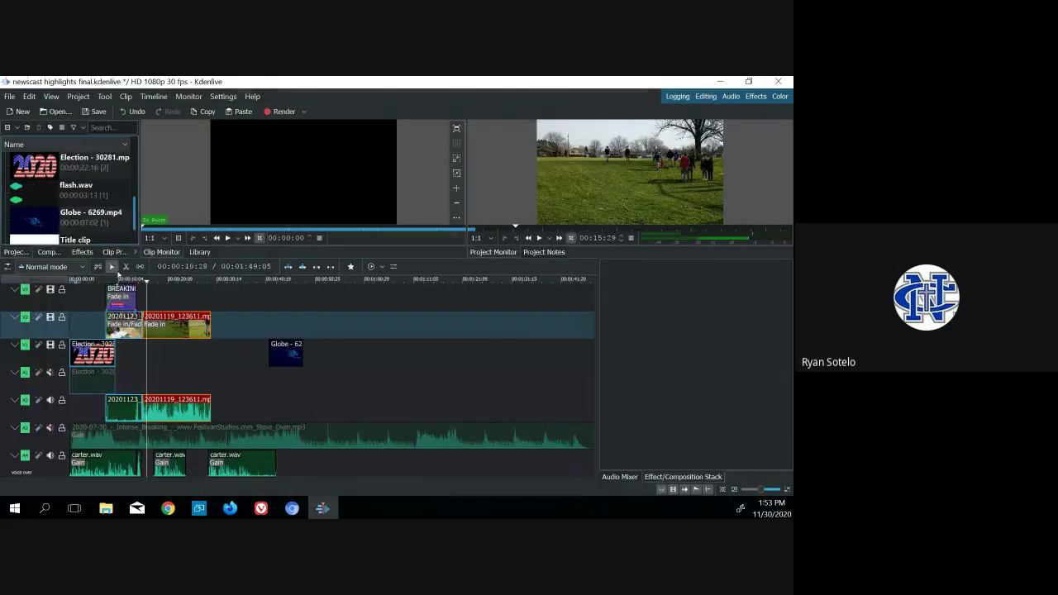
# - Place the white title clip on V1 beneath the cut between the classroom and outdoor clips, and play back the transition
pyautogui.moveTo(58, 225); pyautogui.dragTo(132, 357)
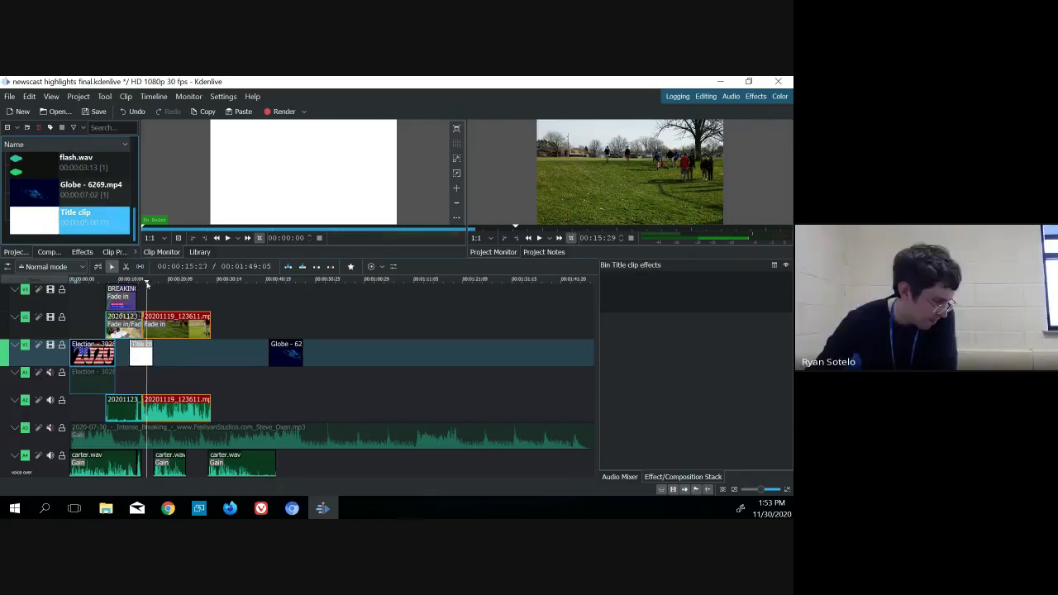
pyautogui.click(130, 281)
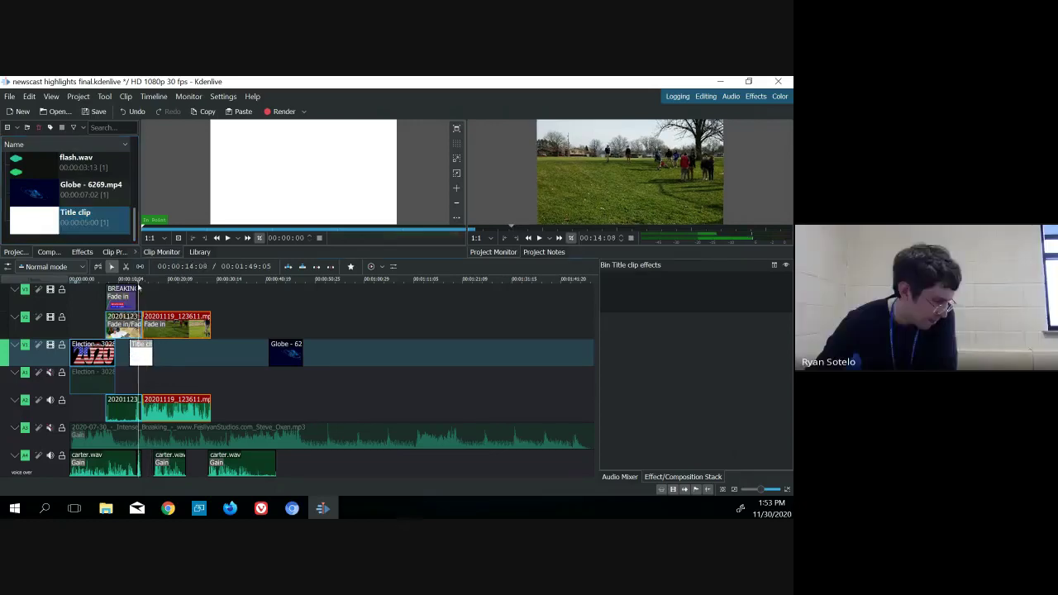
pyautogui.click(538, 238)
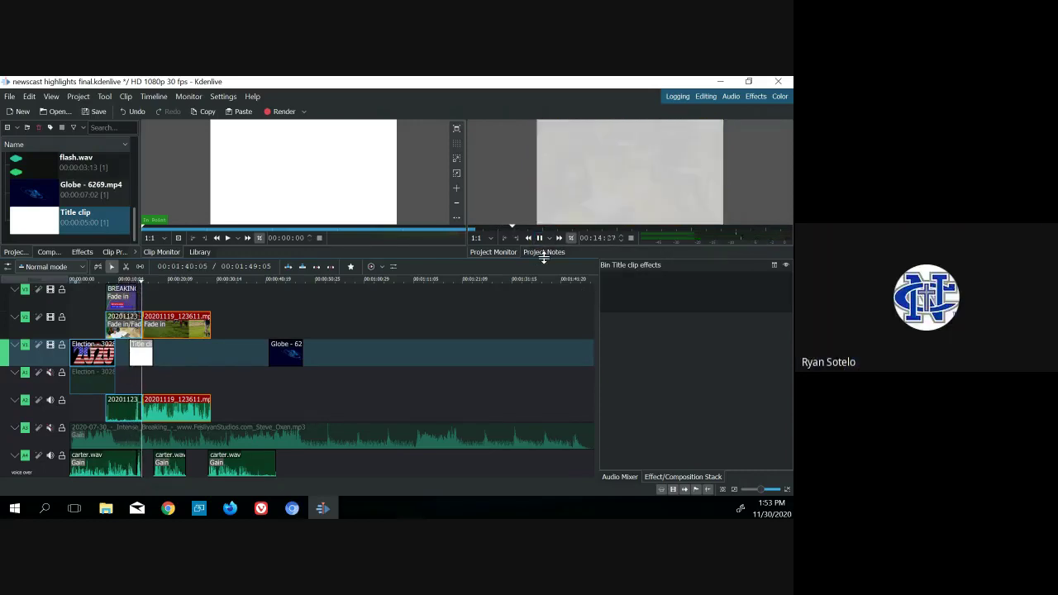
pyautogui.press('space')
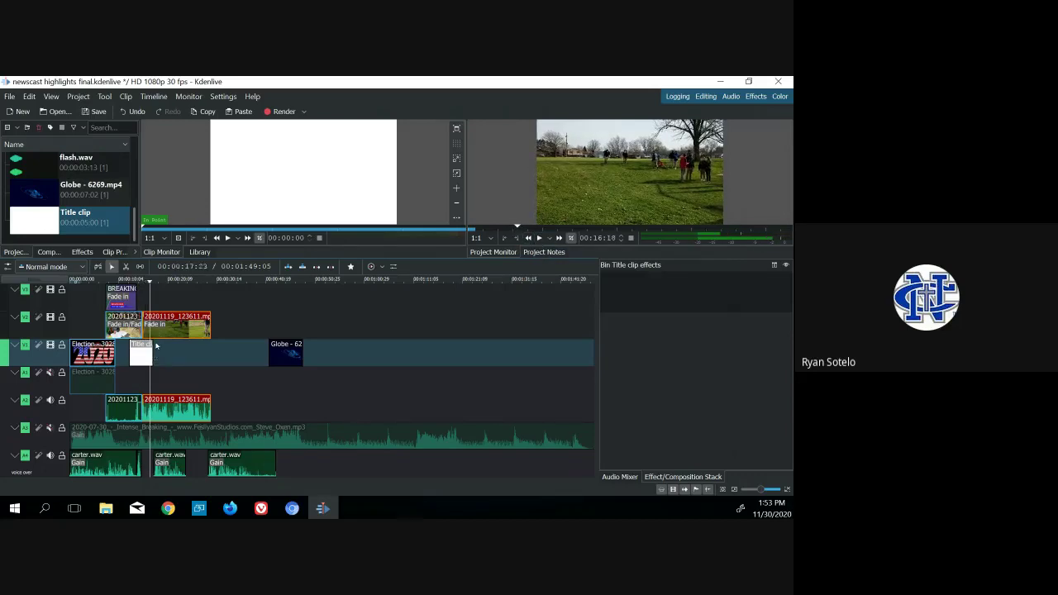
# - Move the flash.wav clip on the voice-over track to the classroom-to-outdoor cut and play back the transition with its sound
pyautogui.click(138, 460)
pyautogui.moveTo(138, 461); pyautogui.dragTo(144, 465)
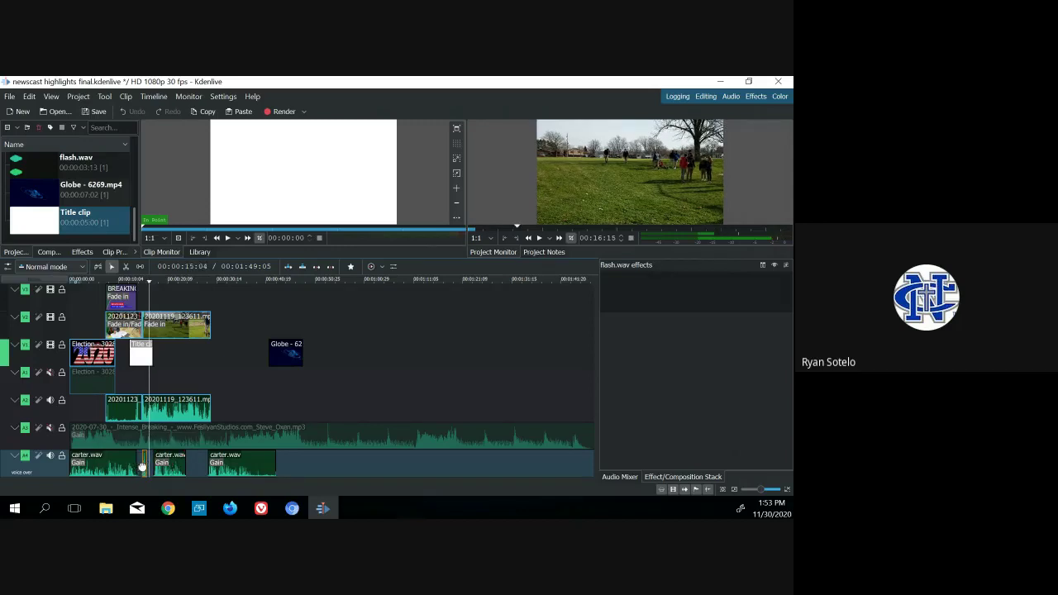
pyautogui.moveTo(150, 284); pyautogui.dragTo(135, 284)
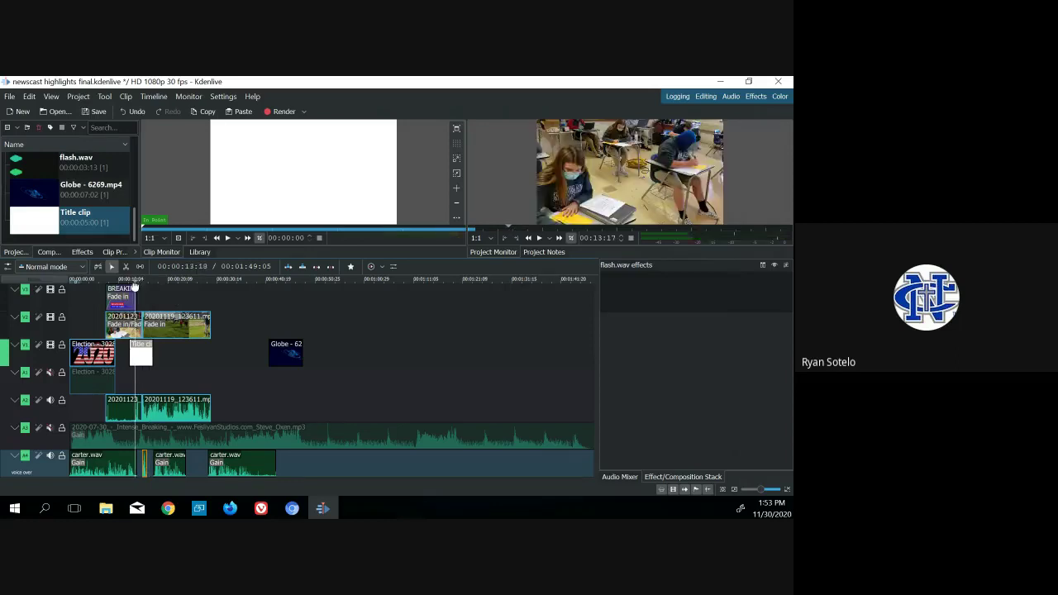
pyautogui.click(541, 238)
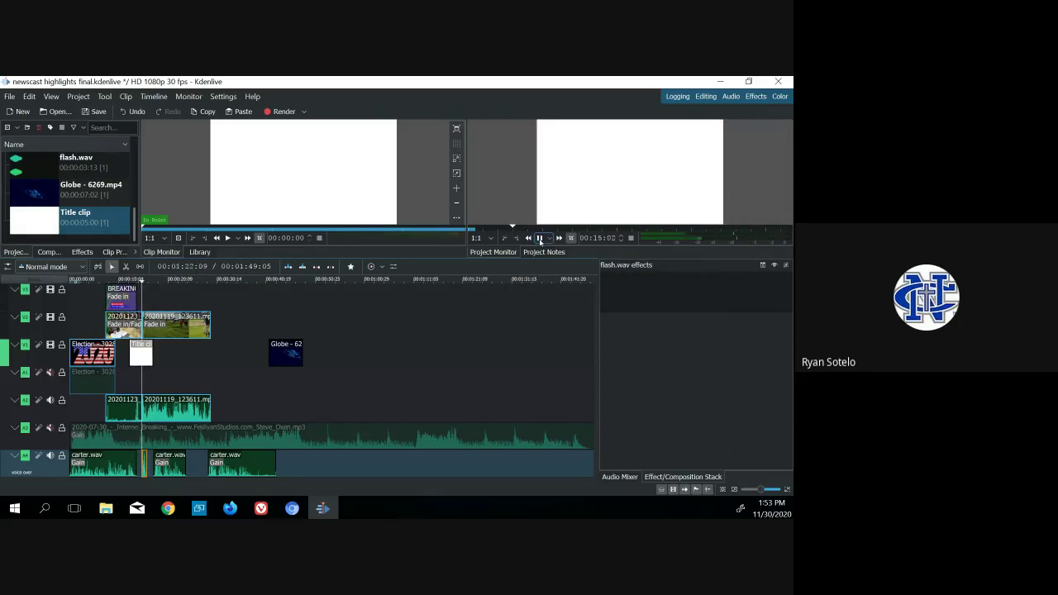
pyautogui.press('space')
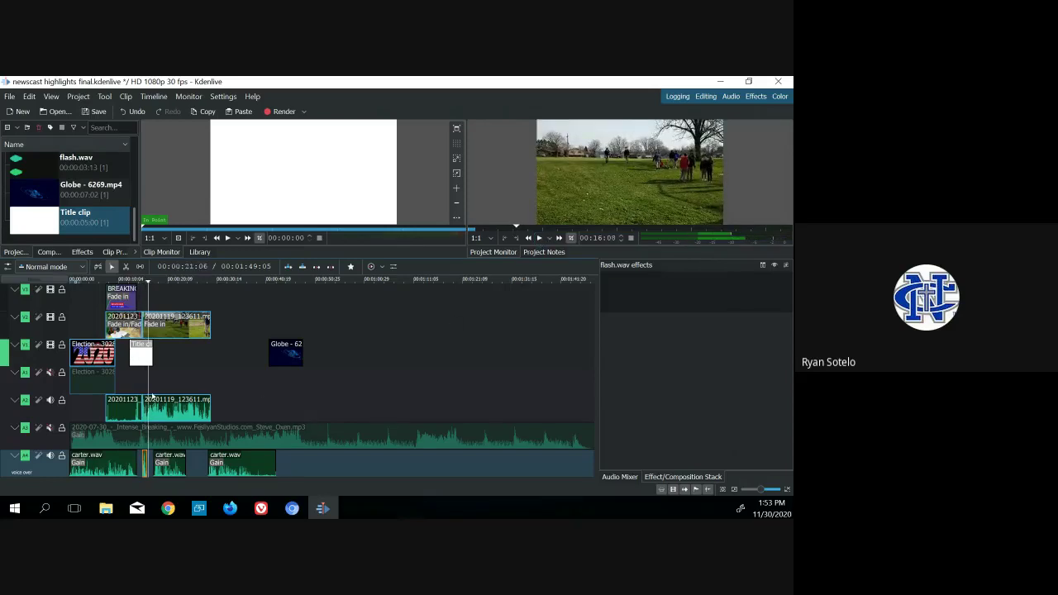
# - Mute audio track A2, which holds the classroom and outdoor clips' sound
pyautogui.click(50, 400)
pyautogui.moveTo(141, 315); pyautogui.dragTo(125, 337)
pyautogui.click(52, 401)
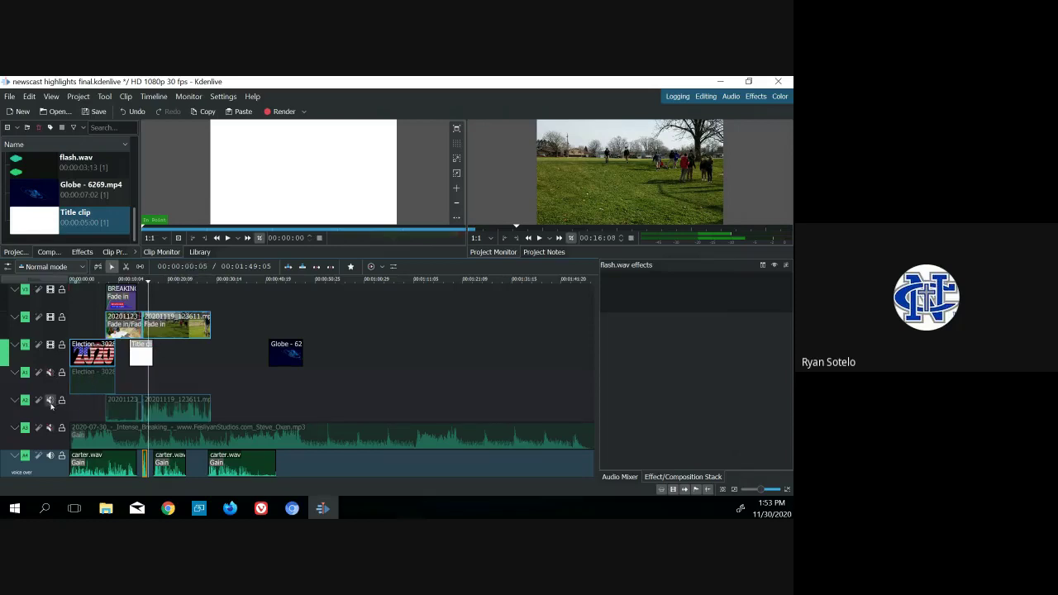
# - Play the sequence from the 2020 intro, and extend the BREAKING NEWS title on V3 to the classroom clip's end with a fade-out
pyautogui.moveTo(149, 285); pyautogui.dragTo(95, 283)
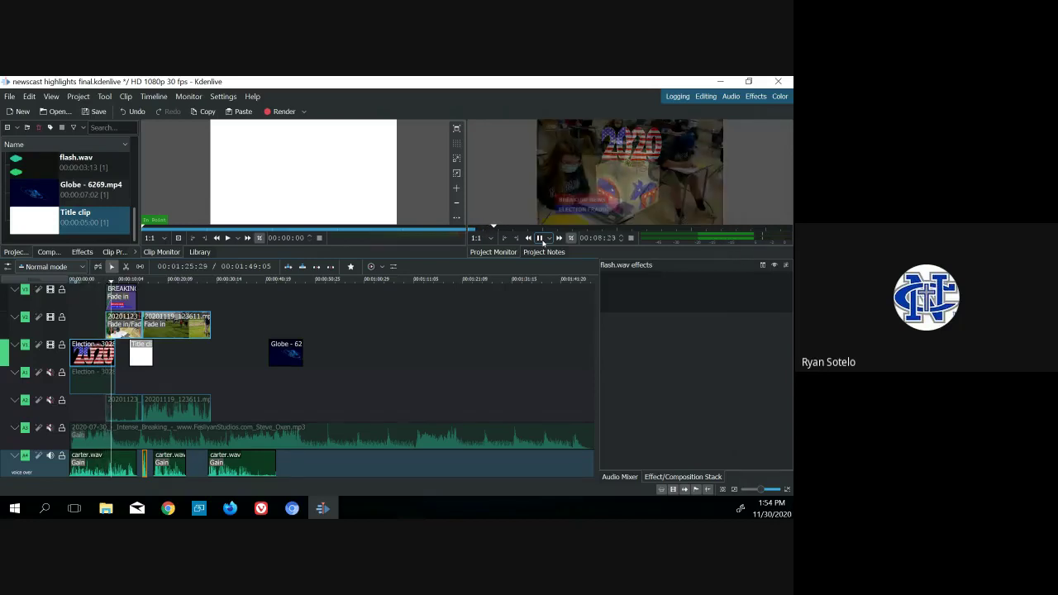
pyautogui.click(541, 240)
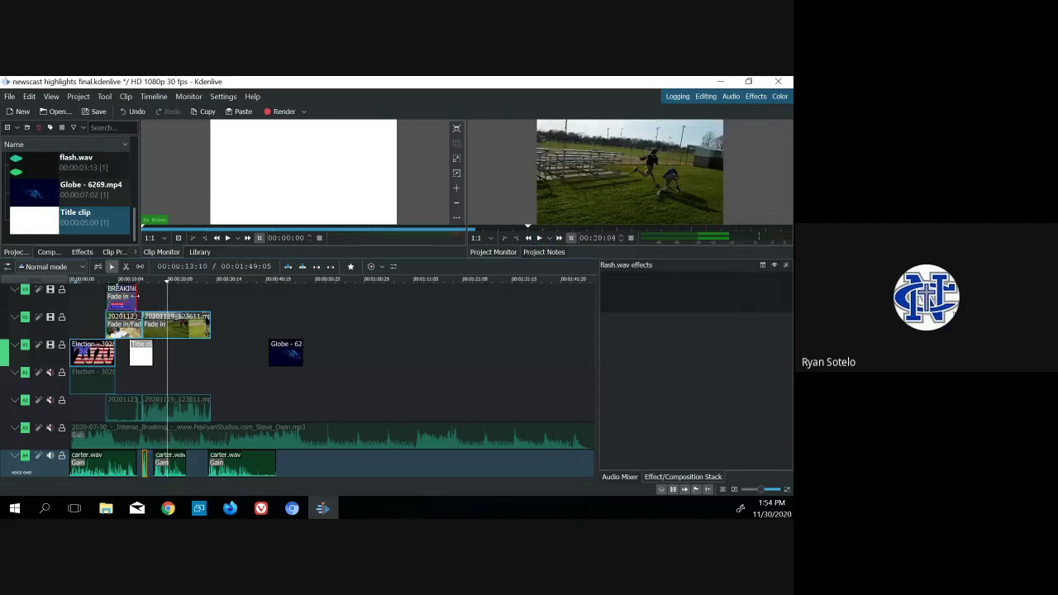
pyautogui.moveTo(139, 300); pyautogui.dragTo(138, 291)
pyautogui.click(155, 300)
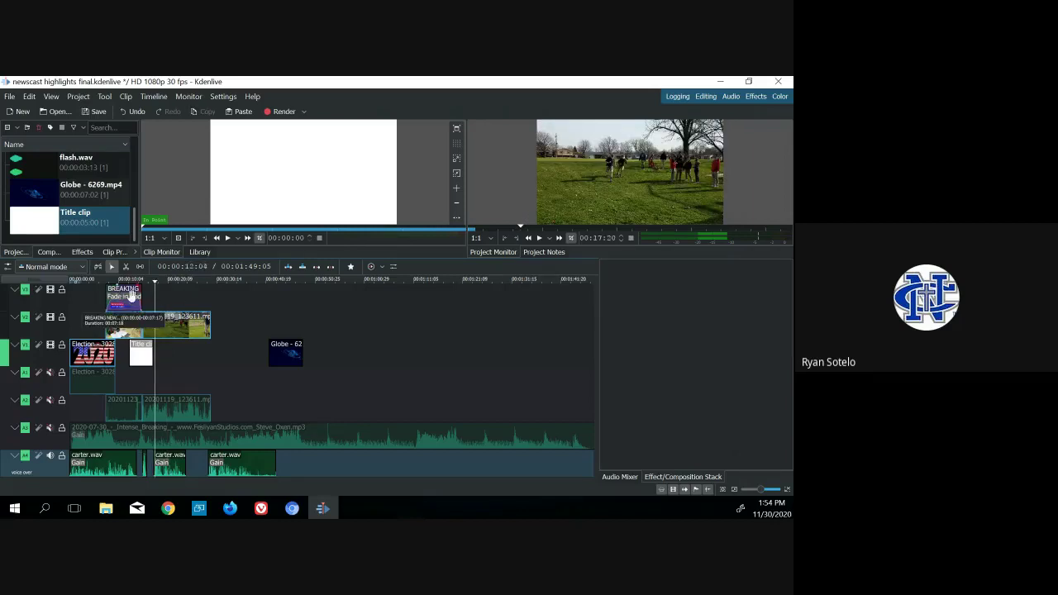
# - Duplicate the BREAKING NEWS title clip in the project bin and open the copy in the title editor
pyautogui.moveTo(135, 228); pyautogui.dragTo(137, 192)
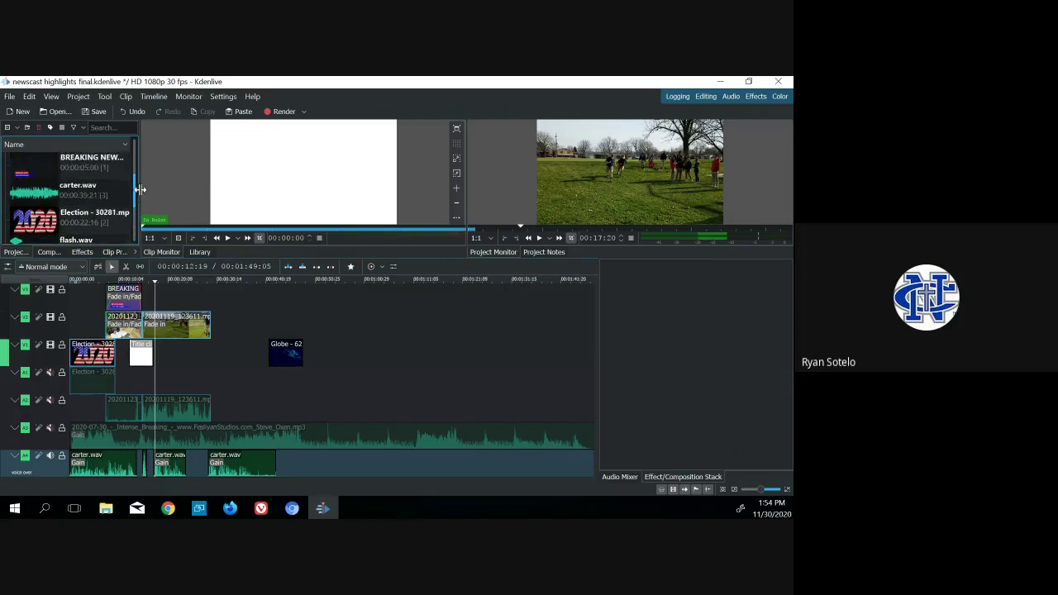
pyautogui.scroll(1, 48, 210)
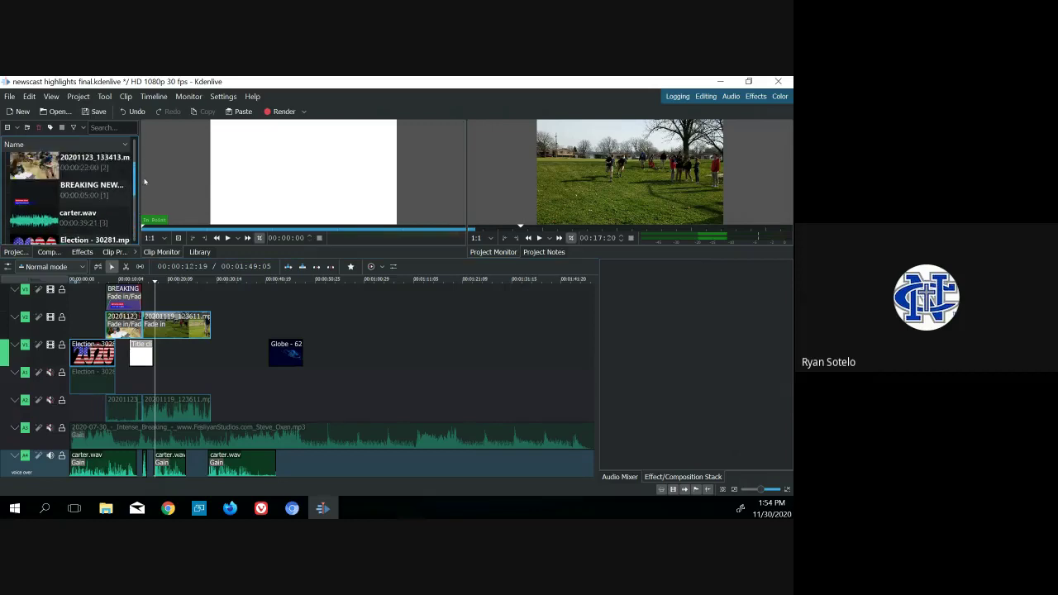
pyautogui.rightClick(81, 201)
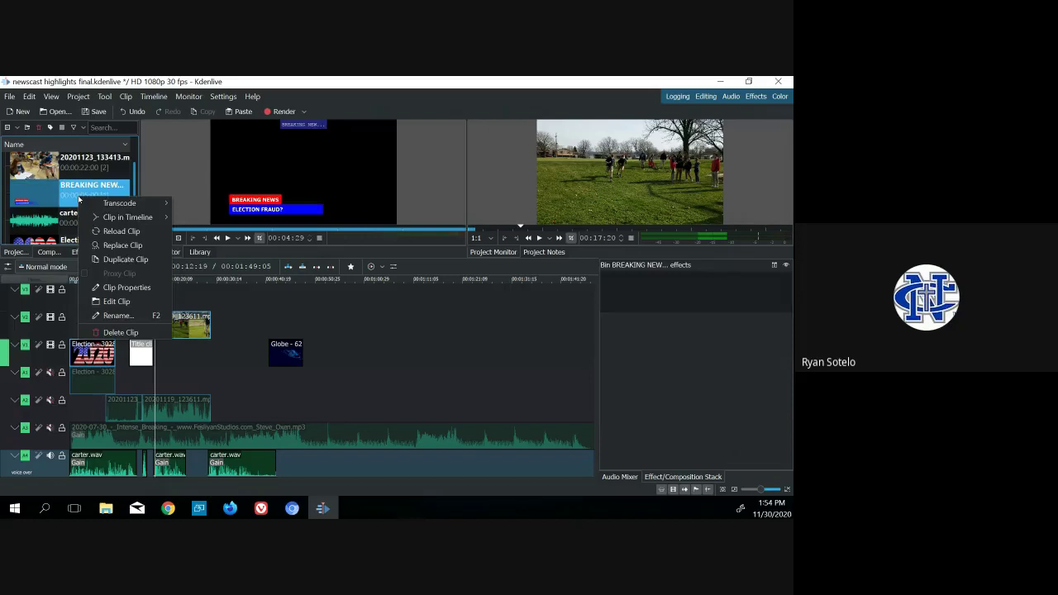
pyautogui.click(125, 260)
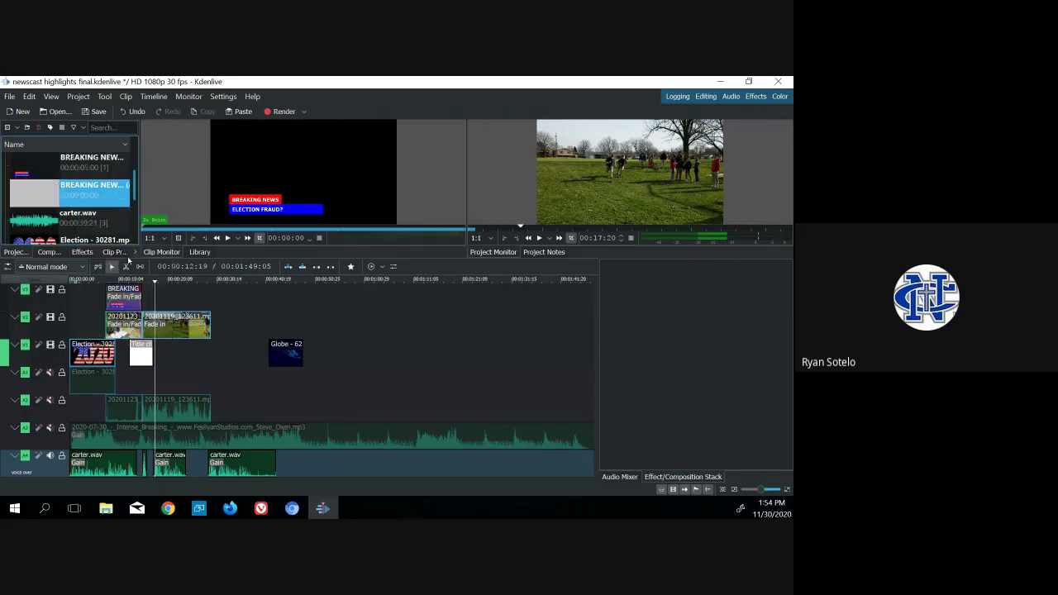
pyautogui.doubleClick(63, 193)
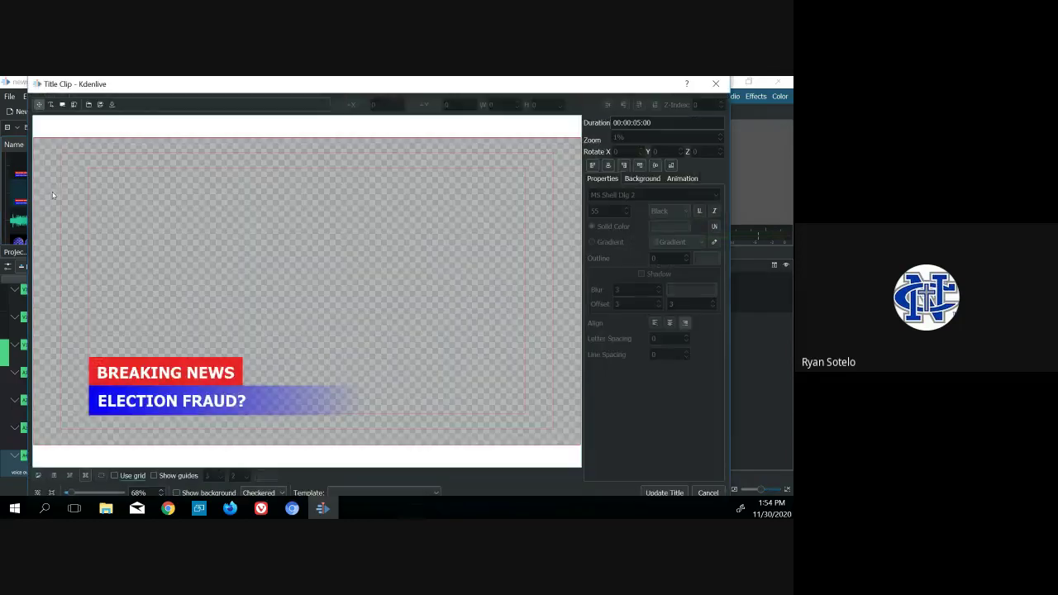
# - Replace the "ELECTION FRAUD?" line with "MASKS FOR ATHLETES?" and update the title
pyautogui.tripleClick(213, 402)
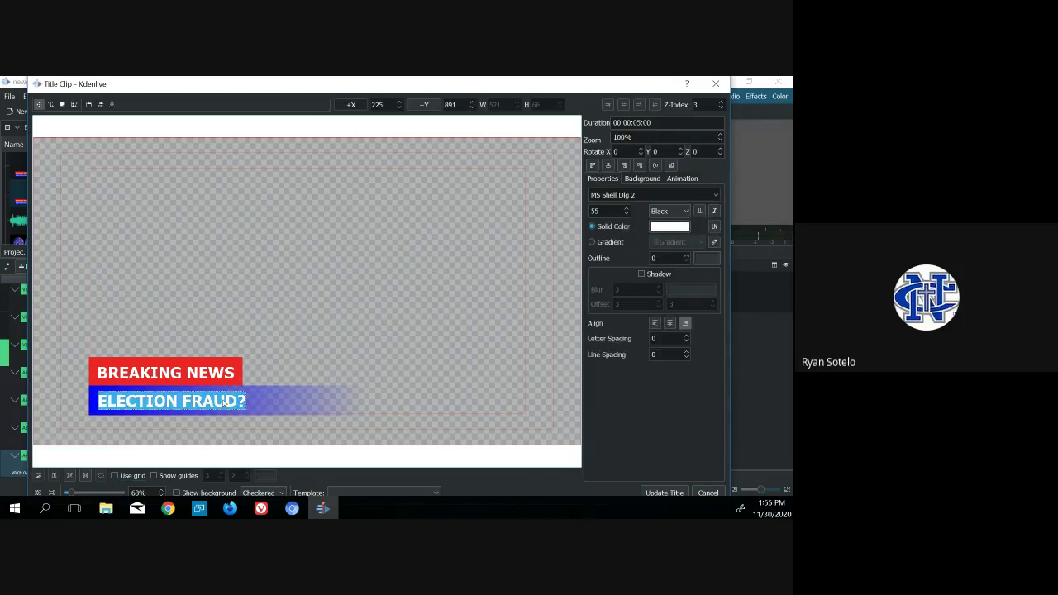
pyautogui.write('MASKS')
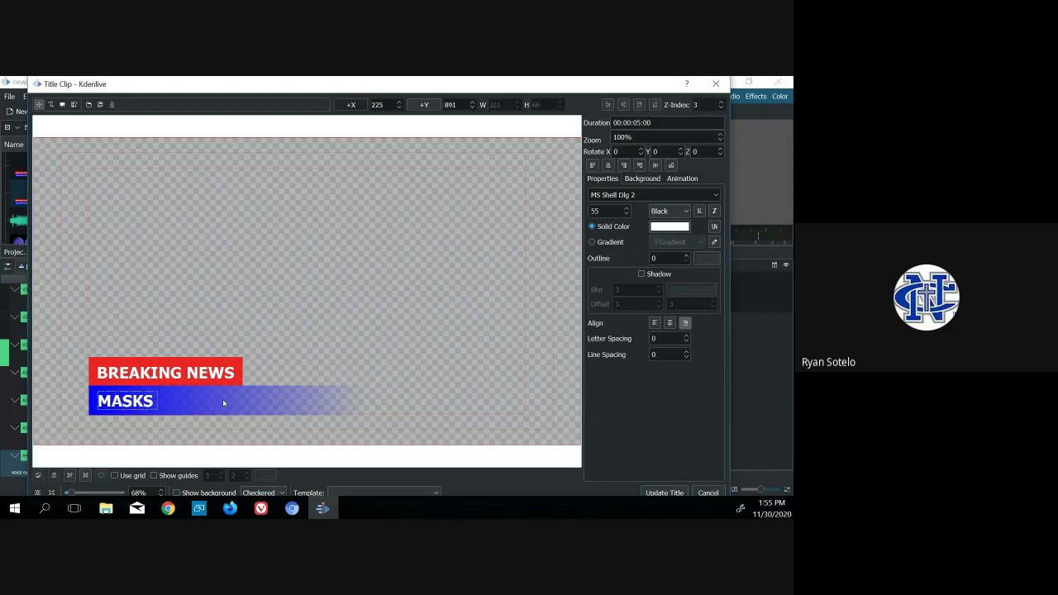
pyautogui.write(' FOR ATHLETE')
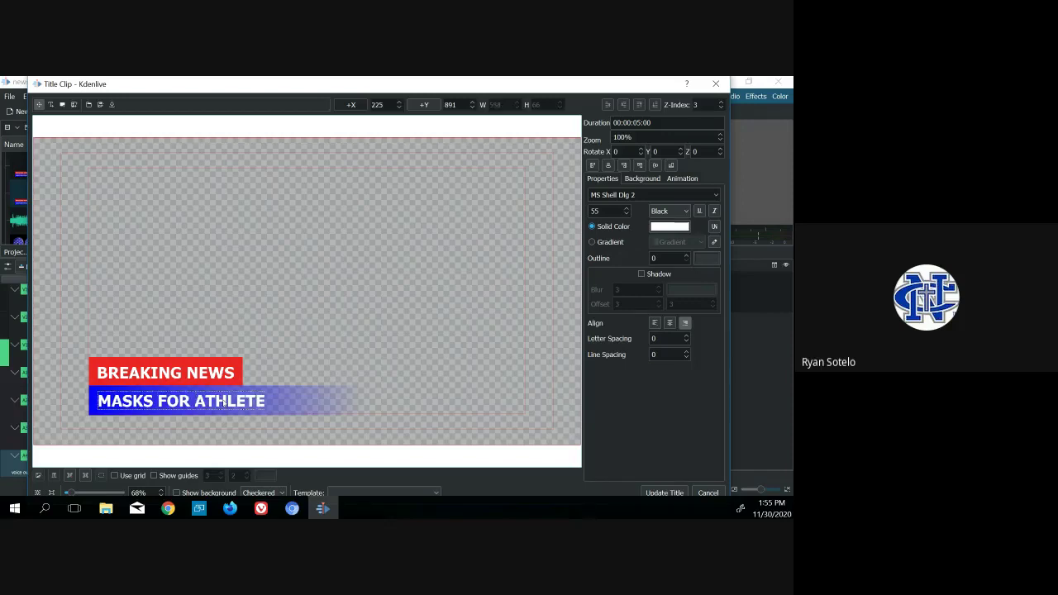
pyautogui.write('S?')
pyautogui.click(665, 492)
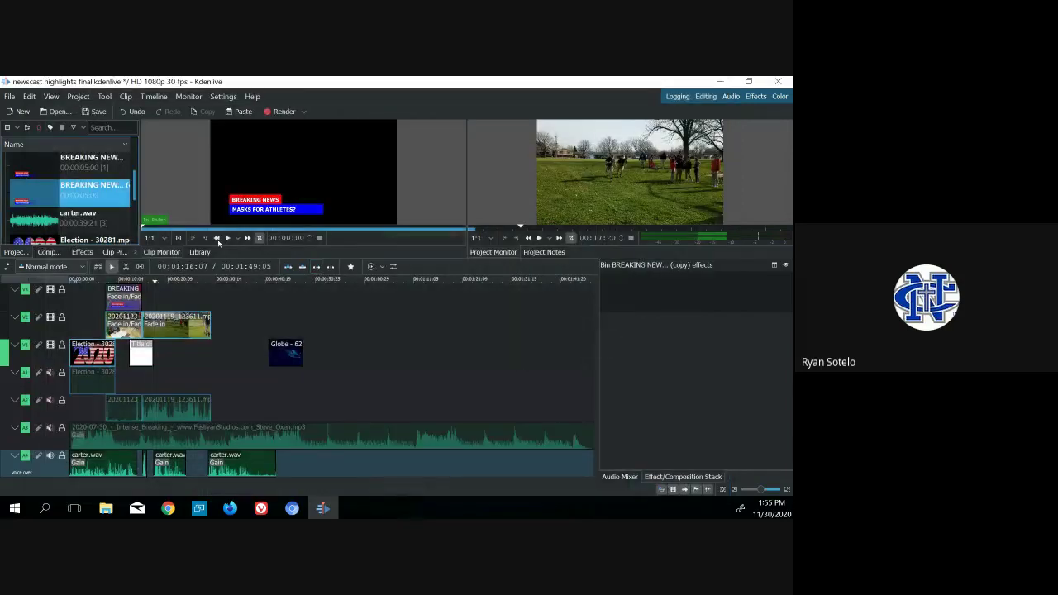
# - Place the MASKS FOR ATHLETES? title on V3 directly after the first title and play the sequence from the 2020 intro
pyautogui.click(93, 201)
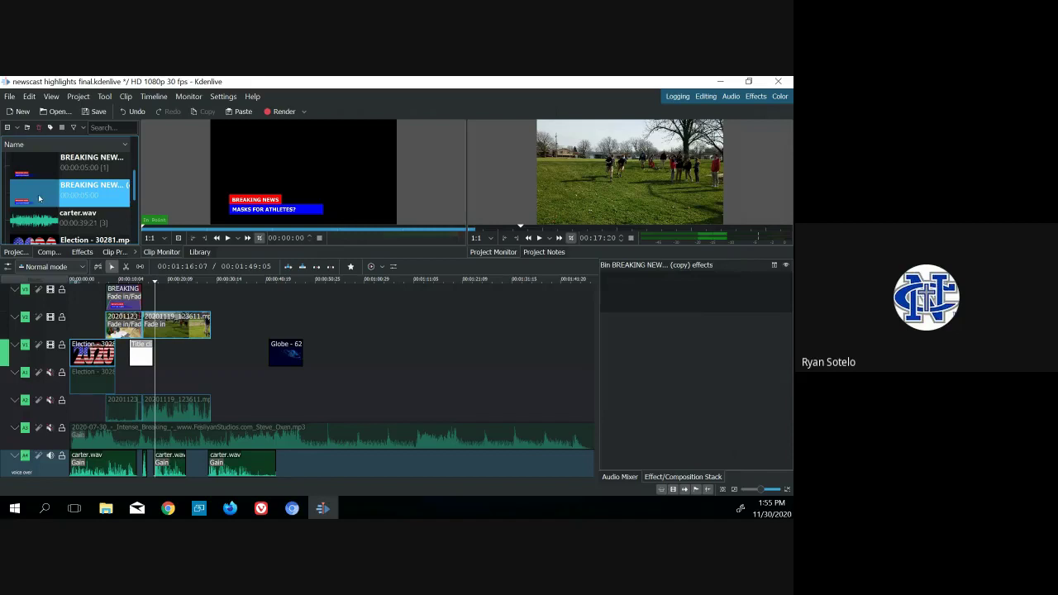
pyautogui.moveTo(39, 199); pyautogui.dragTo(142, 300)
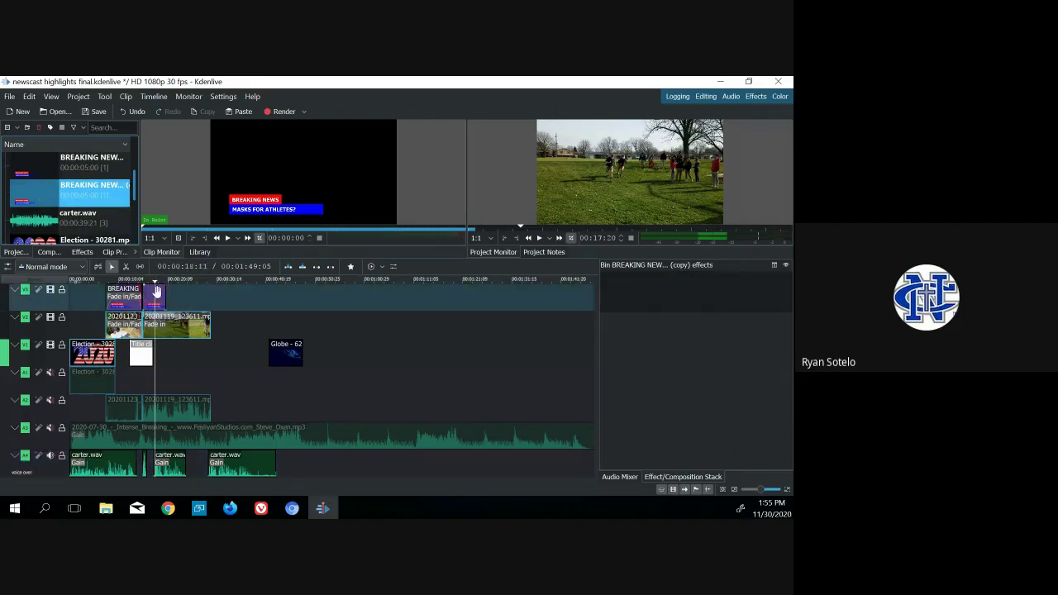
pyautogui.click(145, 290)
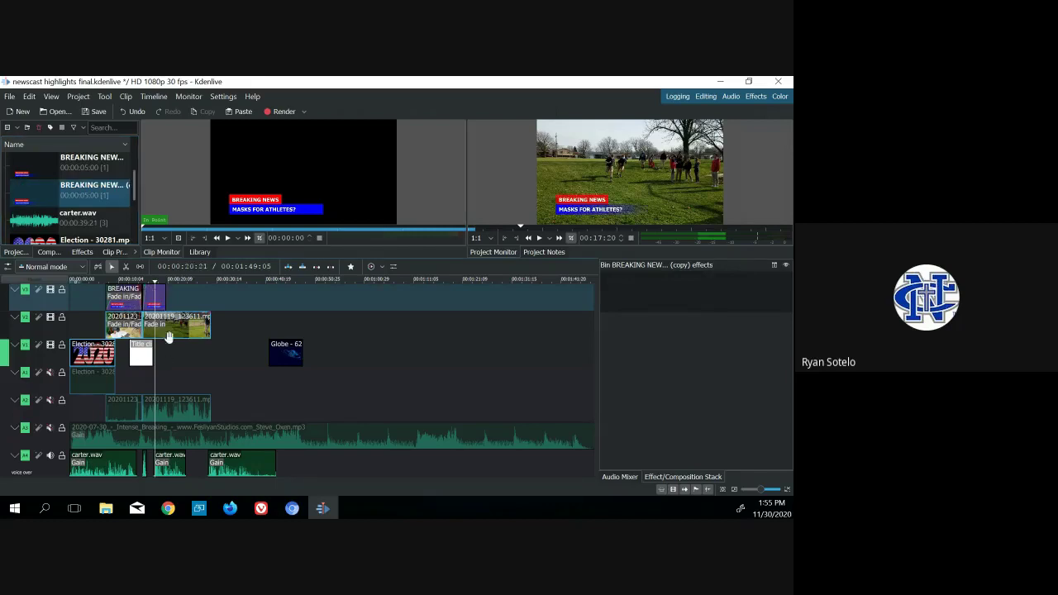
pyautogui.moveTo(155, 283); pyautogui.dragTo(94, 283)
pyautogui.click(539, 238)
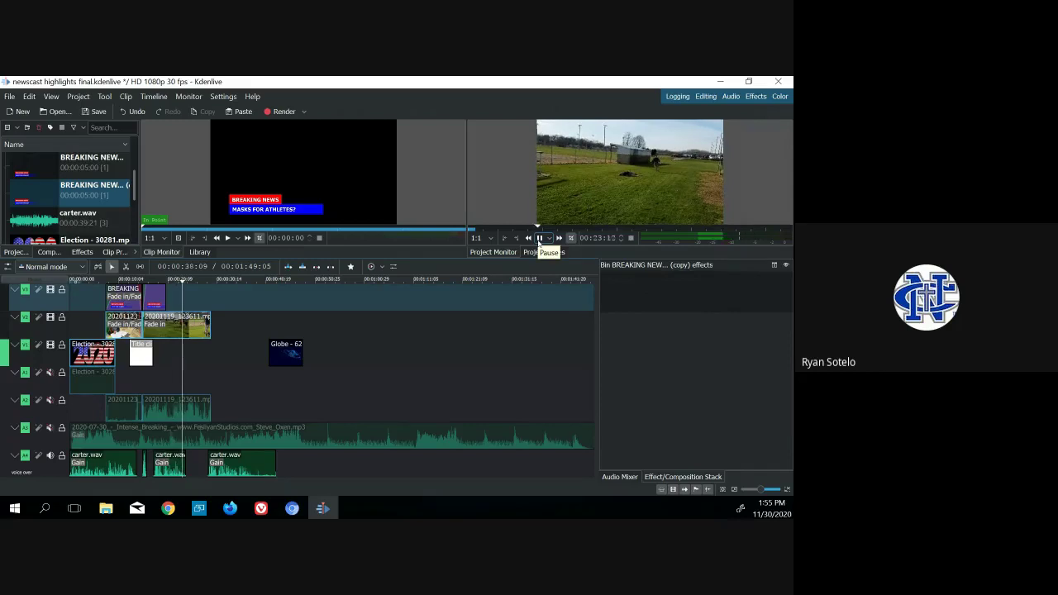
pyautogui.click(539, 238)
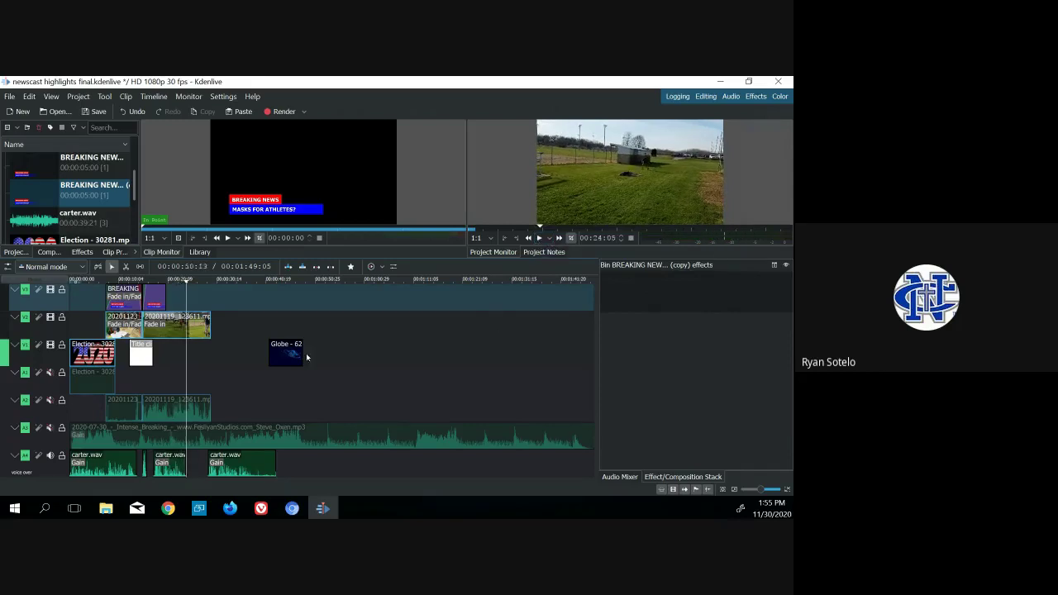
# - Copy the flash.wav clip and paste it on the voice-over track at the end of the second carter.wav clip
pyautogui.rightClick(145, 463)
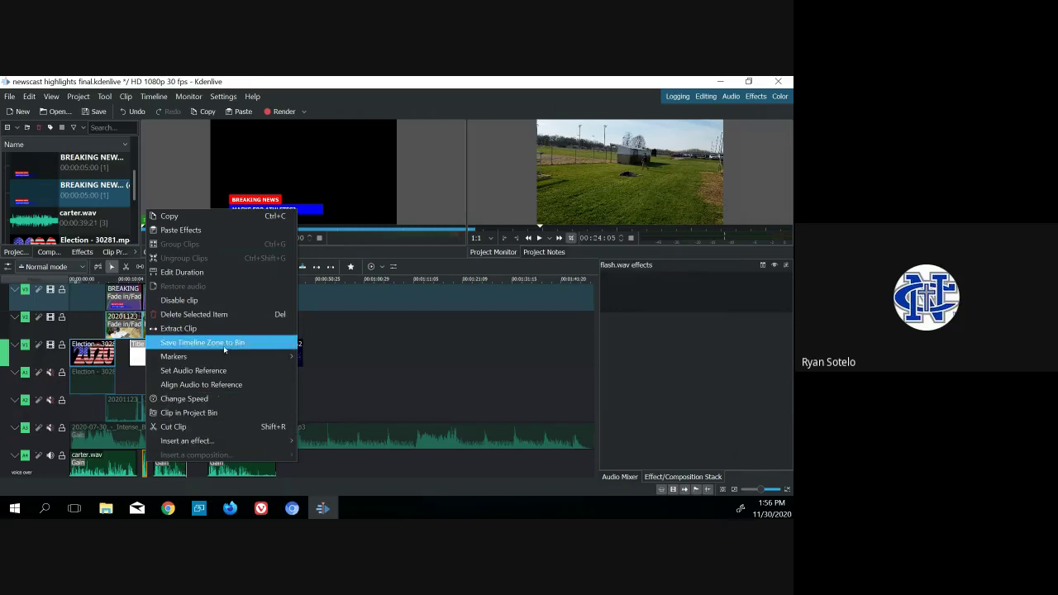
pyautogui.click(173, 218)
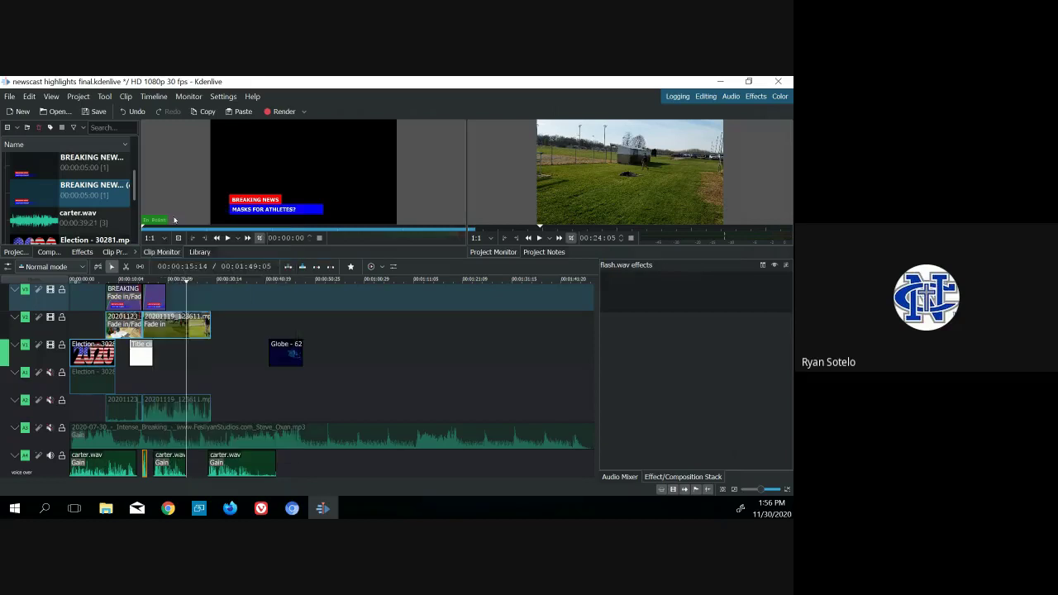
pyautogui.click(189, 465)
pyautogui.rightClick(189, 465)
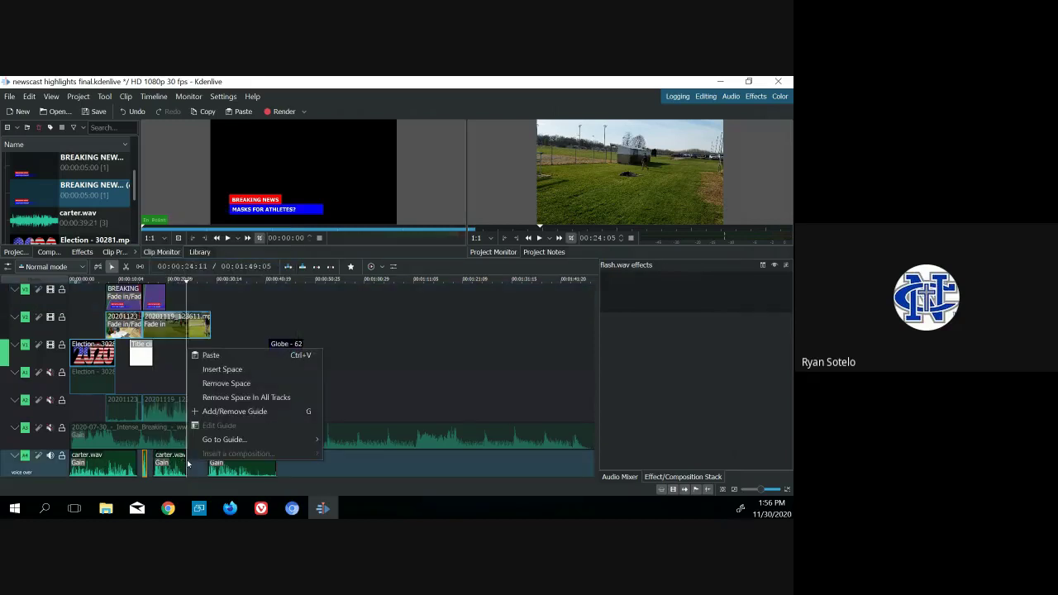
pyautogui.click(211, 353)
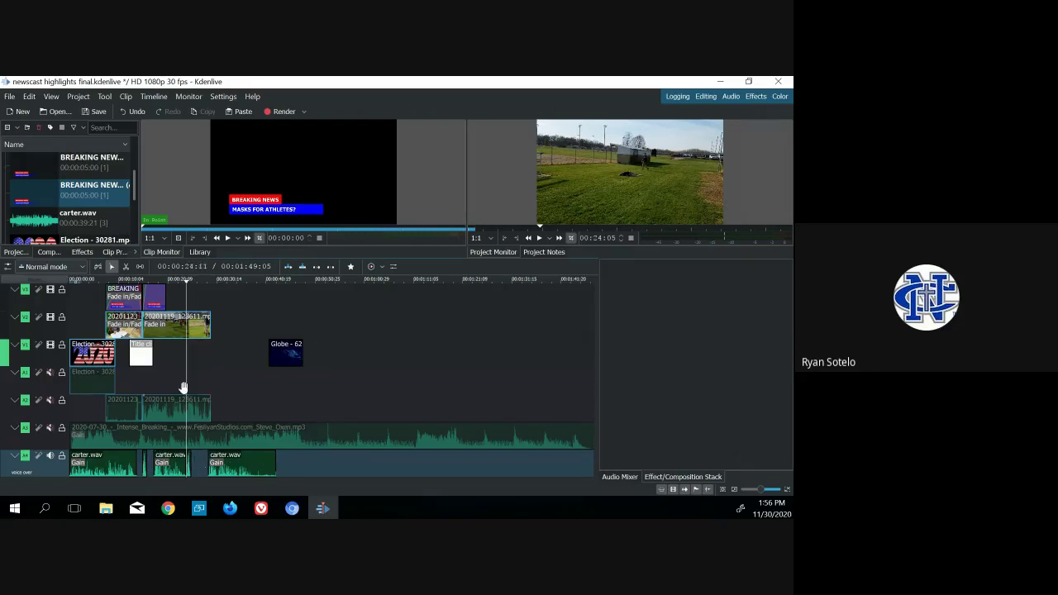
# - Copy the white title clip on V1 and place the copy across the playhead beneath the second footage clip
pyautogui.rightClick(141, 353)
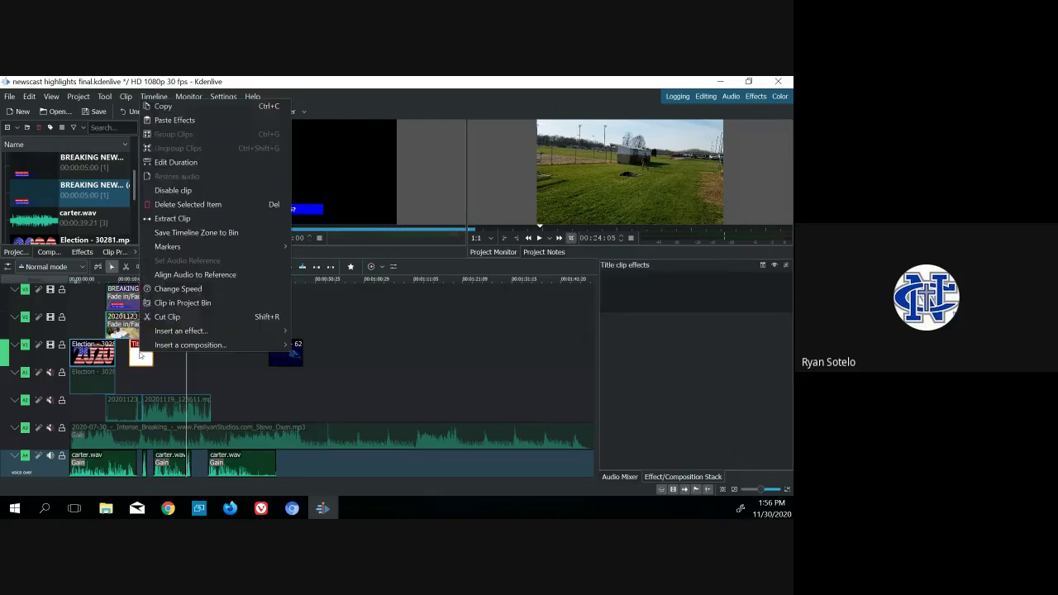
pyautogui.click(171, 120)
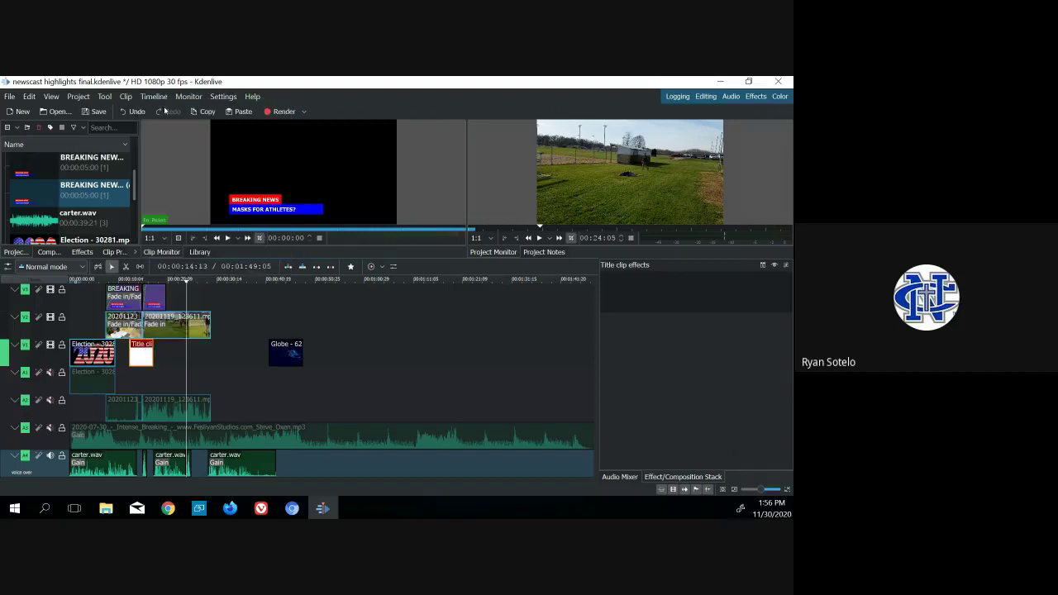
pyautogui.rightClick(183, 352)
pyautogui.click(202, 361)
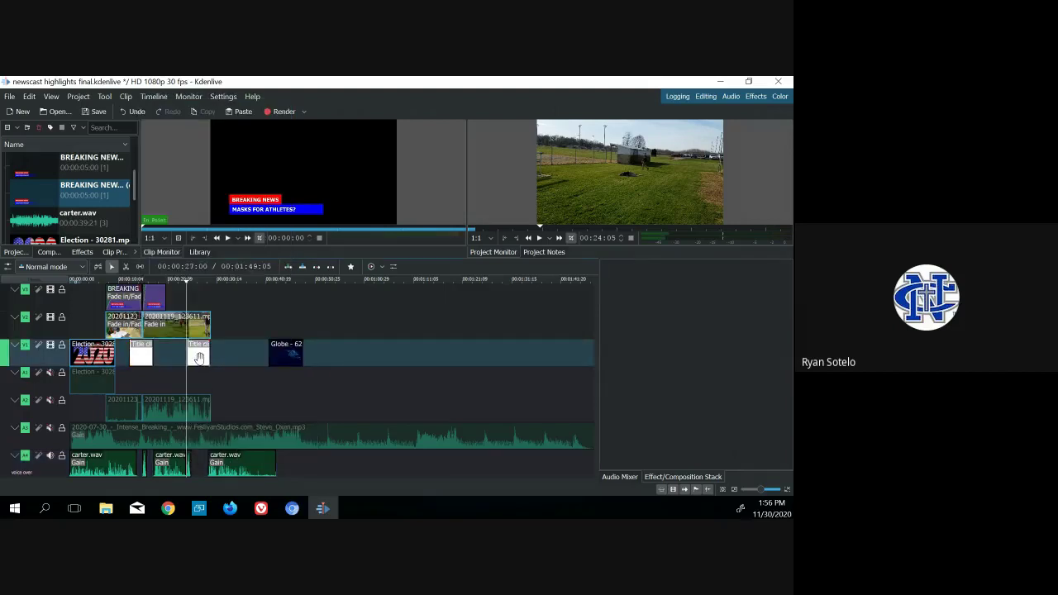
pyautogui.moveTo(199, 357); pyautogui.dragTo(190, 359)
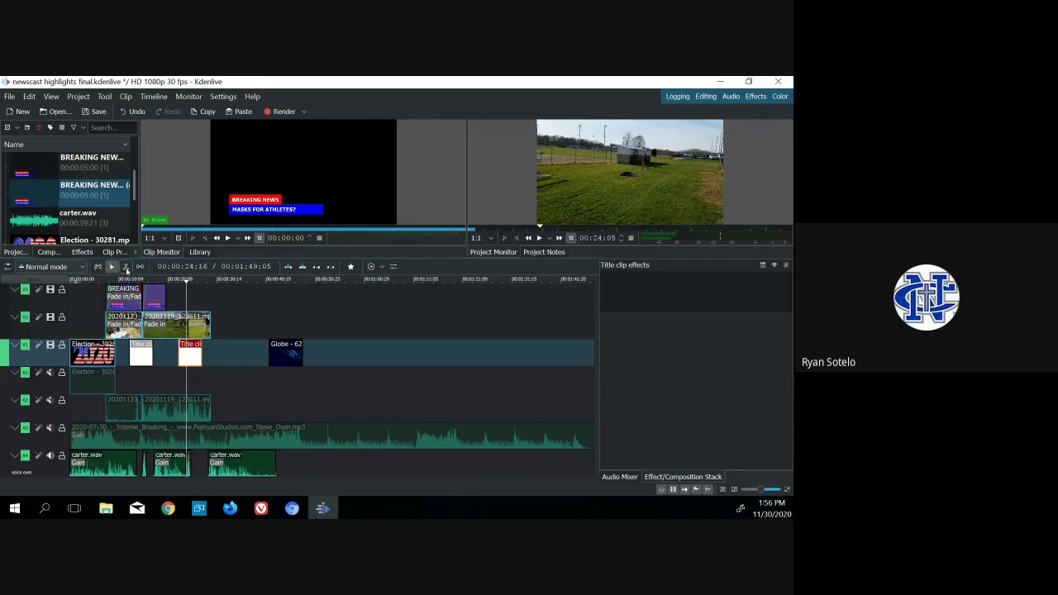
# - Cut 20201119_123611.mp4 on V2 at the playhead, delete the remainder and add a fade-out to the kept part
pyautogui.click(126, 267)
pyautogui.click(187, 326)
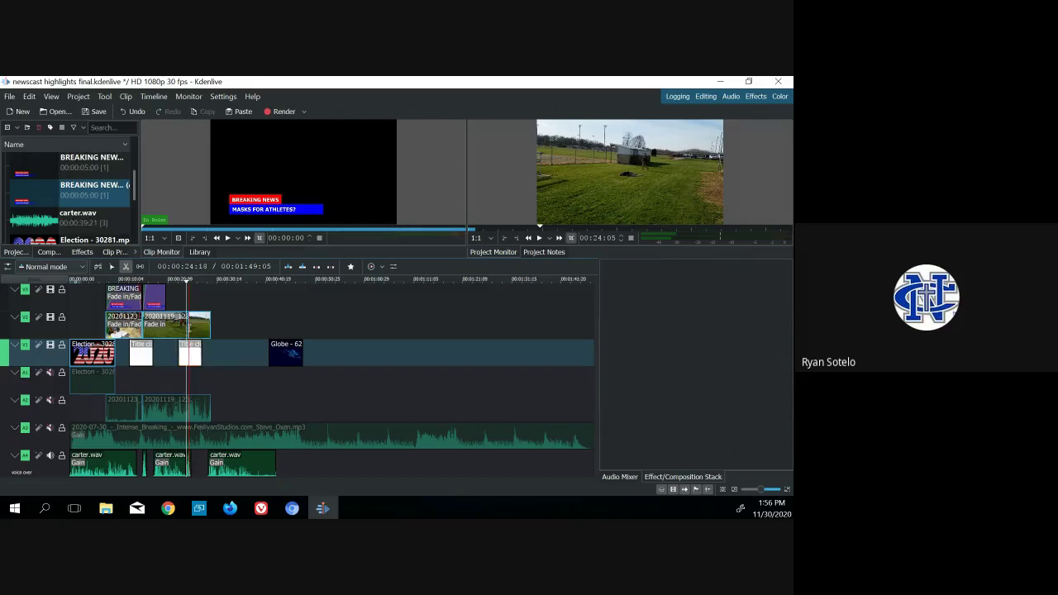
pyautogui.click(111, 266)
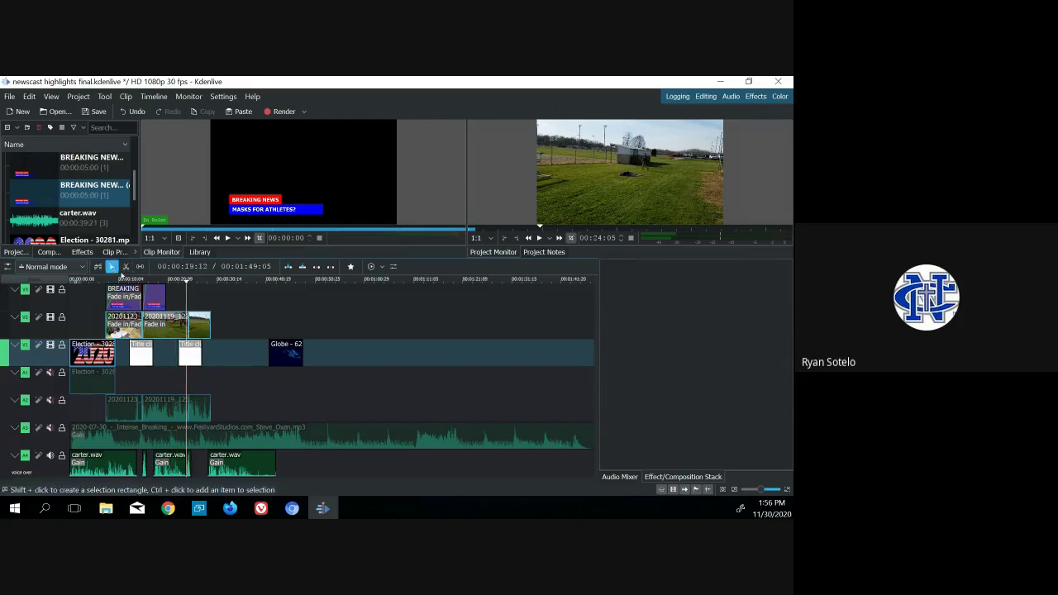
pyautogui.click(199, 324)
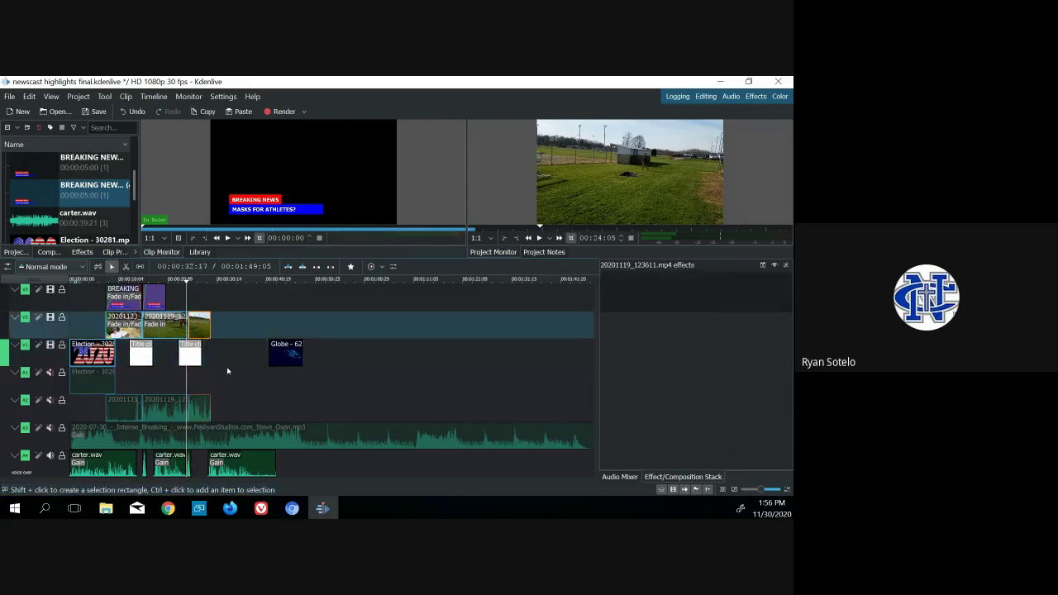
pyautogui.press('Delete')
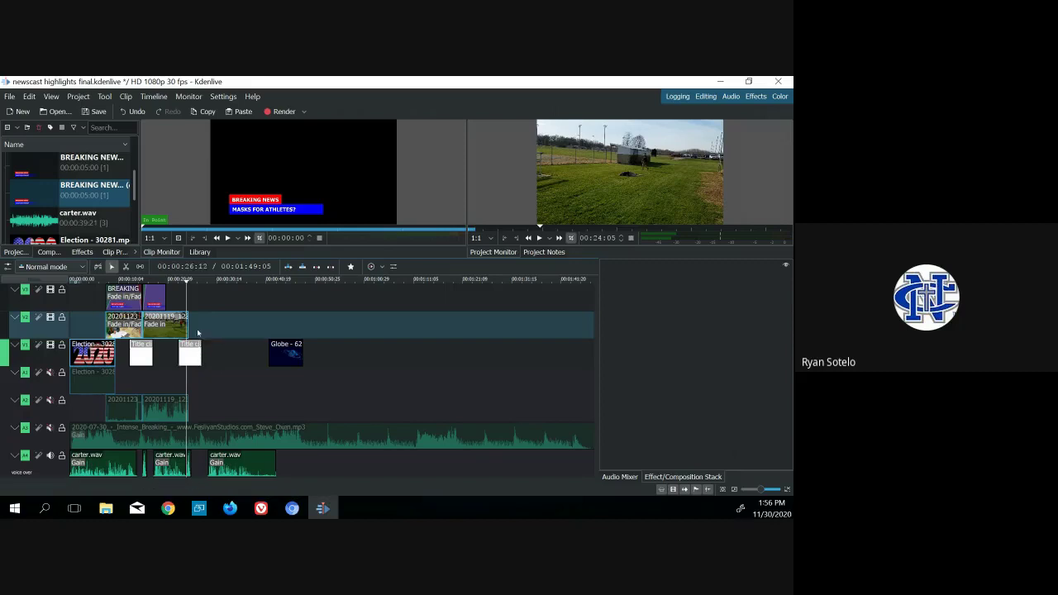
pyautogui.moveTo(188, 317); pyautogui.dragTo(183, 311)
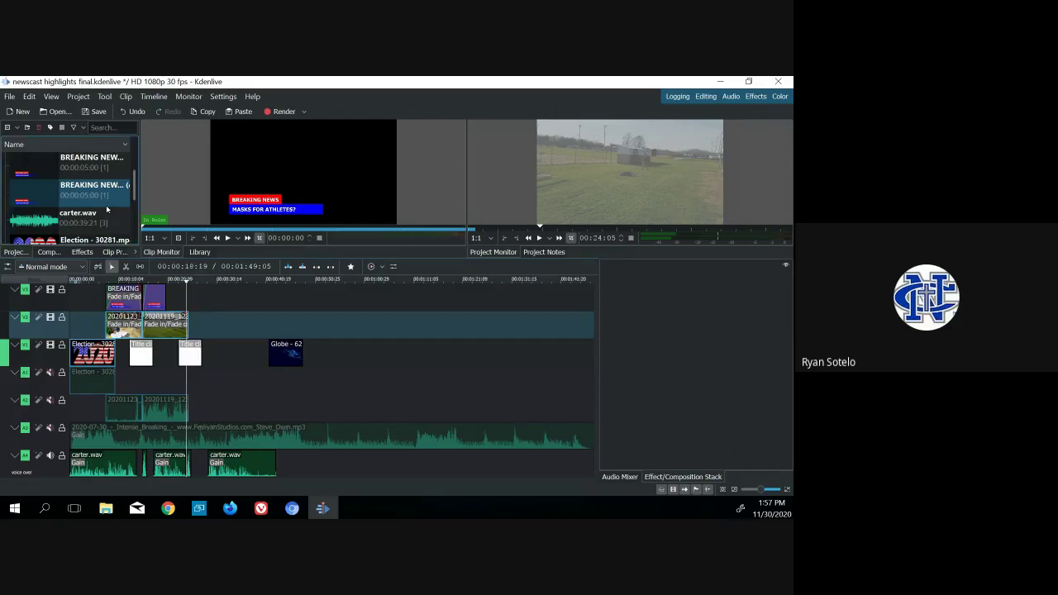
# - Import 20201119_122431.mp4 from the newscast folder and place it on V2 directly after the second footage clip with a fade-in
pyautogui.click(107, 508)
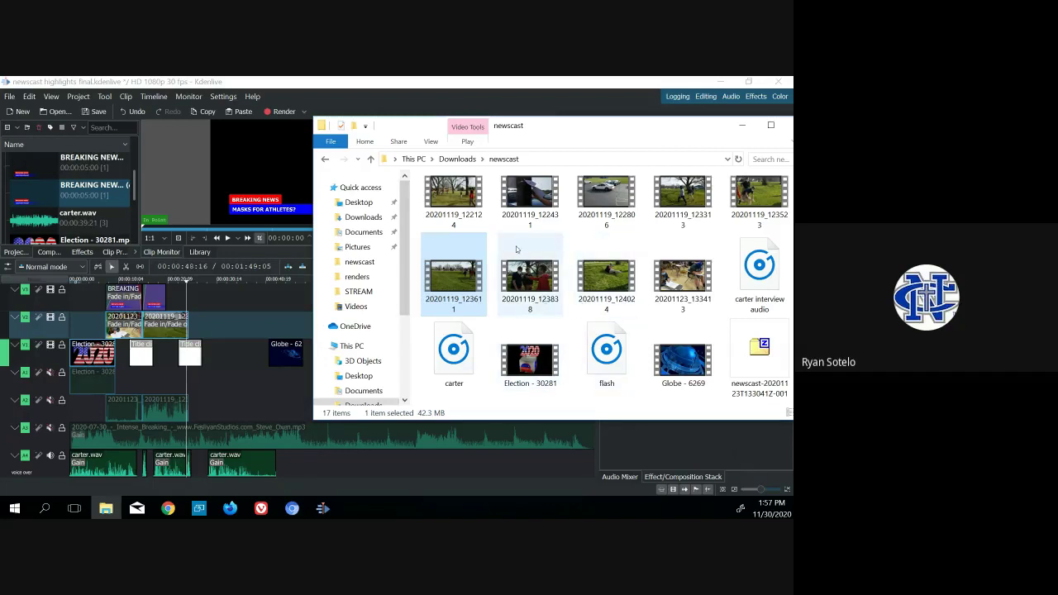
pyautogui.click(533, 197)
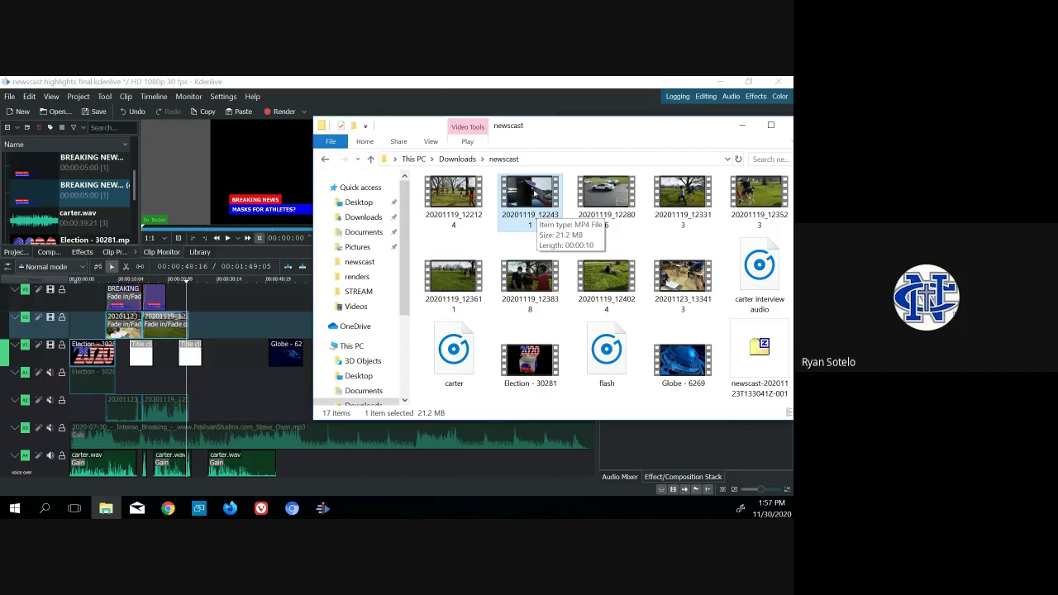
pyautogui.moveTo(534, 194); pyautogui.dragTo(104, 214)
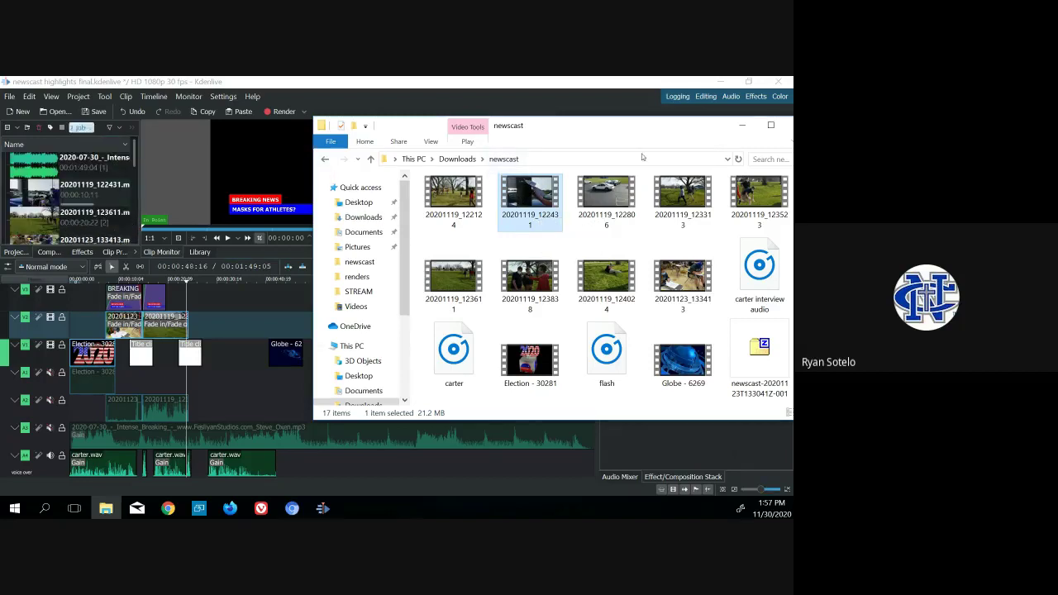
pyautogui.click(79, 211)
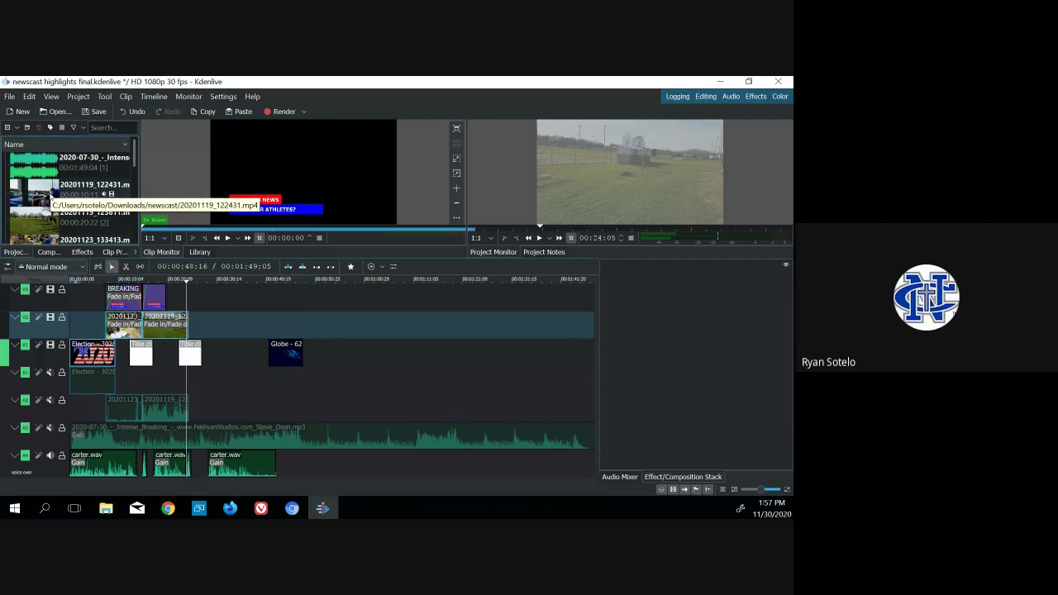
pyautogui.moveTo(48, 190); pyautogui.dragTo(194, 318)
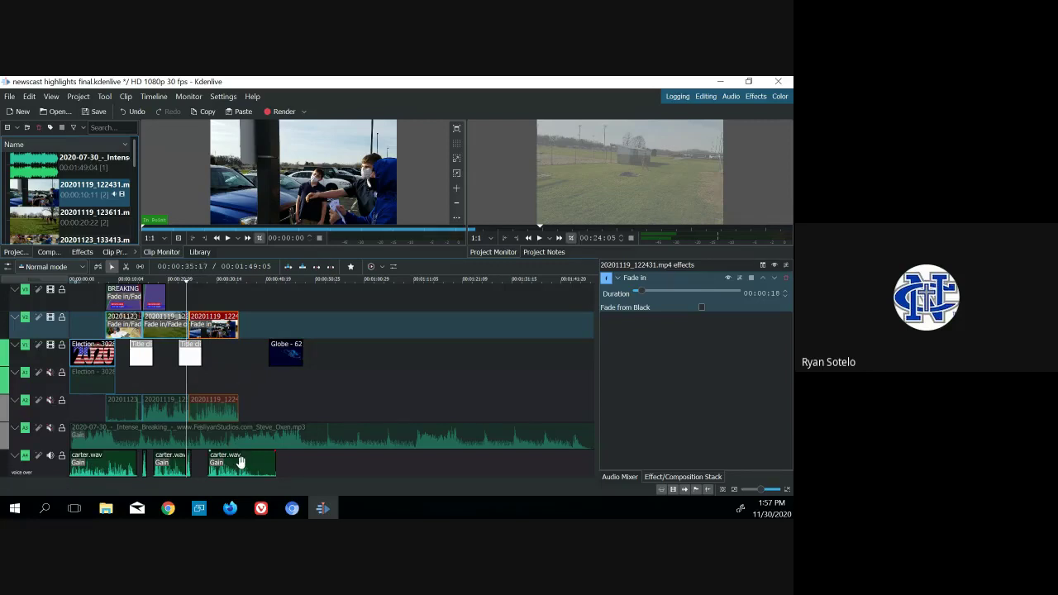
# - Move the last carter.wav clip up to the second flash sound and play the sequence through the new footage clip
pyautogui.moveTo(247, 465); pyautogui.dragTo(234, 471)
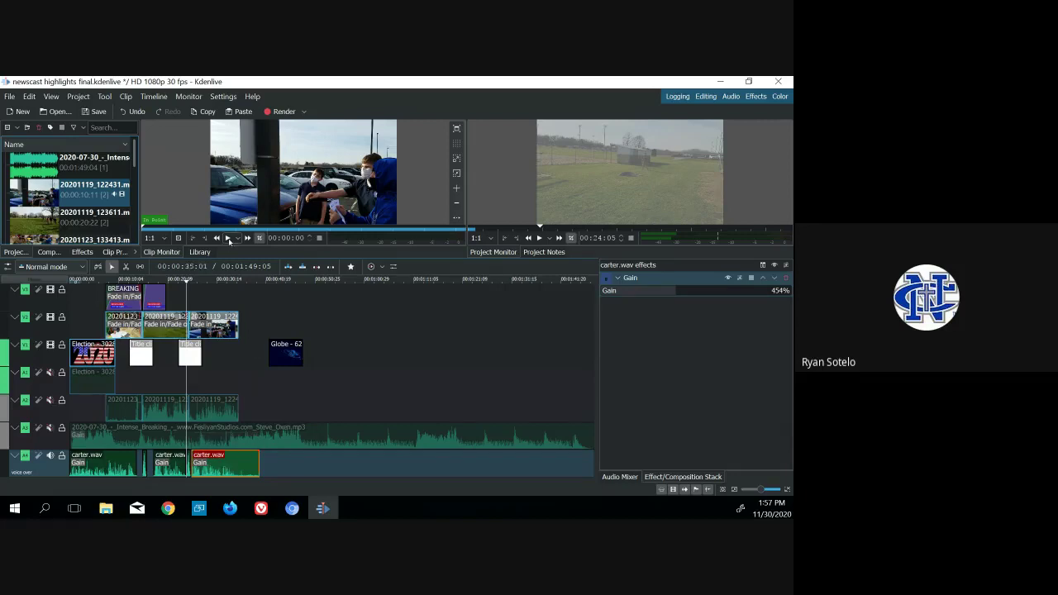
pyautogui.click(184, 281)
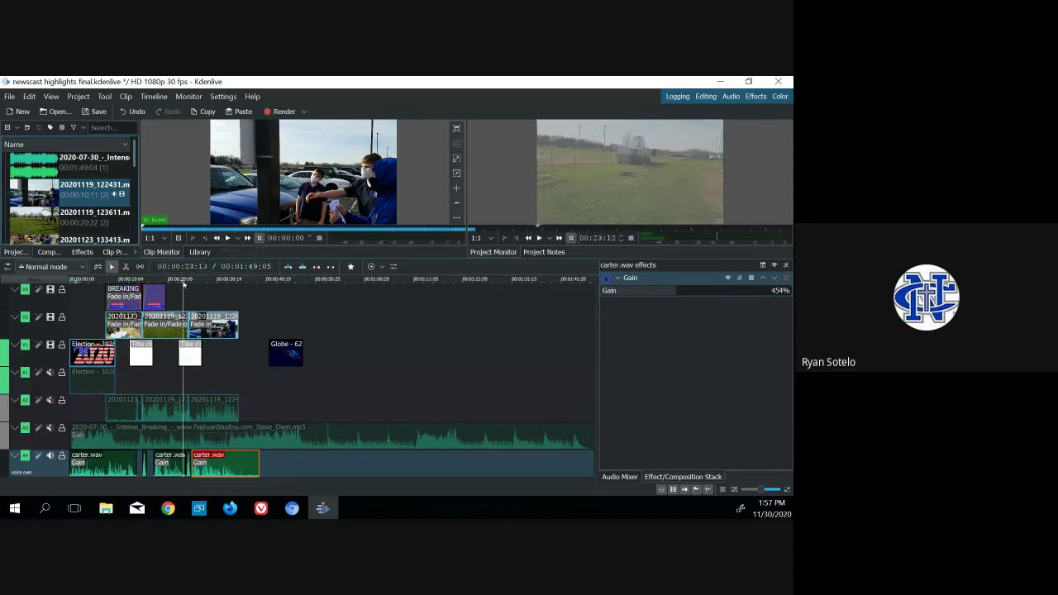
pyautogui.click(228, 238)
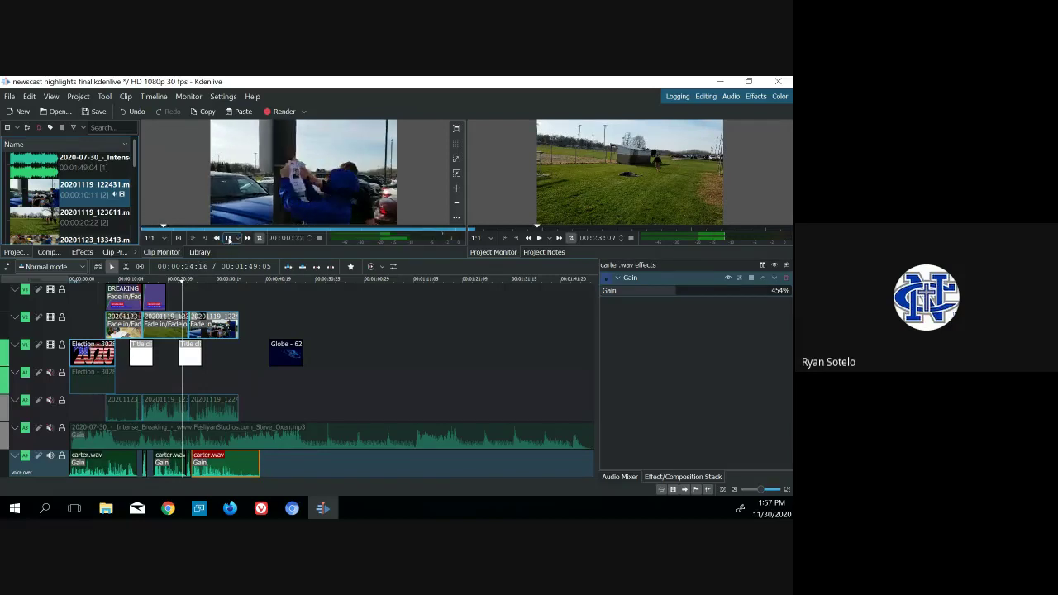
pyautogui.click(228, 238)
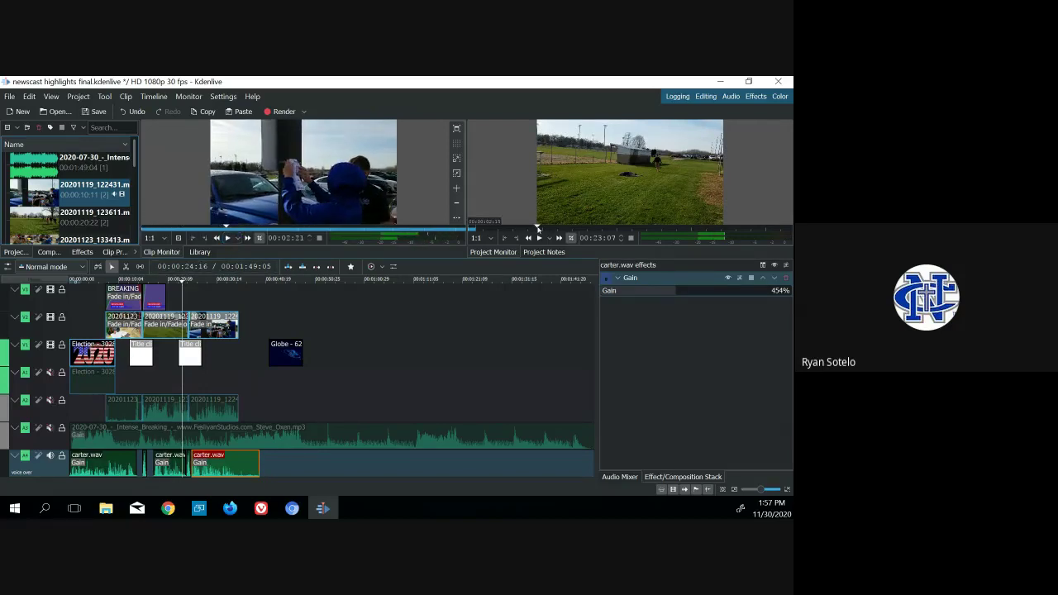
pyautogui.click(535, 228)
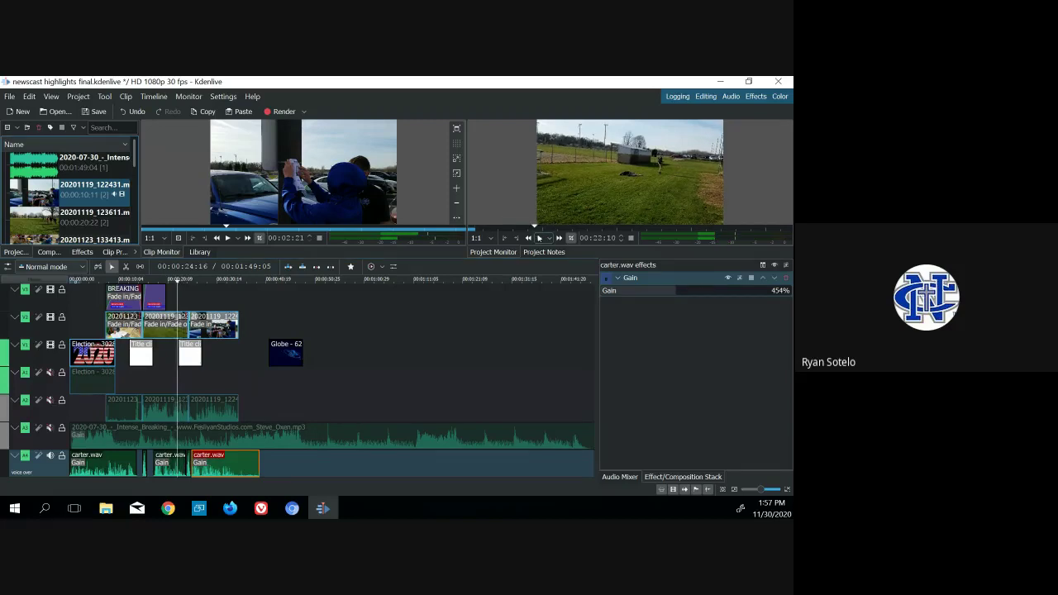
pyautogui.click(539, 239)
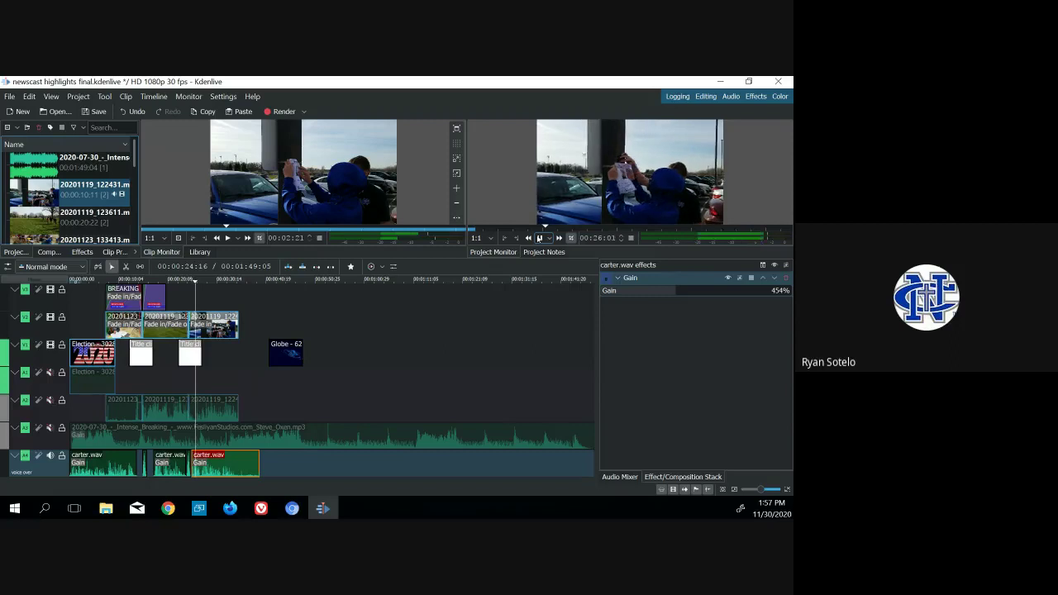
pyautogui.click(539, 238)
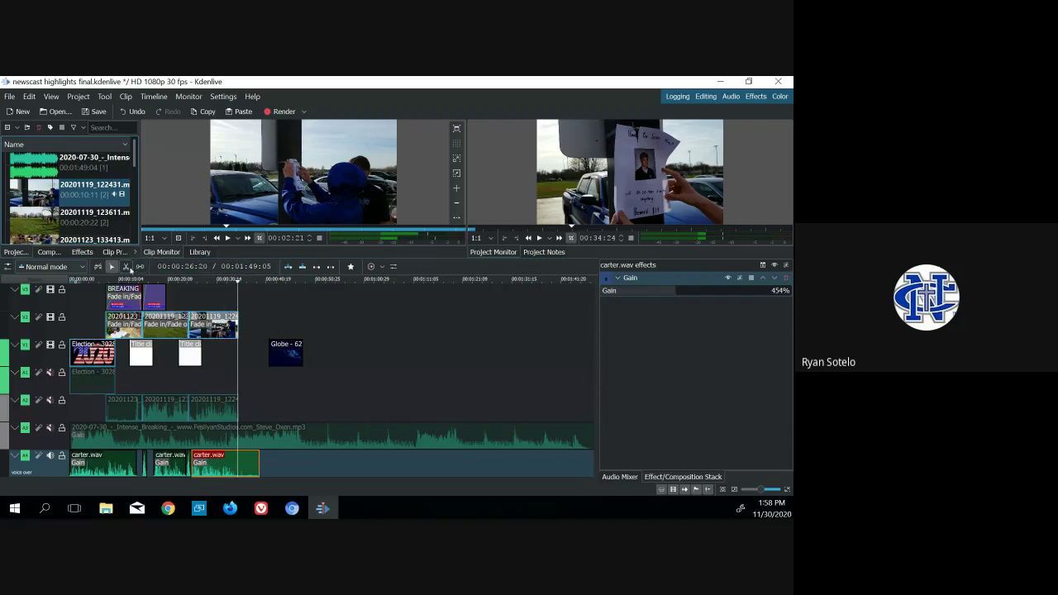
# - Cut the last carter.wav clip at the end of the third footage clip and delete the remainder
pyautogui.click(125, 266)
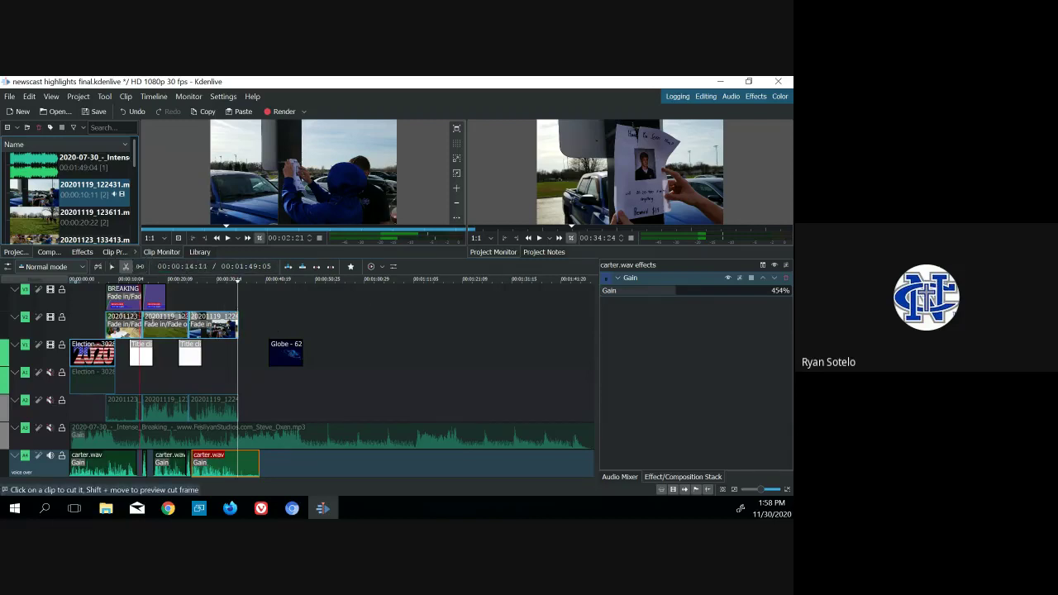
pyautogui.click(238, 463)
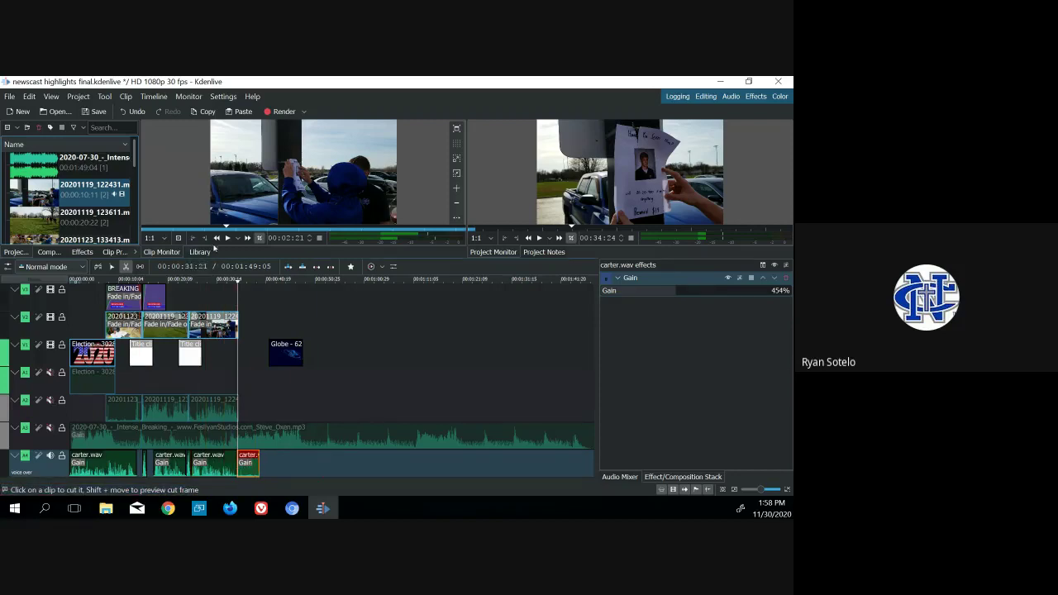
pyautogui.click(111, 266)
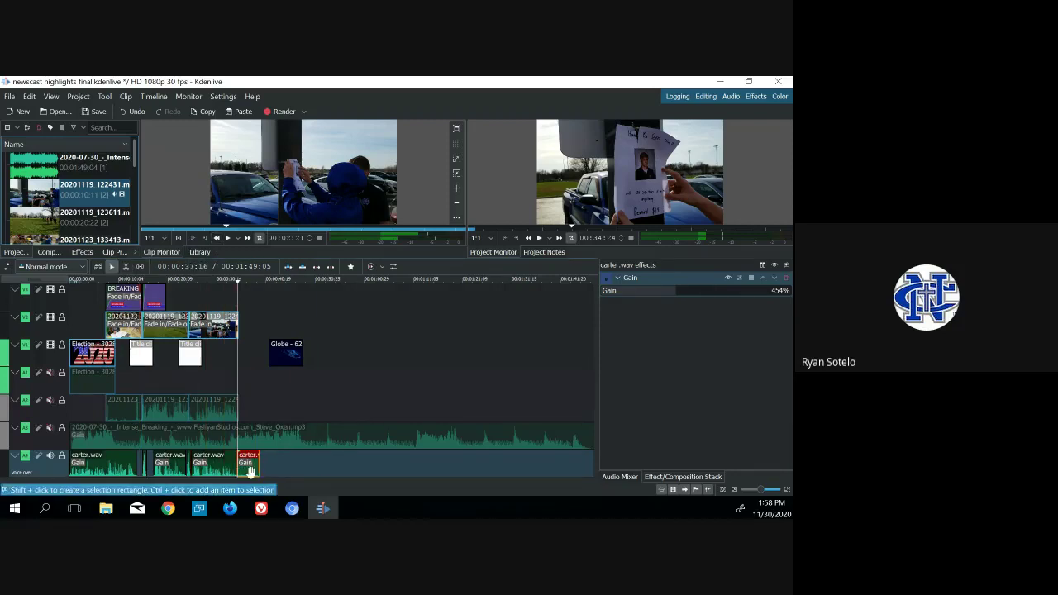
pyautogui.press('Delete')
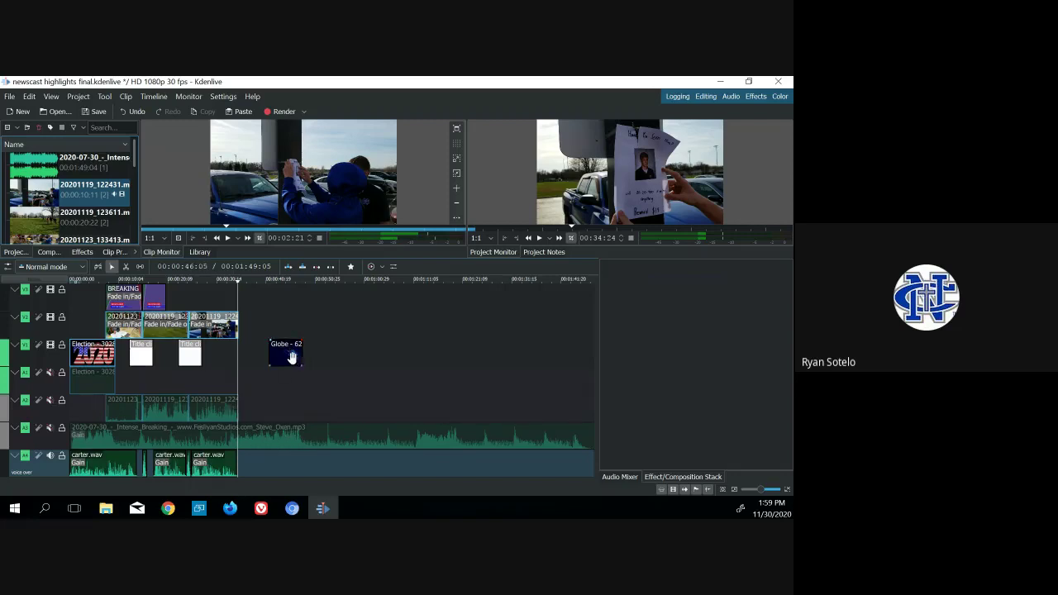
# - Move the Globe - 6269.mp4 clip on V1 so it starts where the third footage clip ends
pyautogui.moveTo(290, 354); pyautogui.dragTo(259, 357)
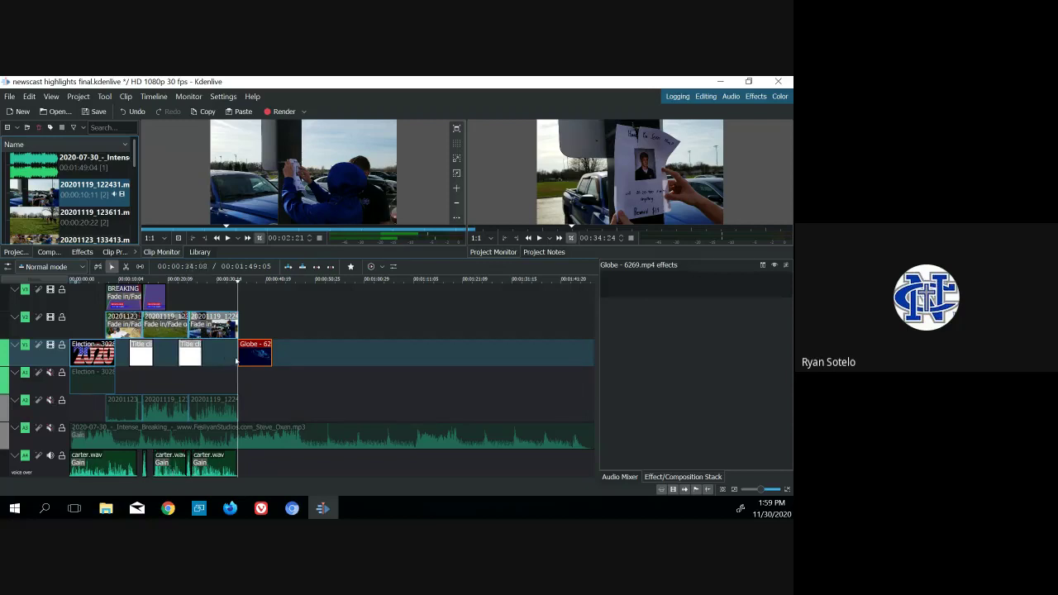
pyautogui.moveTo(259, 355)
pyautogui.mouseDown()
pyautogui.moveTo(292, 356)
pyautogui.moveTo(257, 356)
pyautogui.mouseUp()
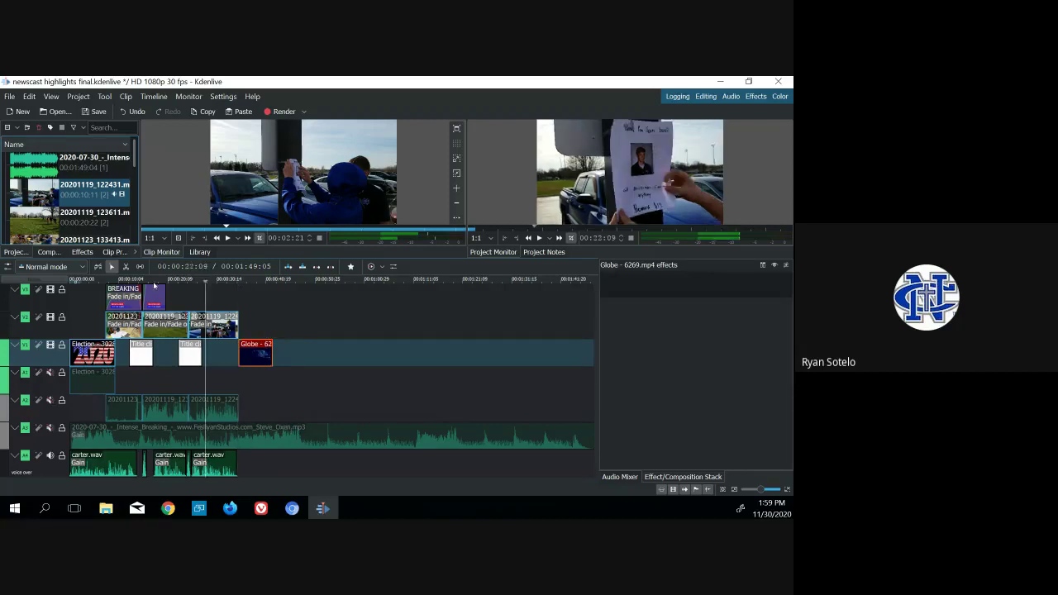
# - Return to the start of the timeline and add a fade-in to the Election clip on V1
pyautogui.press('Home')
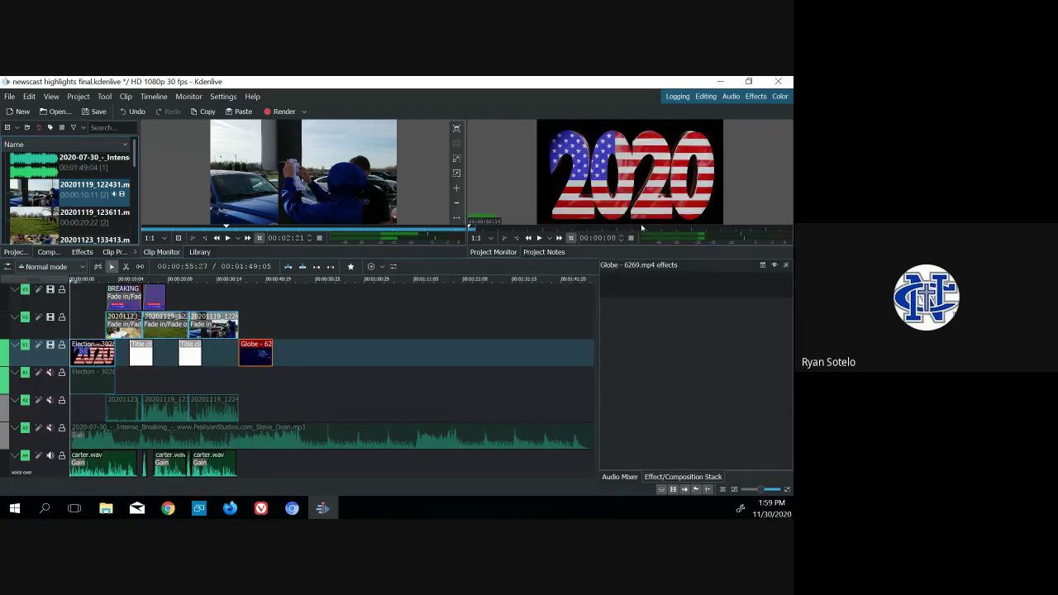
pyautogui.press('i')
pyautogui.moveTo(72, 344); pyautogui.dragTo(77, 344)
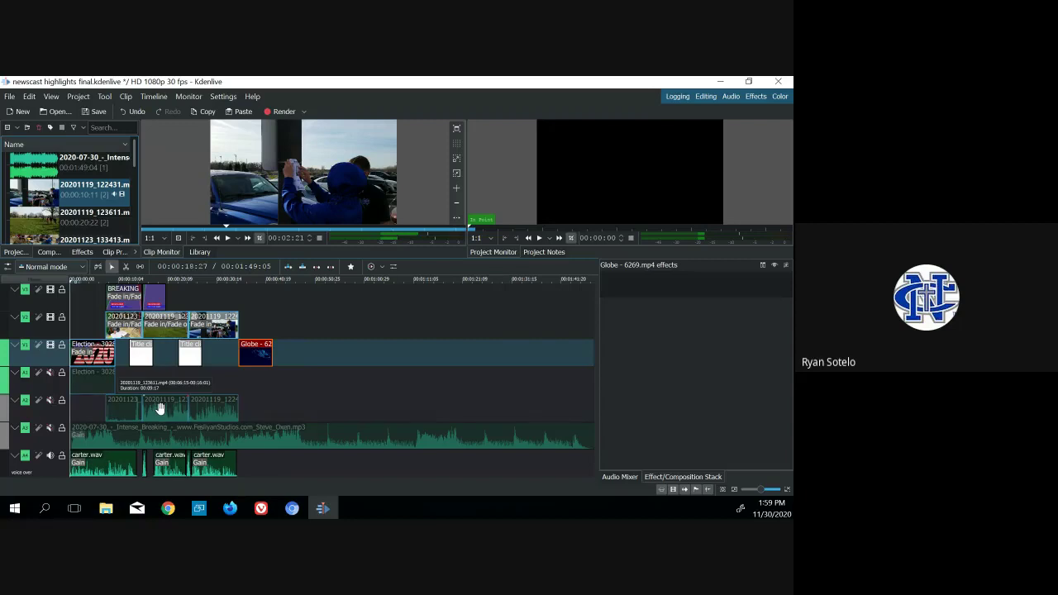
# - Unmute the music track A3 and set the Intense Breaking music clip's gain to 20%
pyautogui.click(49, 429)
pyautogui.click(88, 433)
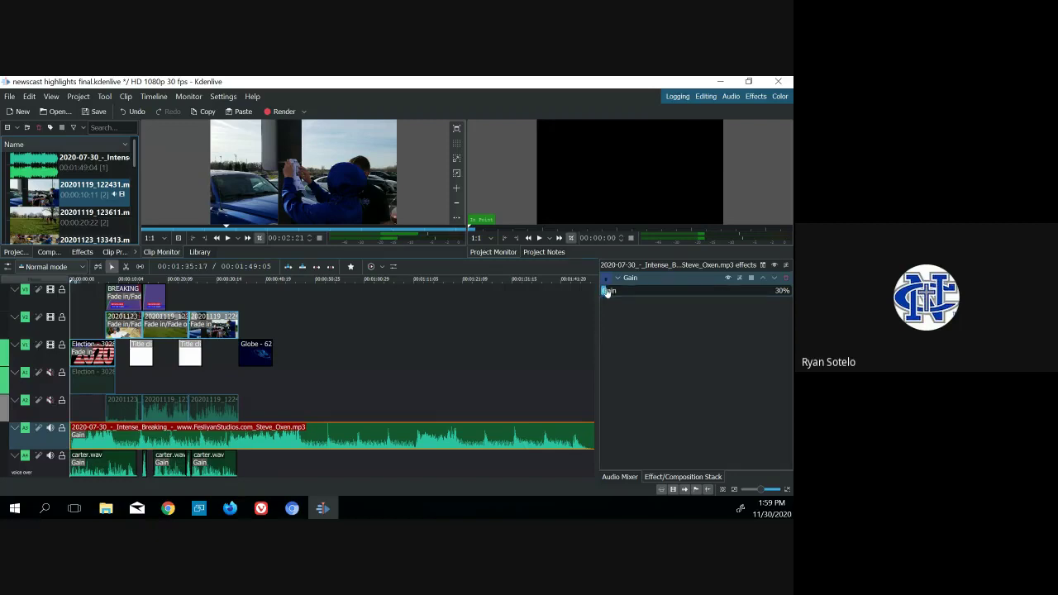
pyautogui.moveTo(606, 292); pyautogui.dragTo(604, 293)
# - Play the whole sequence from the beginning in the full-screen project monitor
pyautogui.moveTo(784, 129)
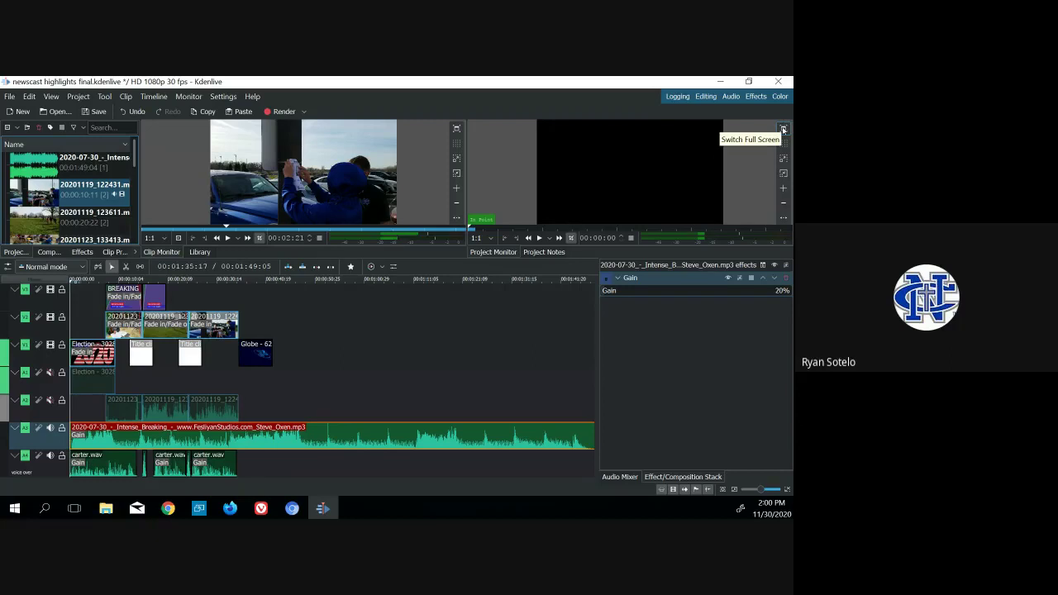
pyautogui.click(784, 130)
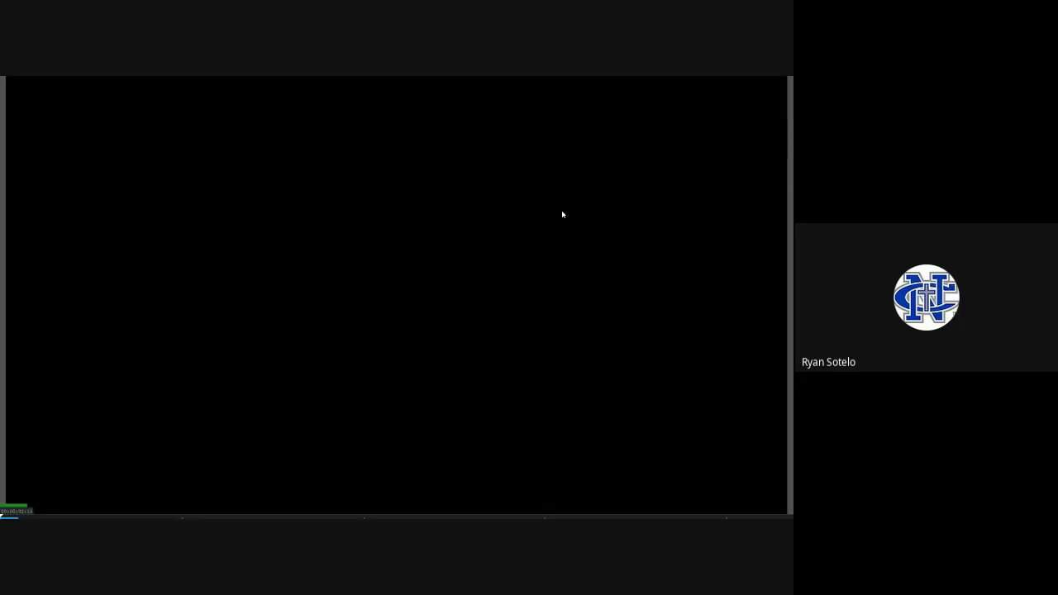
pyautogui.press('space')
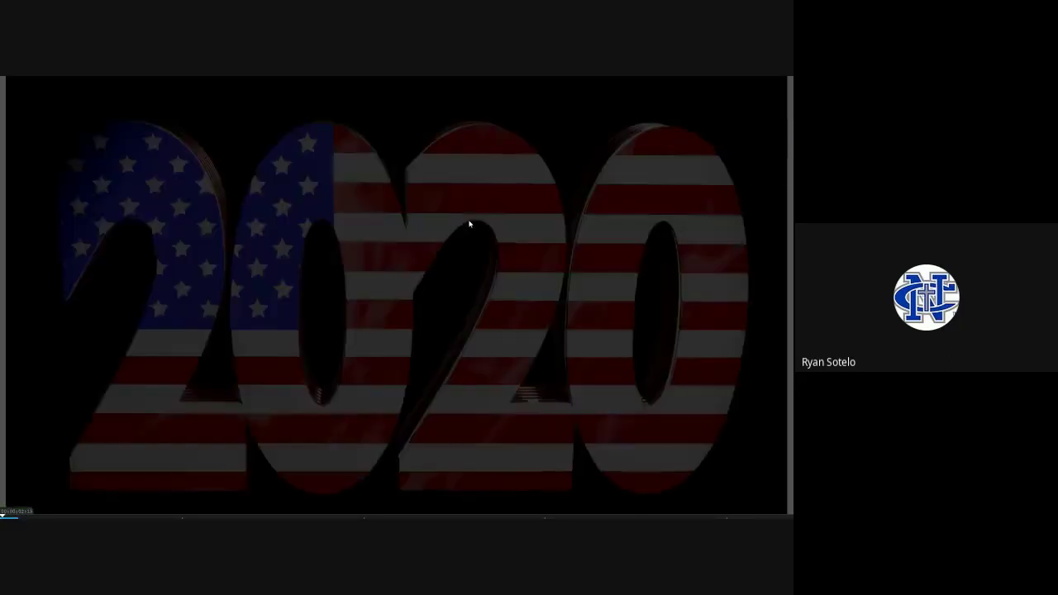
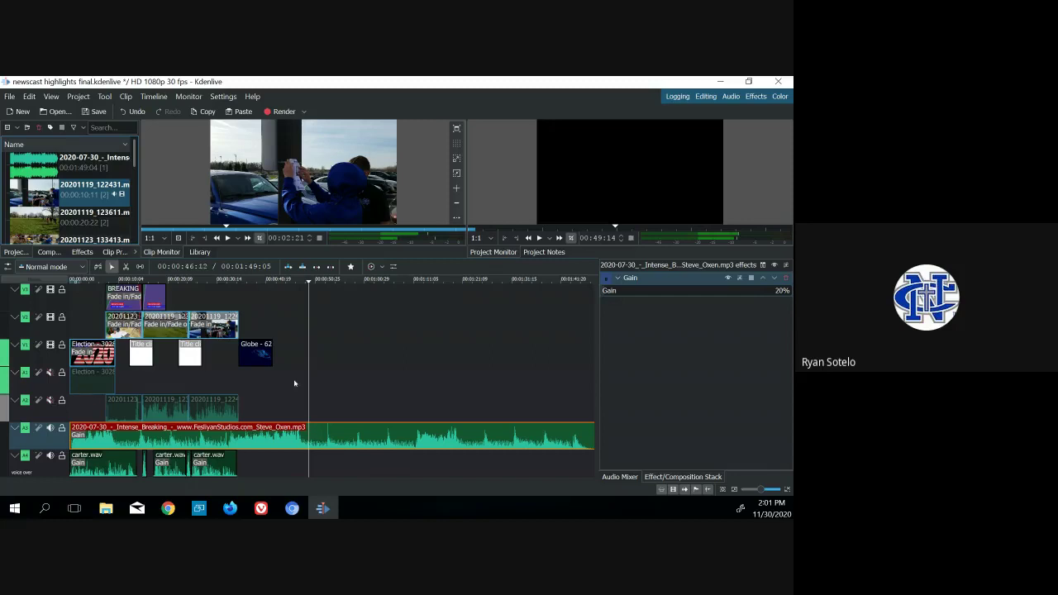
# - Move the Globe - 6269.mp4 clip later on V1, leaving a gap after the third footage clip
pyautogui.click(258, 354)
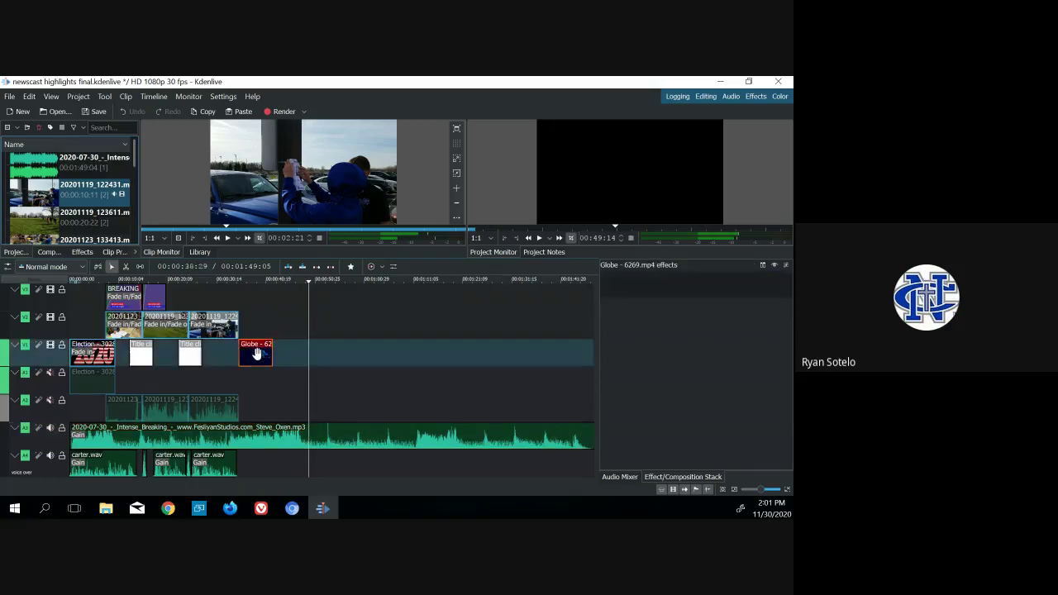
pyautogui.moveTo(260, 354); pyautogui.dragTo(292, 356)
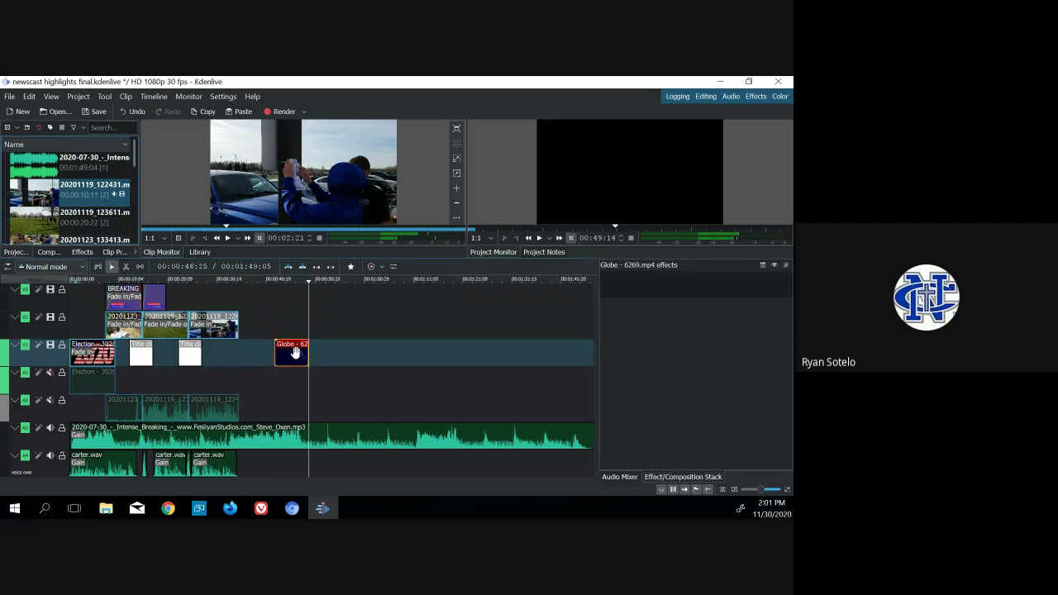
pyautogui.moveTo(294, 354); pyautogui.dragTo(290, 354)
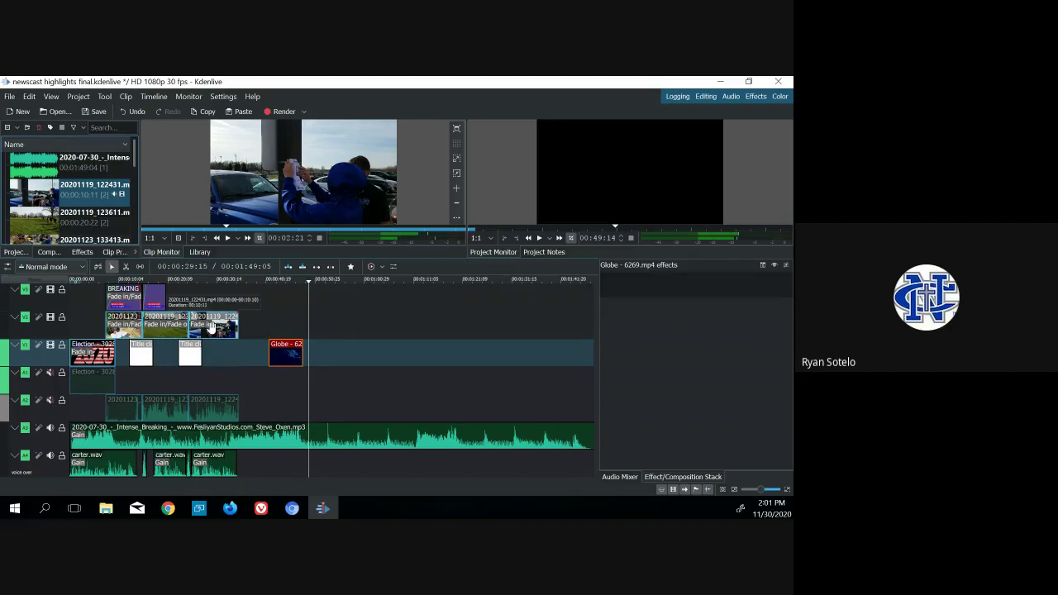
# - Shift the third footage clip later to meet the Globe clip, along with its white flash title, voice-over piece and flash sound
pyautogui.moveTo(216, 328); pyautogui.dragTo(240, 329)
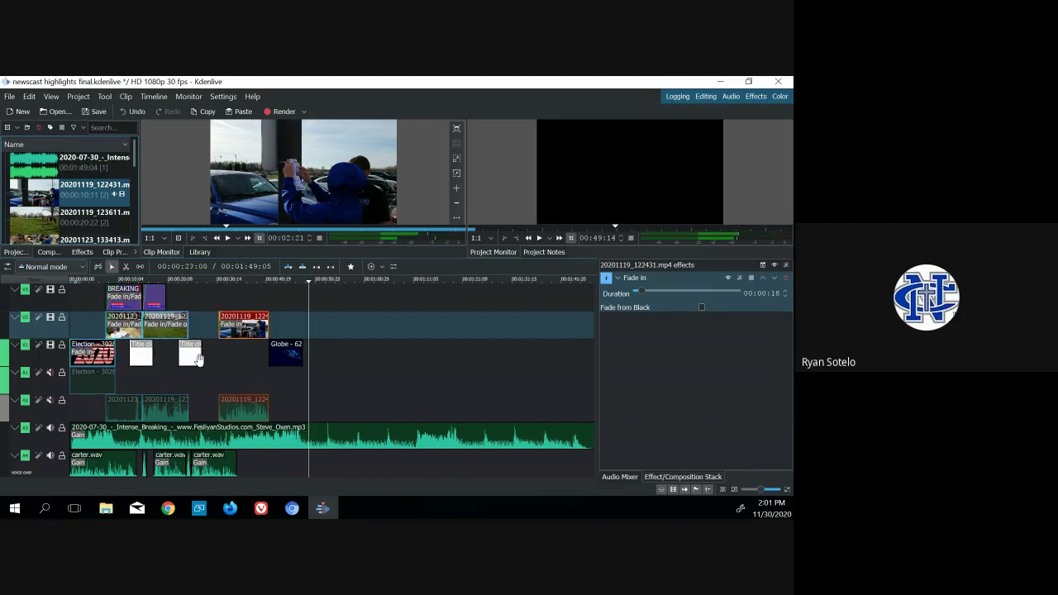
pyautogui.moveTo(190, 358); pyautogui.dragTo(217, 357)
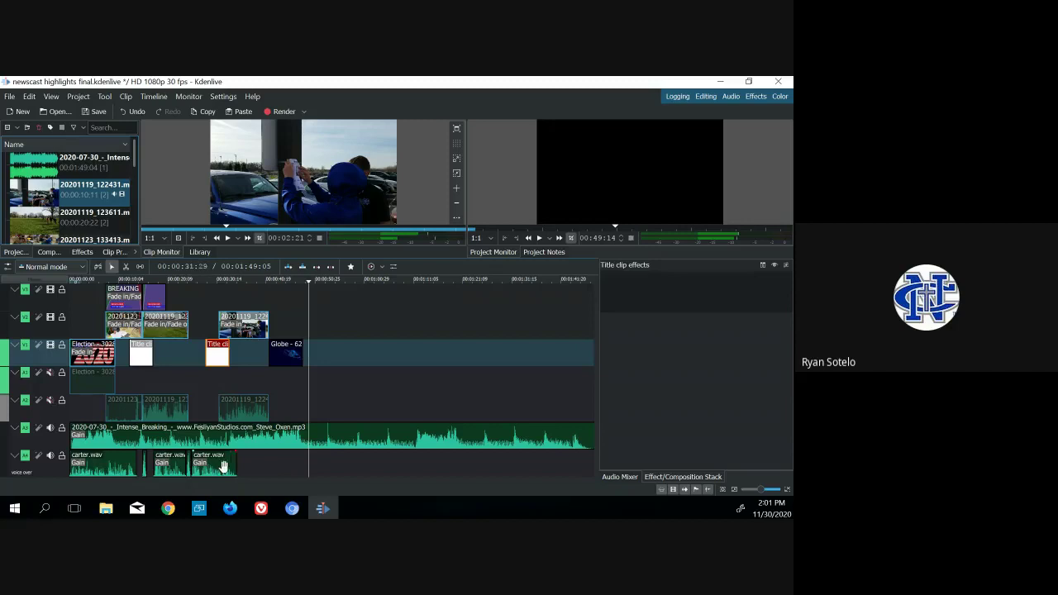
pyautogui.moveTo(220, 468); pyautogui.dragTo(247, 470)
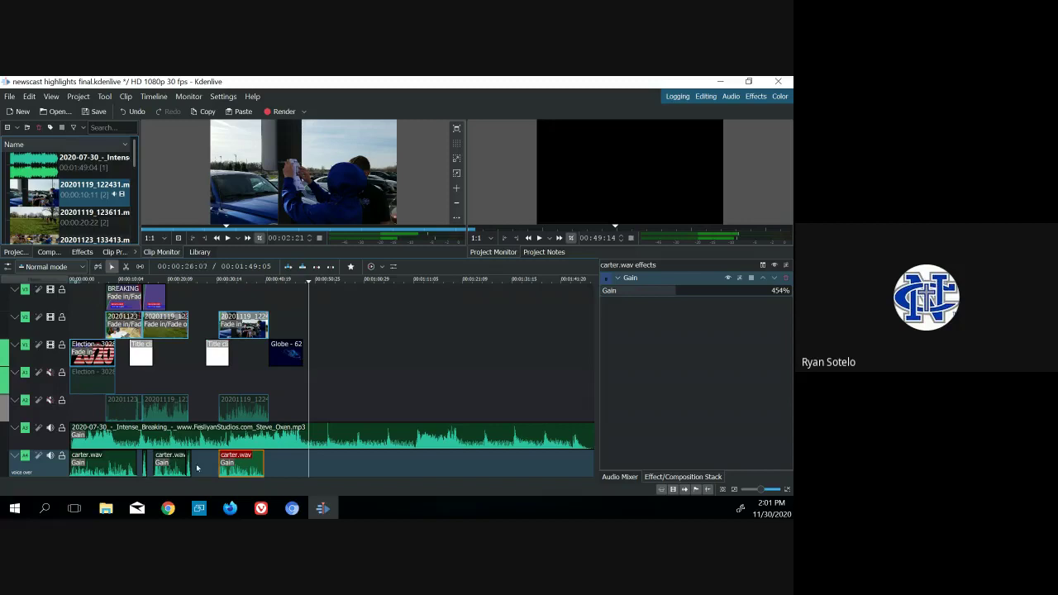
pyautogui.moveTo(188, 465); pyautogui.dragTo(217, 463)
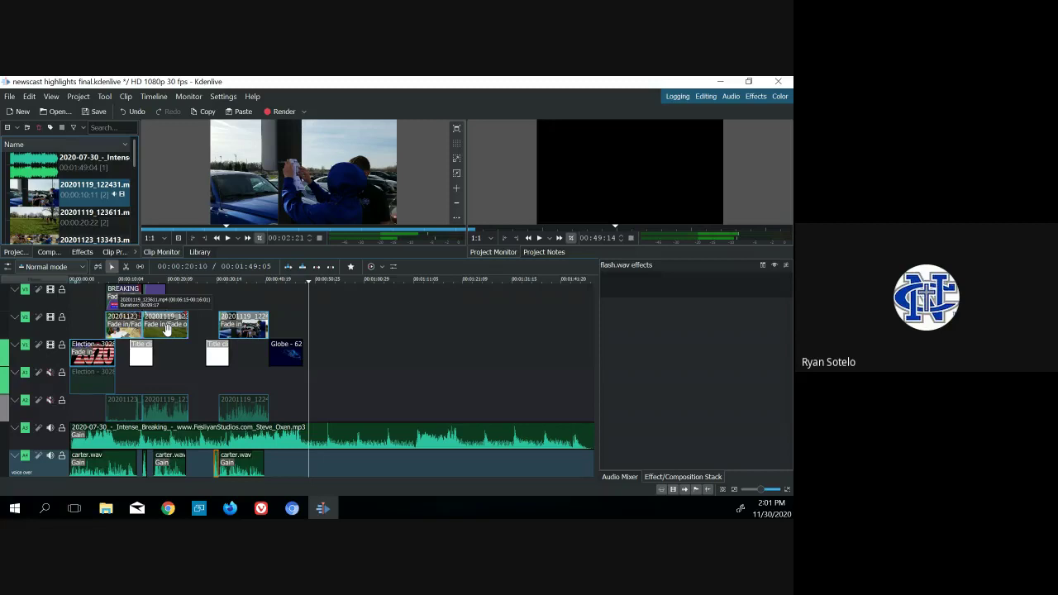
# - Shift the second footage clip later to meet the third, along with its voice-over, flash sound, white flash title and second BREAKING NEWS title
pyautogui.moveTo(166, 328); pyautogui.dragTo(194, 328)
pyautogui.moveTo(165, 467); pyautogui.dragTo(183, 472)
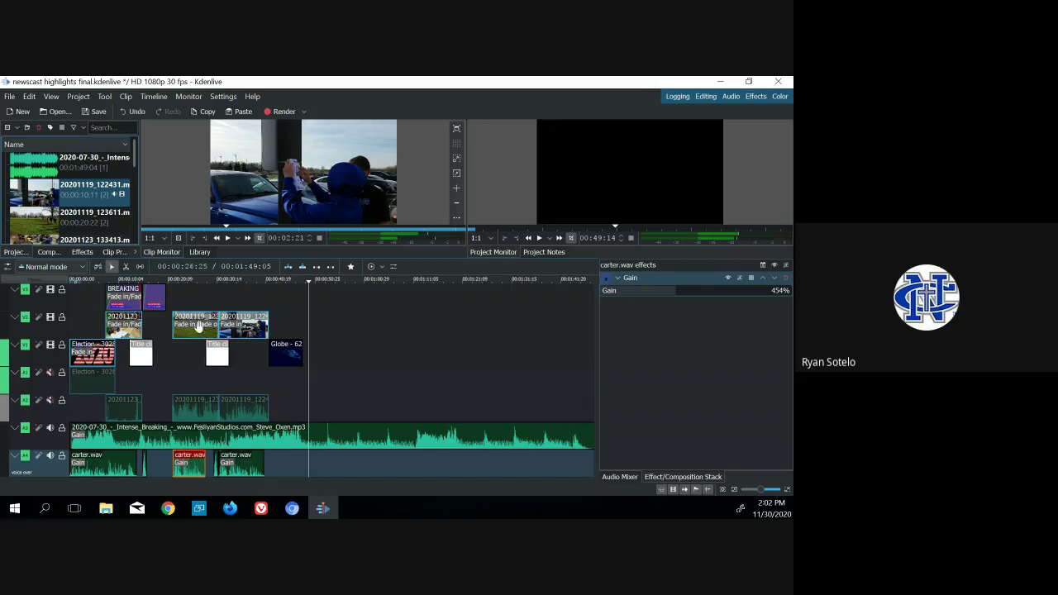
pyautogui.moveTo(184, 467); pyautogui.dragTo(194, 473)
pyautogui.click(195, 469)
pyautogui.moveTo(143, 467); pyautogui.dragTo(167, 465)
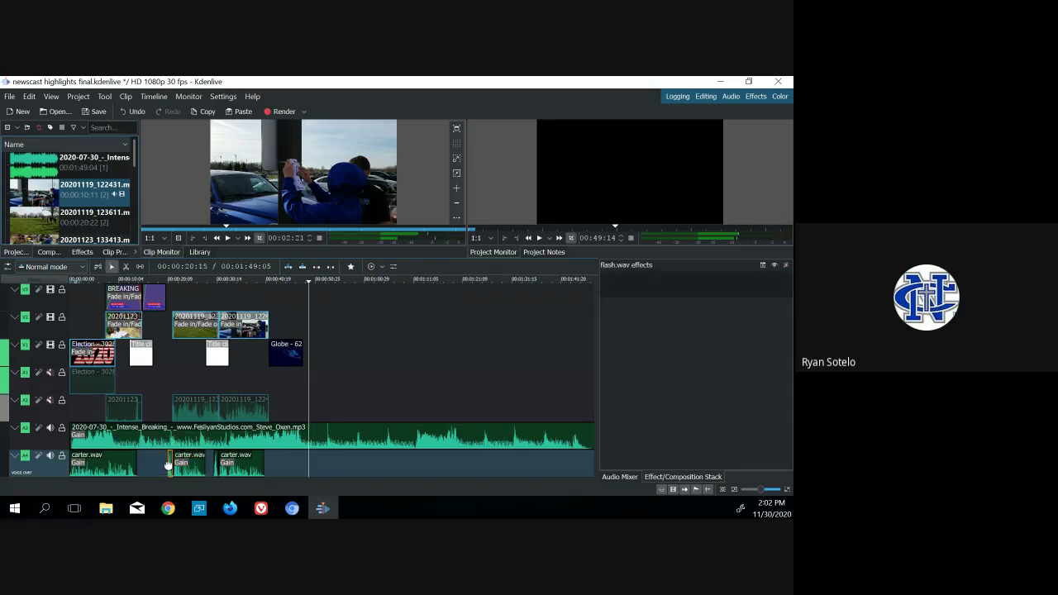
pyautogui.moveTo(144, 355); pyautogui.dragTo(175, 357)
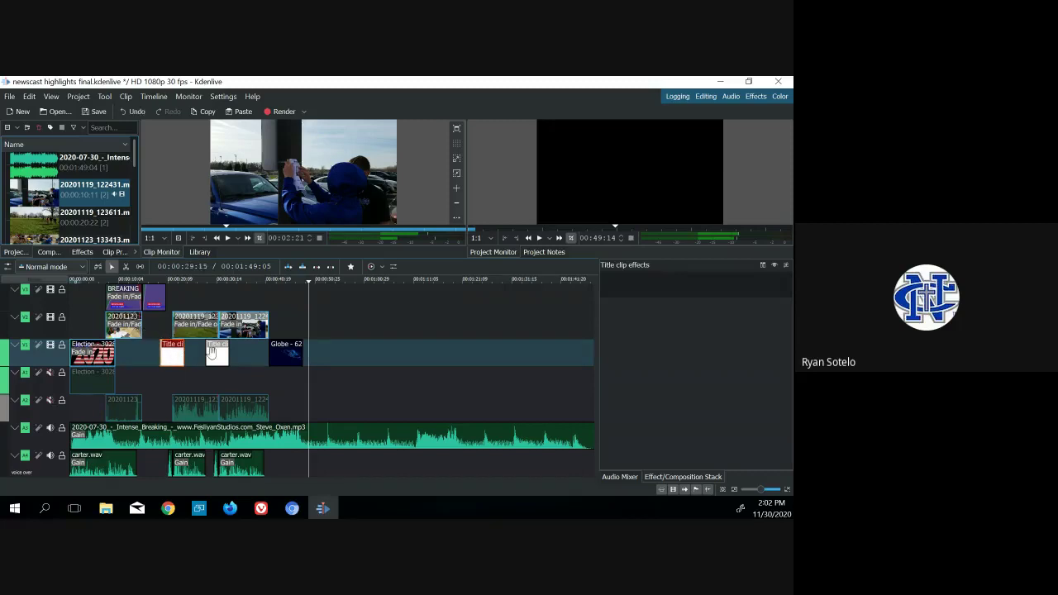
pyautogui.moveTo(152, 302); pyautogui.dragTo(183, 303)
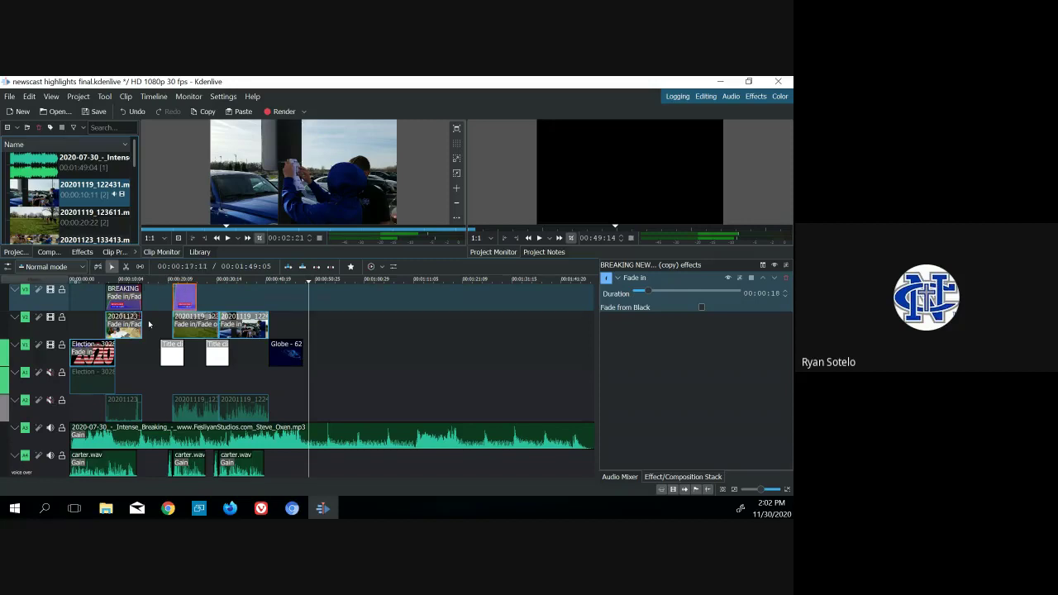
# - Delete the 20201123_133413.mp4 clip from V2 and place a full-length copy in the empty part of V2 past the Globe clip
pyautogui.click(128, 326)
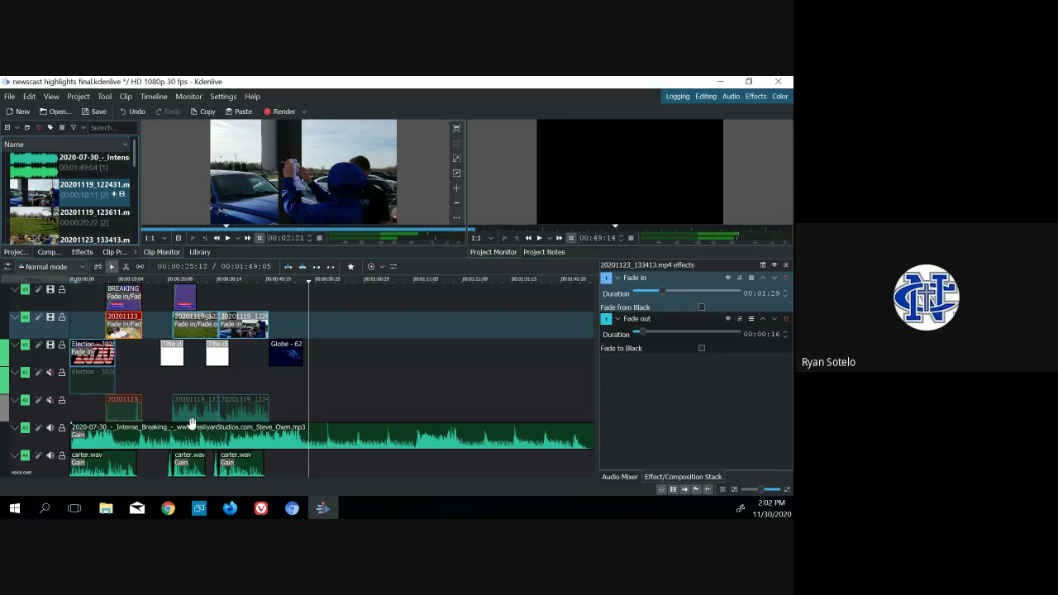
pyautogui.press('Delete')
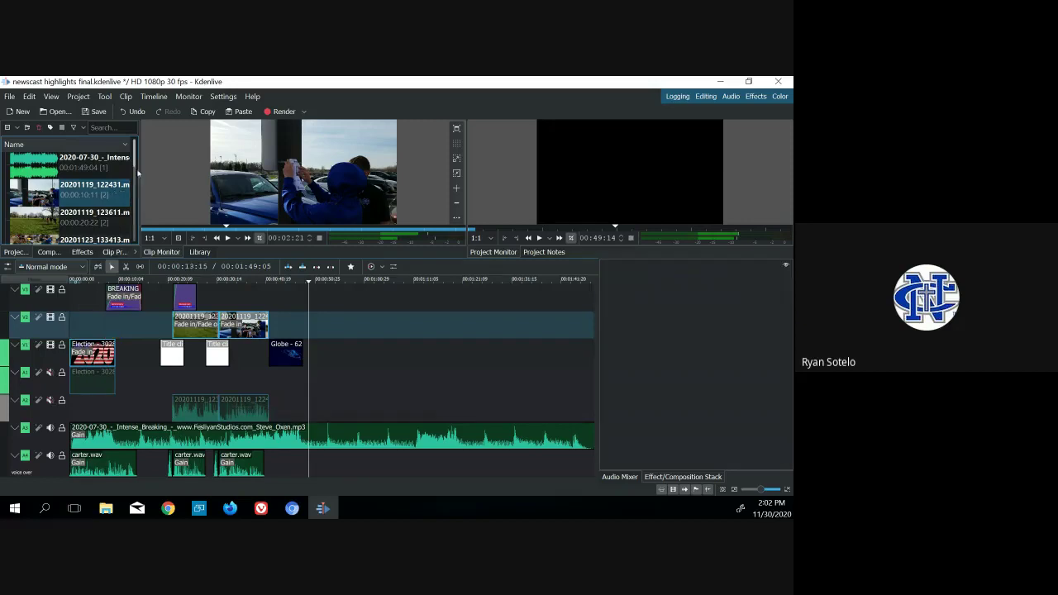
pyautogui.scroll(-2, 133, 180)
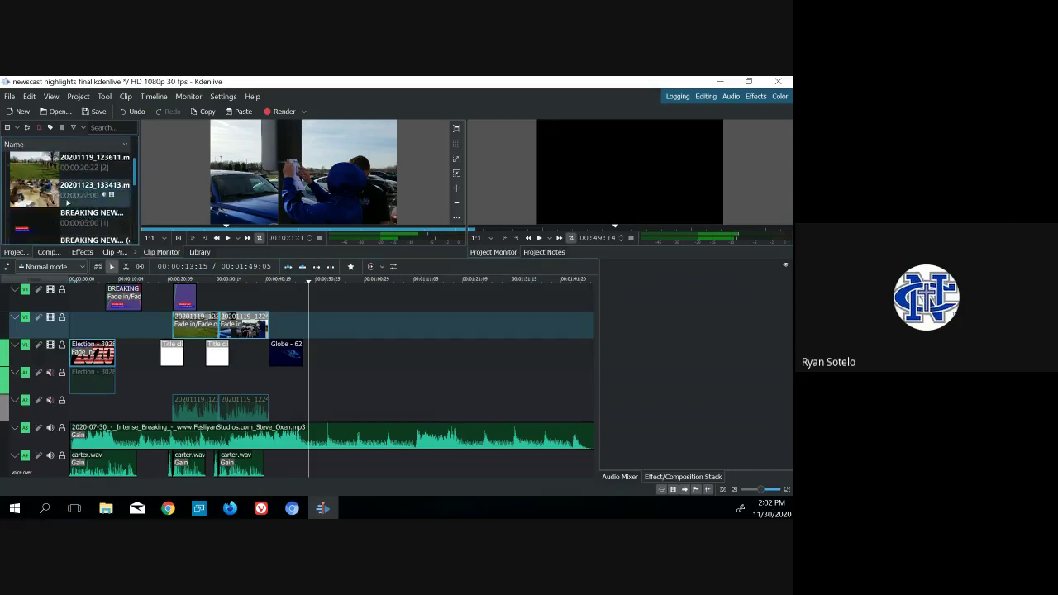
pyautogui.click(42, 200)
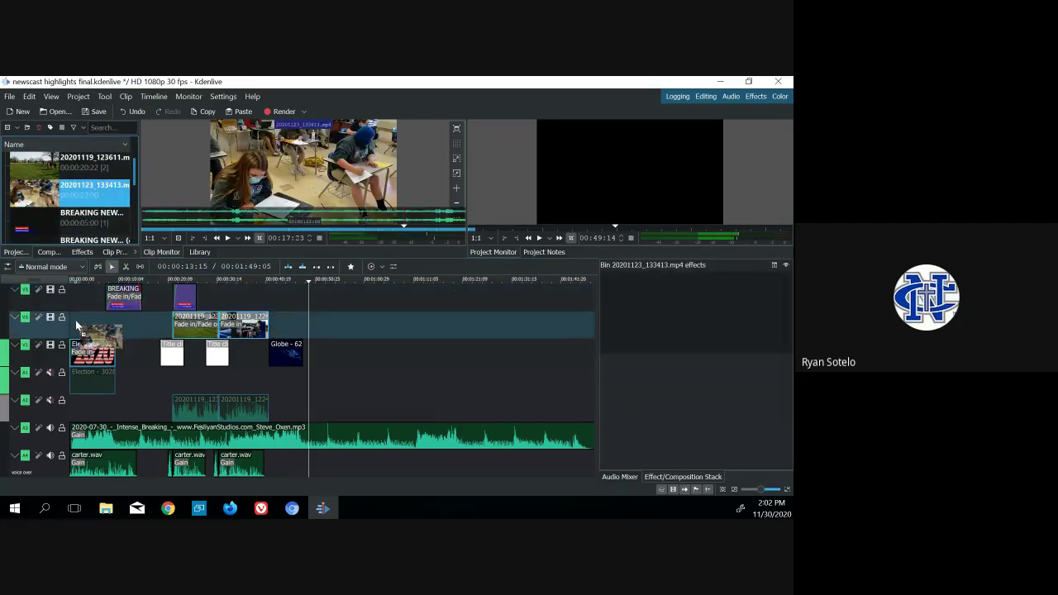
pyautogui.moveTo(33, 192); pyautogui.dragTo(351, 333)
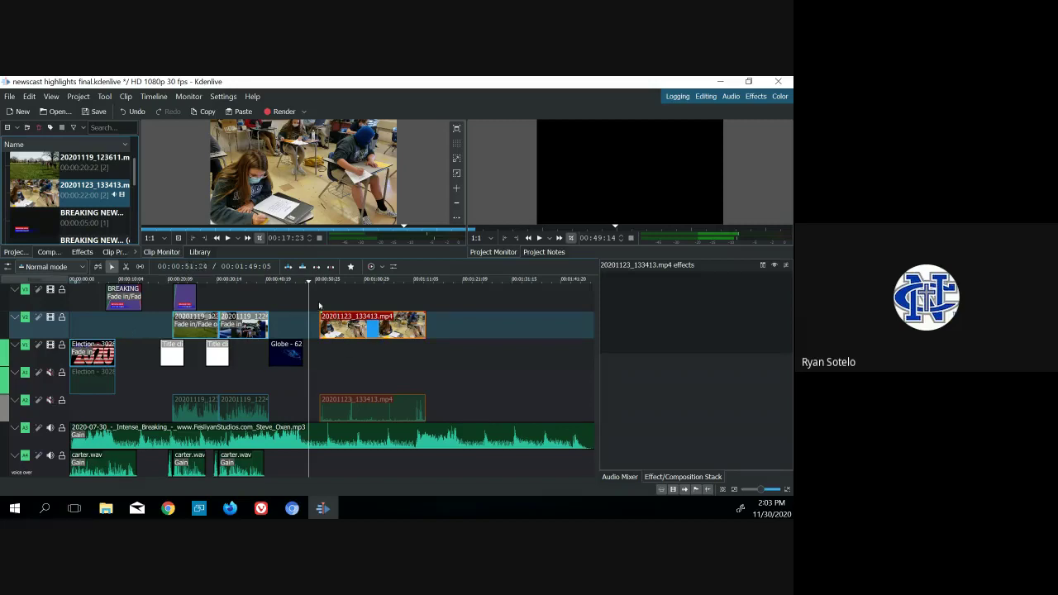
# - Preview the start of the new 20201123_133413.mp4 clip on V2 and cut the clip at 01:08:21
pyautogui.click(538, 238)
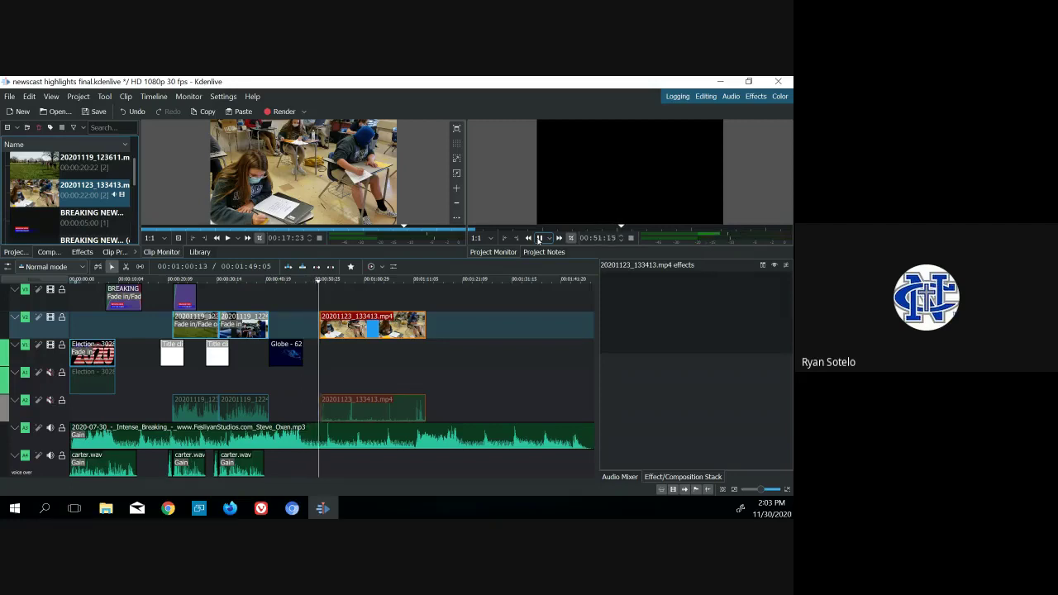
pyautogui.click(538, 238)
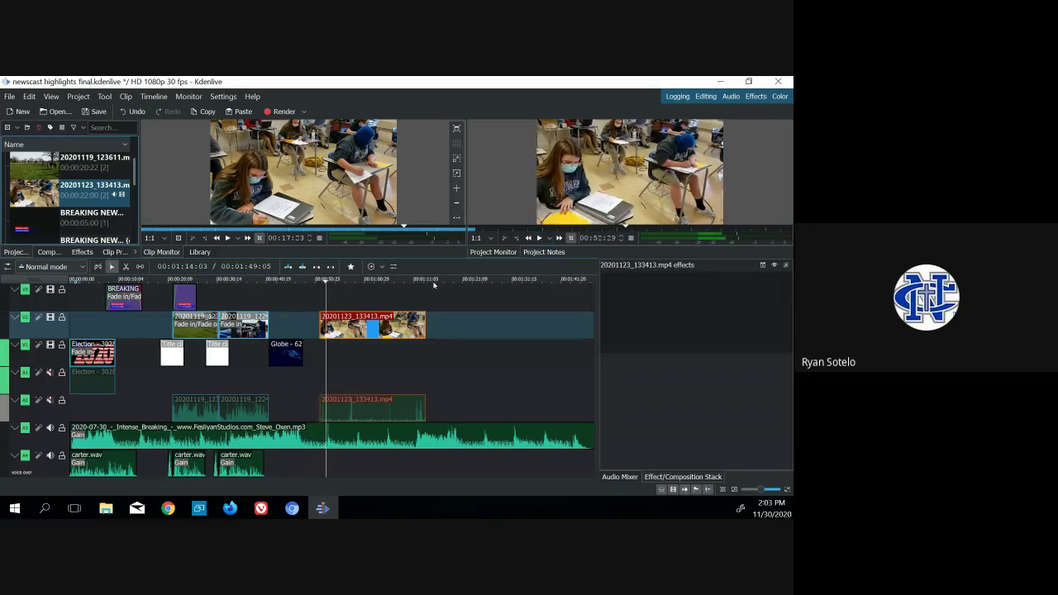
pyautogui.moveTo(327, 283); pyautogui.dragTo(403, 286)
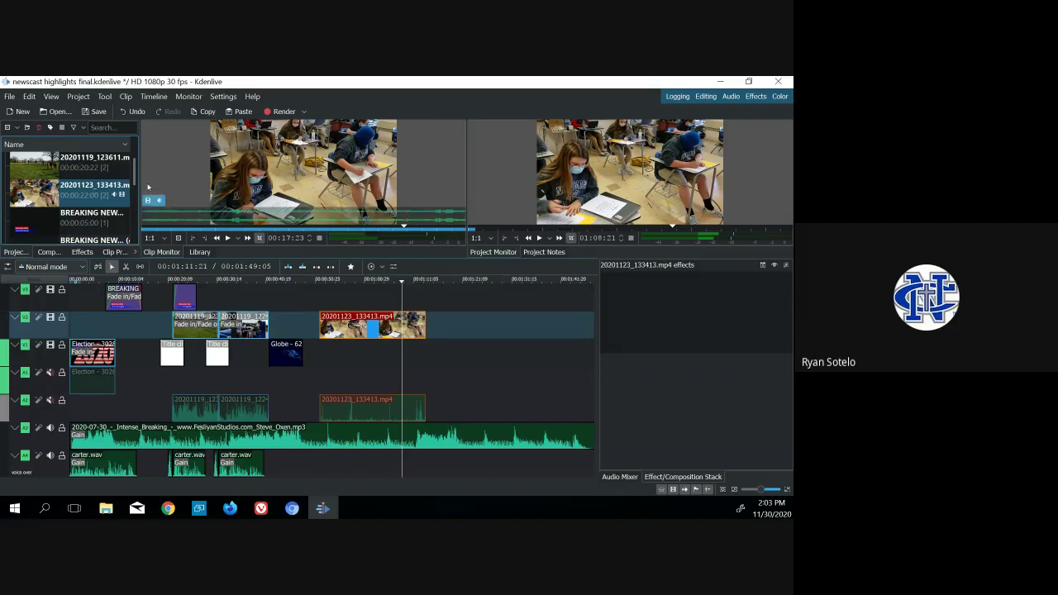
pyautogui.click(126, 266)
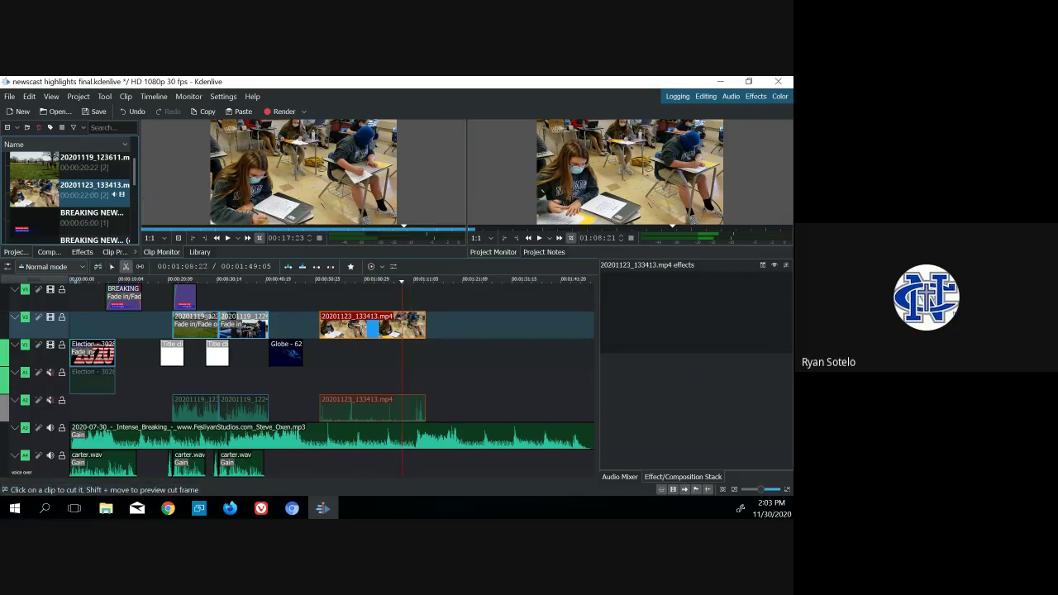
pyautogui.click(412, 325)
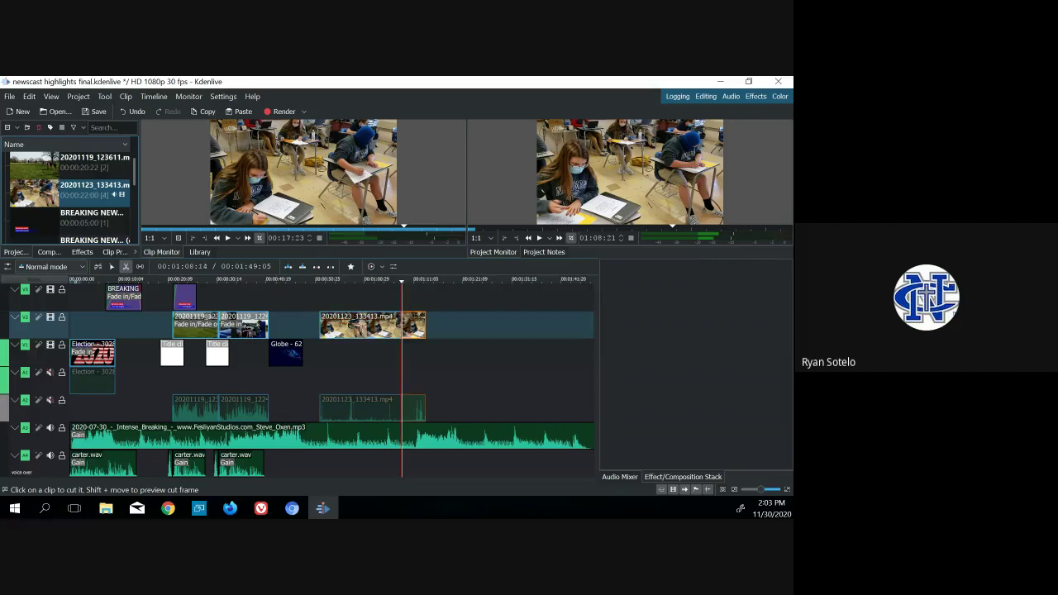
# - Delete the piece after the cut and move the remaining 20201123_133413.mp4 clip on V2 to end where the second footage clip starts
pyautogui.click(111, 266)
pyautogui.click(408, 331)
pyautogui.press('Delete')
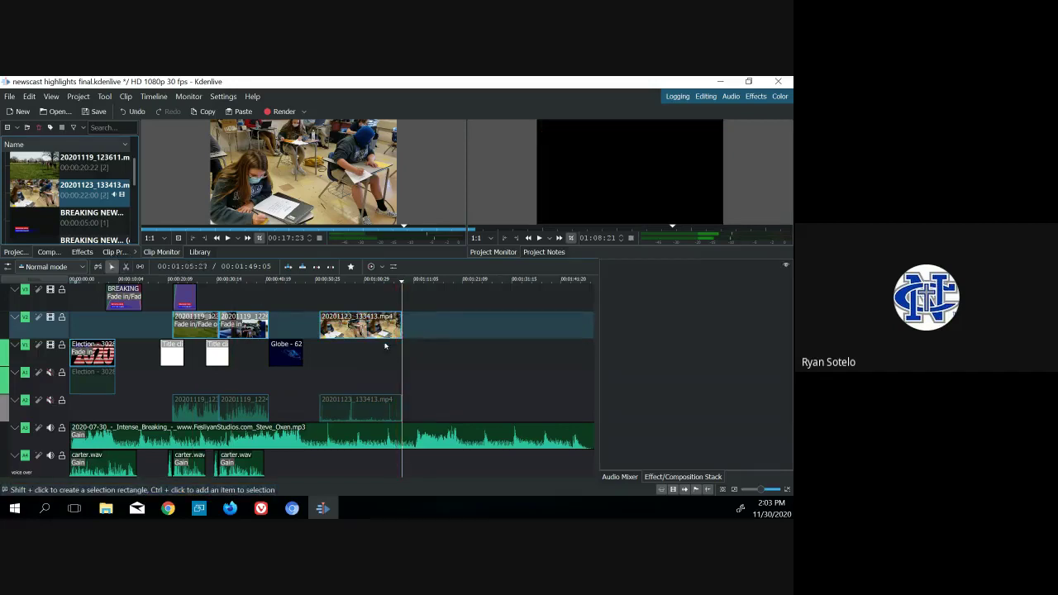
pyautogui.moveTo(380, 326); pyautogui.dragTo(134, 323)
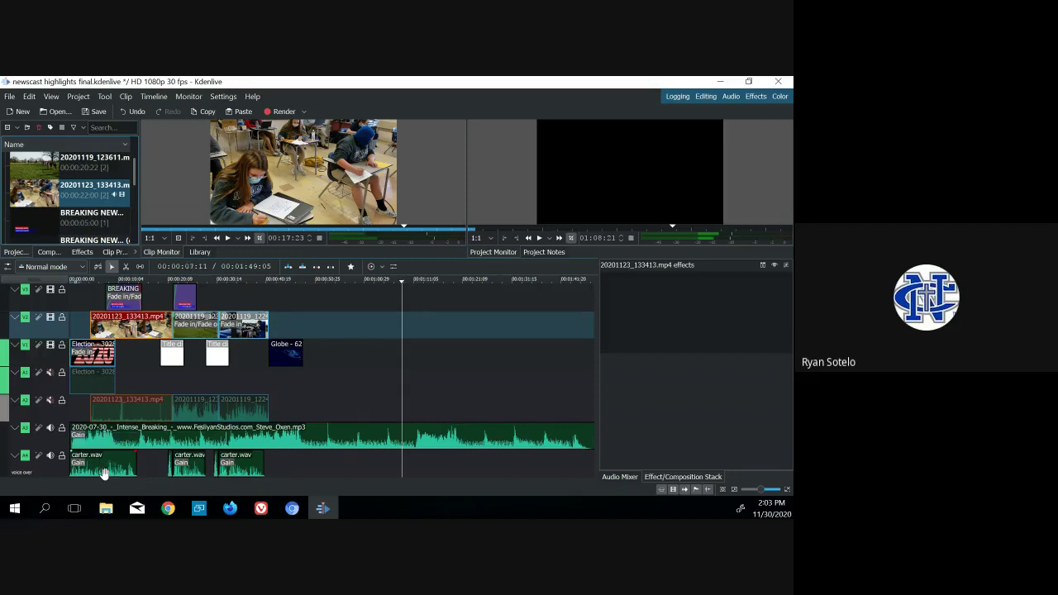
# - Mute the music track A3 and play the opening of the sequence from the timeline start
pyautogui.click(49, 427)
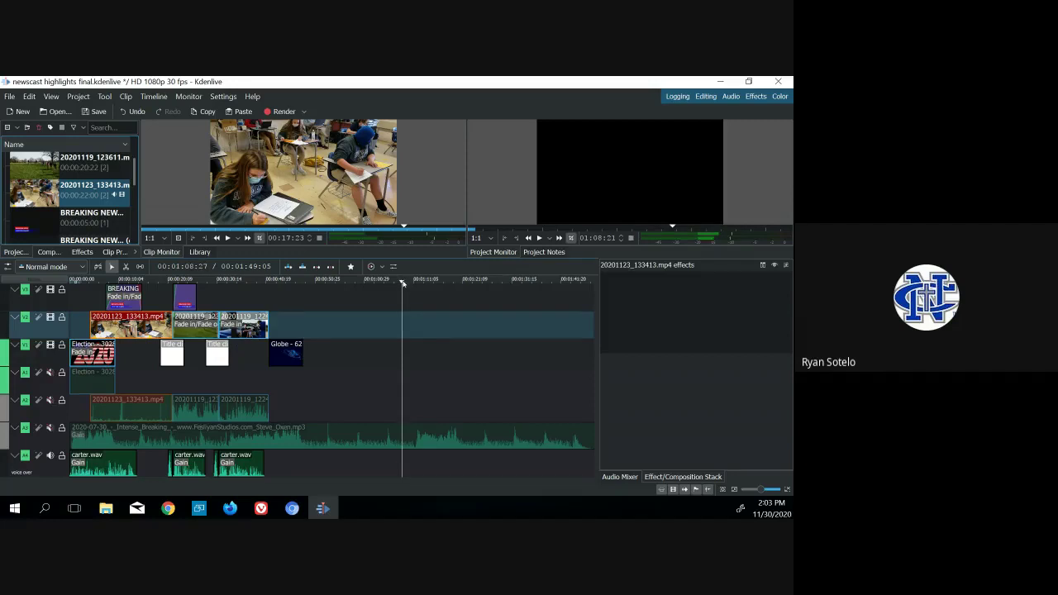
pyautogui.moveTo(403, 282); pyautogui.dragTo(71, 283)
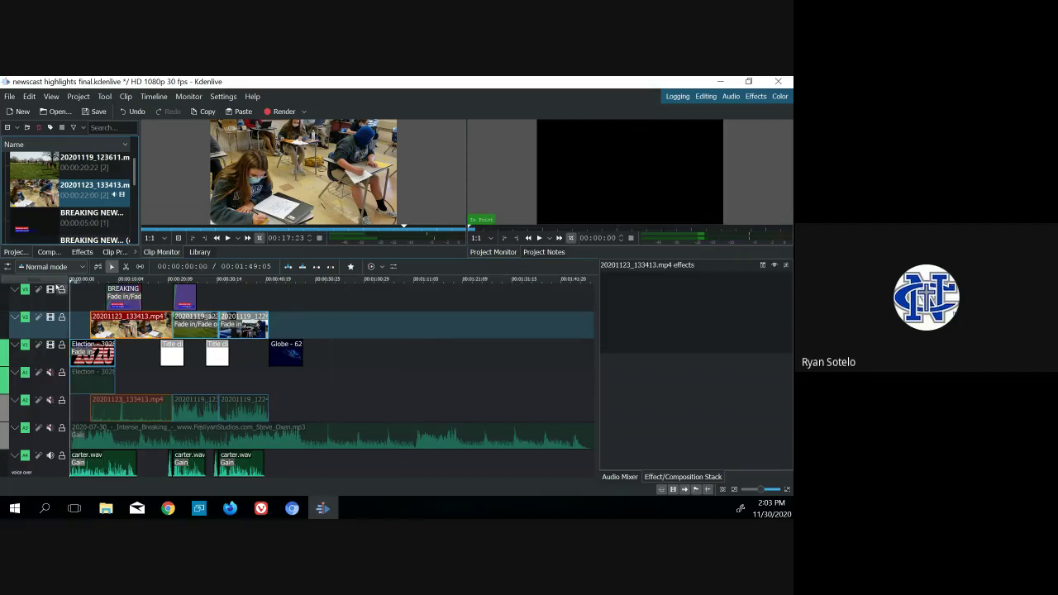
pyautogui.click(535, 239)
pyautogui.click(535, 239)
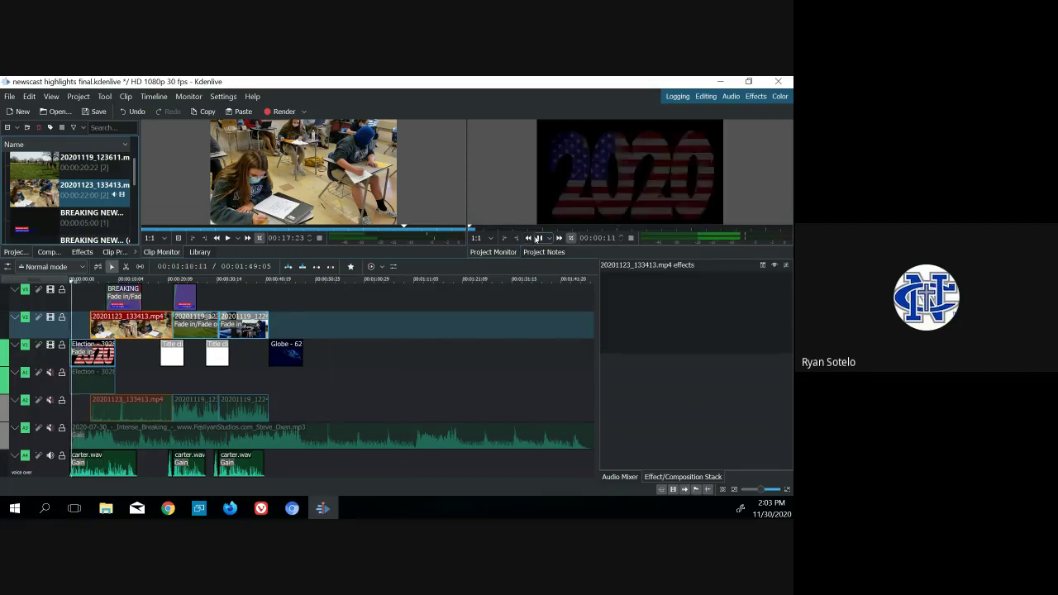
pyautogui.click(536, 239)
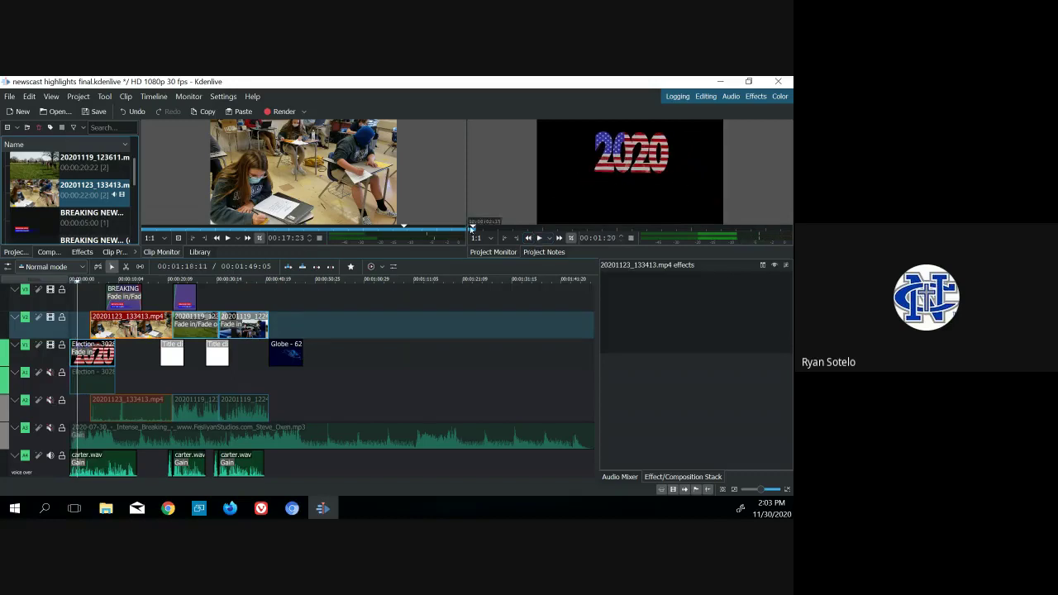
# - Replay the Election opening repeatedly from the timeline start to check the voice-over against the picture
pyautogui.click(472, 225)
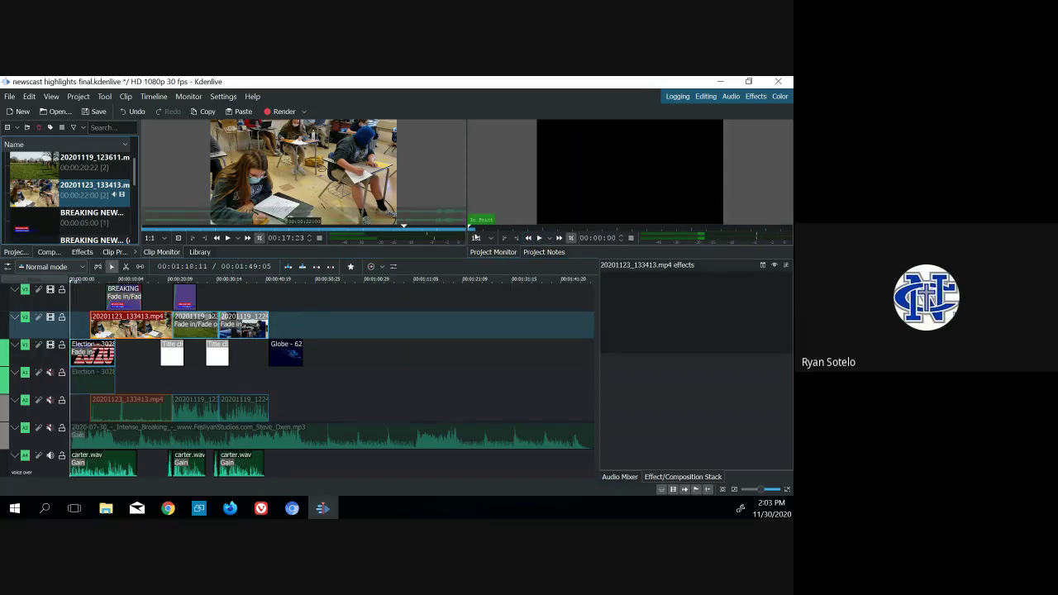
pyautogui.click(539, 239)
pyautogui.click(539, 239)
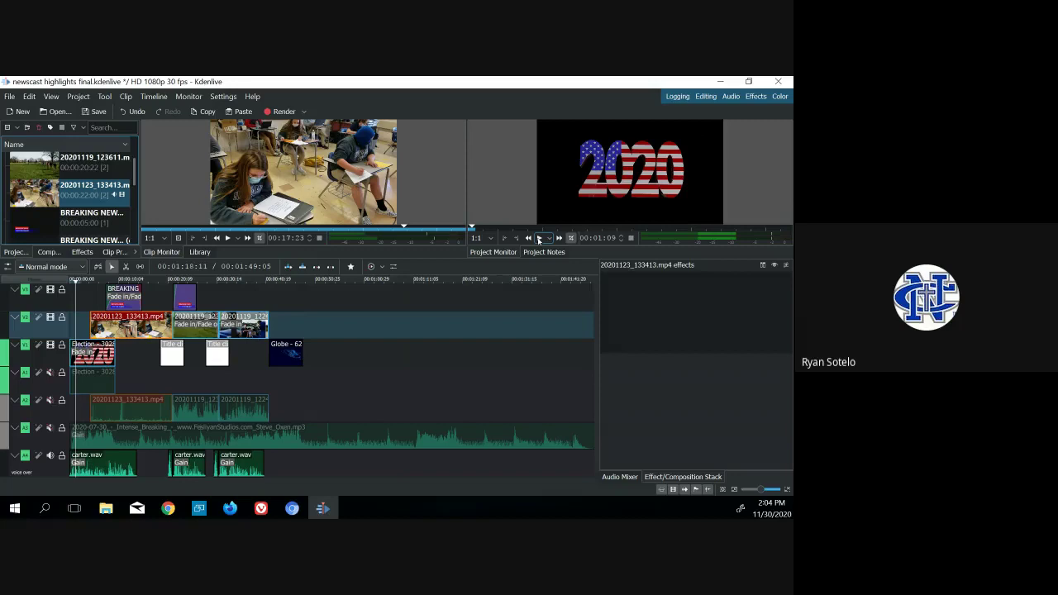
pyautogui.click(539, 239)
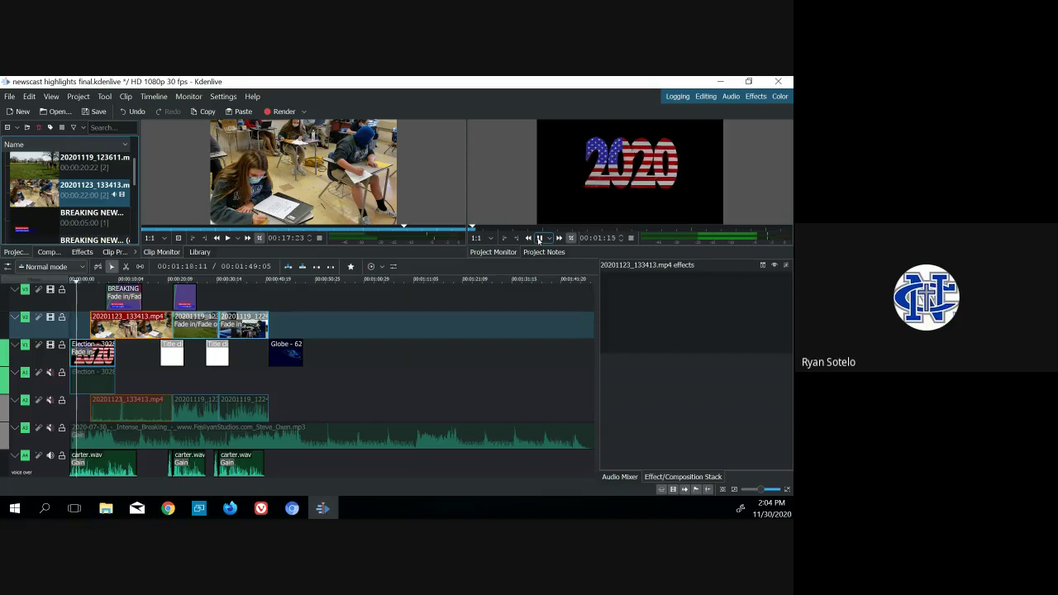
pyautogui.click(539, 239)
pyautogui.click(475, 229)
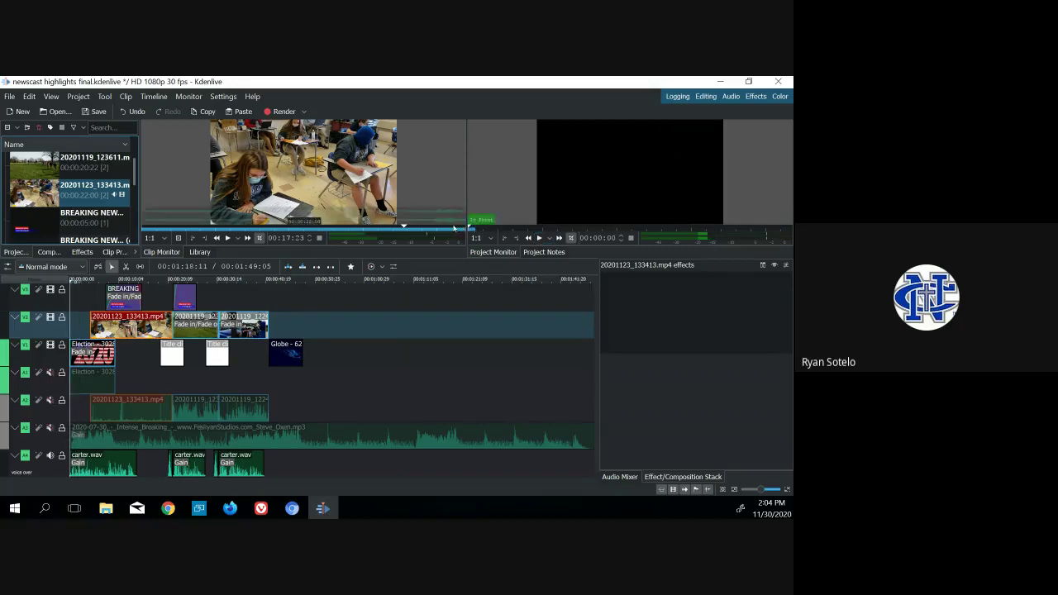
pyautogui.click(540, 238)
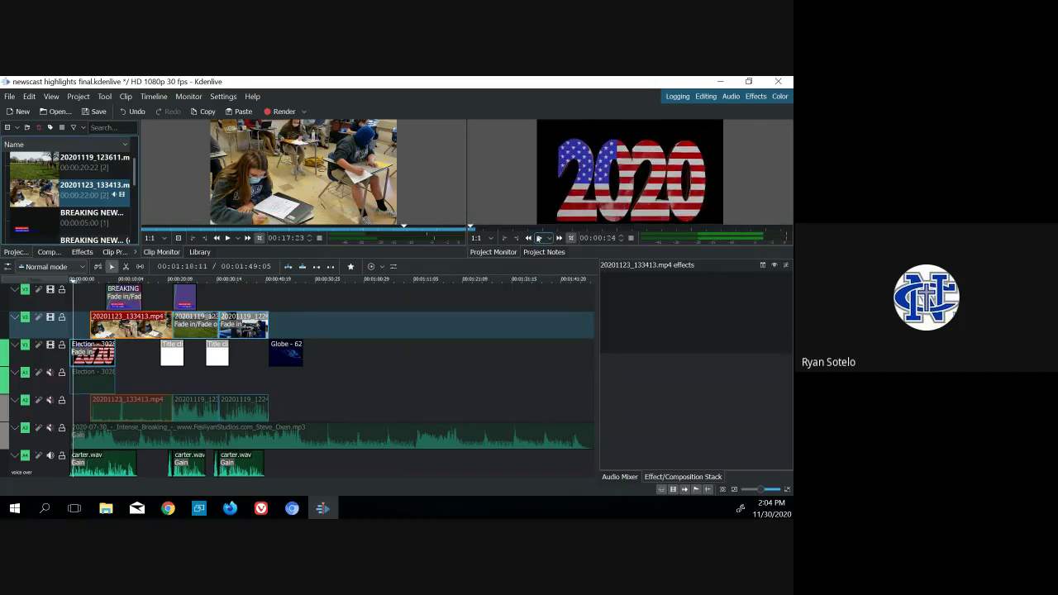
pyautogui.click(539, 238)
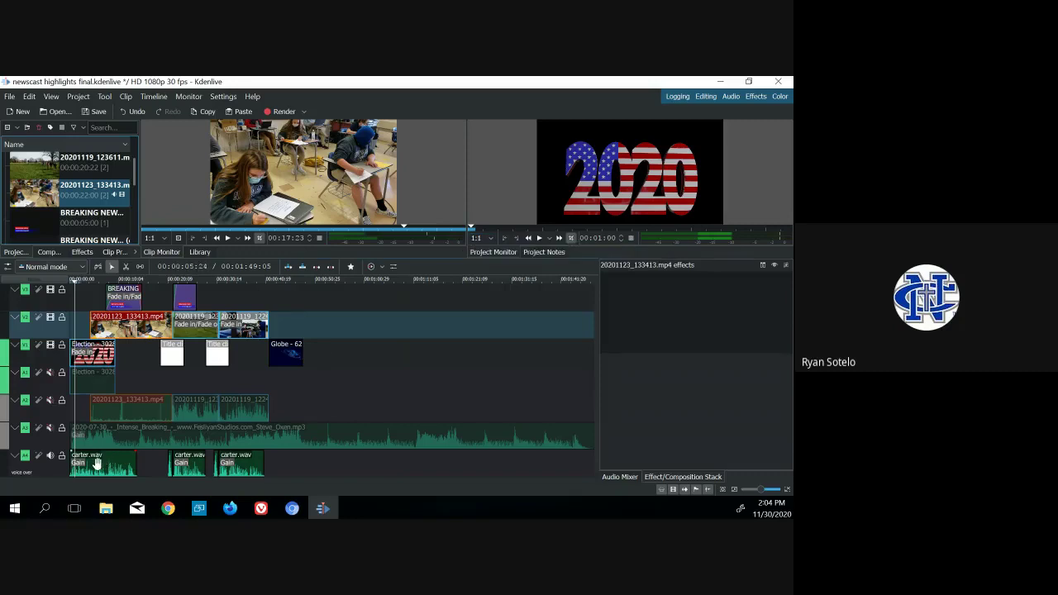
pyautogui.click(472, 225)
pyautogui.moveTo(472, 226); pyautogui.dragTo(449, 226)
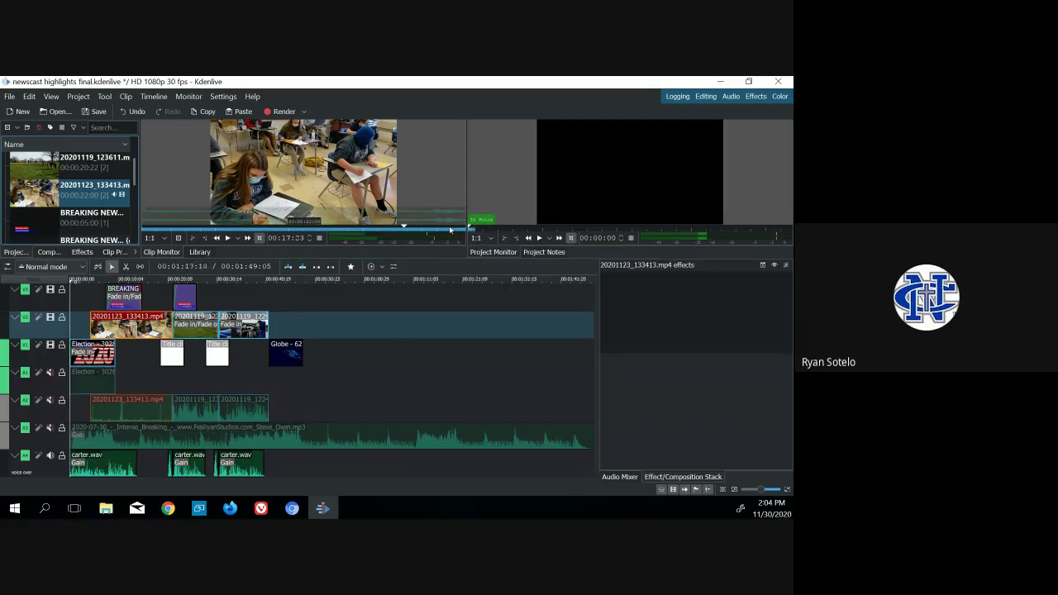
pyautogui.click(549, 239)
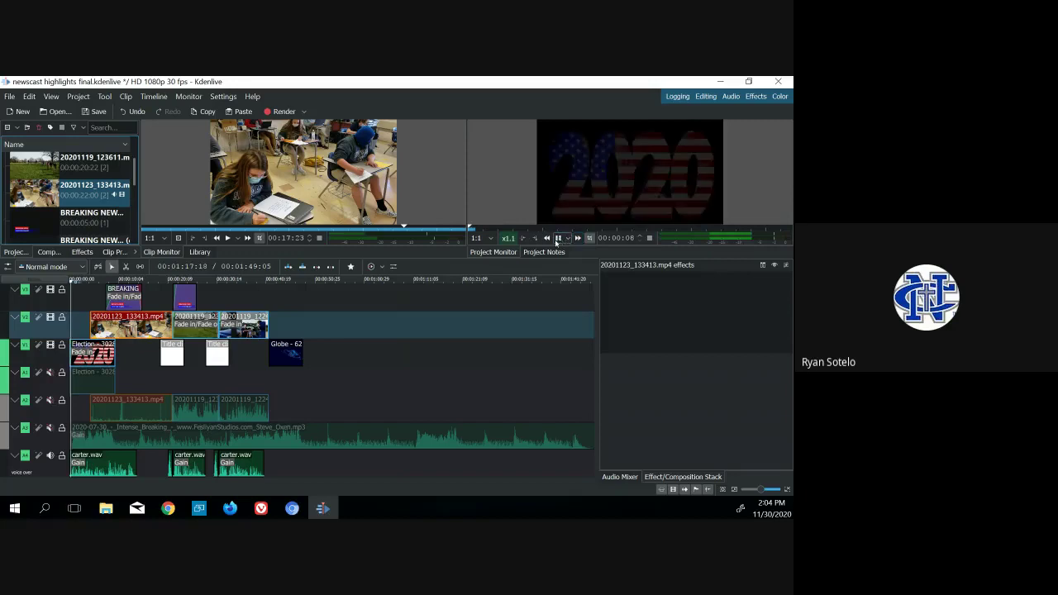
# - Play the opening through the start of the classroom footage to check the voice-over timing
pyautogui.click(556, 239)
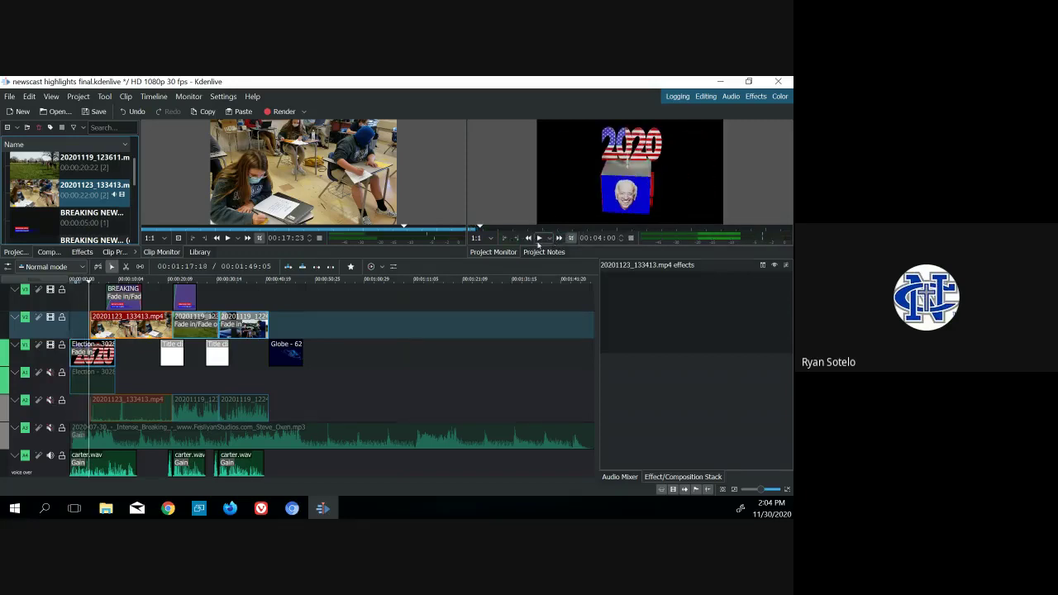
pyautogui.click(560, 239)
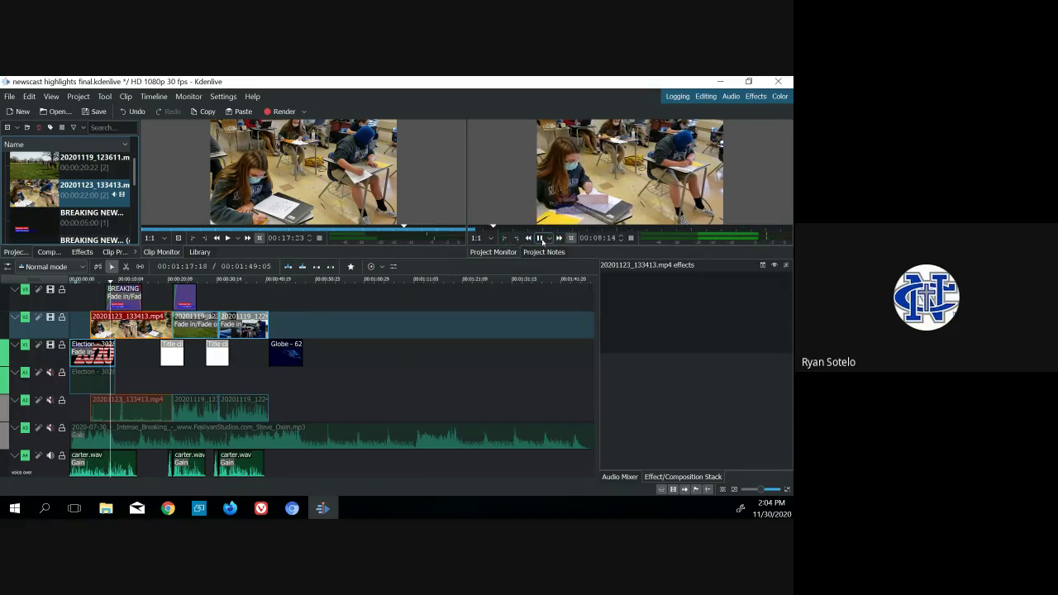
pyautogui.click(539, 240)
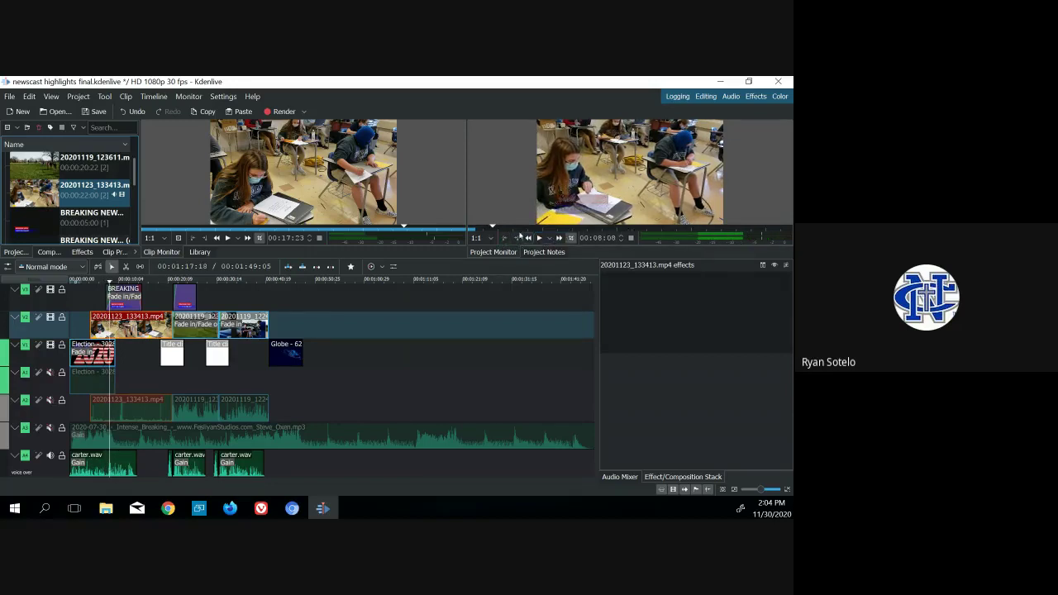
pyautogui.press('Home')
pyautogui.press('space')
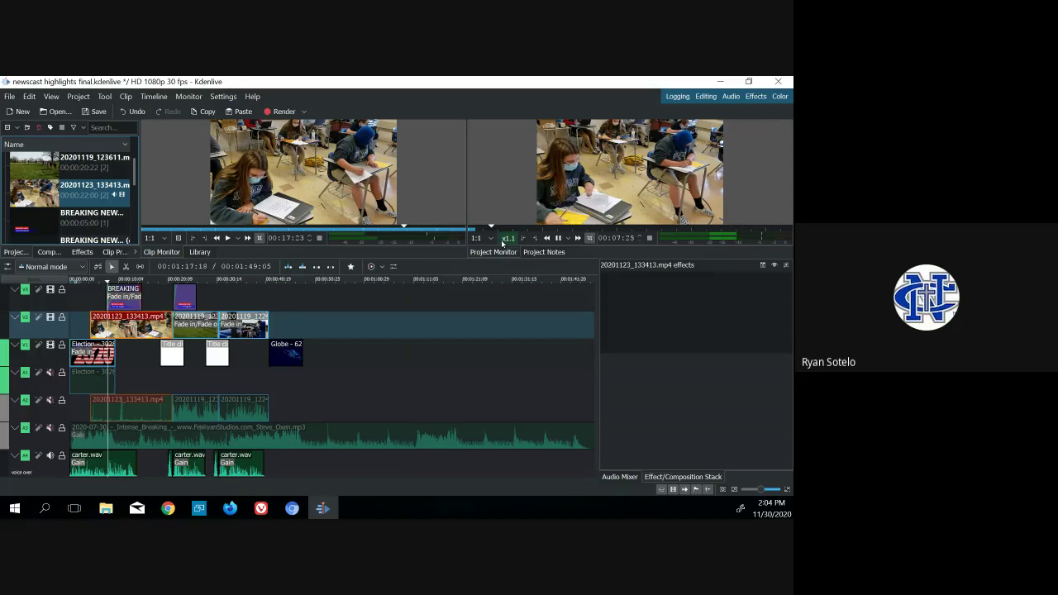
pyautogui.click(559, 239)
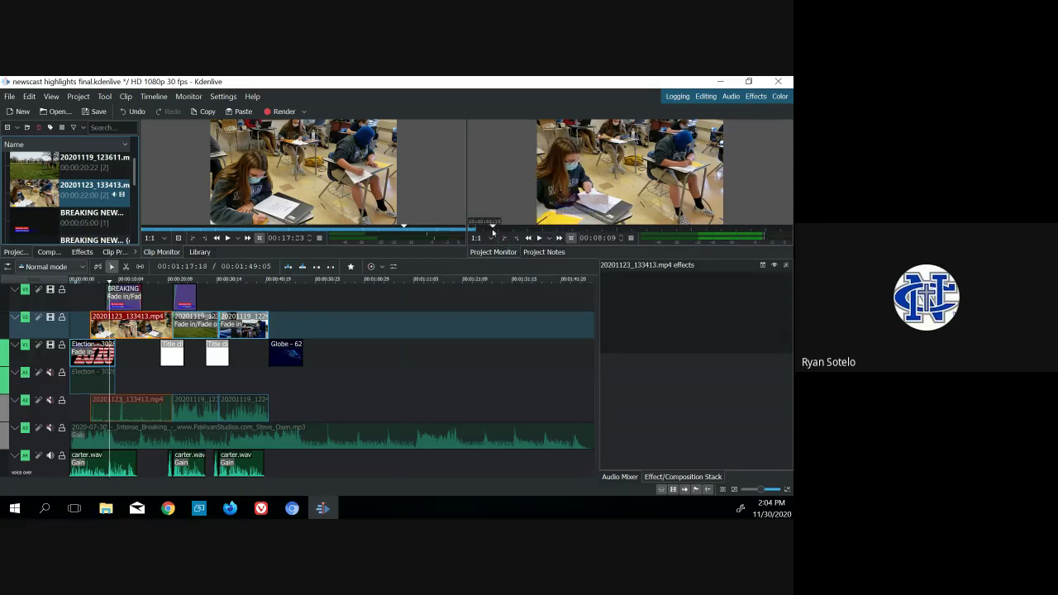
# - Replay the first second of the sequence to locate the end of the opening voice-over words
pyautogui.click(469, 230)
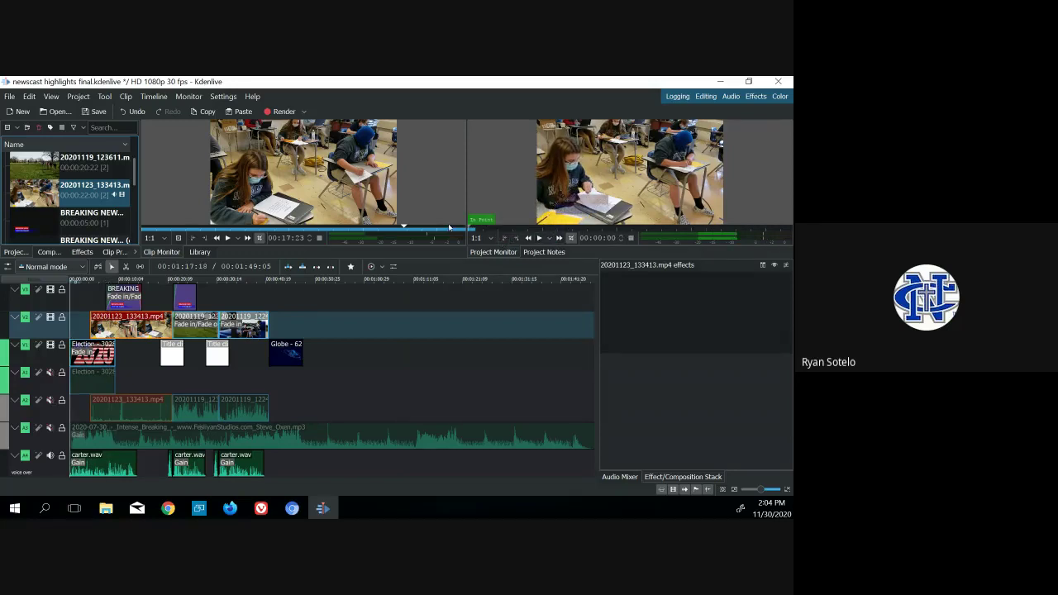
pyautogui.click(539, 238)
pyautogui.click(541, 238)
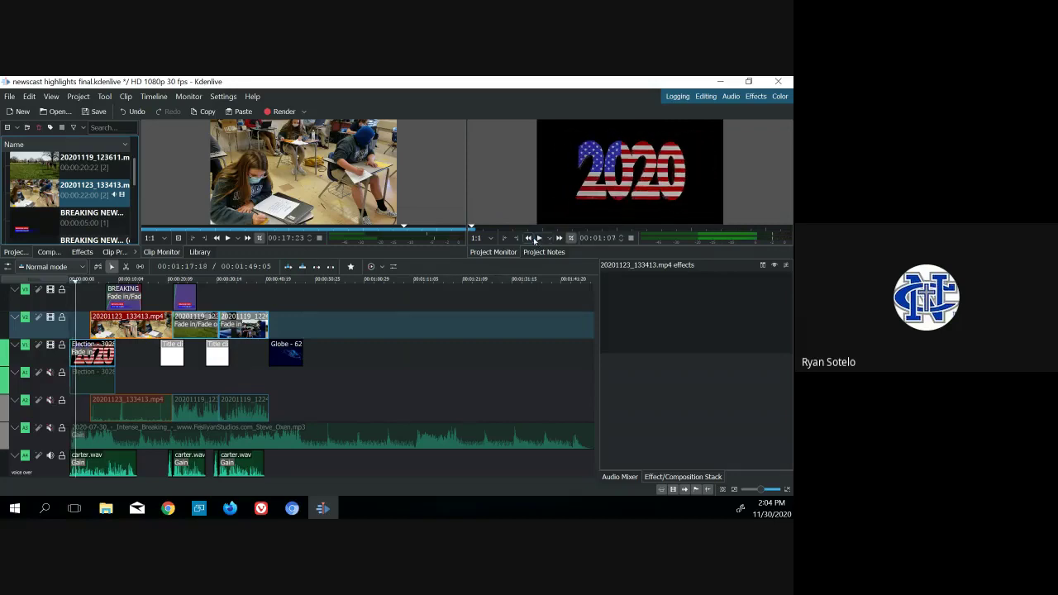
pyautogui.click(548, 240)
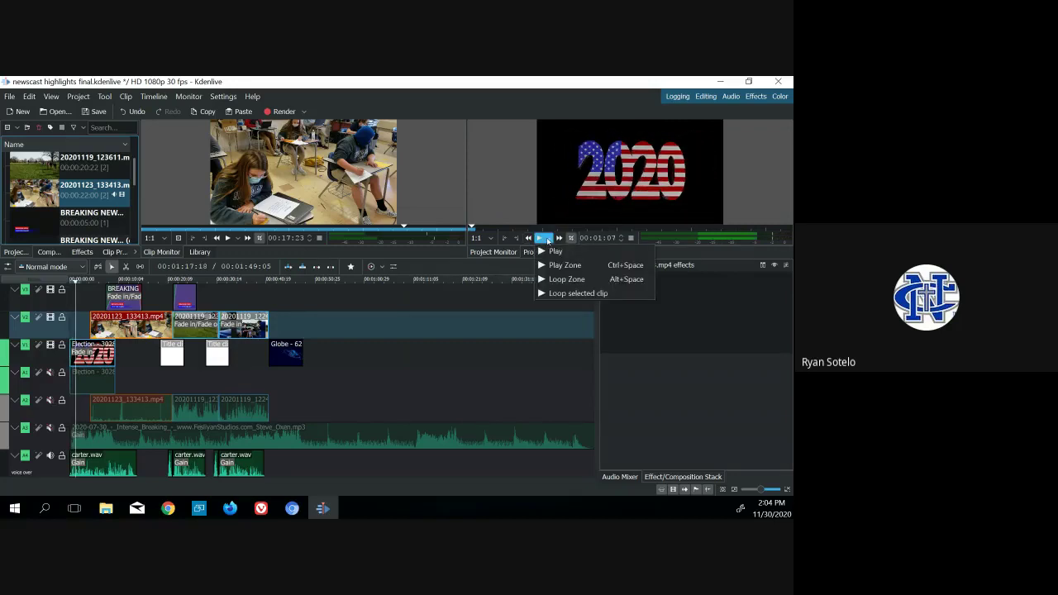
pyautogui.click(540, 239)
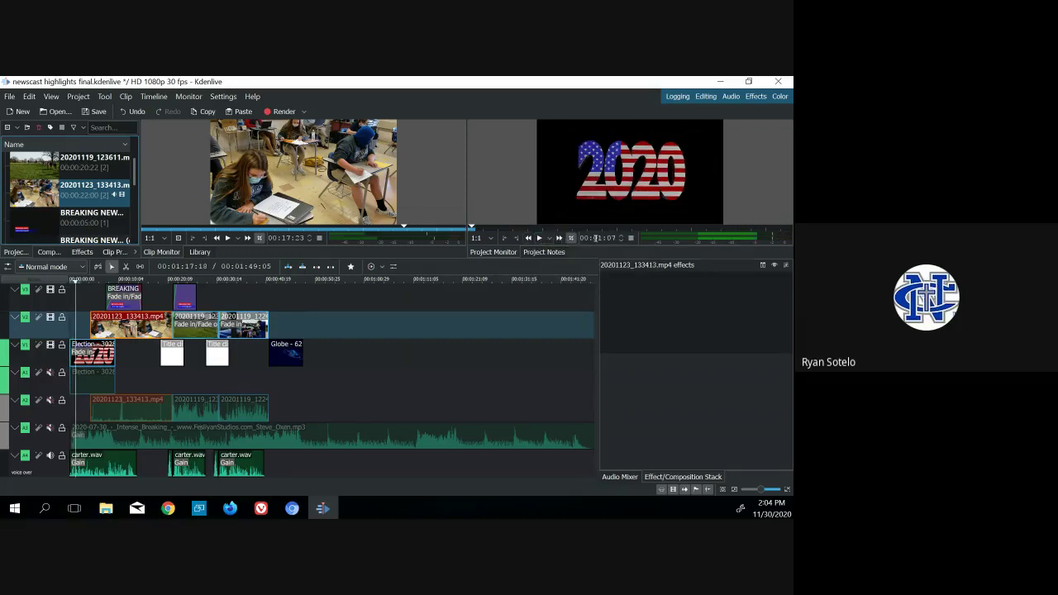
pyautogui.click(471, 227)
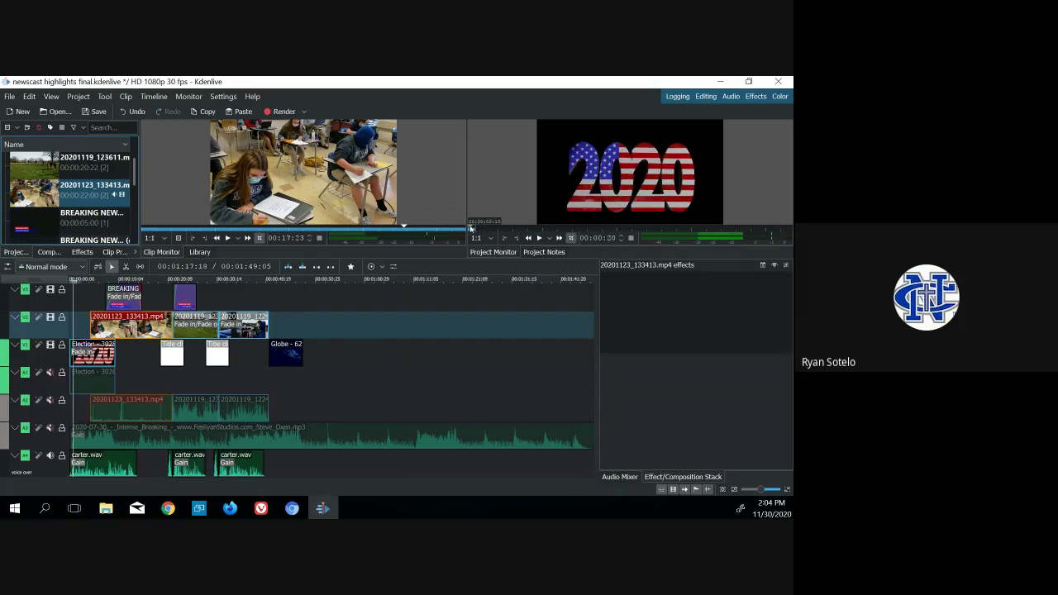
pyautogui.click(539, 238)
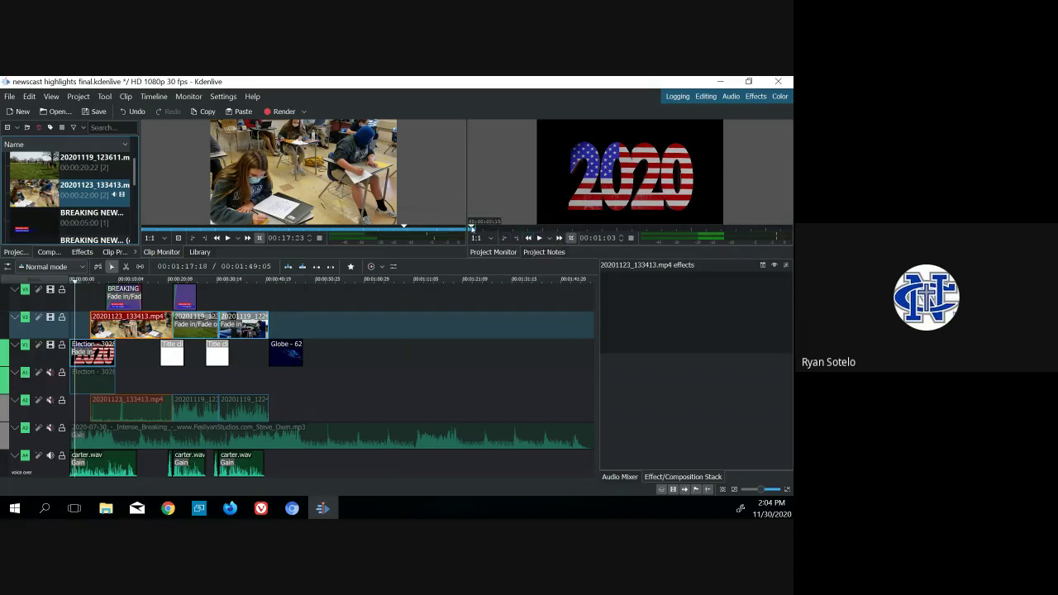
pyautogui.click(470, 226)
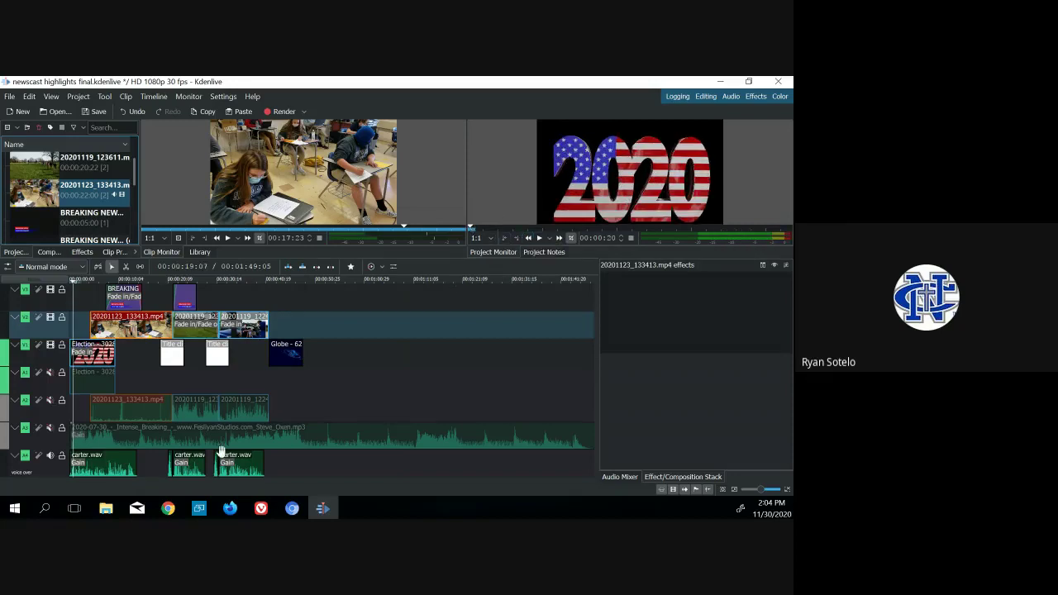
# - Find the pause after the opening voice-over words and cut the first carter.wav clip on A4 at 00:01:00
pyautogui.scroll(2, 99, 463)
pyautogui.scroll(5, 99, 463)
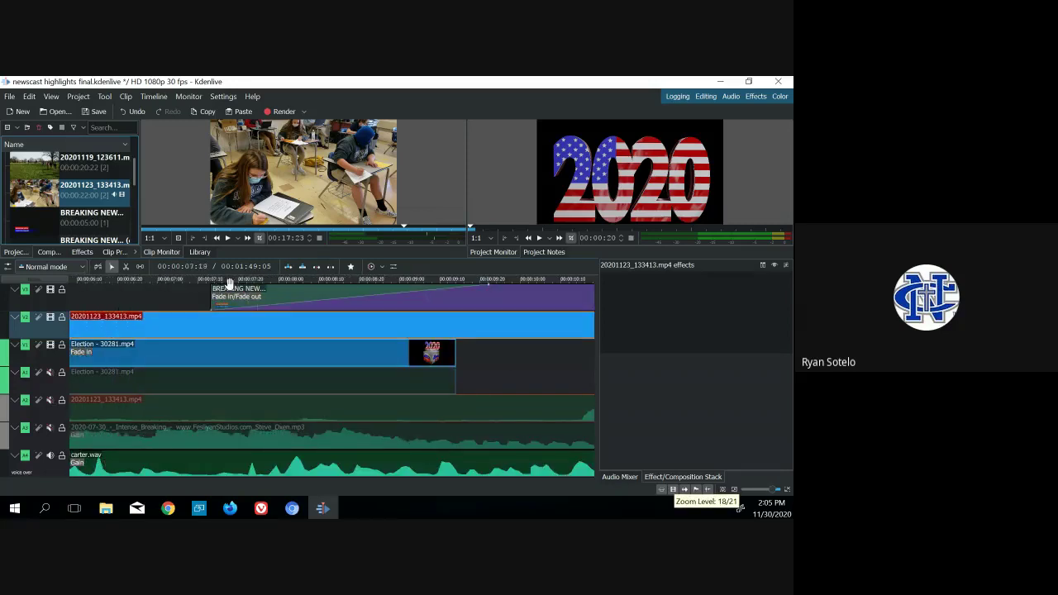
pyautogui.moveTo(242, 281); pyautogui.dragTo(3, 295)
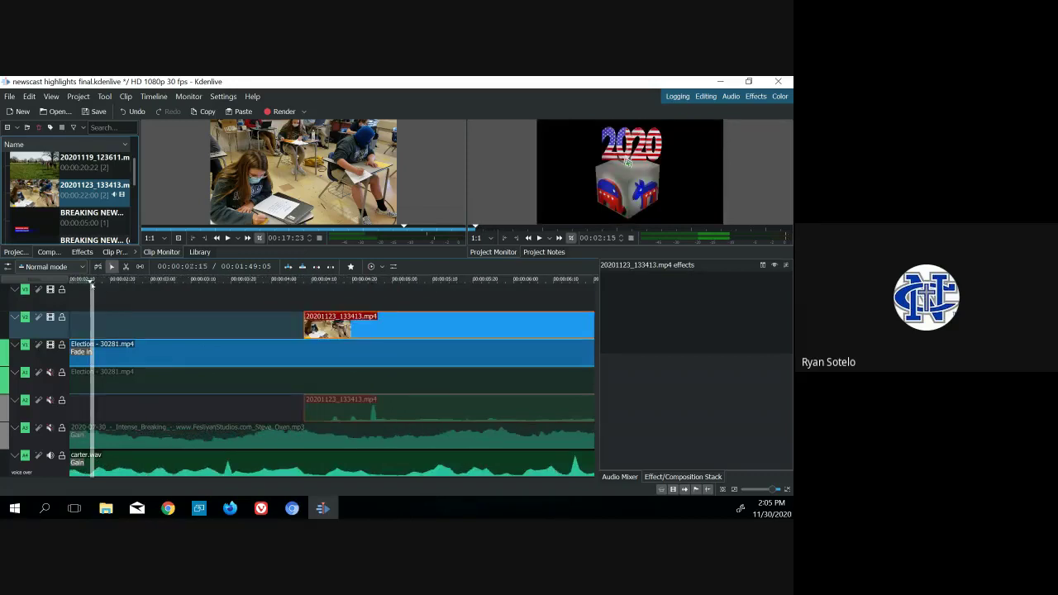
pyautogui.moveTo(91, 284); pyautogui.dragTo(4, 281)
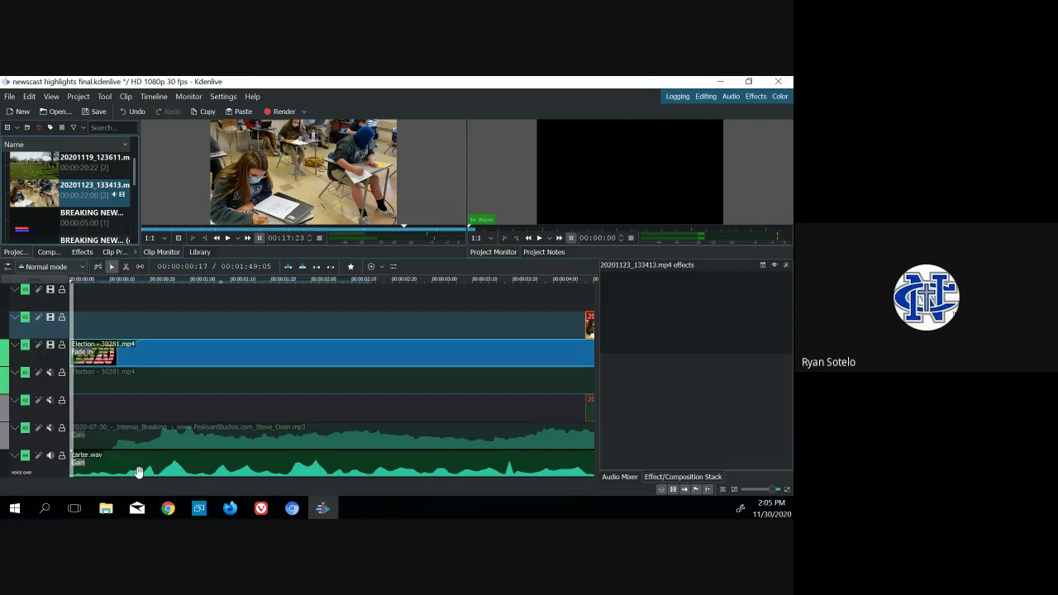
pyautogui.click(539, 239)
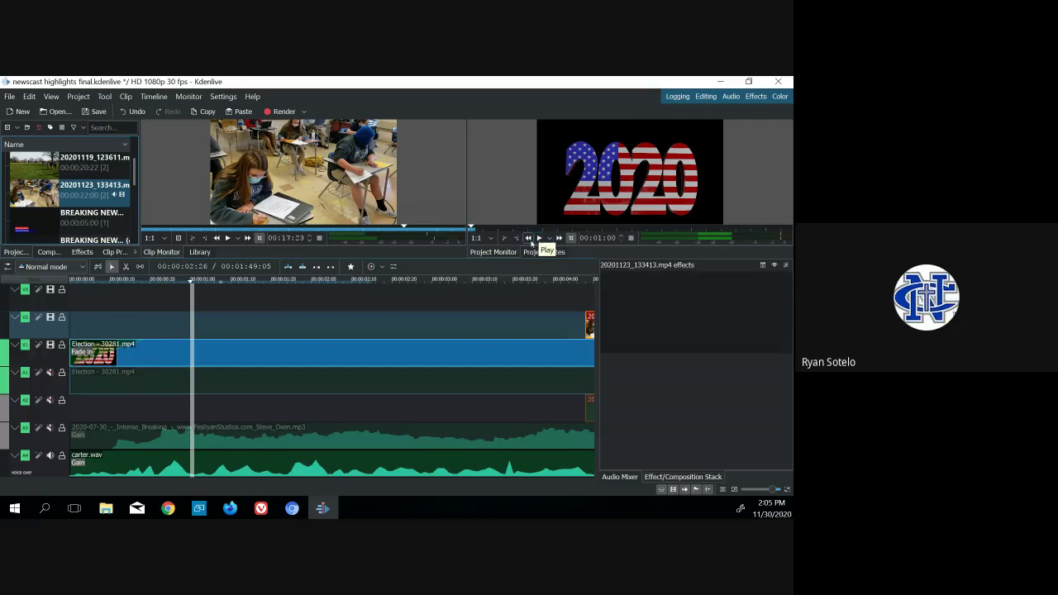
pyautogui.moveTo(192, 284)
pyautogui.mouseDown()
pyautogui.moveTo(178, 284)
pyautogui.moveTo(212, 287)
pyautogui.moveTo(194, 289)
pyautogui.mouseUp()
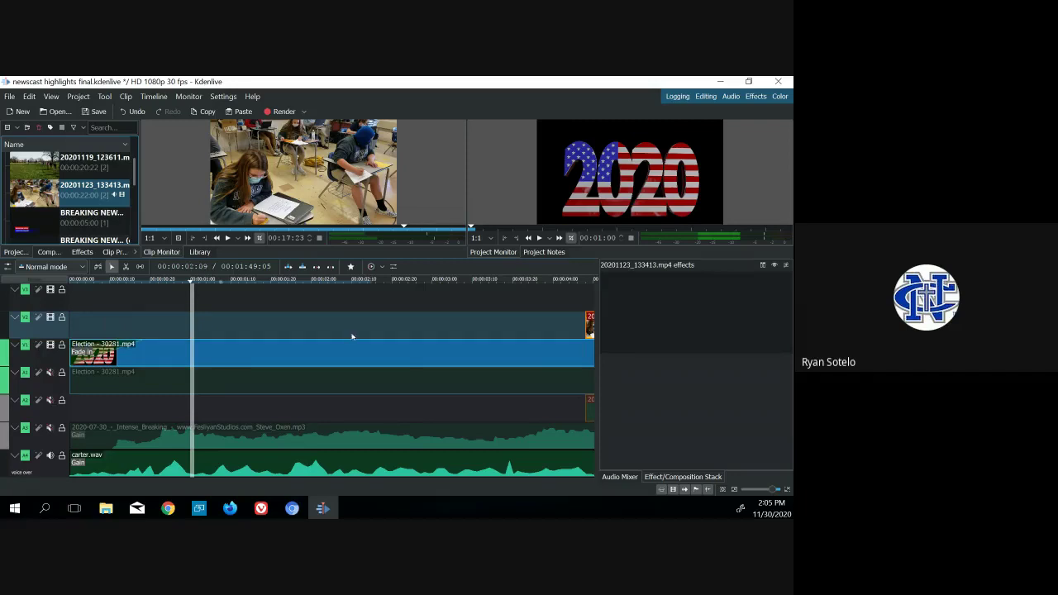
pyautogui.moveTo(192, 288); pyautogui.dragTo(187, 289)
pyautogui.click(125, 266)
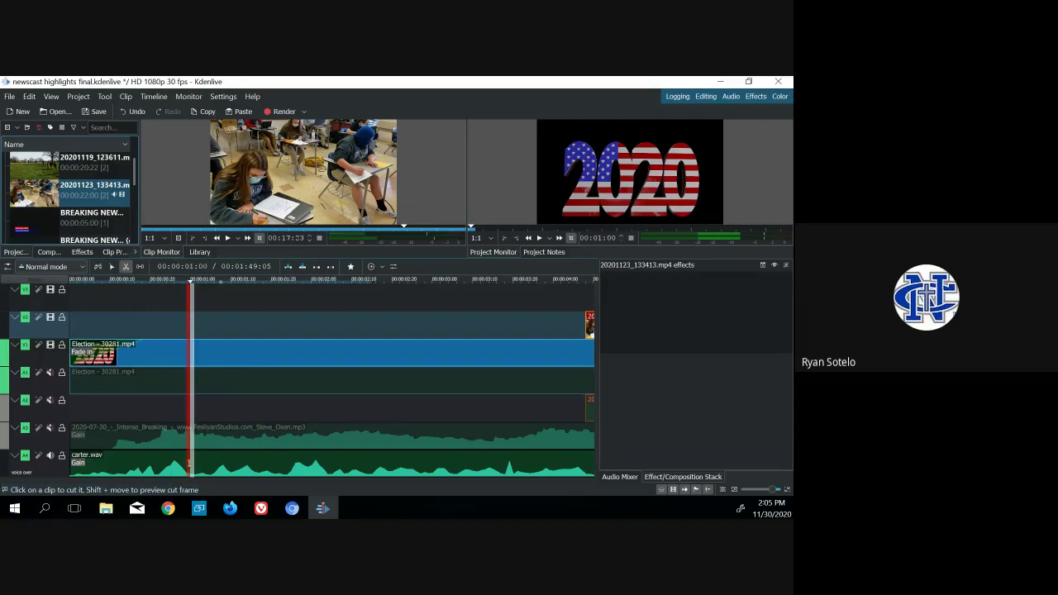
pyautogui.click(191, 459)
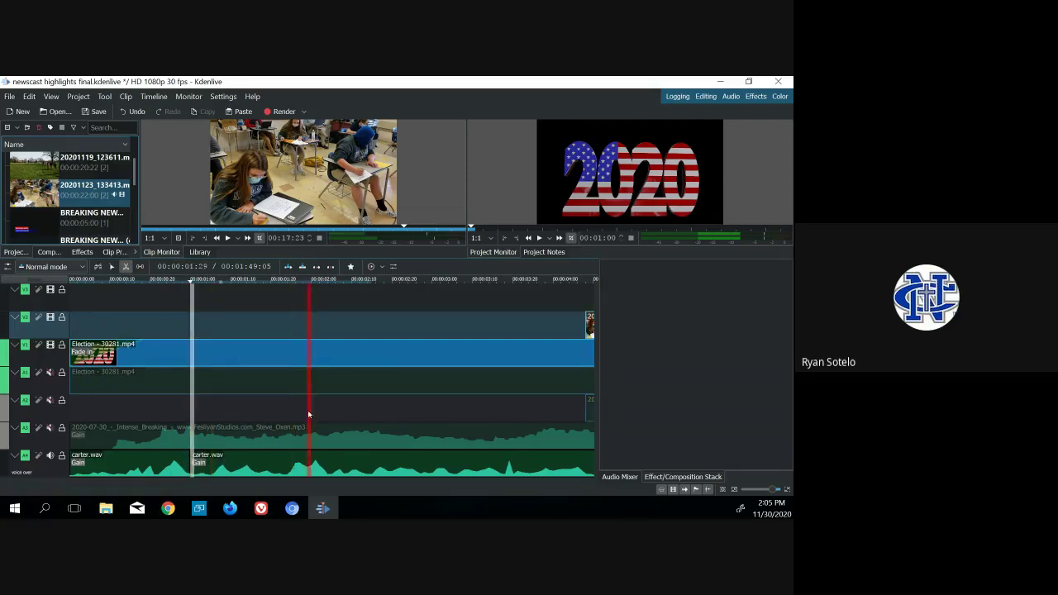
pyautogui.click(114, 266)
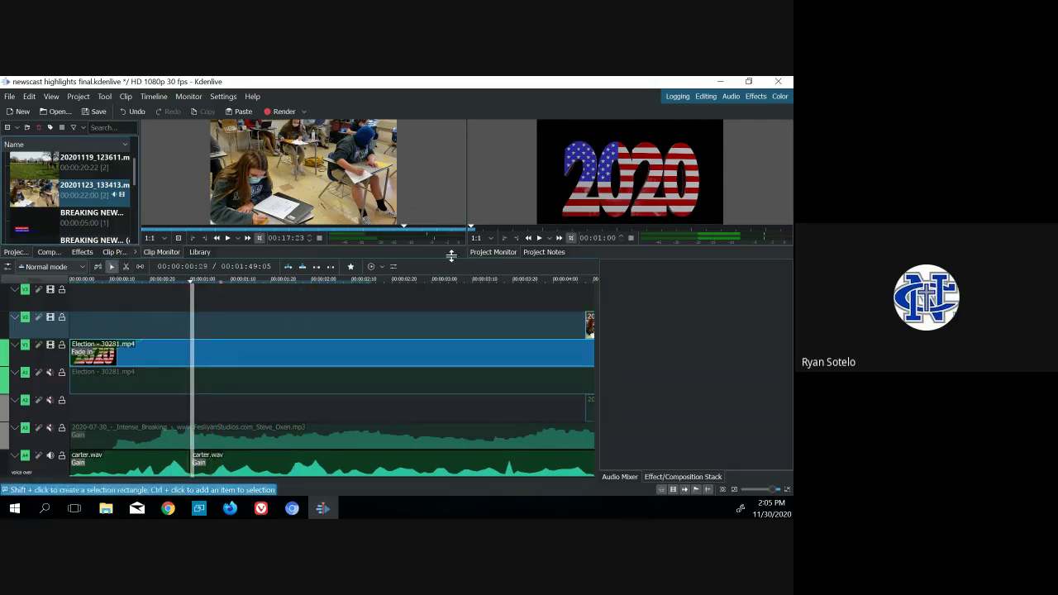
# - Move the second piece of the first carter.wav clip on A4 about one second later, leaving a gap after the opening words
pyautogui.scroll(-3, 219, 366)
pyautogui.scroll(-2, 214, 367)
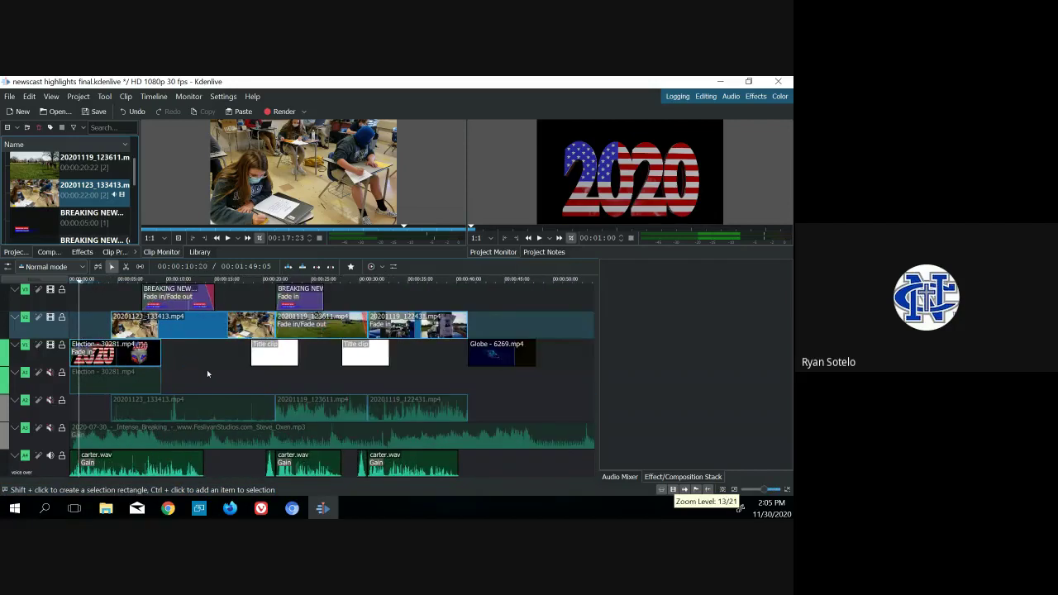
pyautogui.moveTo(99, 467); pyautogui.dragTo(110, 468)
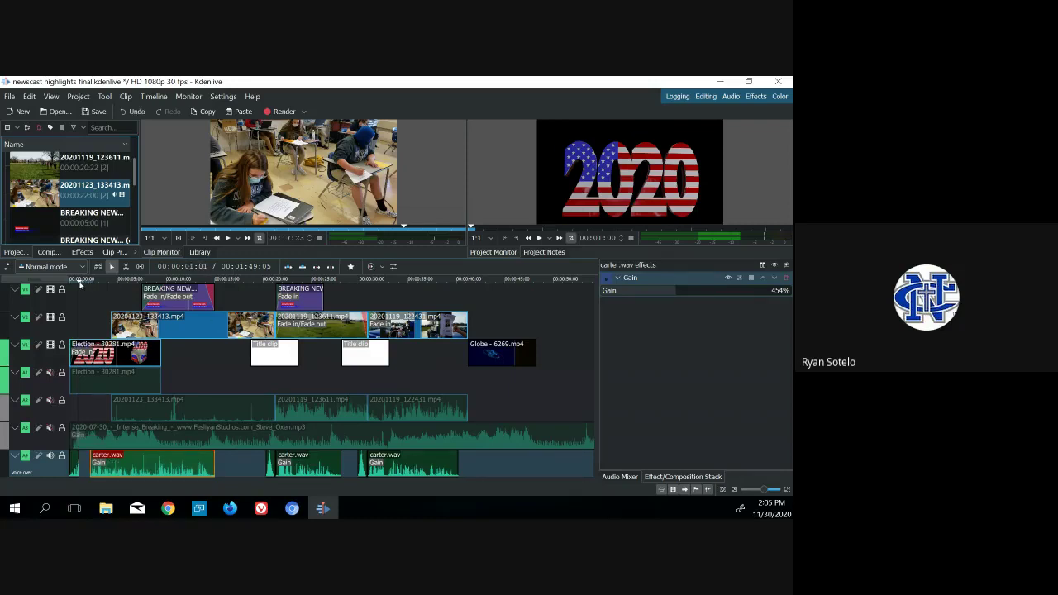
# - Play the sequence from the timeline start into the first white flash to check the shifted voice-over
pyautogui.moveTo(80, 282); pyautogui.dragTo(57, 285)
pyautogui.click(539, 239)
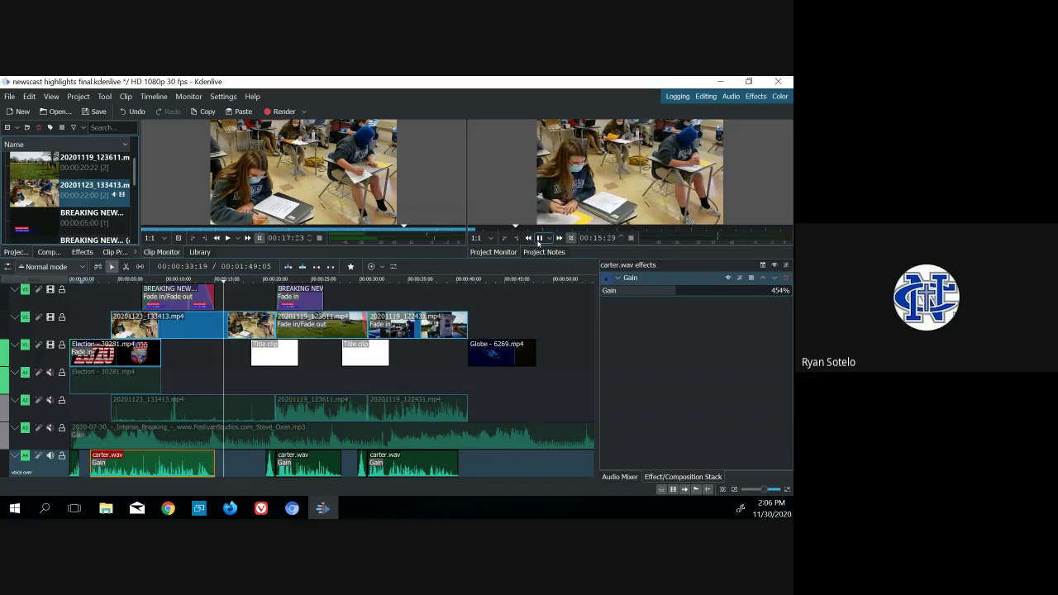
pyautogui.click(538, 238)
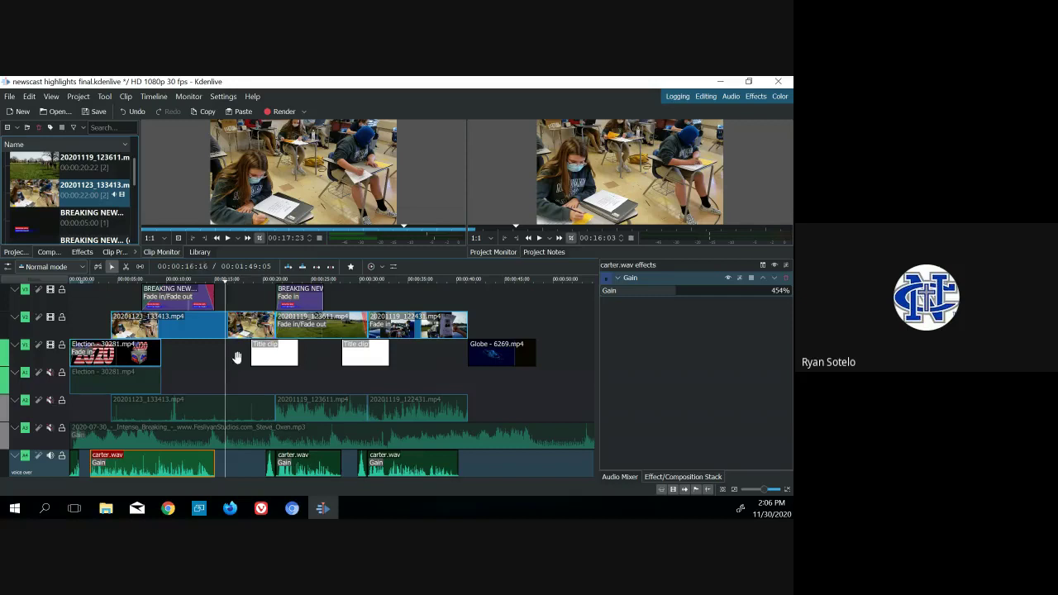
pyautogui.click(539, 238)
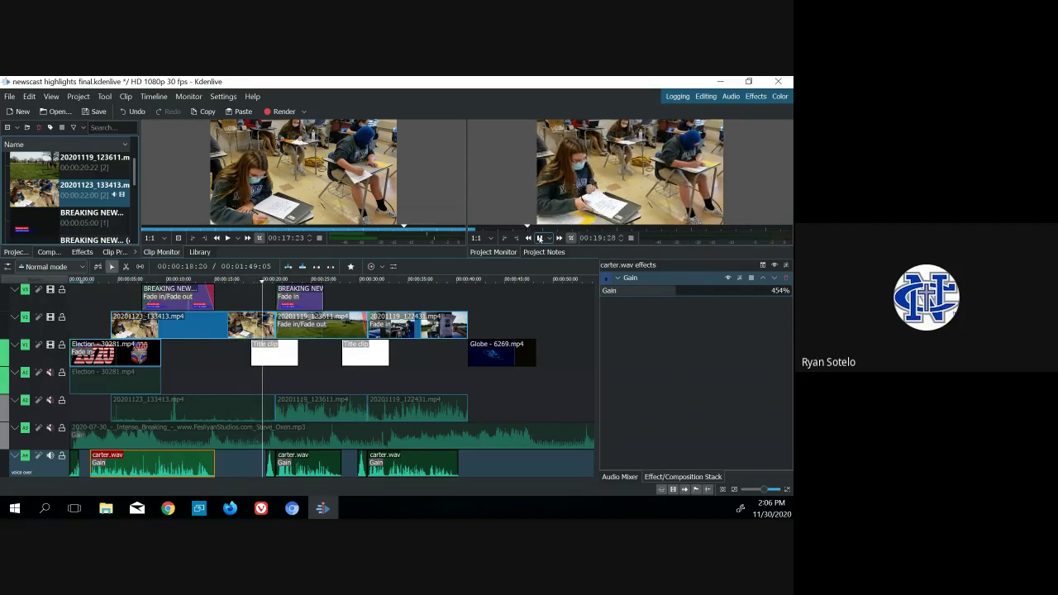
pyautogui.click(539, 239)
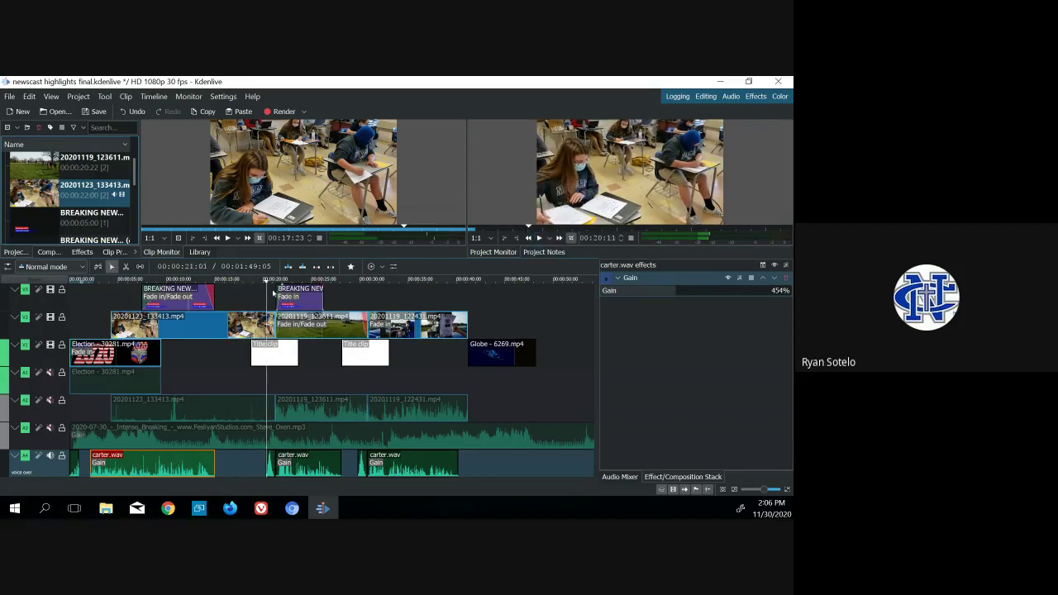
# - Preview the end of the first voice-over and cut the 20201123_133413.mp4 clip on V2 at 00:16:23
pyautogui.moveTo(269, 284); pyautogui.dragTo(206, 285)
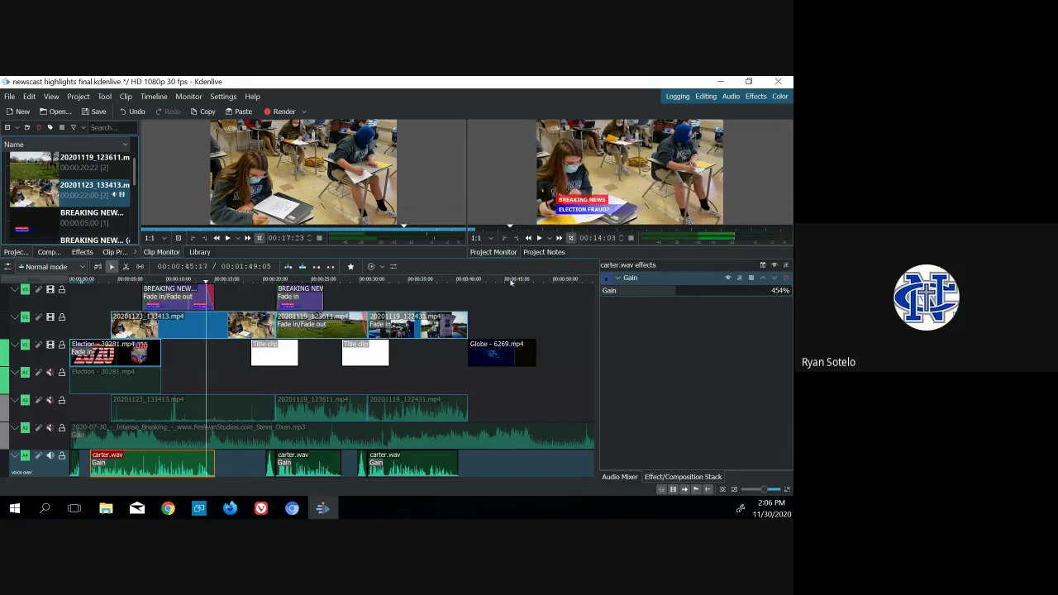
pyautogui.click(540, 238)
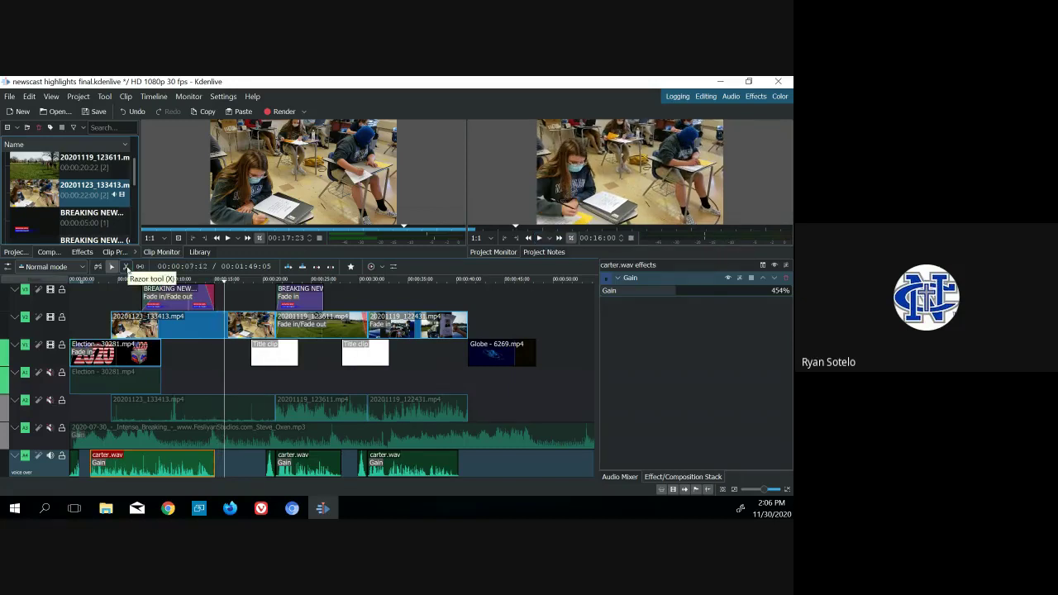
pyautogui.click(539, 238)
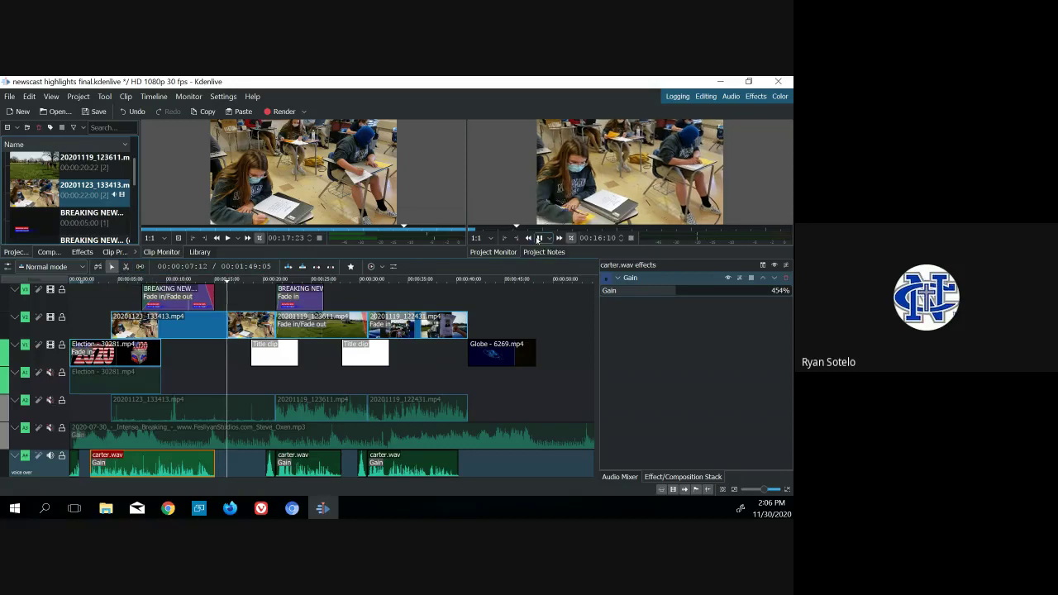
pyautogui.click(540, 238)
pyautogui.click(126, 266)
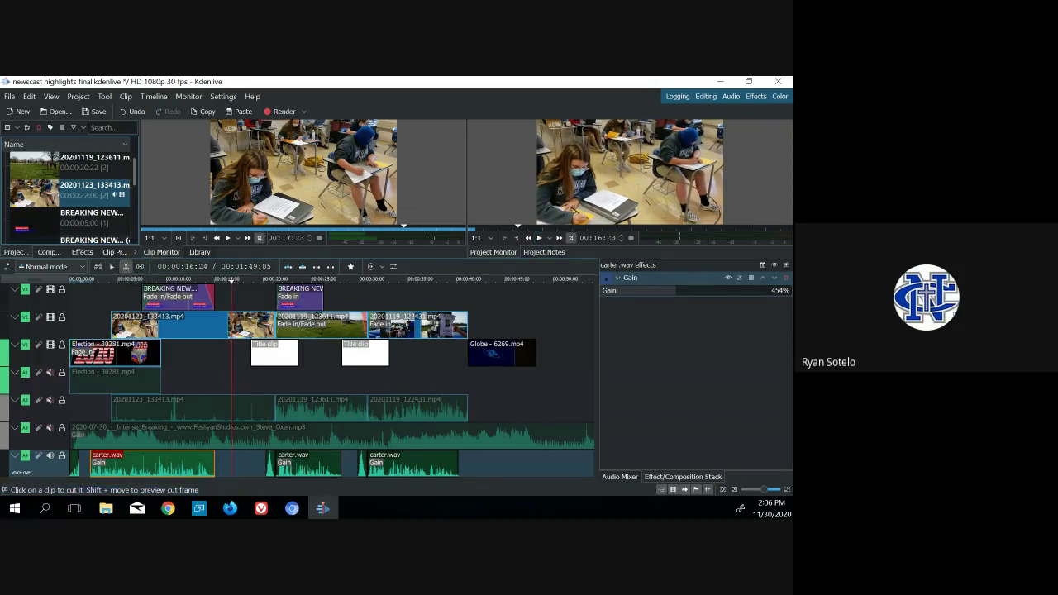
pyautogui.click(232, 324)
pyautogui.click(112, 267)
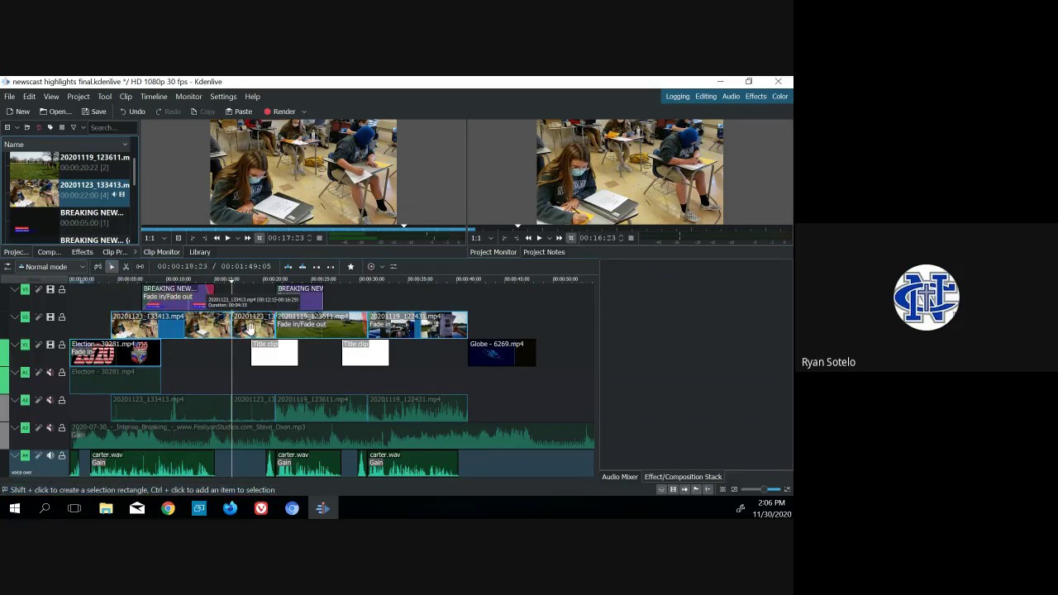
# - Delete the short classroom footage piece after the cut and move the remaining piece to end where the 20201119_123611.mp4 clip starts
pyautogui.click(249, 328)
pyautogui.press('Delete')
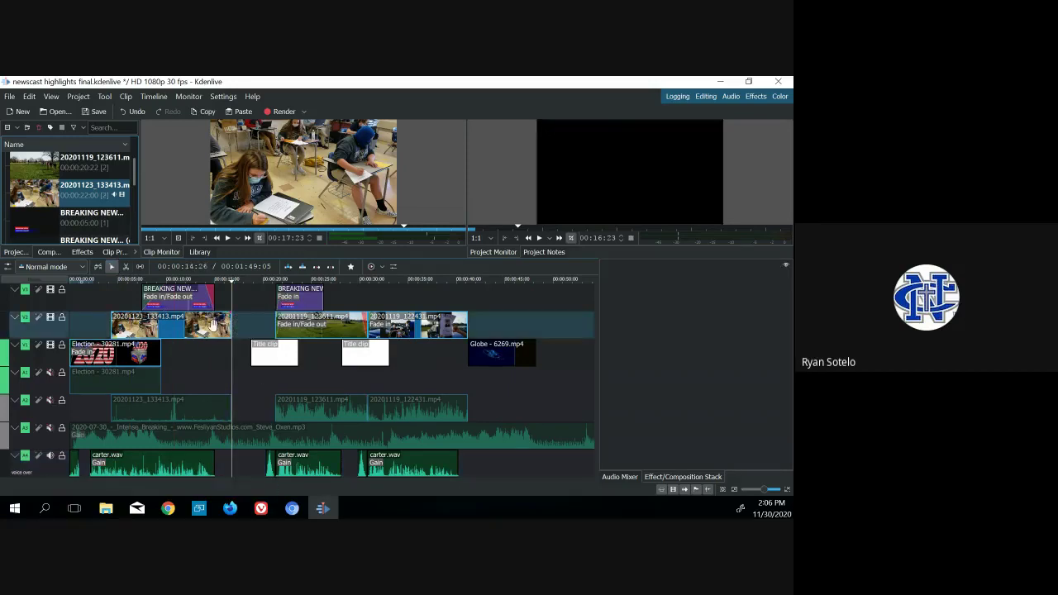
pyautogui.moveTo(213, 325); pyautogui.dragTo(257, 325)
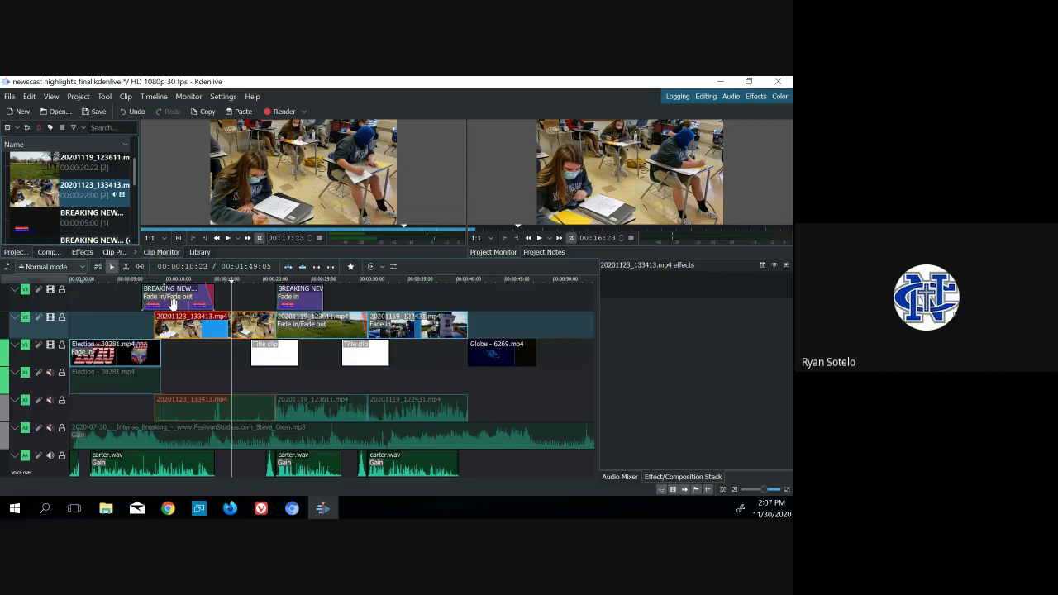
# - Move and extend the first BREAKING NEWS title on V3 to span the whole 20201123_133413.mp4 clip
pyautogui.moveTo(172, 304)
pyautogui.mouseDown()
pyautogui.moveTo(237, 311)
pyautogui.moveTo(154, 303)
pyautogui.mouseUp()
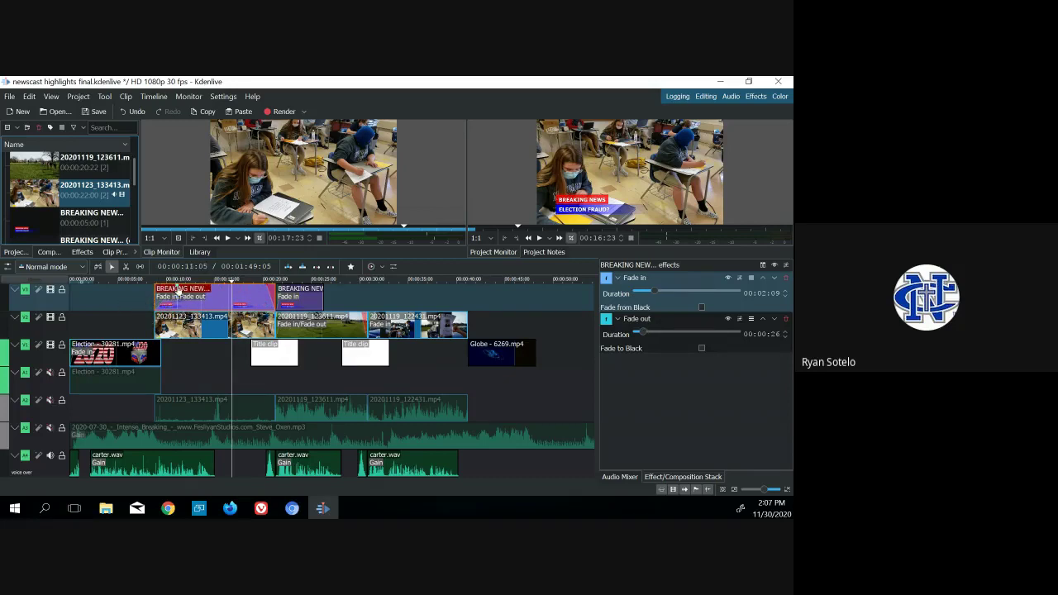
pyautogui.moveTo(178, 288); pyautogui.dragTo(162, 293)
pyautogui.click(157, 324)
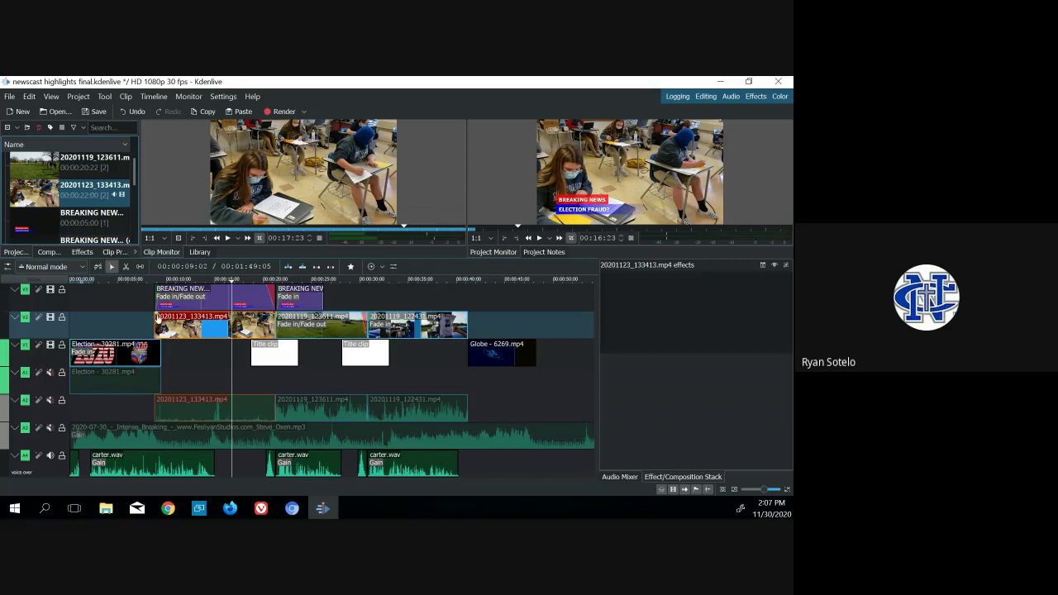
# - Add a 19-frame fade-in and a 20-frame fade-out to the 20201123_133413.mp4 clip on V2, and play the sequence from the start into the second story
pyautogui.moveTo(156, 315); pyautogui.dragTo(159, 318)
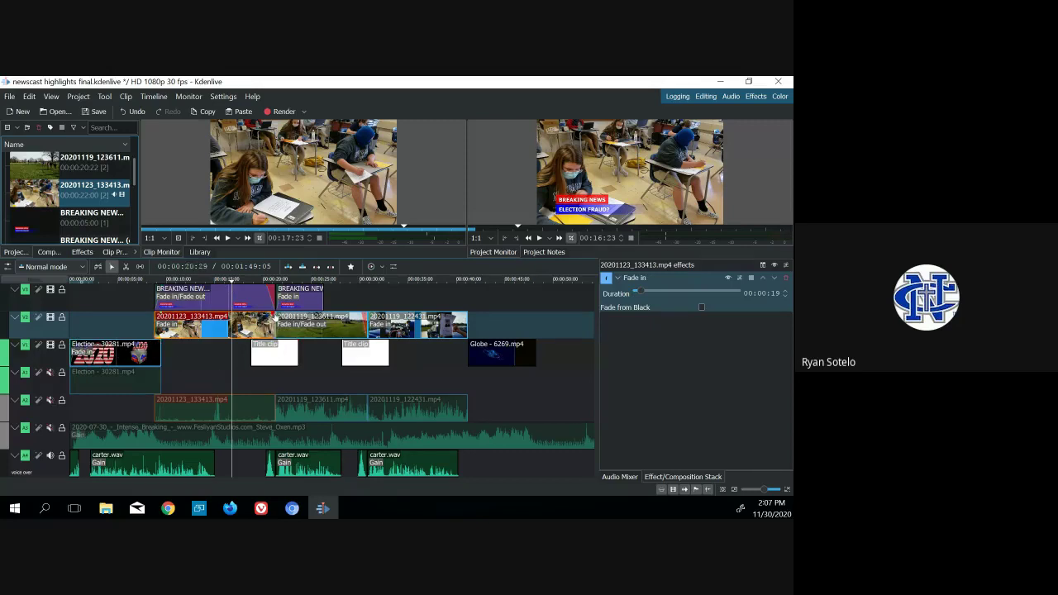
pyautogui.moveTo(275, 315); pyautogui.dragTo(274, 318)
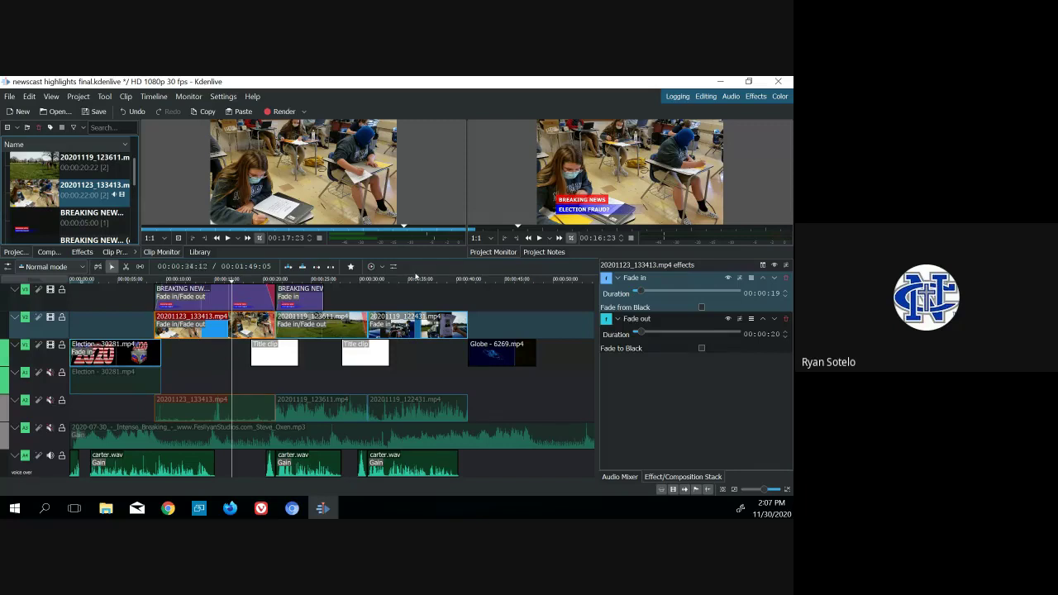
pyautogui.press('Home')
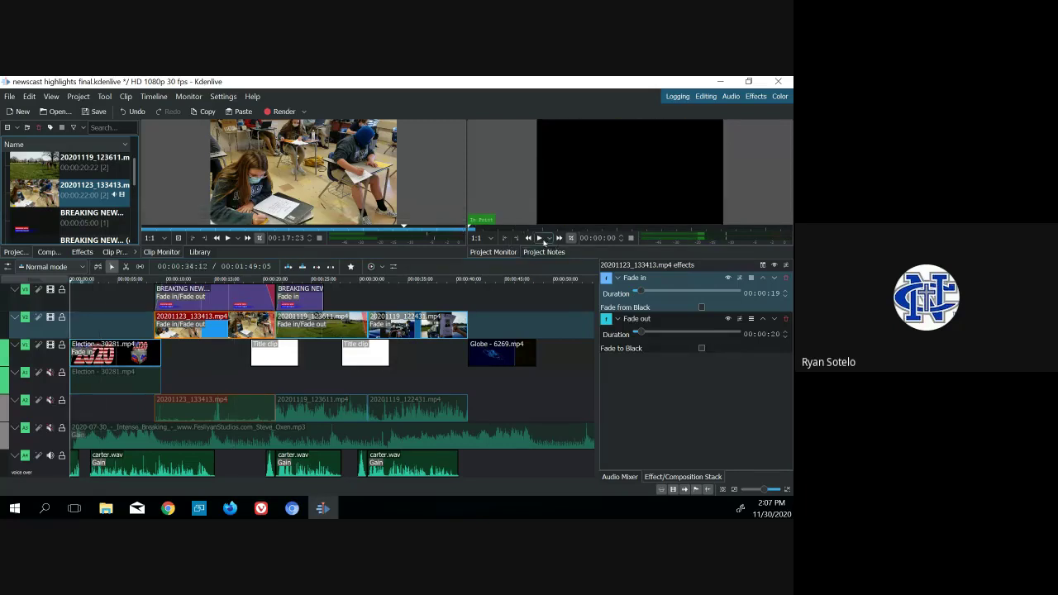
pyautogui.click(540, 238)
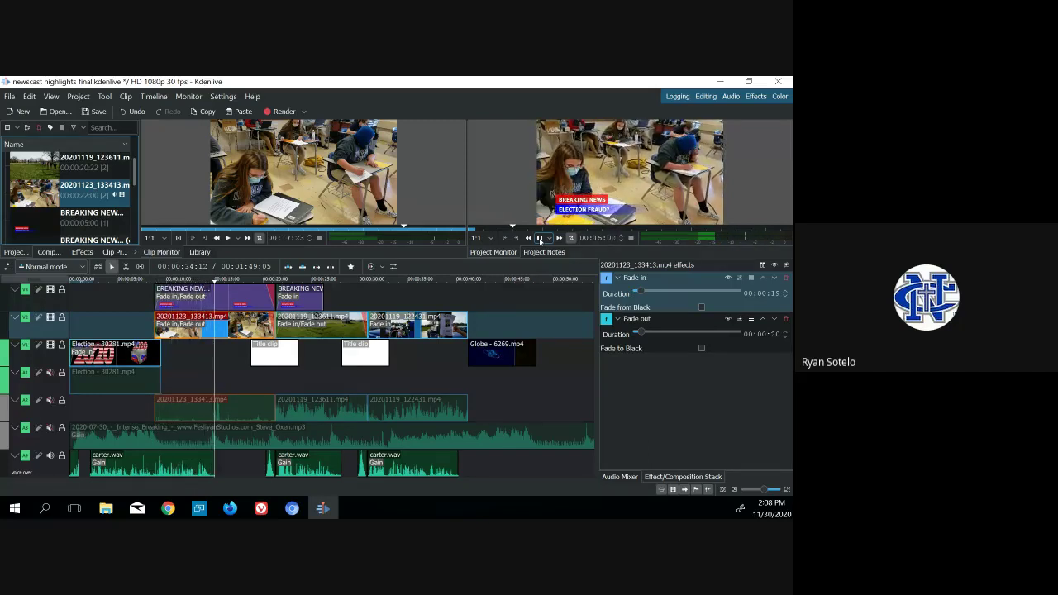
pyautogui.click(540, 238)
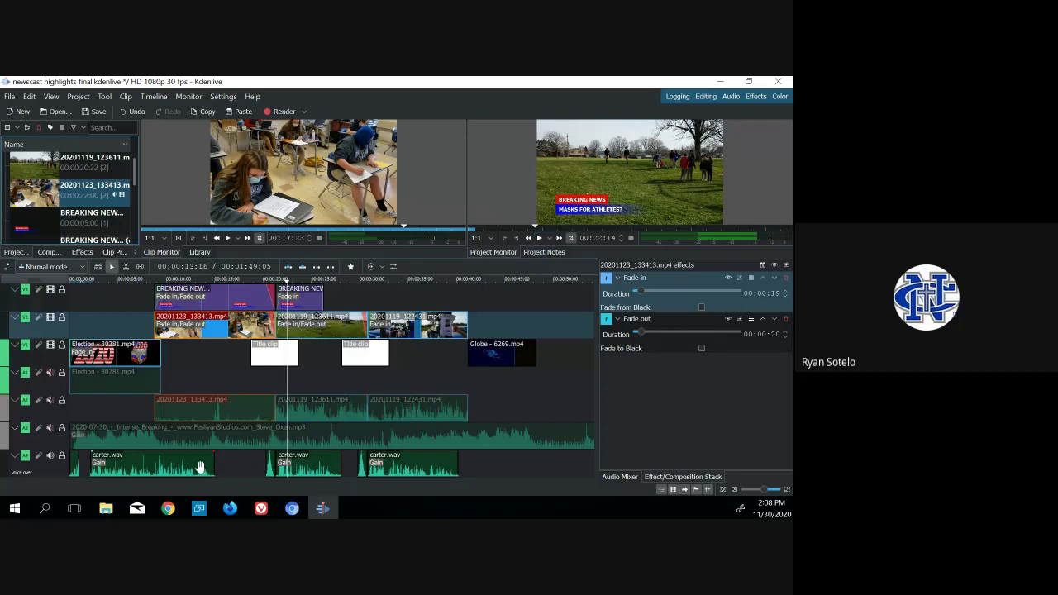
# - Shift the second carter.wav piece on A4 to start about 5 seconds in and the first to about 1.5 seconds, and play the opening
pyautogui.moveTo(184, 468); pyautogui.dragTo(212, 467)
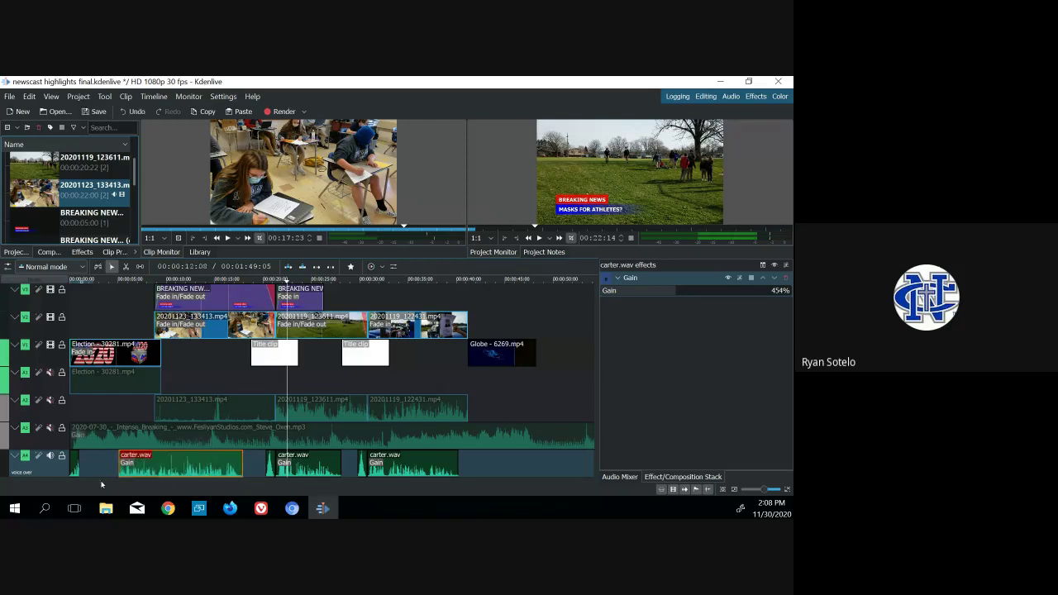
pyautogui.moveTo(74, 468); pyautogui.dragTo(86, 469)
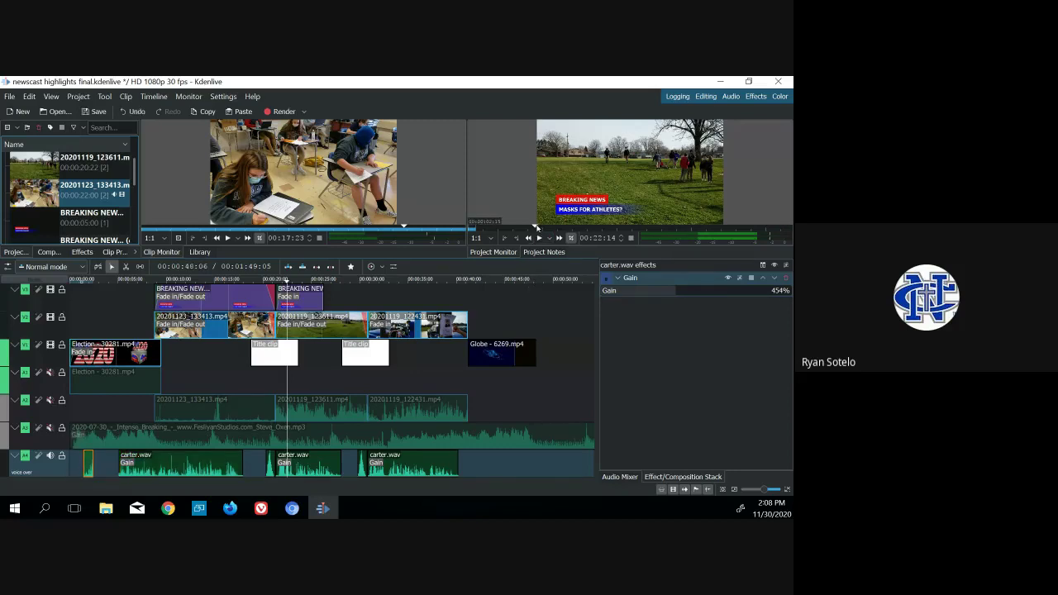
pyautogui.moveTo(535, 227); pyautogui.dragTo(471, 227)
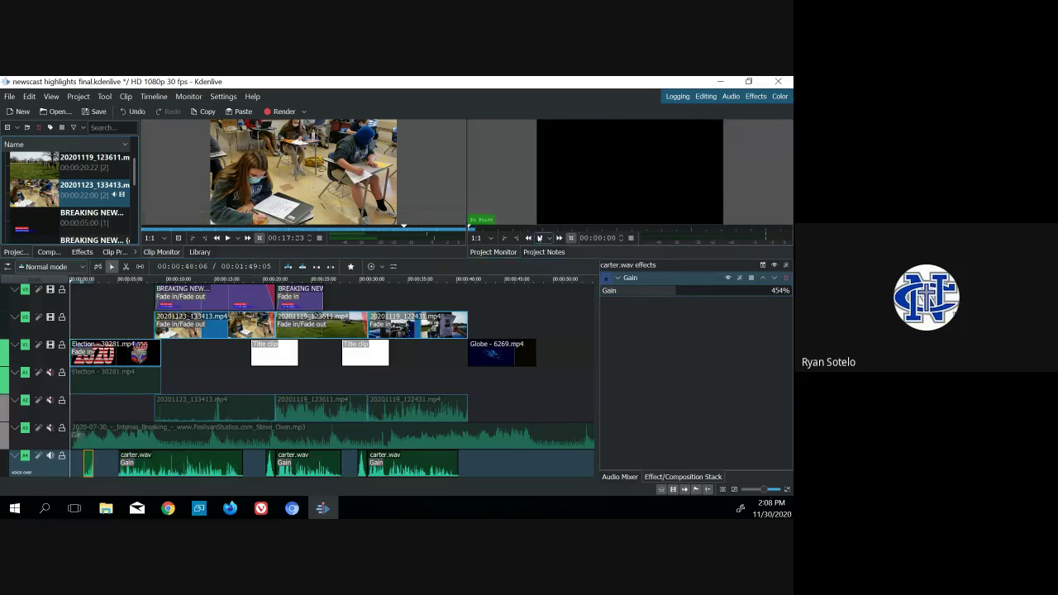
pyautogui.click(539, 238)
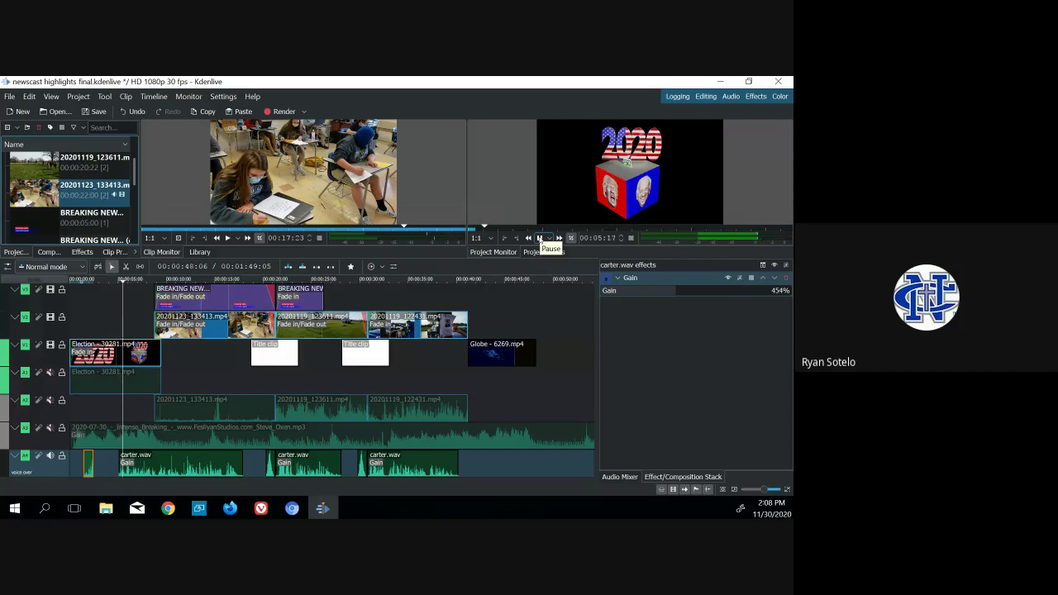
pyautogui.click(539, 238)
# - Move the second carter.wav piece earlier to start about 4 seconds in, and replay the sequence through the end of that voice-over
pyautogui.moveTo(202, 463); pyautogui.dragTo(191, 467)
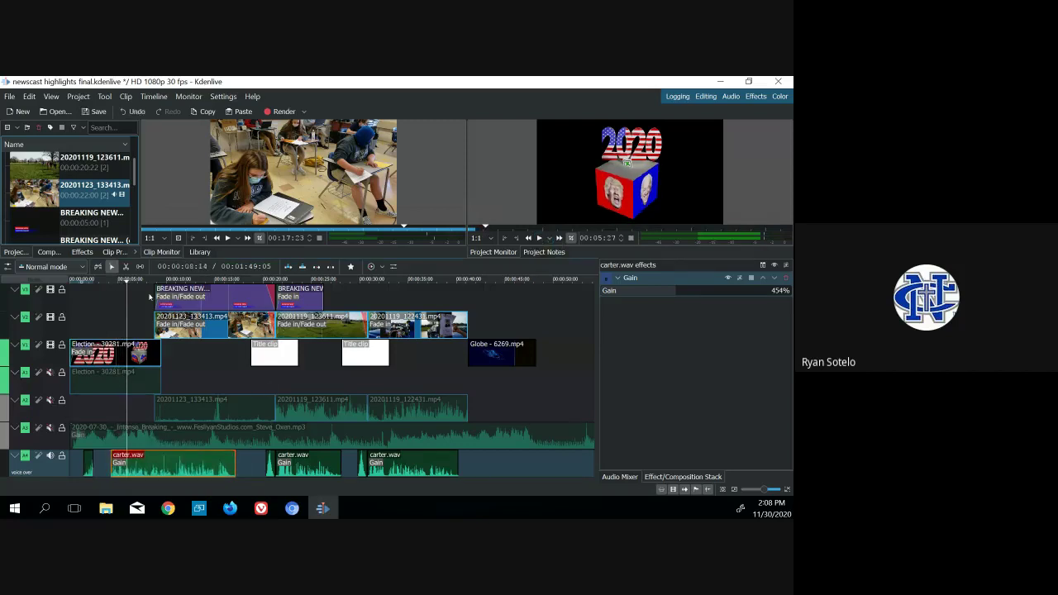
pyautogui.moveTo(128, 285); pyautogui.dragTo(82, 284)
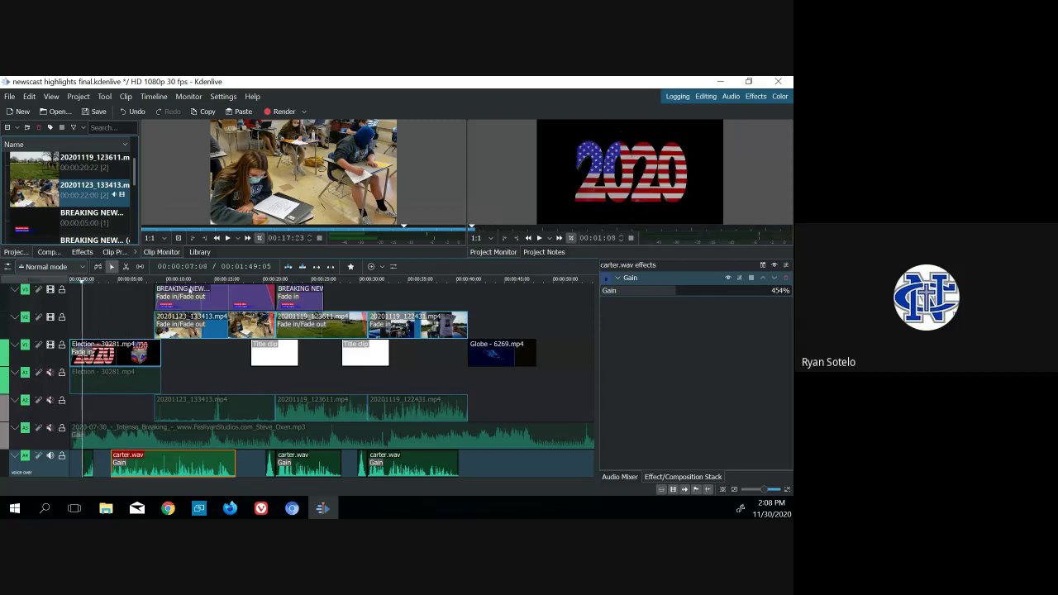
pyautogui.click(539, 238)
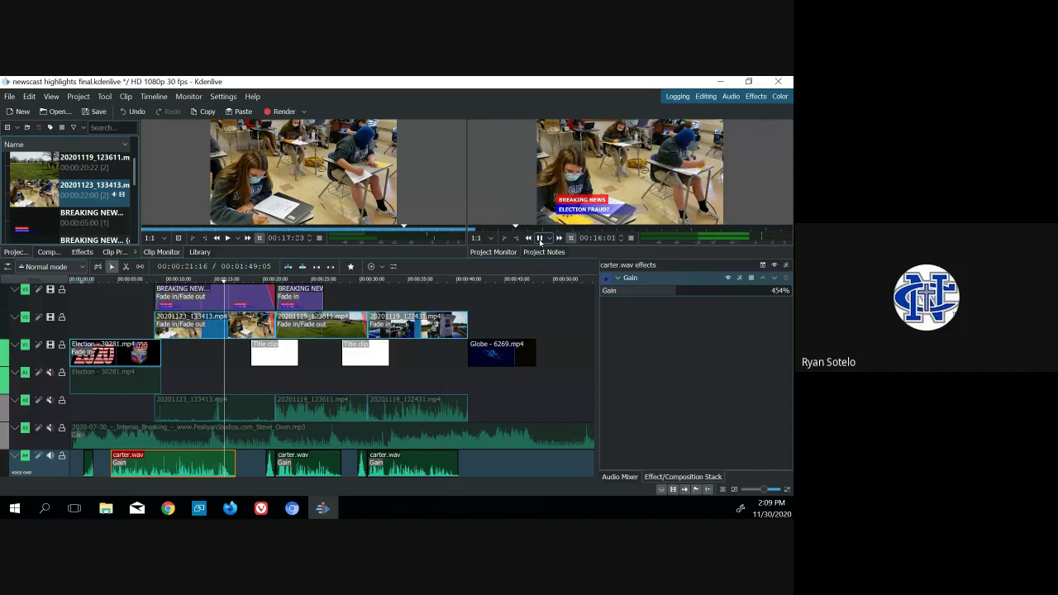
pyautogui.click(540, 241)
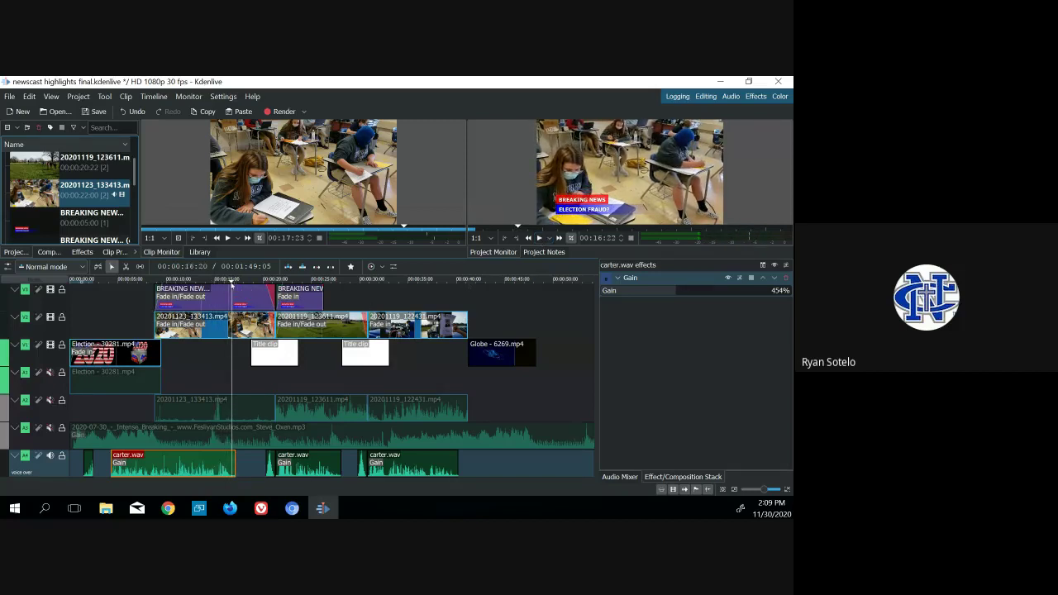
pyautogui.moveTo(232, 284); pyautogui.dragTo(68, 284)
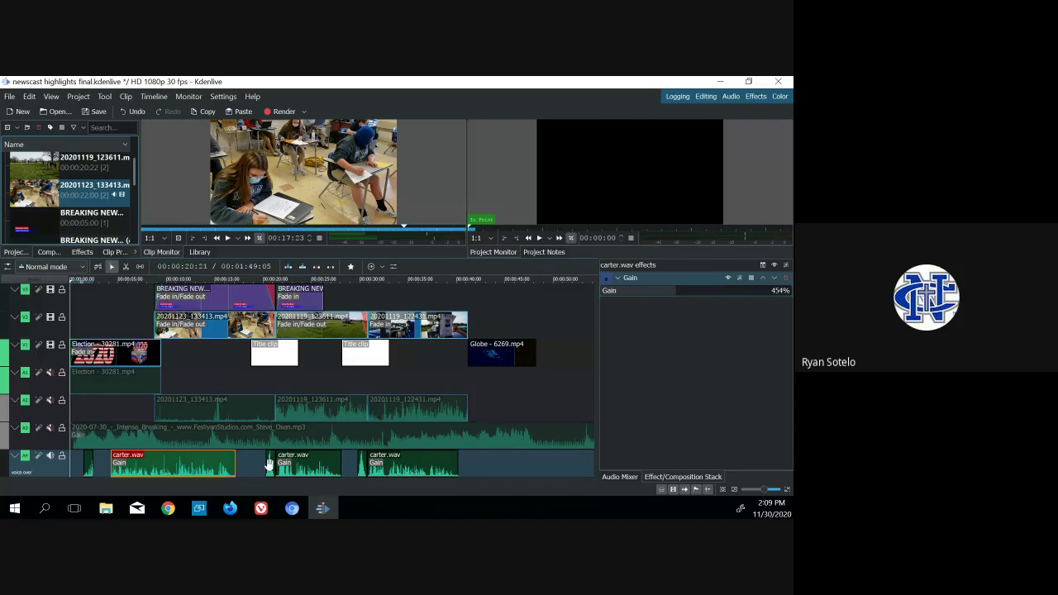
pyautogui.click(290, 111)
pyautogui.click(293, 127)
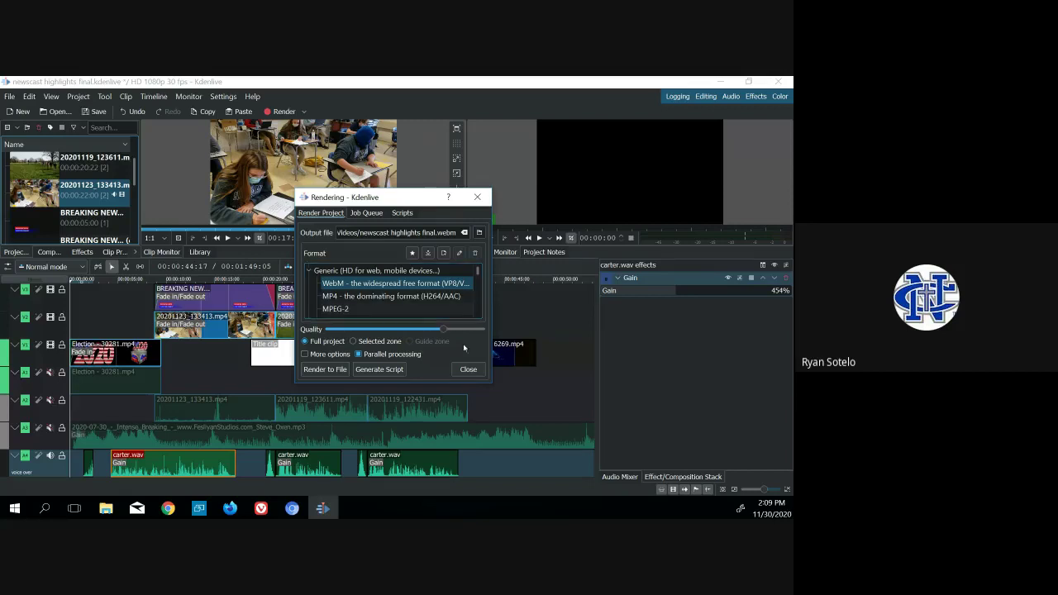
pyautogui.click(468, 370)
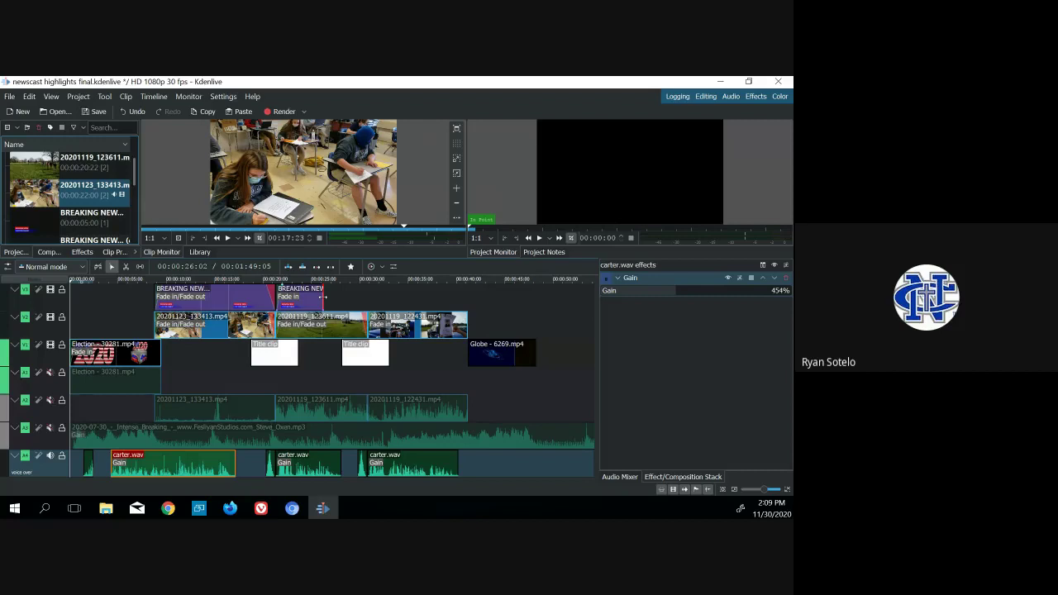
# - Extend the MASKS FOR ATHLETES? title on V3 to the end of the 20201119_123611.mp4 clip with a fade-out, and duplicate its source in the bin
pyautogui.moveTo(323, 296); pyautogui.dragTo(360, 284)
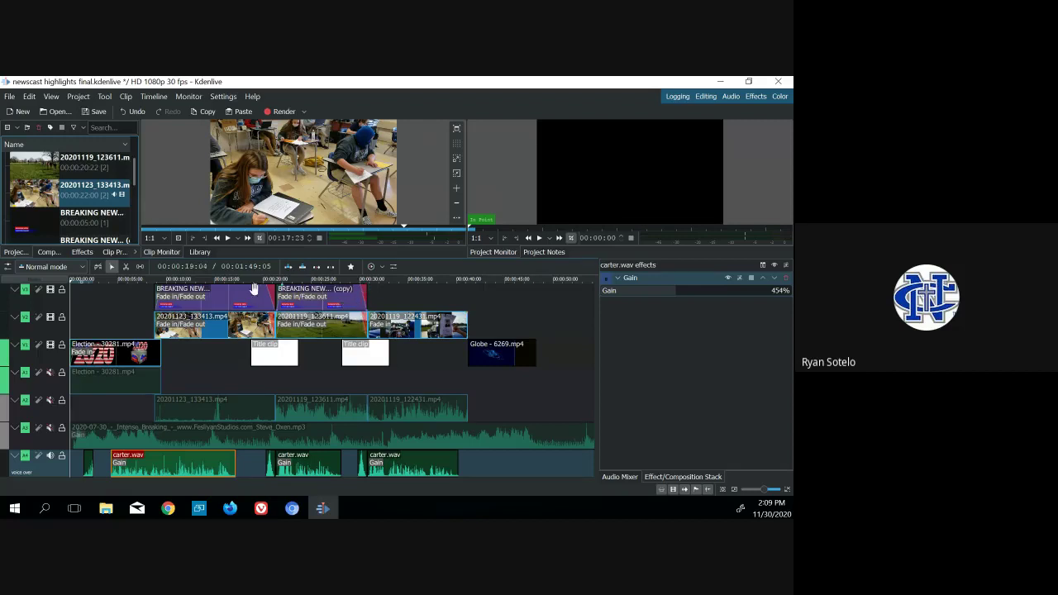
pyautogui.scroll(-2, 70, 216)
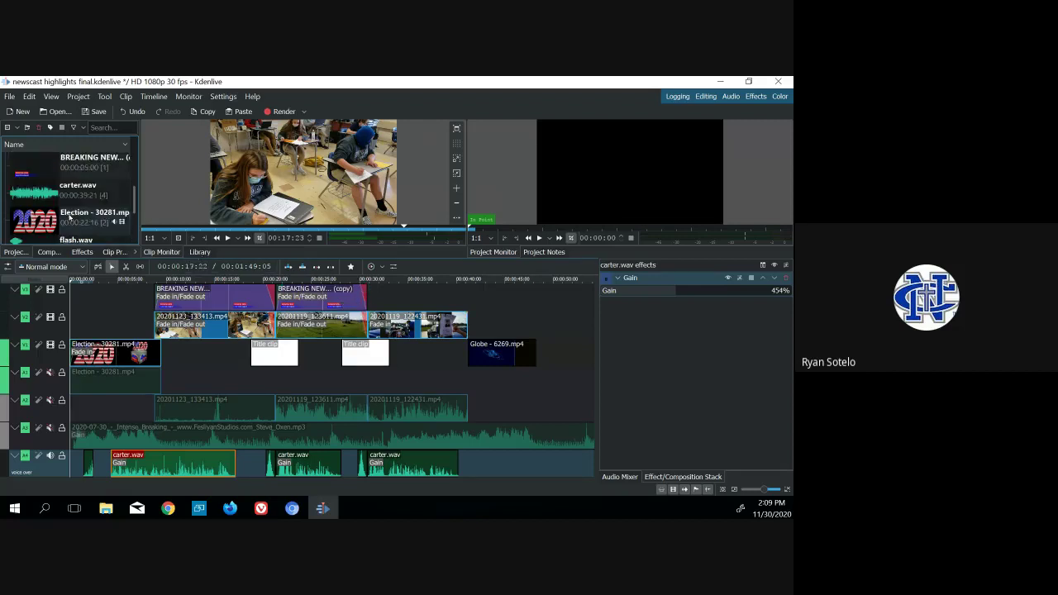
pyautogui.click(91, 165)
pyautogui.rightClick(92, 166)
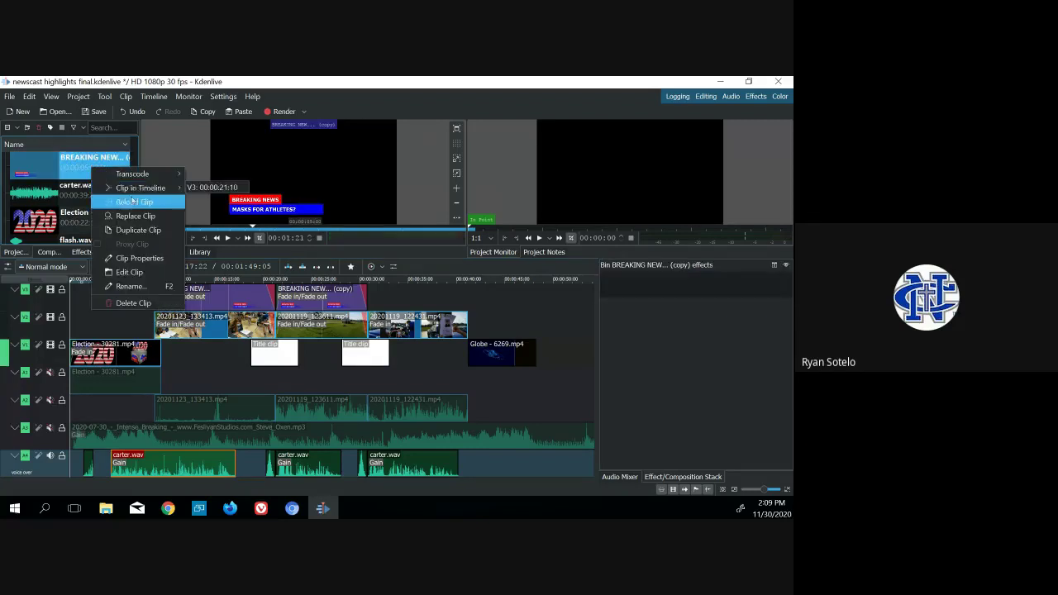
pyautogui.click(136, 230)
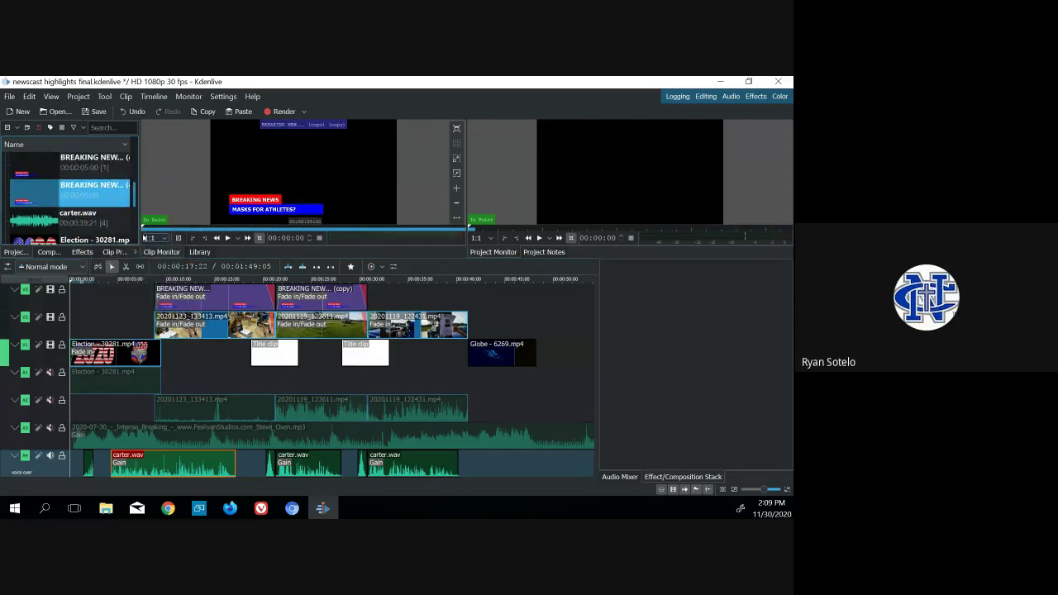
# - Change the second line of the duplicated BREAKING NEWS title to "BOY GOES MISSING" and update the title
pyautogui.doubleClick(71, 195)
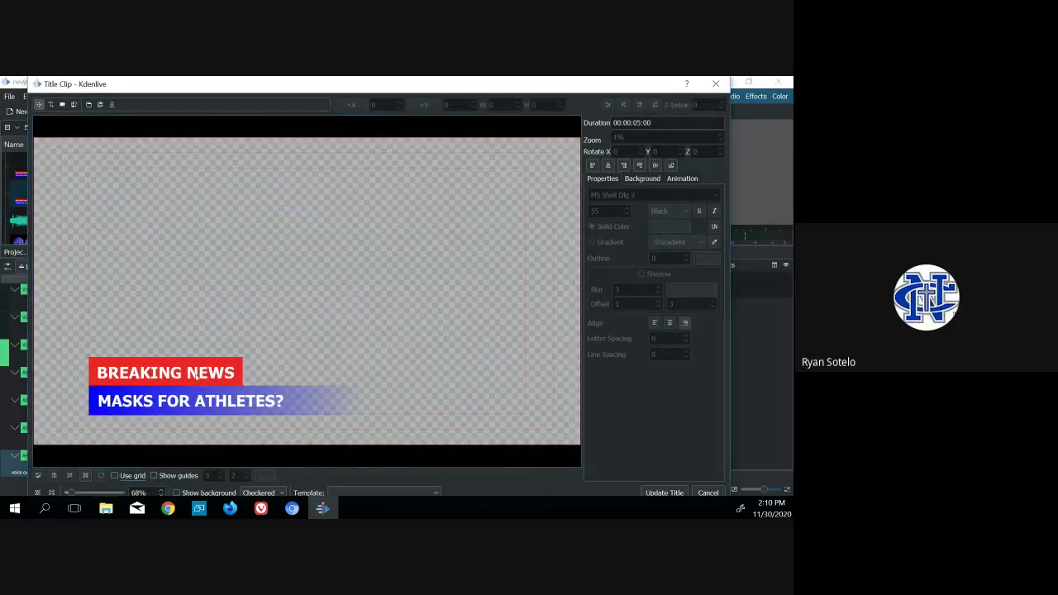
pyautogui.click(196, 403)
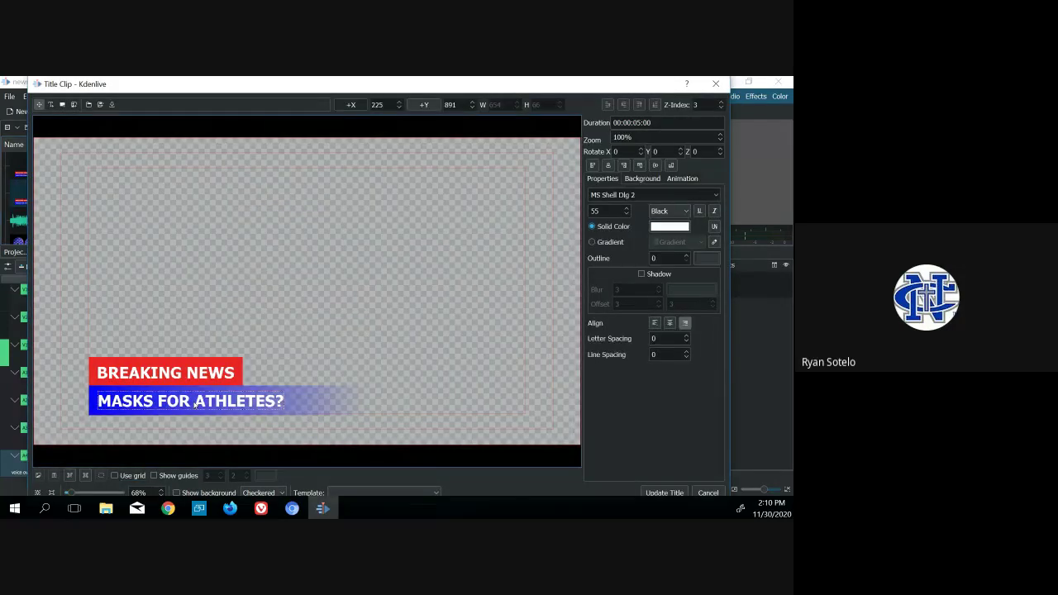
pyautogui.tripleClick(196, 397)
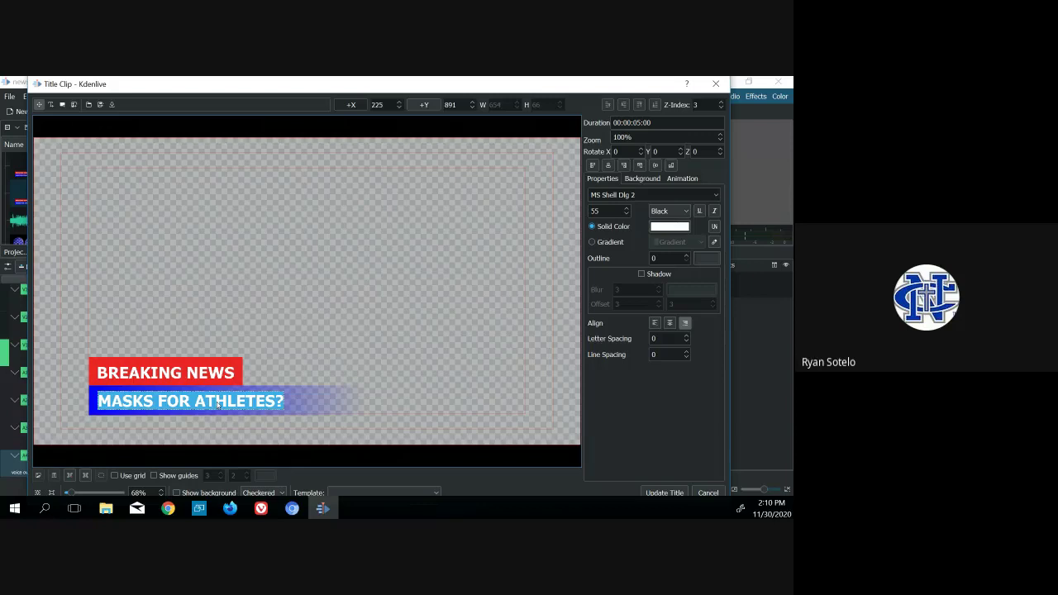
pyautogui.write('B')
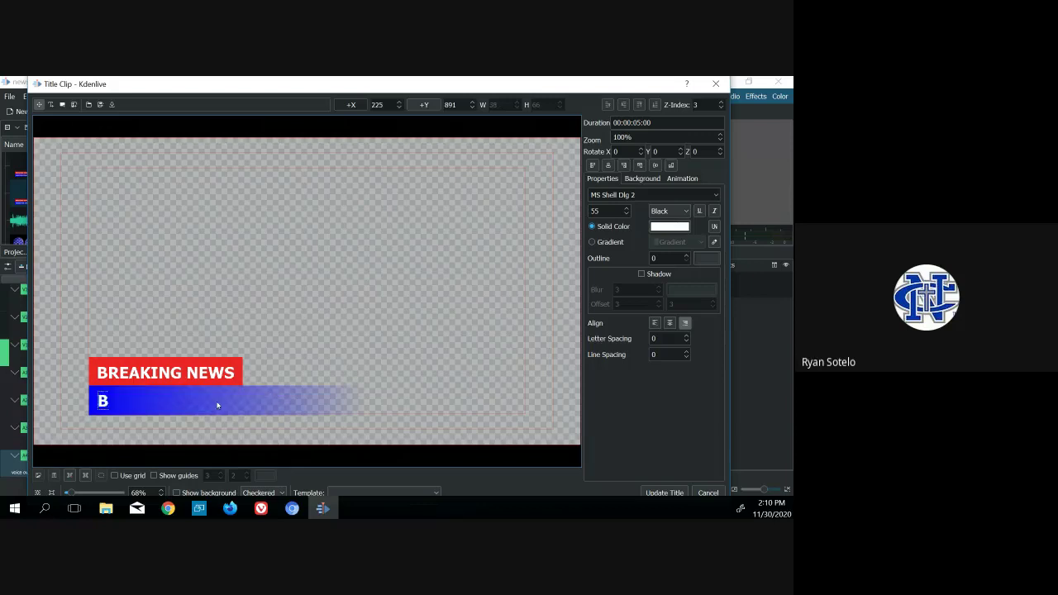
pyautogui.write('OY GOES MISSING')
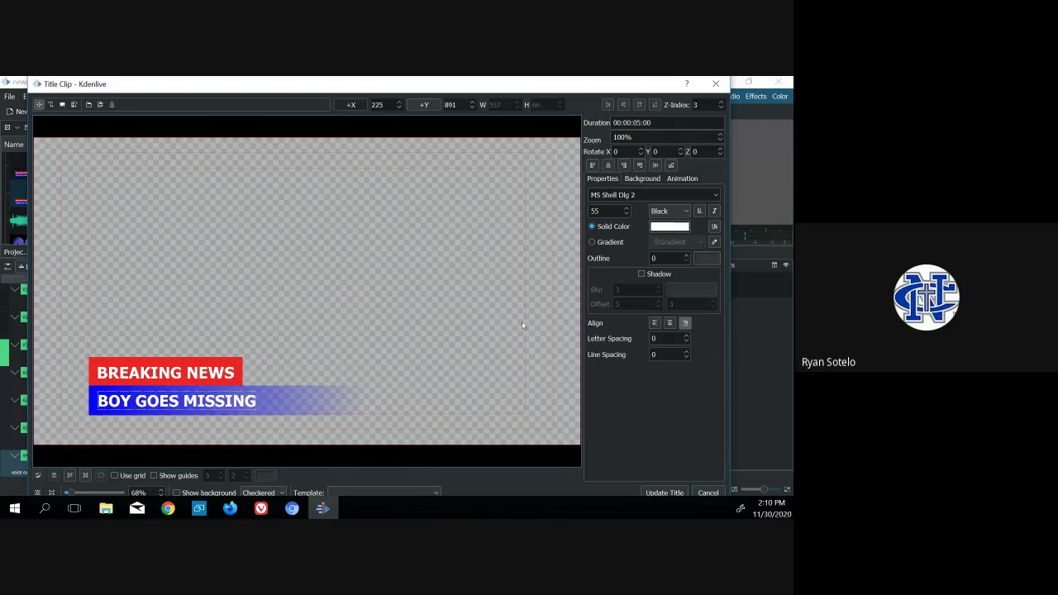
pyautogui.click(665, 493)
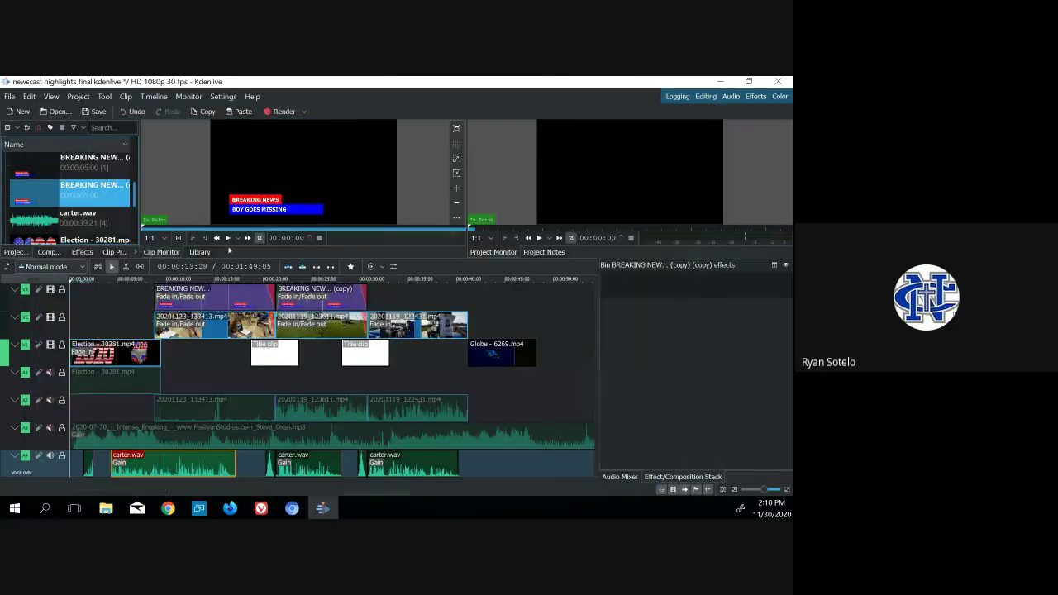
# - Place the BOY GOES MISSING title on V3 spanning the whole 20201119_122431.mp4 clip, with a fade-in at its start
pyautogui.click(32, 200)
pyautogui.moveTo(32, 200); pyautogui.dragTo(465, 298)
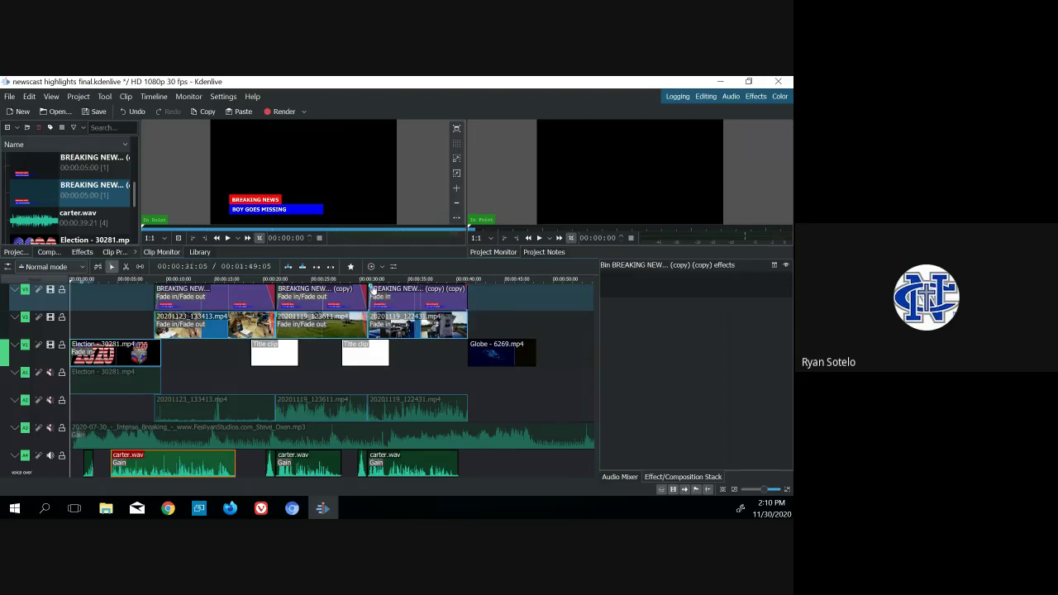
pyautogui.moveTo(373, 289); pyautogui.dragTo(375, 286)
# - Set the render to MP4 (H264/AAC) with the output file "newscast intro highlights final.mp4" in the newscast folder under Downloads
pyautogui.click(282, 112)
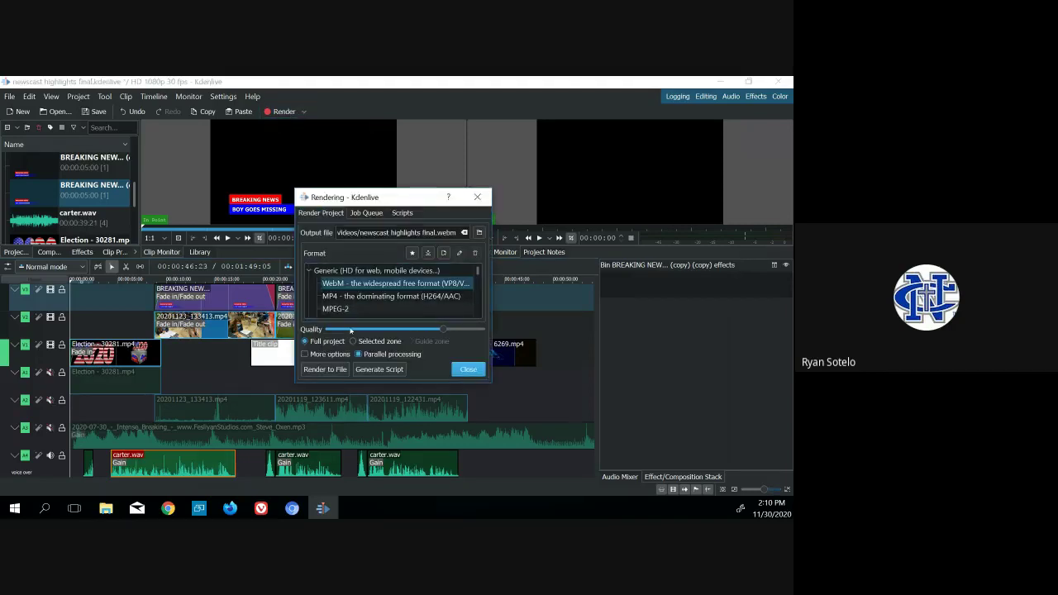
pyautogui.click(352, 296)
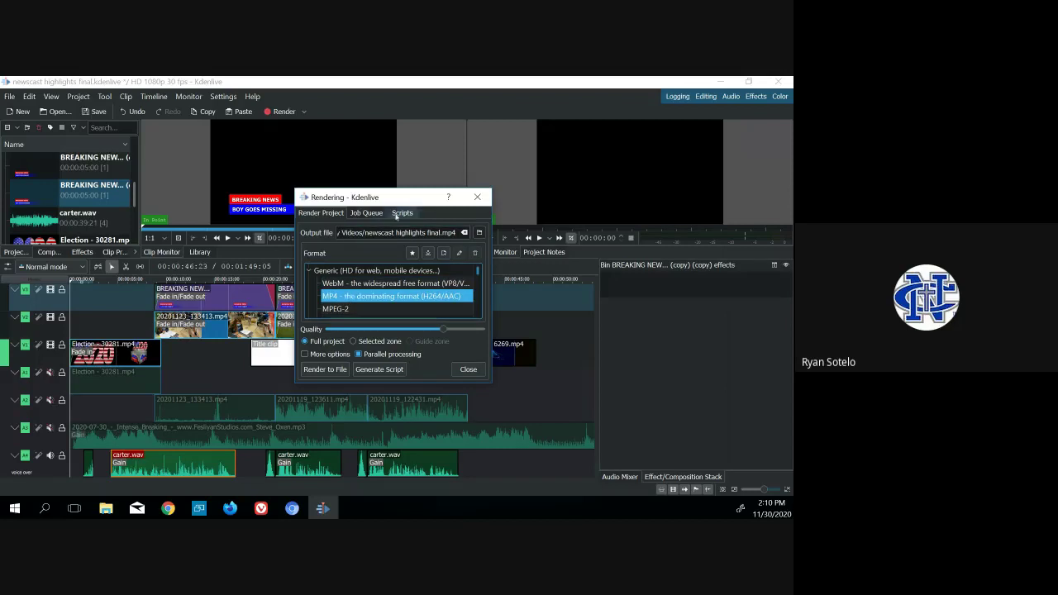
pyautogui.click(479, 232)
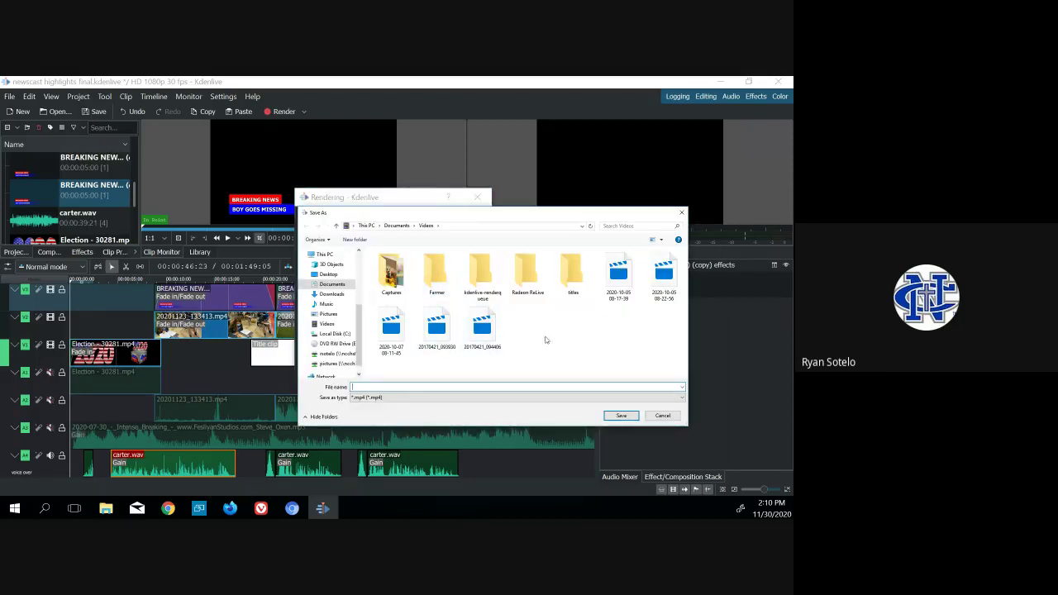
pyautogui.click(332, 294)
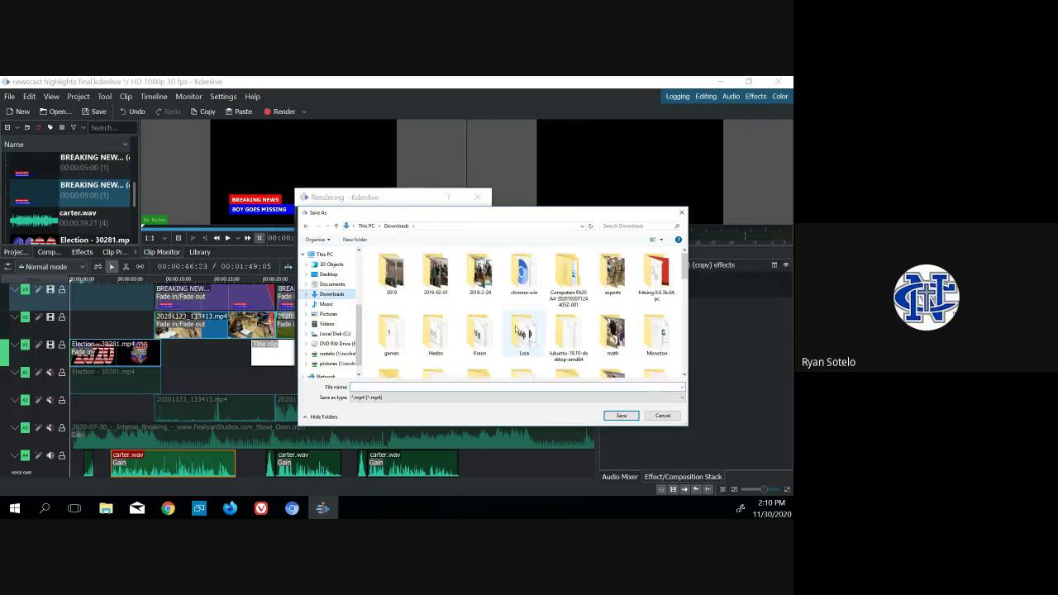
pyautogui.scroll(-1, 522, 333)
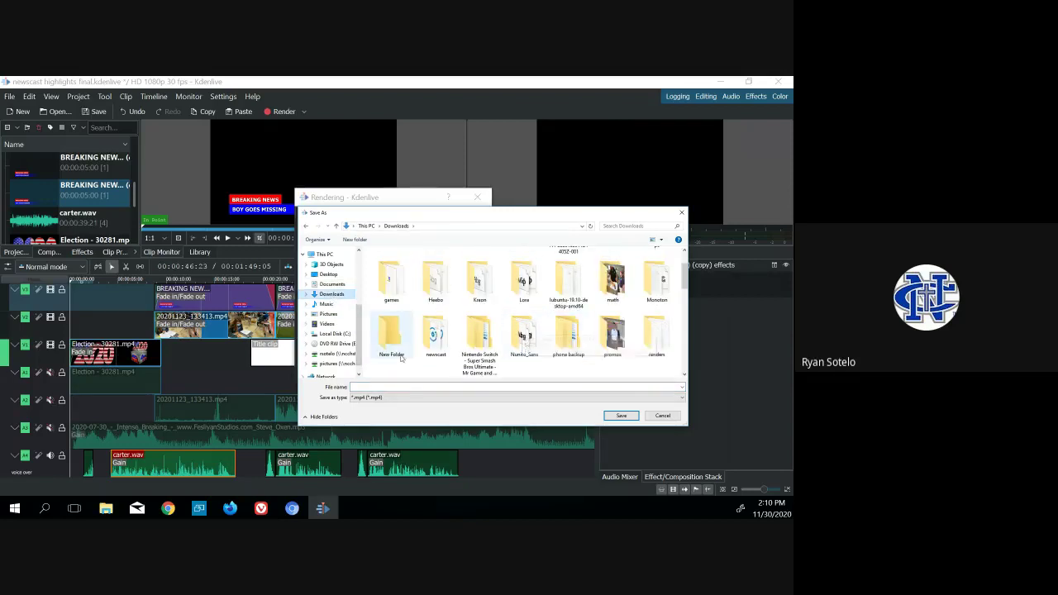
pyautogui.doubleClick(436, 335)
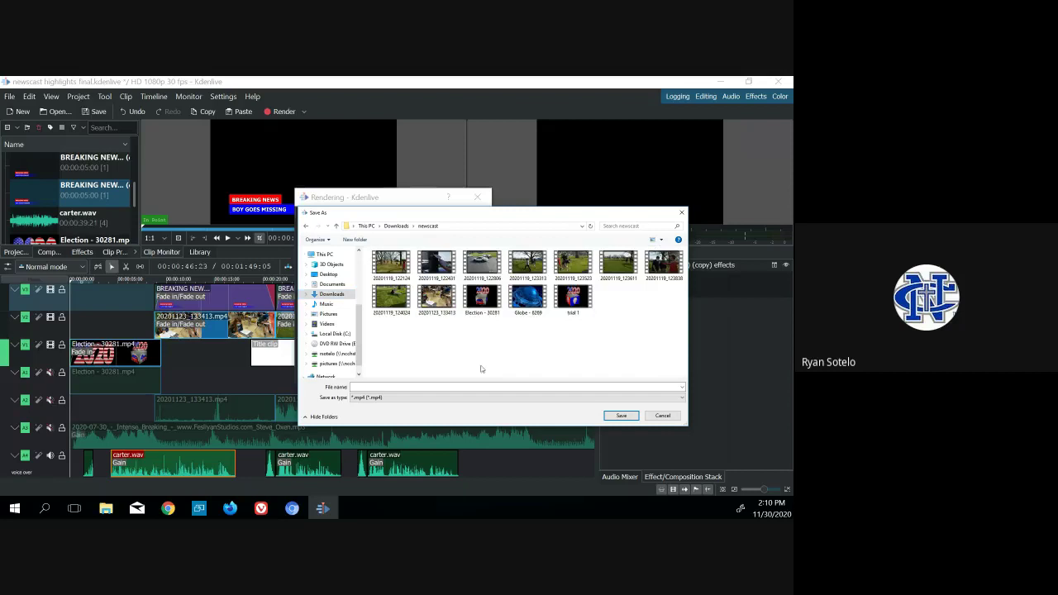
pyautogui.click(406, 386)
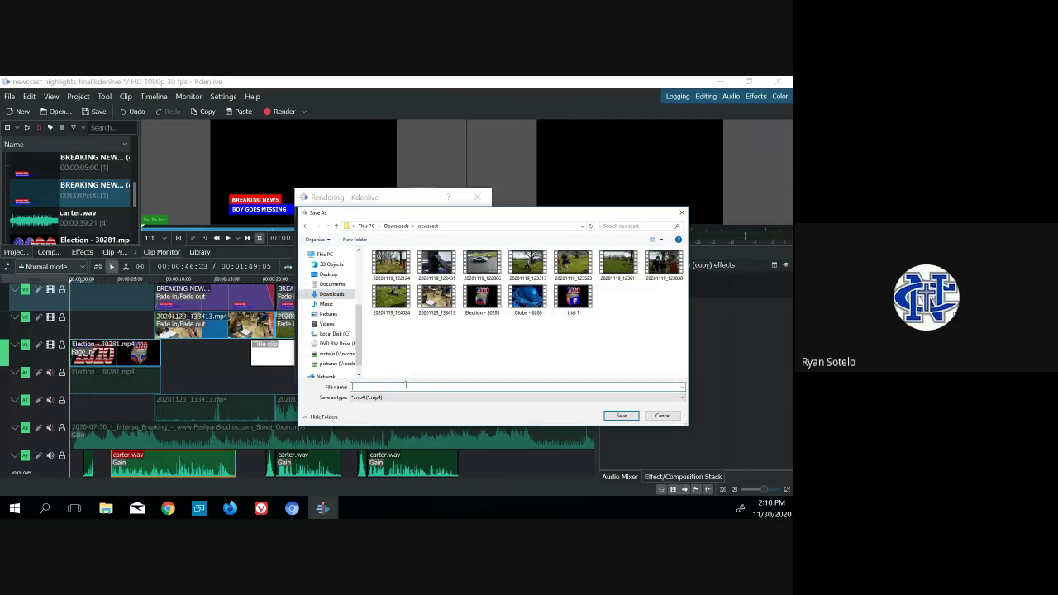
pyautogui.write('newsfast intro highlights final')
pyautogui.press('Return')
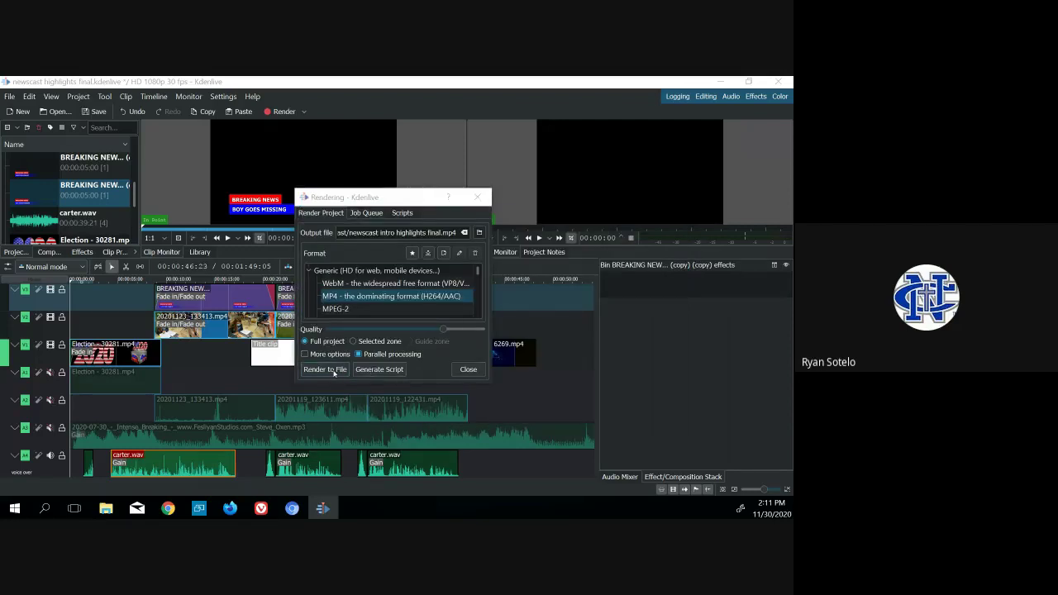
# - Start the render, abort the job, and set the Gain effect of the background music clip on A3 to 12%
pyautogui.click(324, 370)
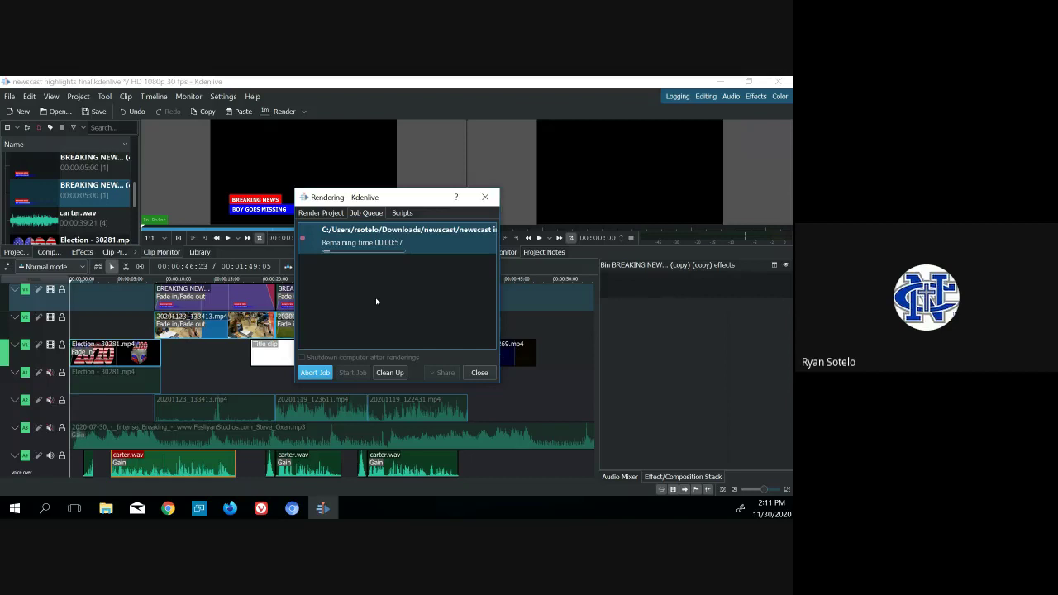
pyautogui.click(318, 373)
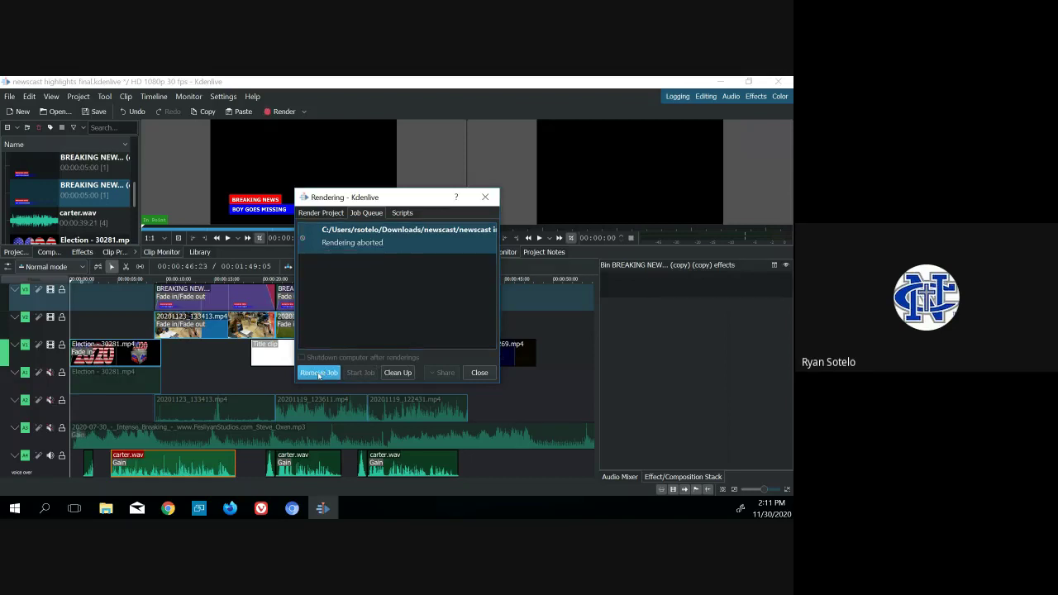
pyautogui.click(138, 434)
pyautogui.click(137, 434)
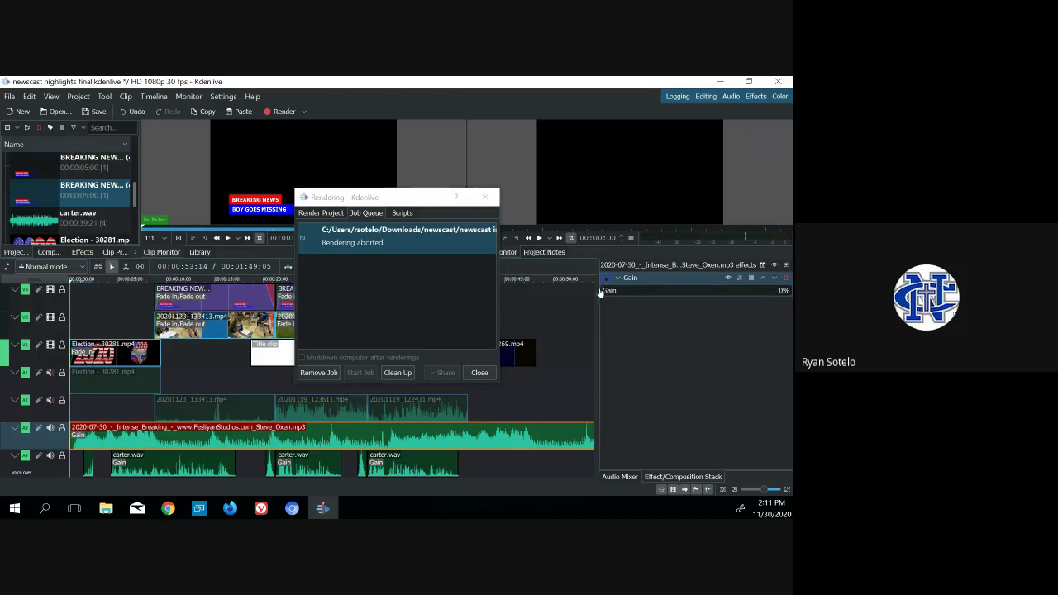
pyautogui.scroll(-5, 604, 293)
pyautogui.scroll(-3, 605, 292)
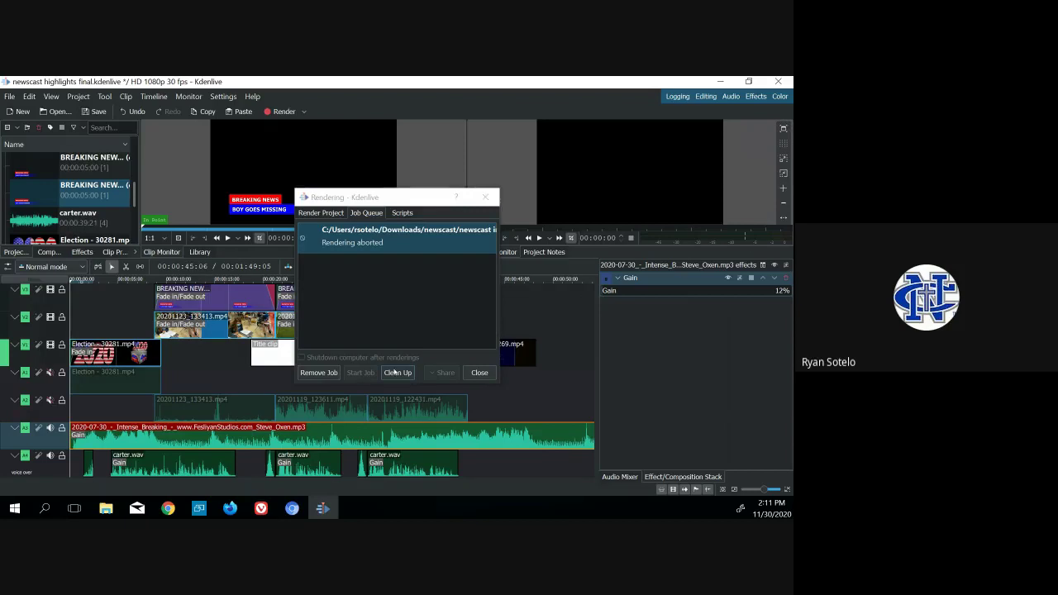
# - Render the full project again as MP4 to "newscast intro highlights final.mp4" and close the rendering dialog once the job has run
pyautogui.click(323, 213)
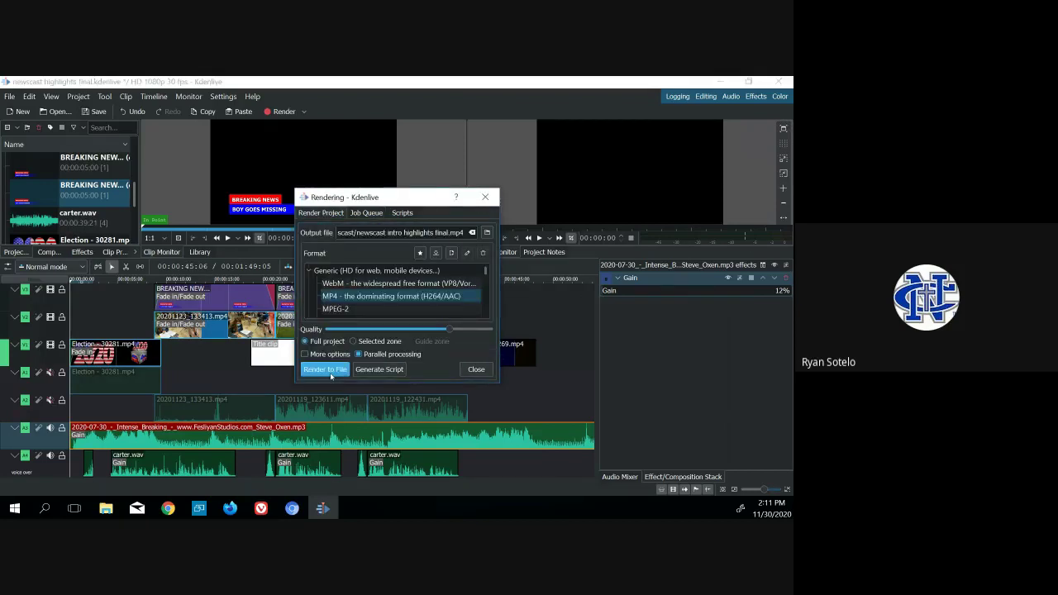
pyautogui.click(332, 376)
pyautogui.click(464, 305)
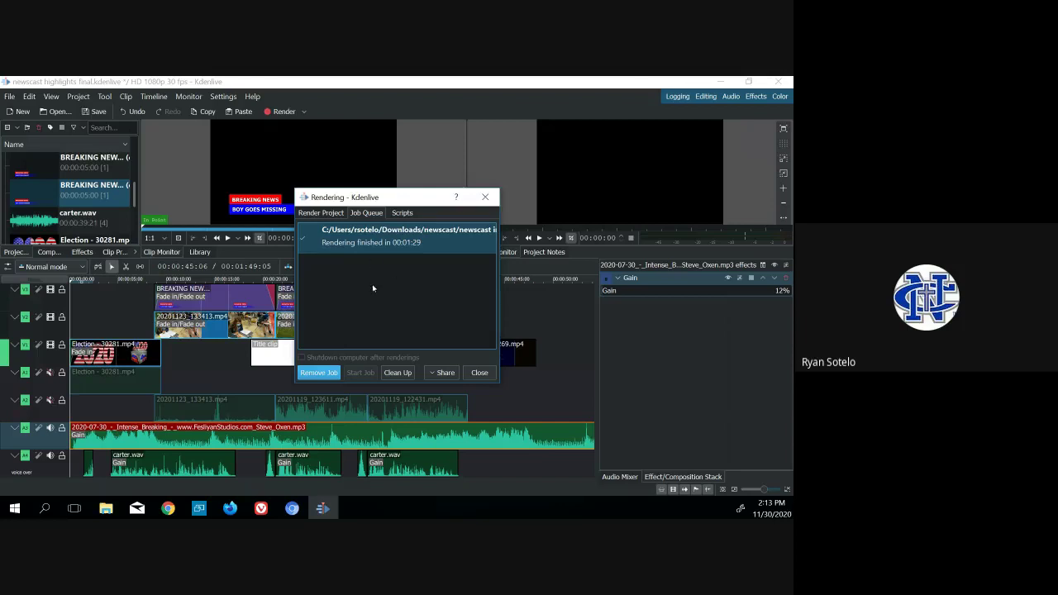
pyautogui.click(479, 372)
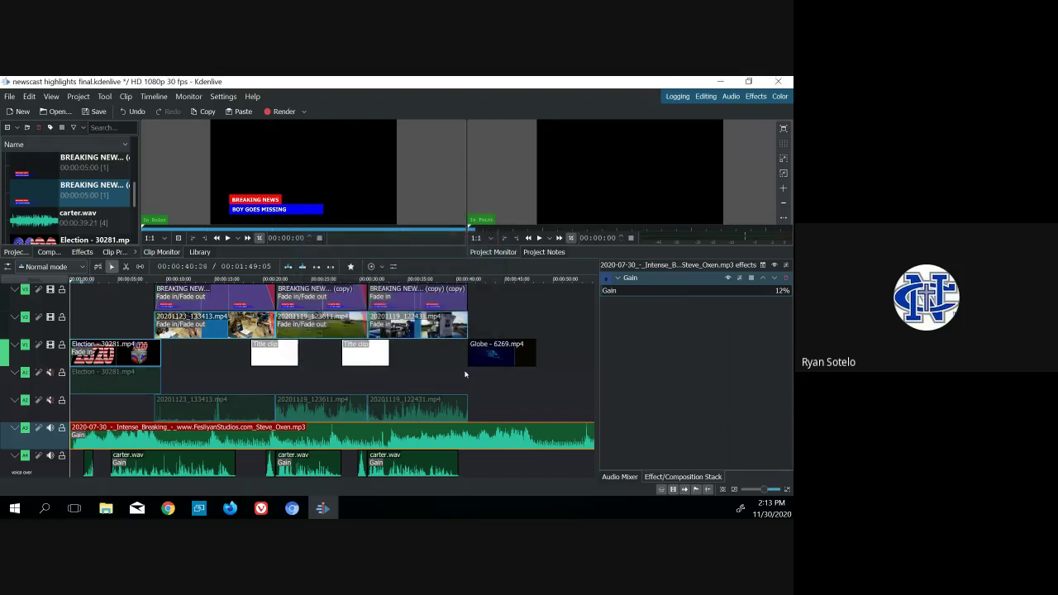
# - Switch to File Explorer, play the rendered "newscast intro highlights final" video from the newscast folder, and close the player and folder
pyautogui.click(105, 509)
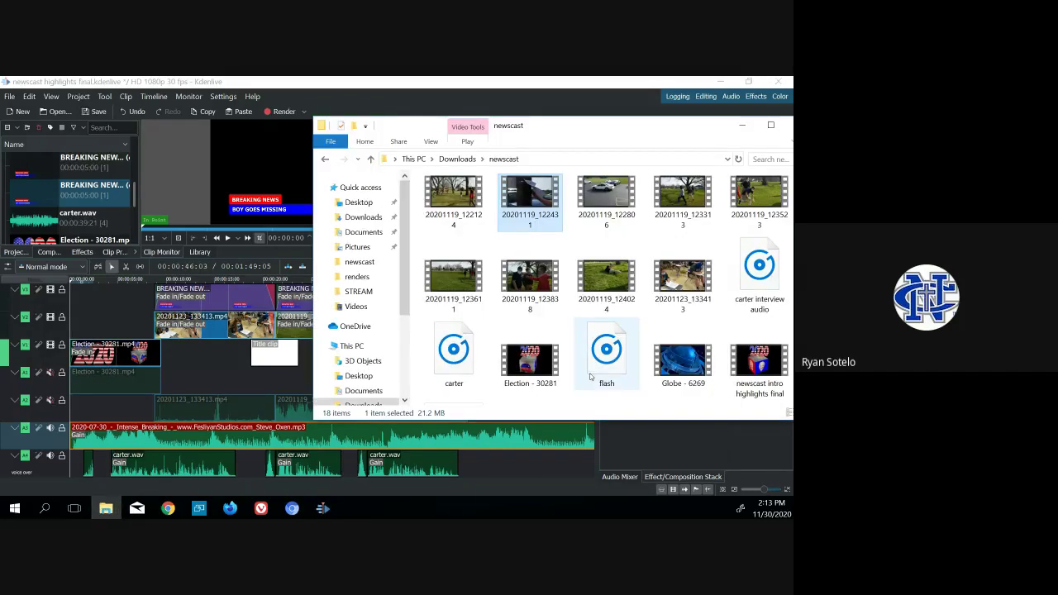
pyautogui.click(749, 360)
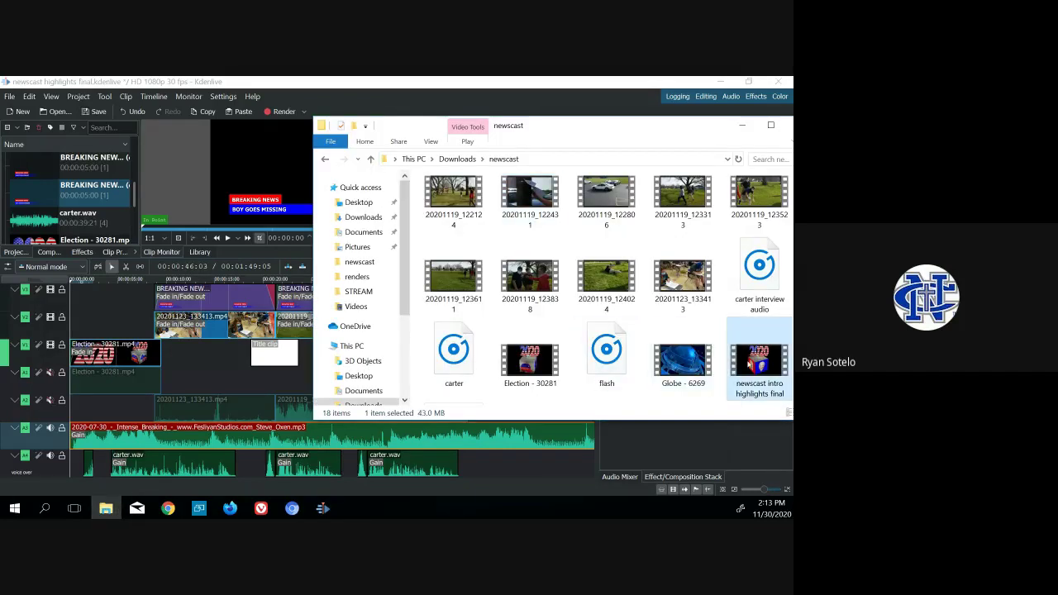
pyautogui.doubleClick(749, 363)
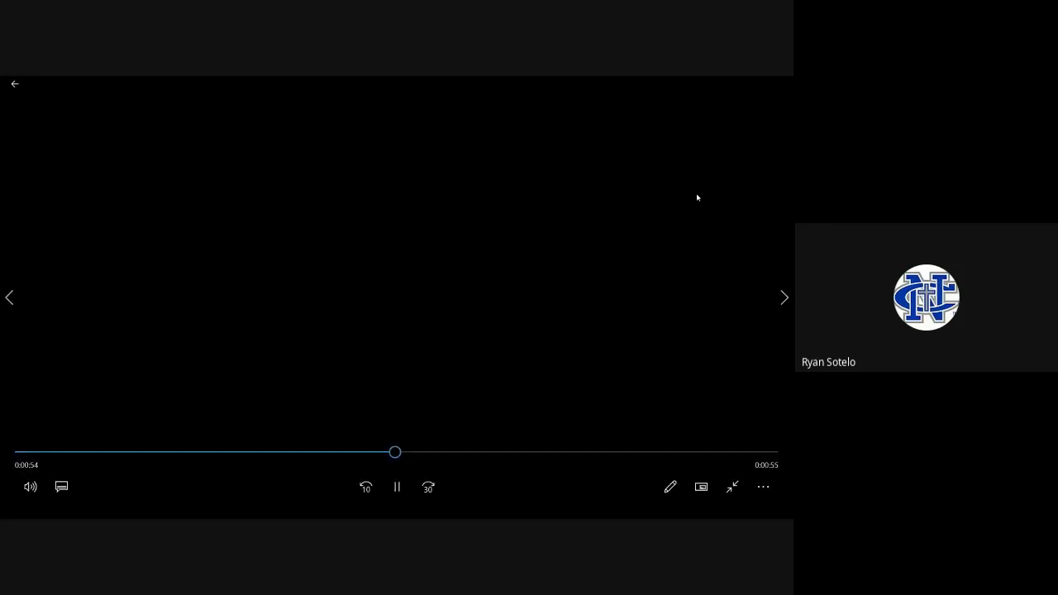
pyautogui.click(733, 487)
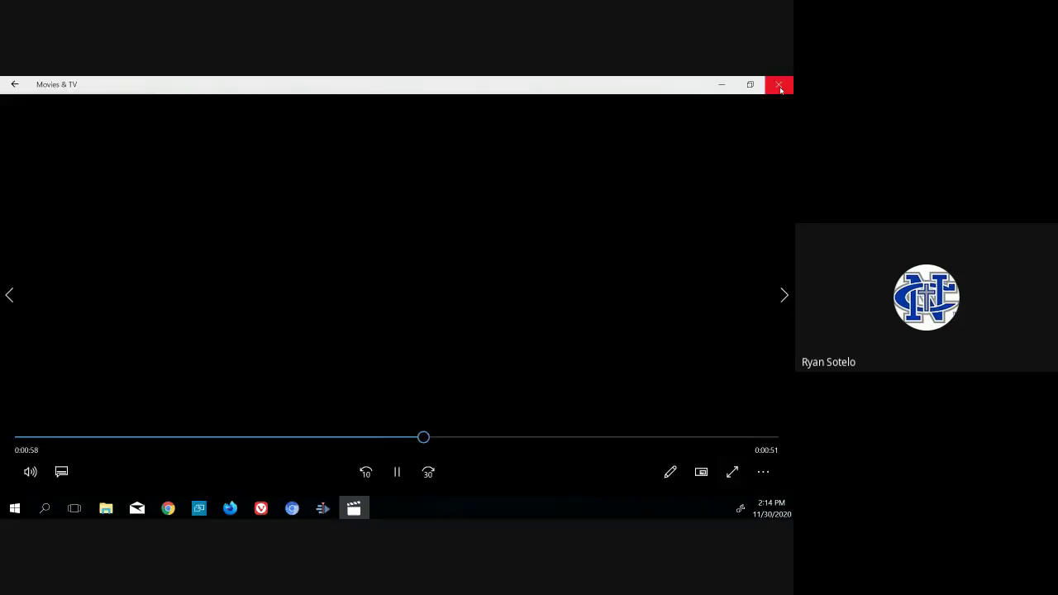
pyautogui.click(778, 86)
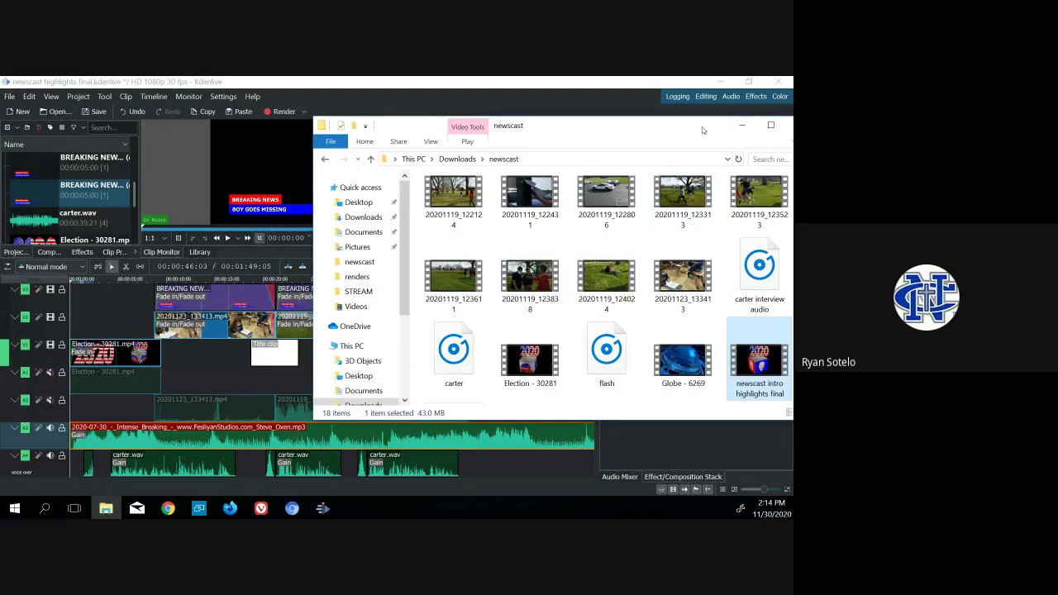
pyautogui.moveTo(704, 130); pyautogui.dragTo(544, 126)
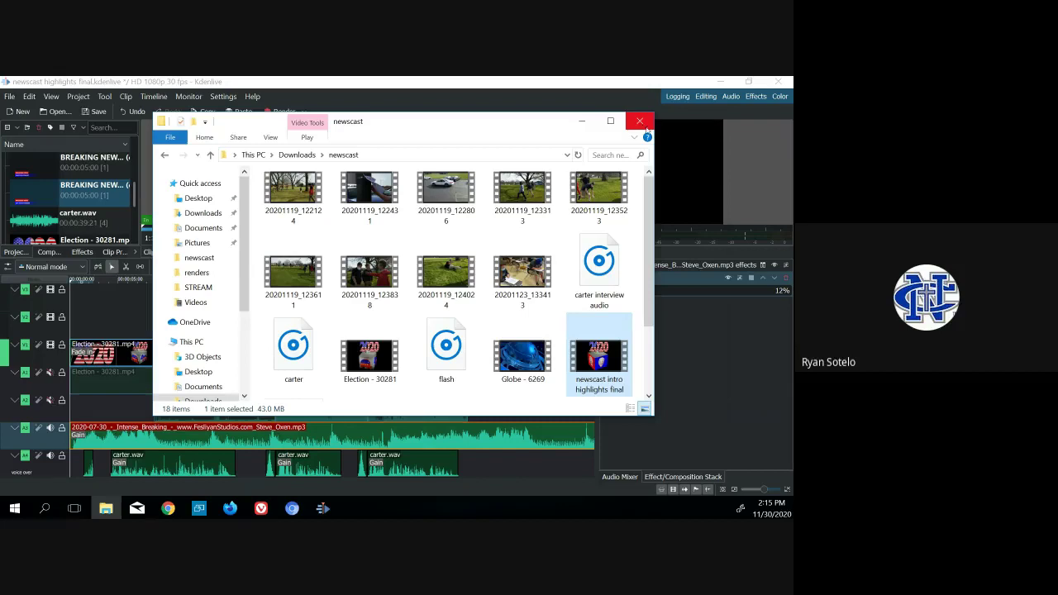
pyautogui.moveTo(504, 128)
pyautogui.mouseDown()
pyautogui.moveTo(528, 115)
pyautogui.moveTo(494, 122)
pyautogui.moveTo(507, 108)
pyautogui.mouseUp()
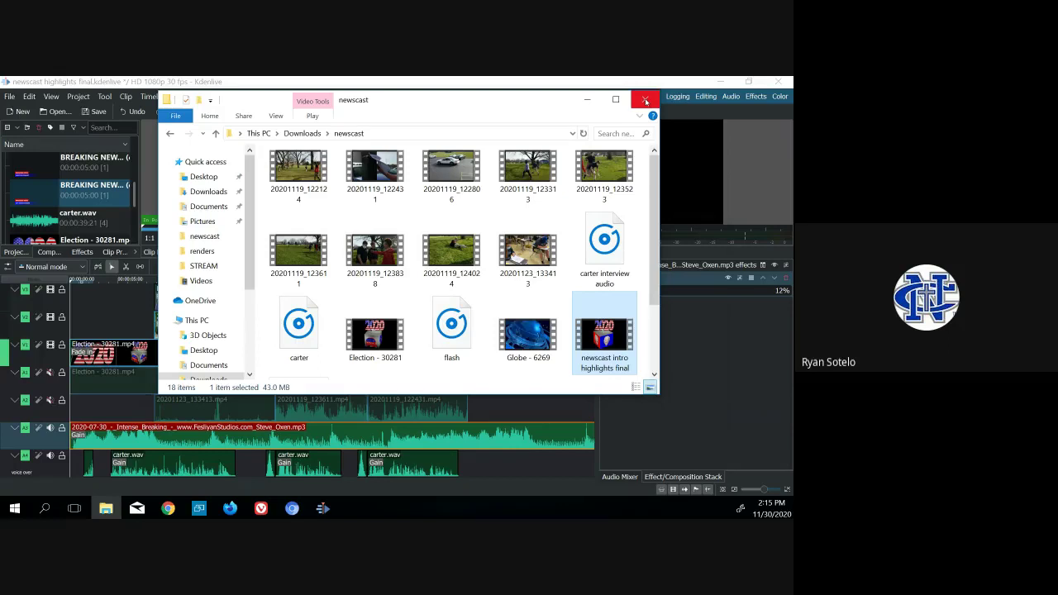
pyautogui.click(646, 101)
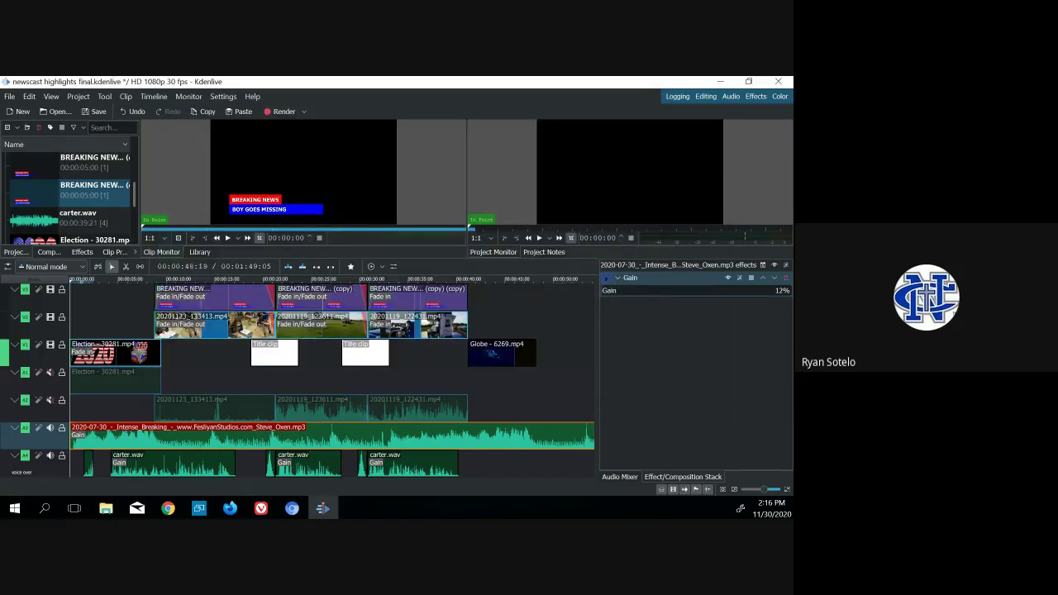